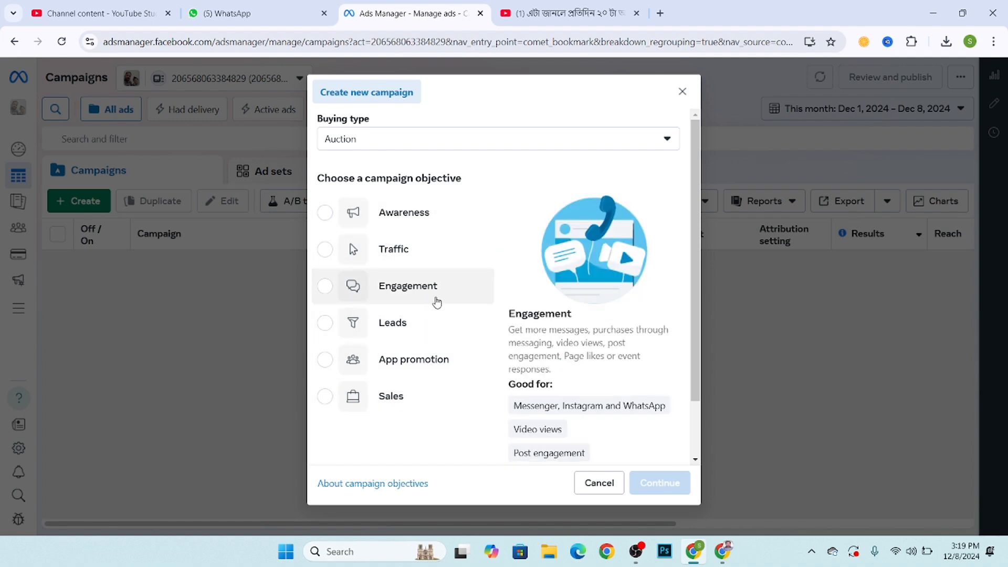
Step: Create a new auction campaign with the Leads objective, using the manual leads campaign setup
left_click(325, 326)
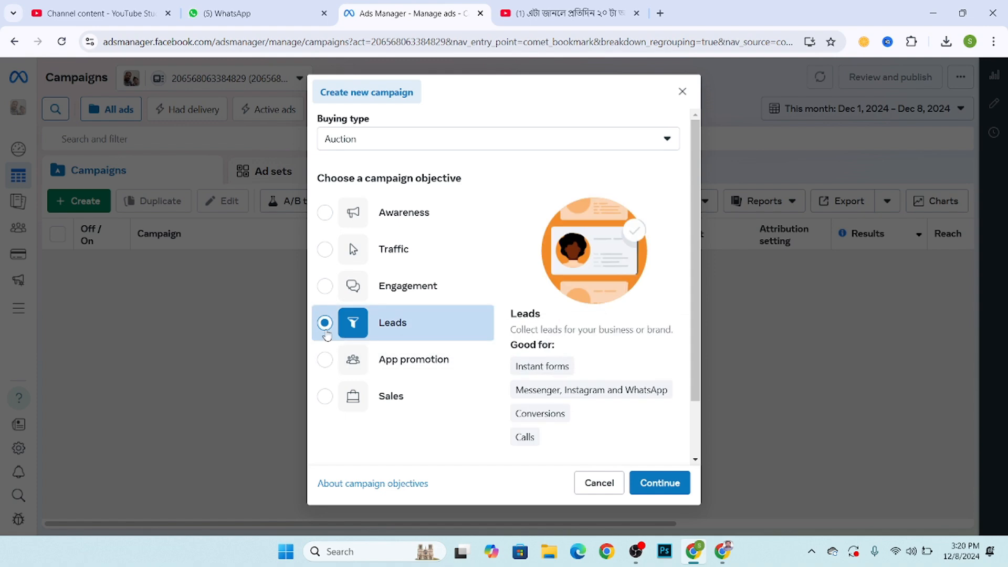
left_click(647, 488)
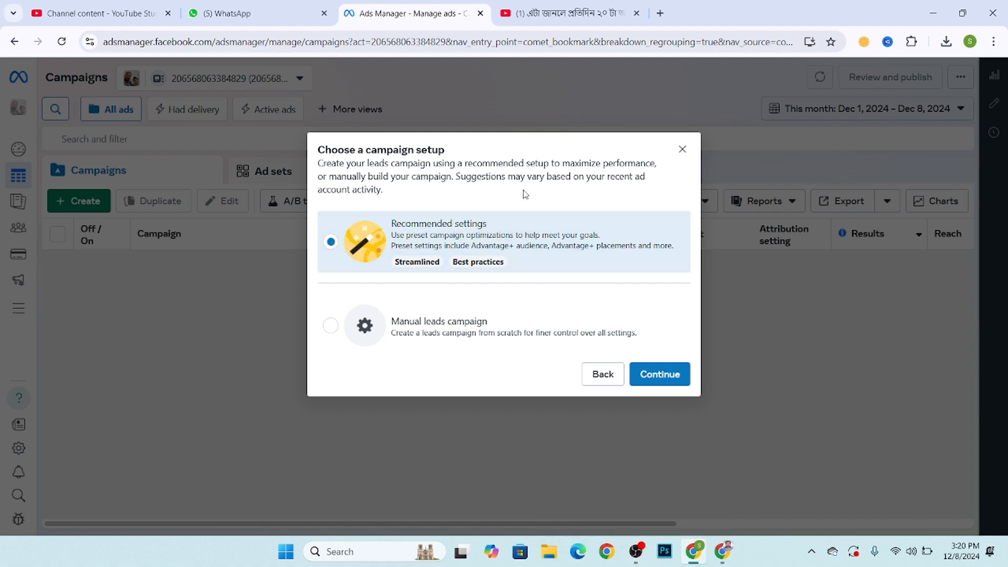
left_click(399, 332)
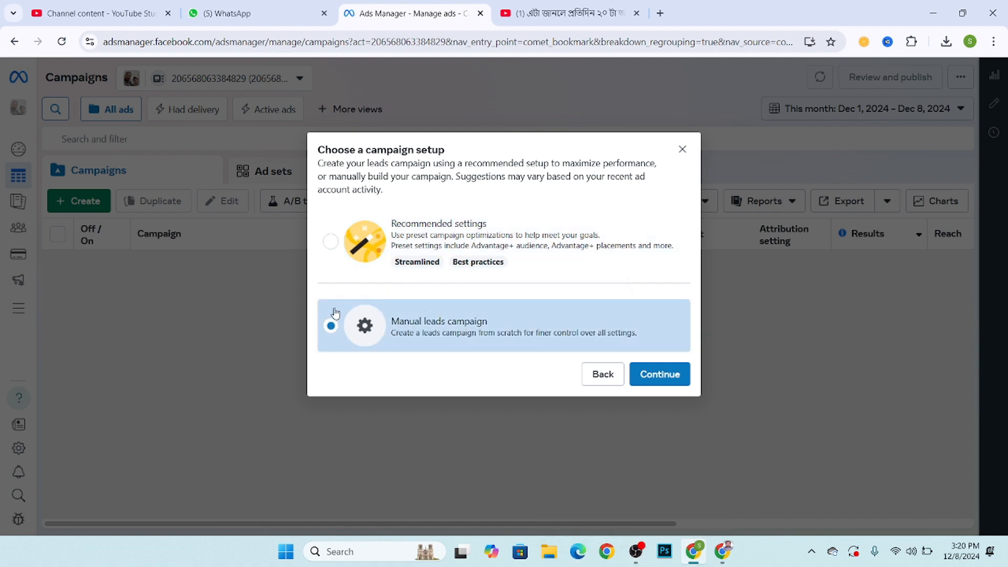
left_click(669, 374)
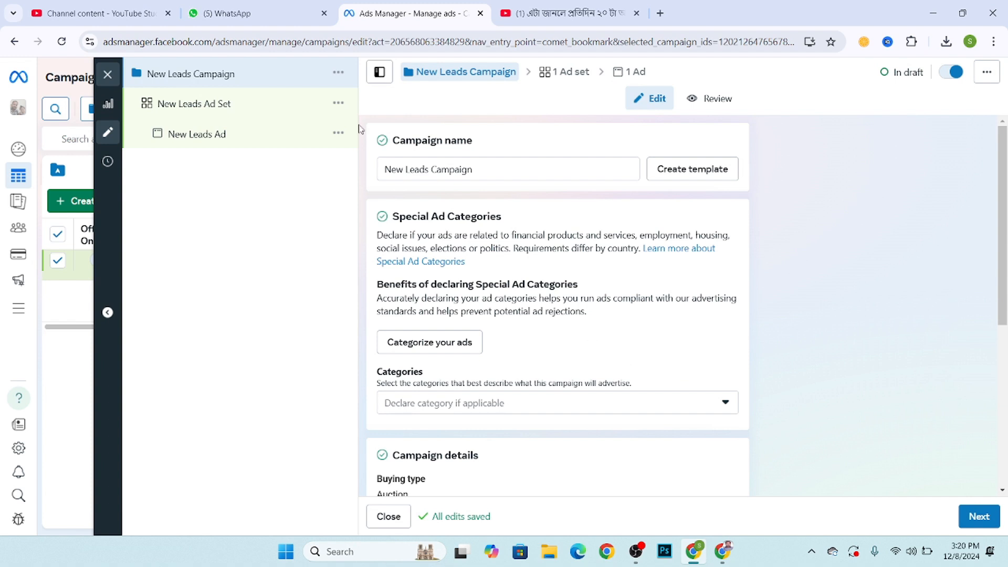
Step: Search Google for "Laptop" in a new browser tab
left_click(660, 13)
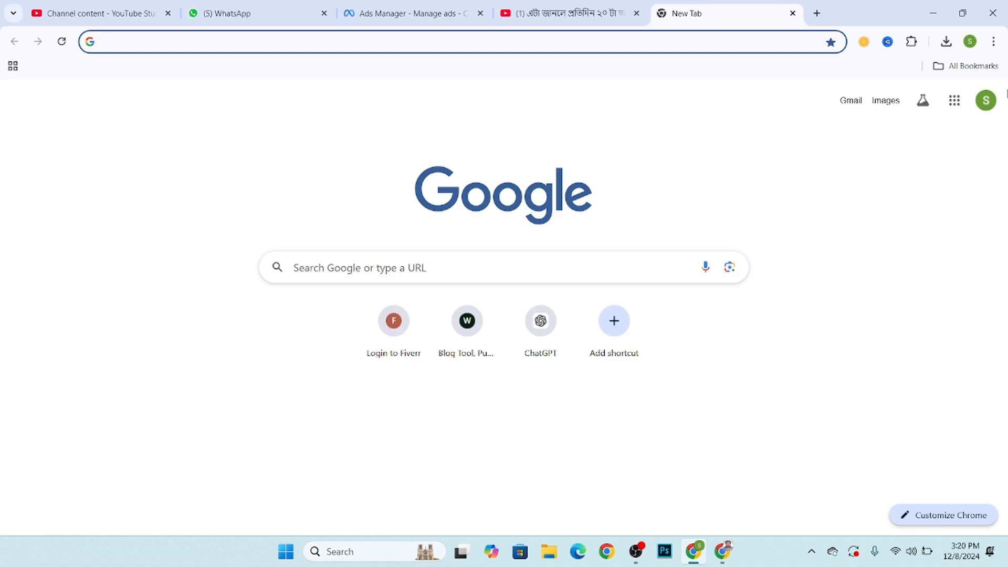
type("ls")
key("BackSpace")
key("BackSpace")
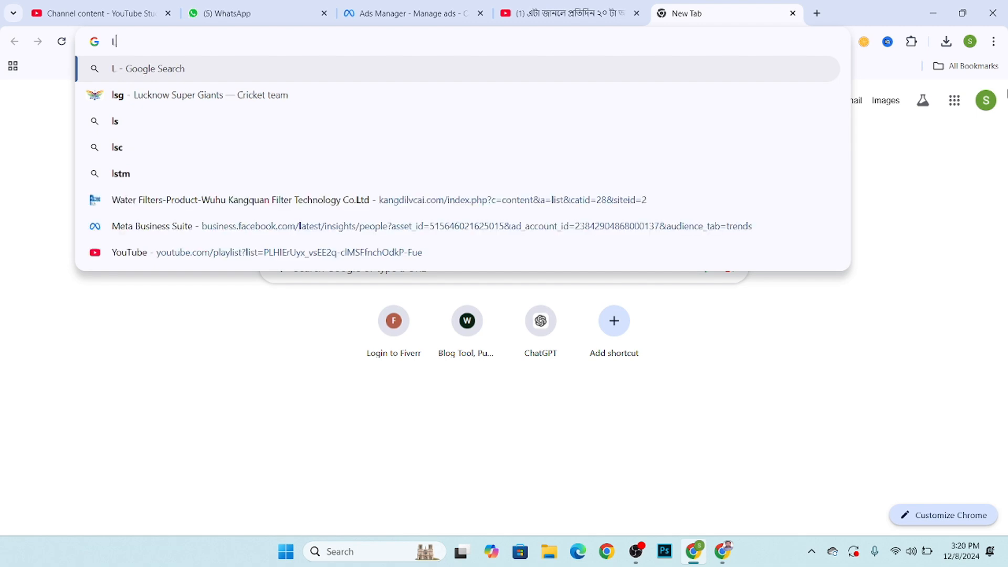
type("Laptop")
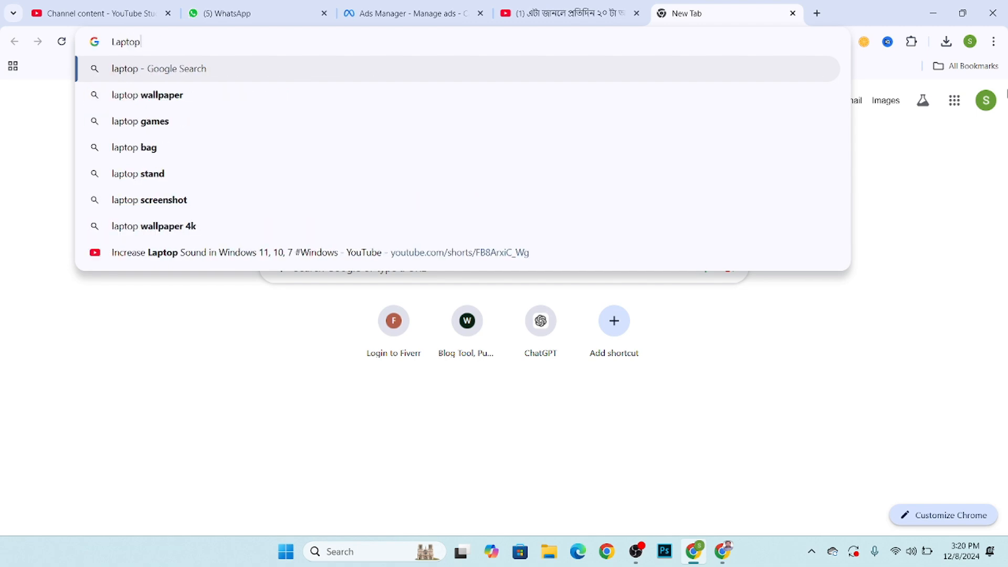
key("Return")
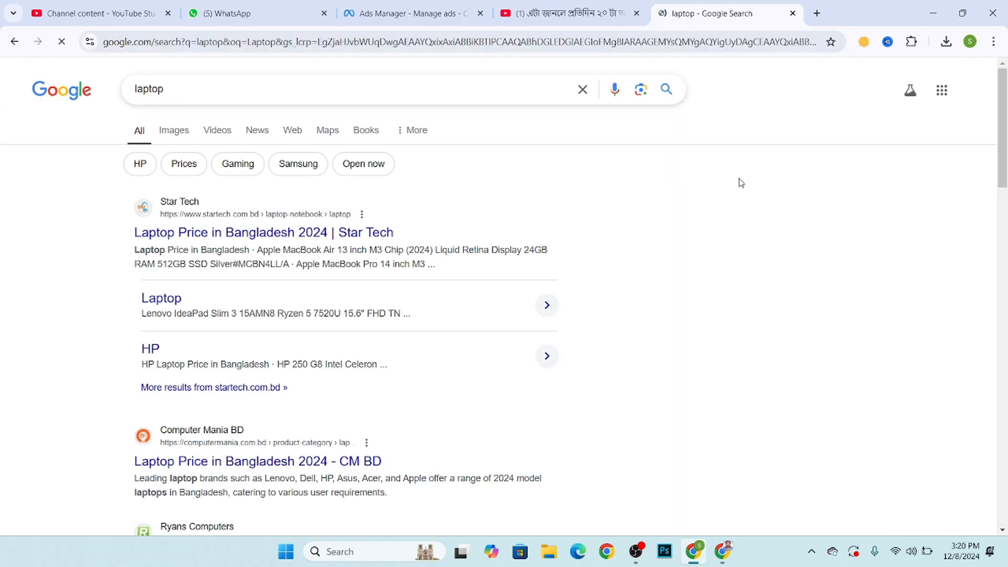
Step: Refine the Google search to "asus laptop gaming" and show the image results
left_click(229, 91)
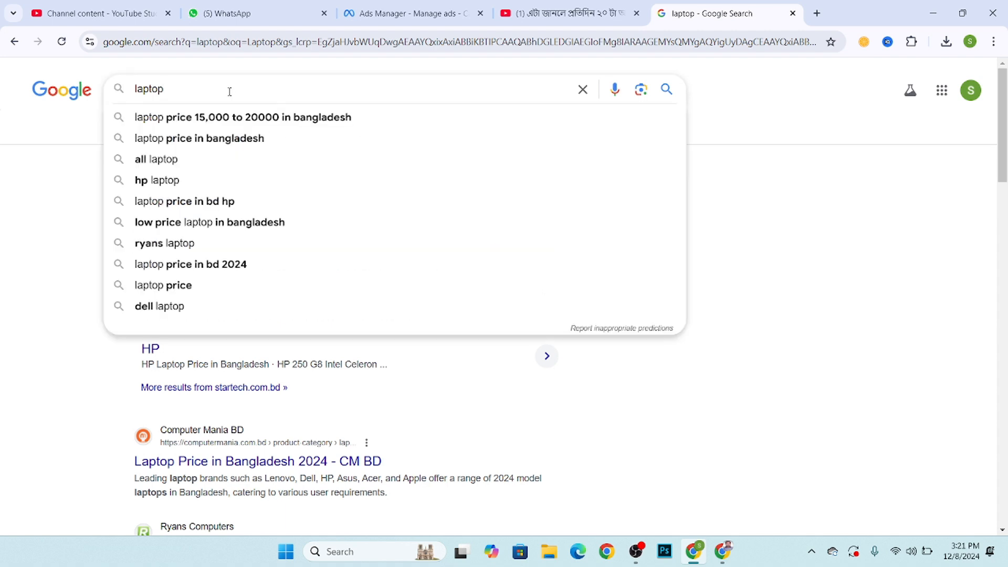
left_click(136, 89)
type("Asus")
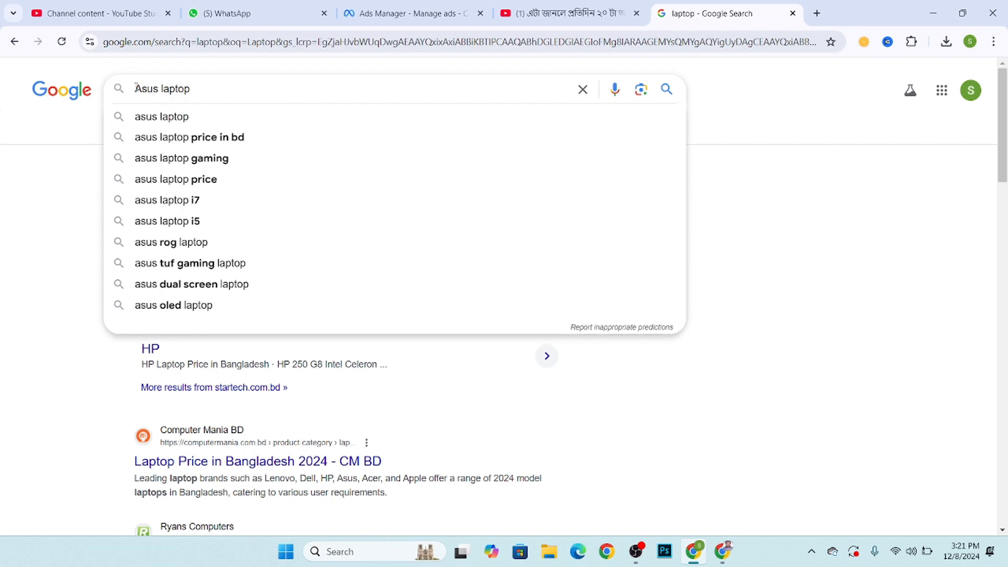
left_click(163, 158)
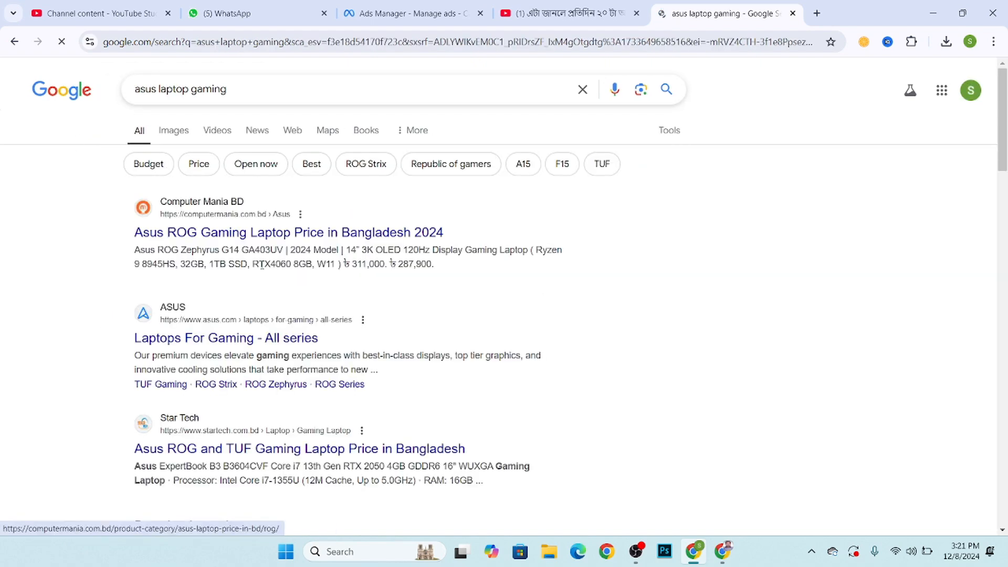
left_click(175, 138)
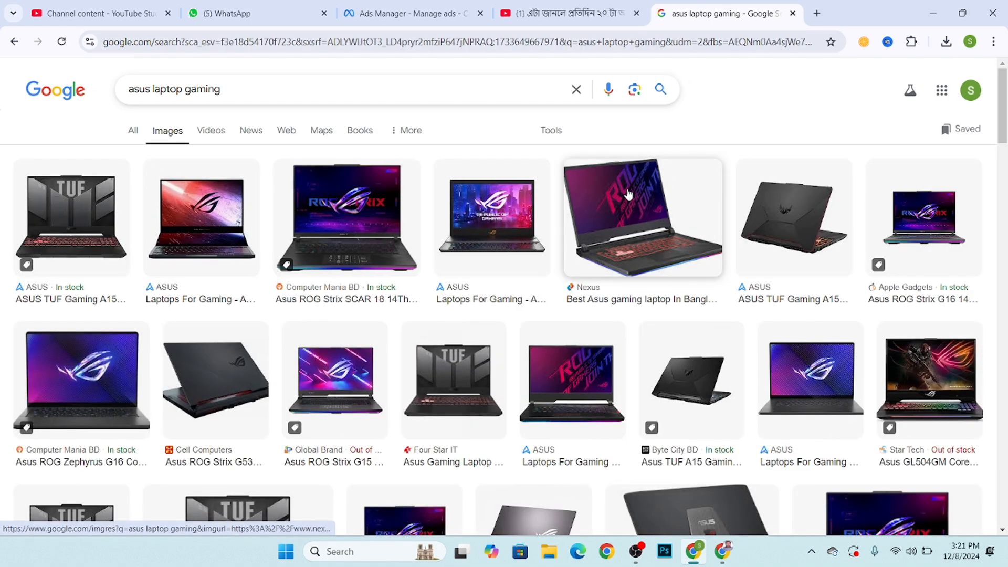
Step: Try to save the Nexus image of the Asus ROG gaming laptop to the Desktop as a JPEG
scroll(558, 235, "down", 1)
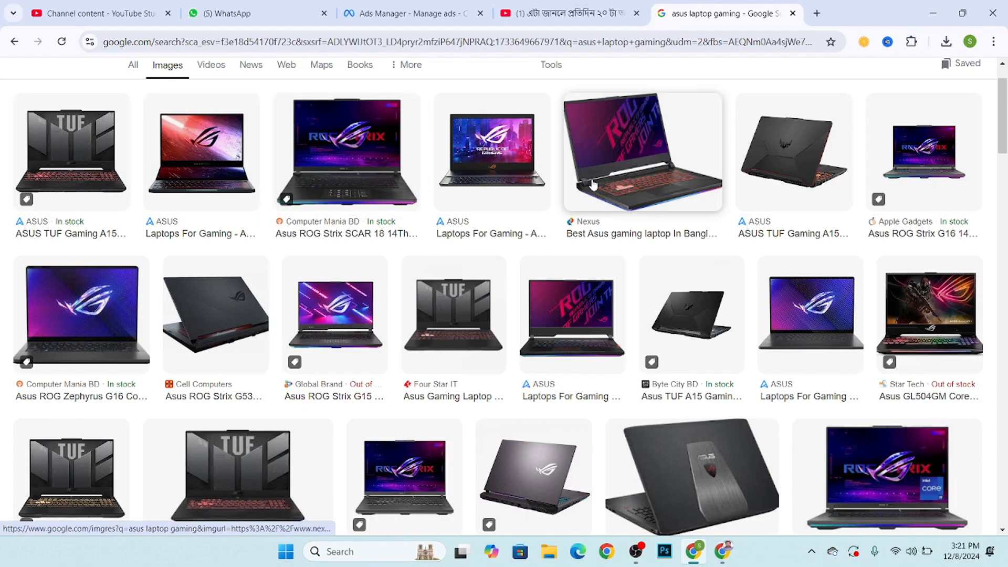
scroll(664, 182, "down", 2)
scroll(664, 183, "up", 3)
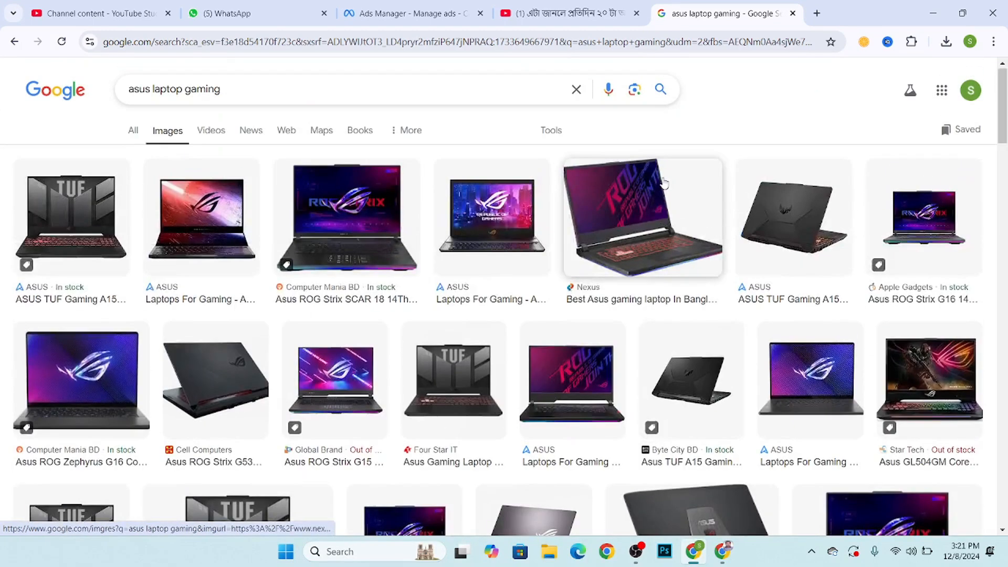
left_click(639, 229)
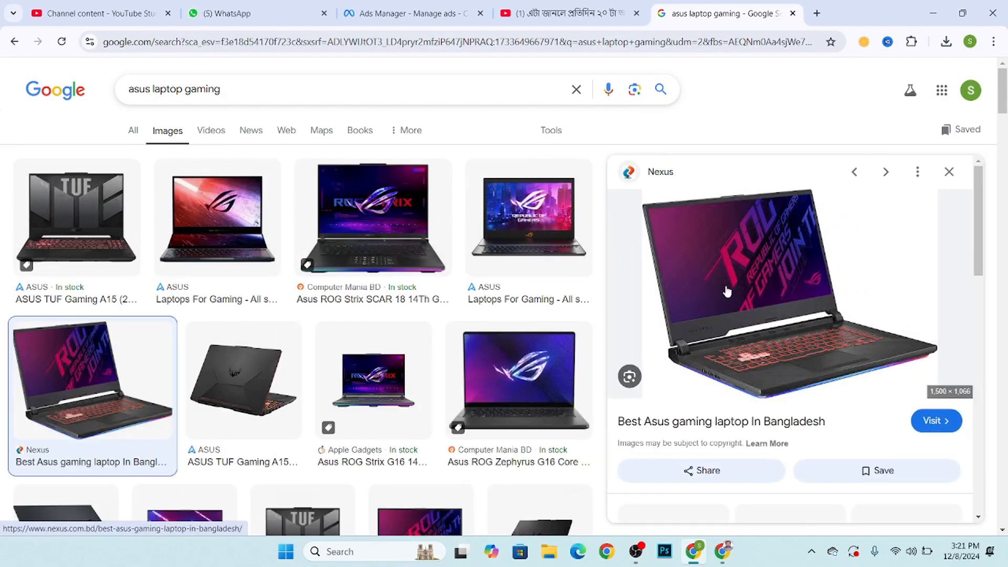
right_click(752, 266)
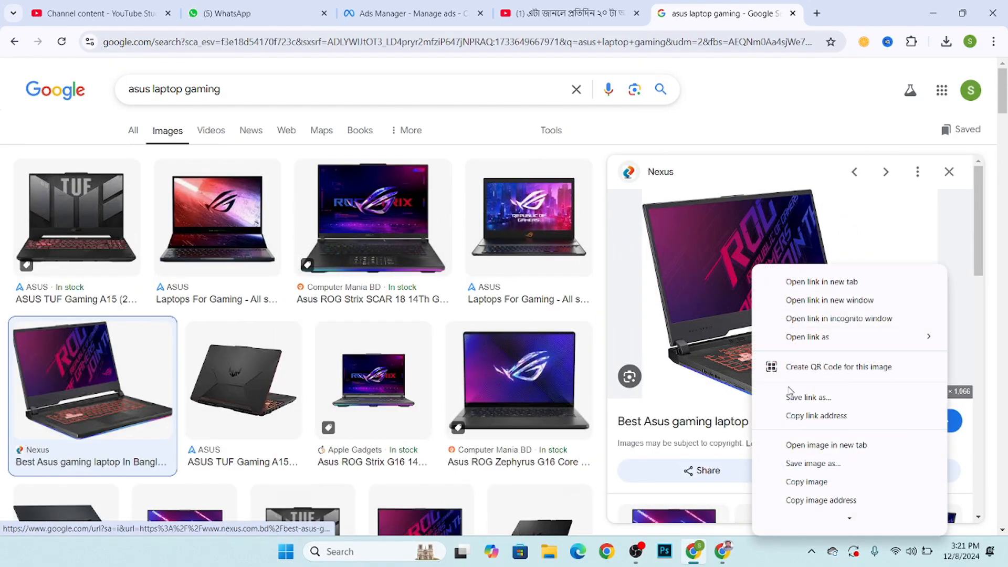
left_click(792, 463)
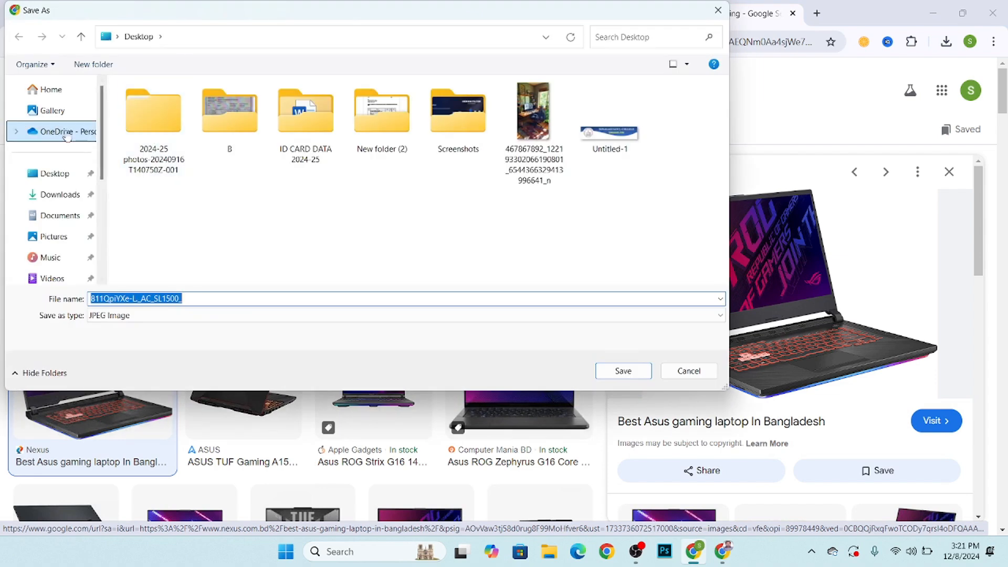
left_click(63, 177)
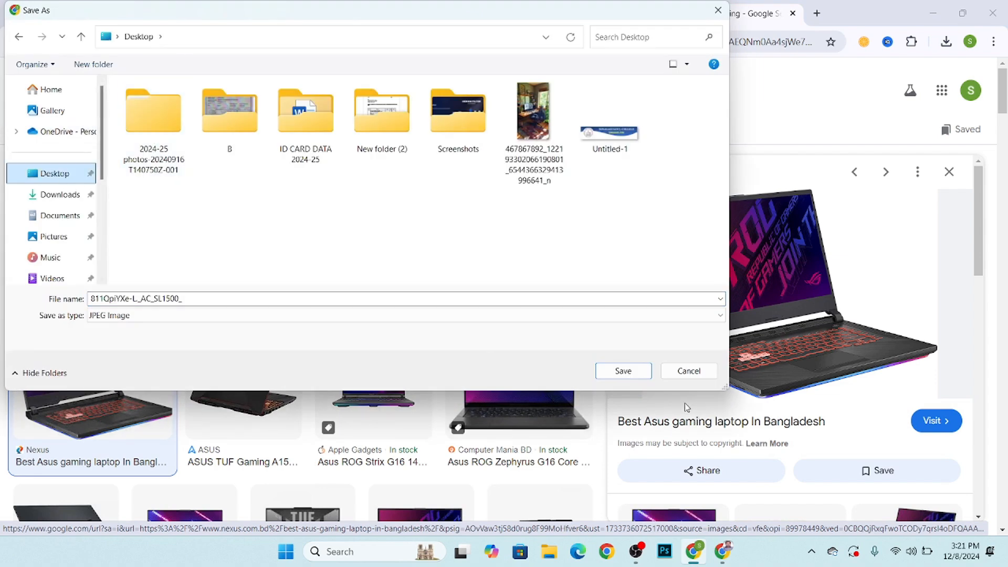
left_click(676, 377)
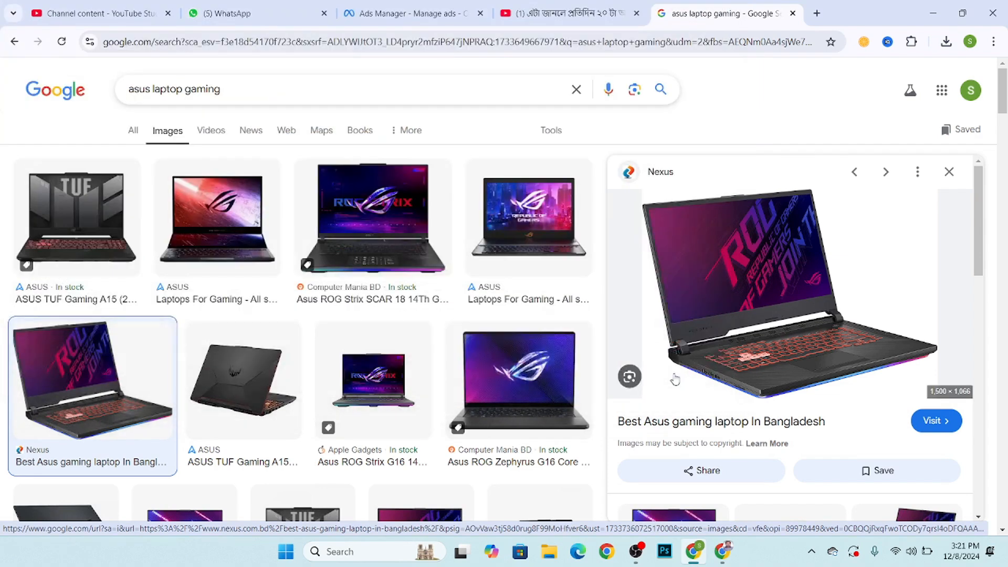
Step: Preview the Cell Computers ROG Strix image, and try to save the Four Star IT Asus TUF laptop image to the Desktop
scroll(404, 336, "down", 3)
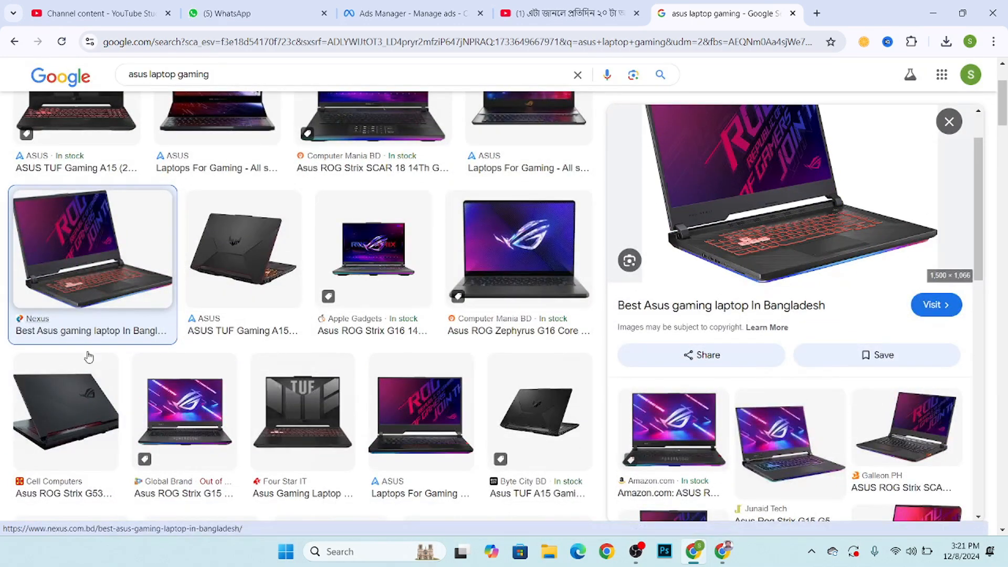
left_click(87, 367)
right_click(747, 202)
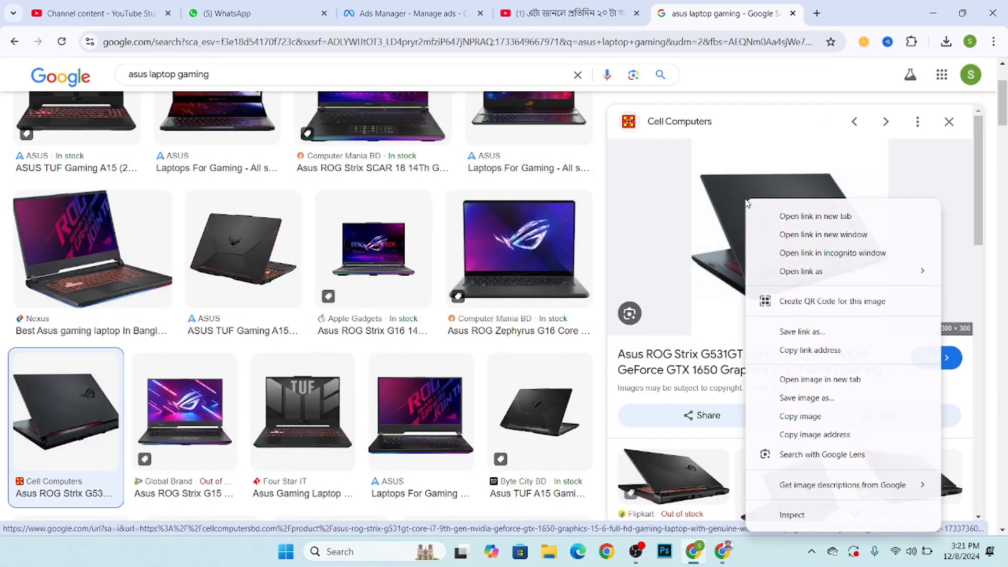
scroll(410, 291, "down", 3)
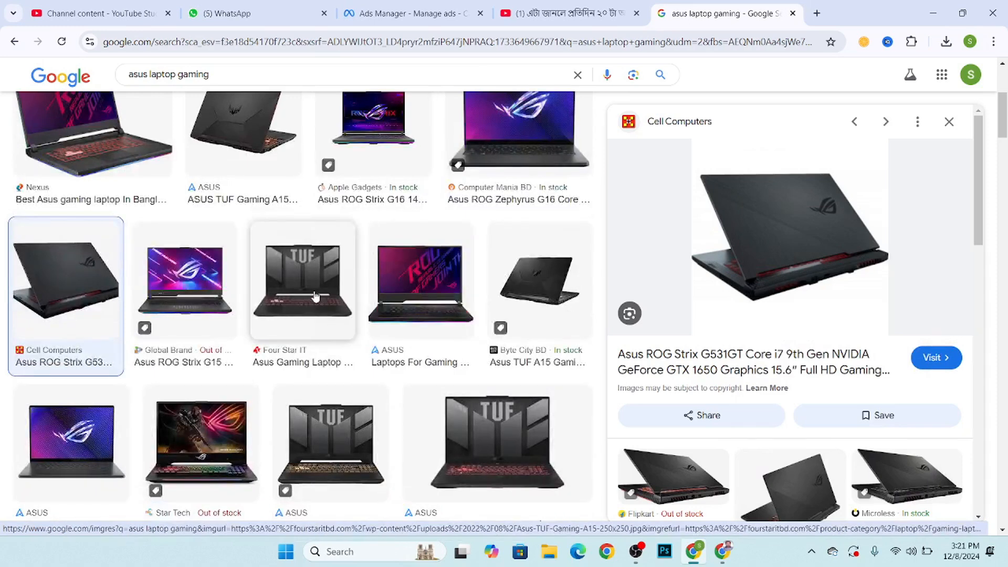
left_click(315, 297)
right_click(770, 200)
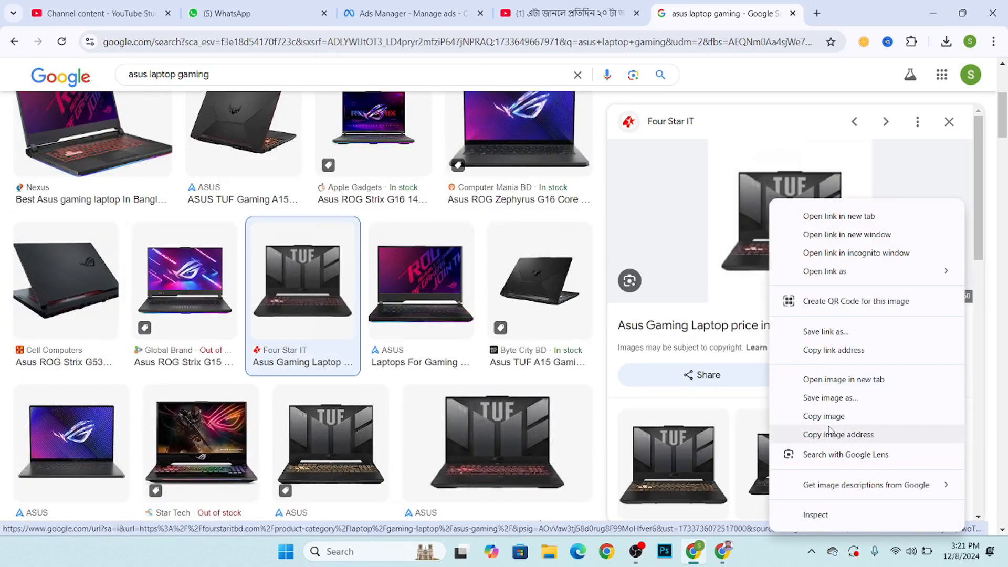
left_click(834, 399)
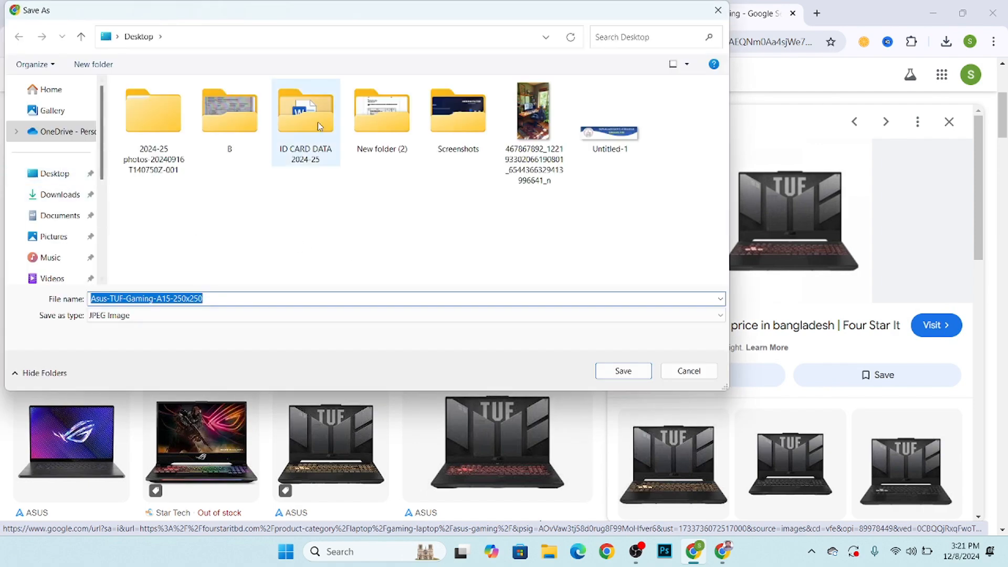
key("Return")
Step: Try to save the Star Tech image of the Asus GL504GM gaming laptop to the Desktop
scroll(208, 283, "down", 3)
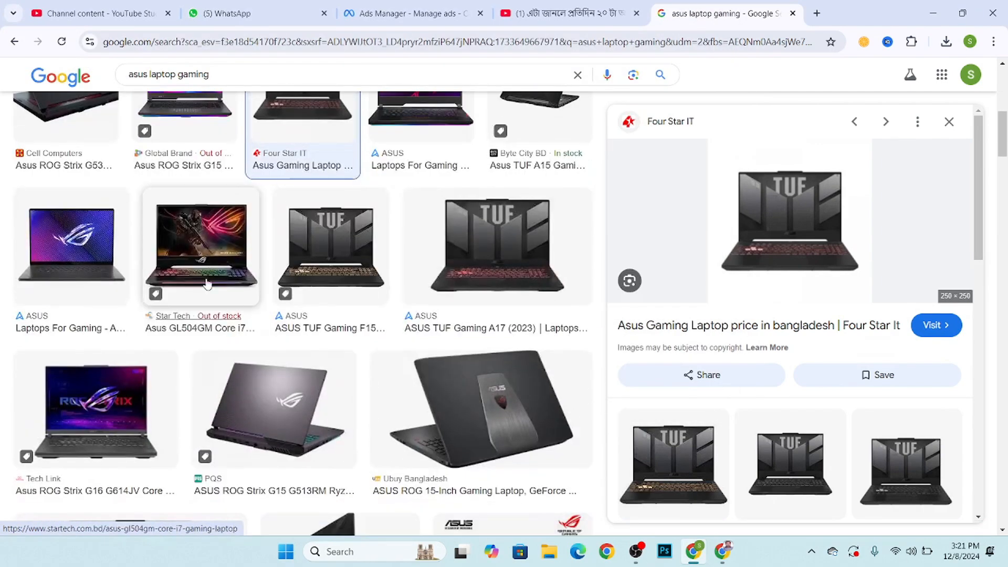
left_click(208, 283)
right_click(758, 254)
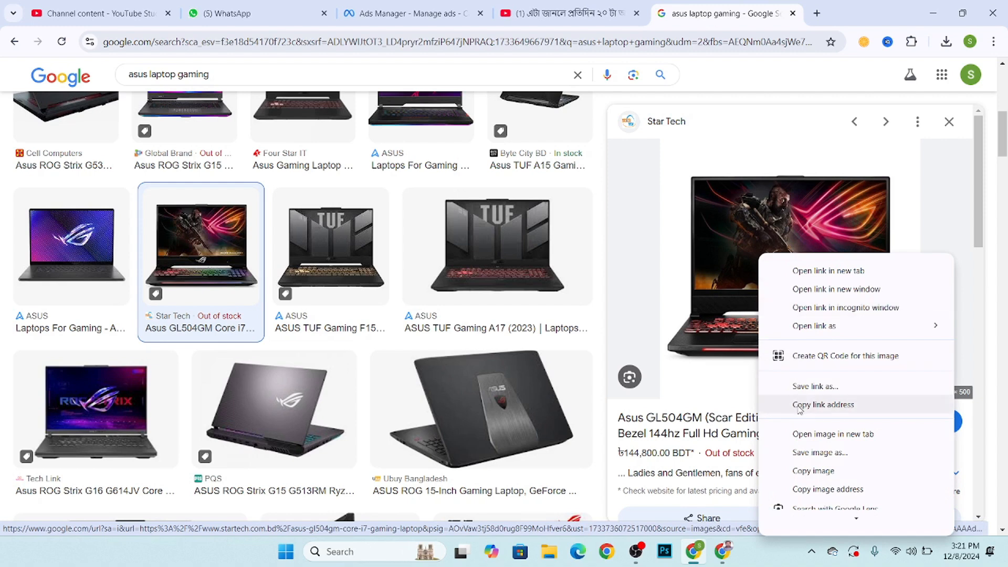
left_click(808, 453)
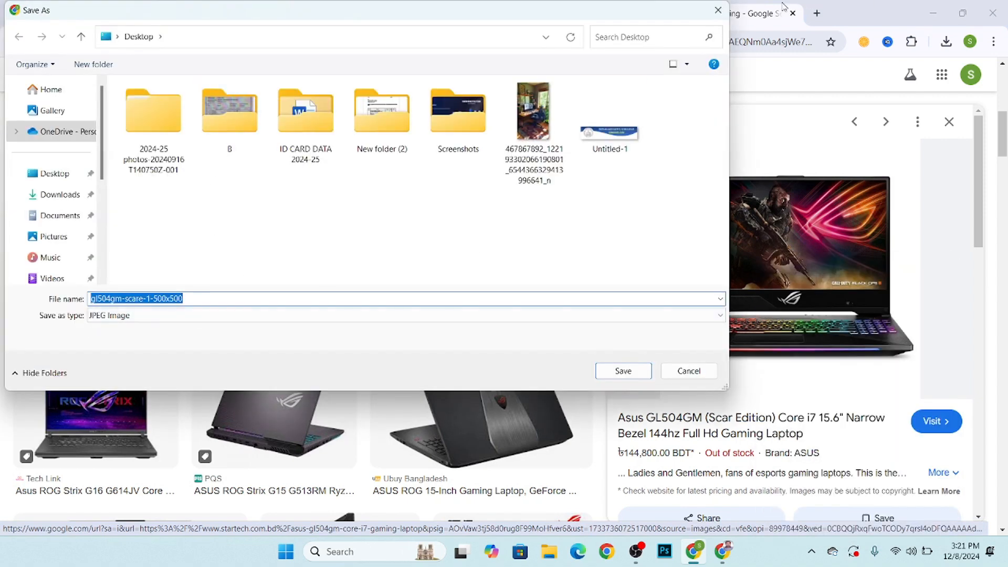
left_click(718, 10)
Step: Try to save the Tech Link Asus ROG Strix G16 image, entering "jpg png avi" as the file name
scroll(103, 222, "down", 3)
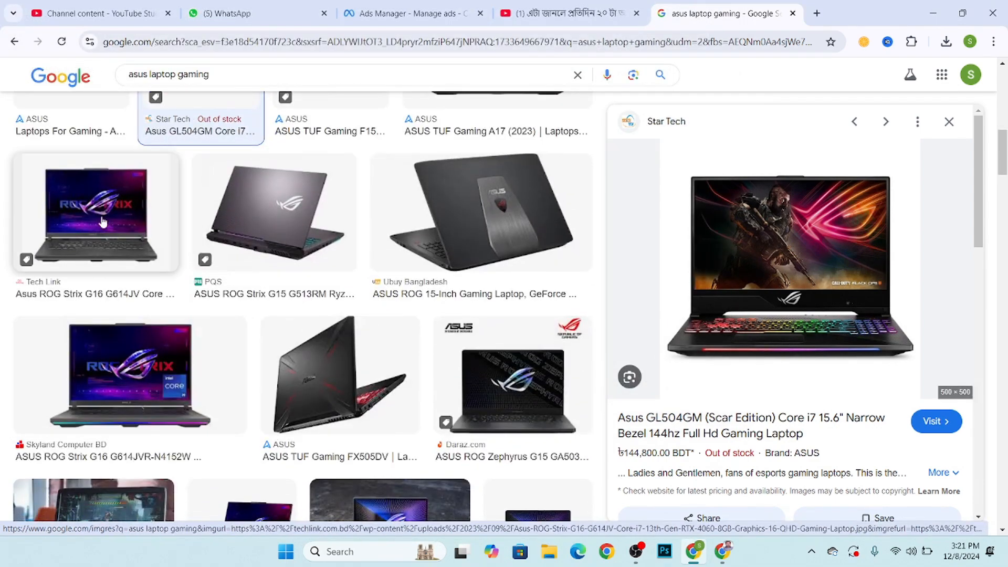
left_click(103, 222)
right_click(789, 269)
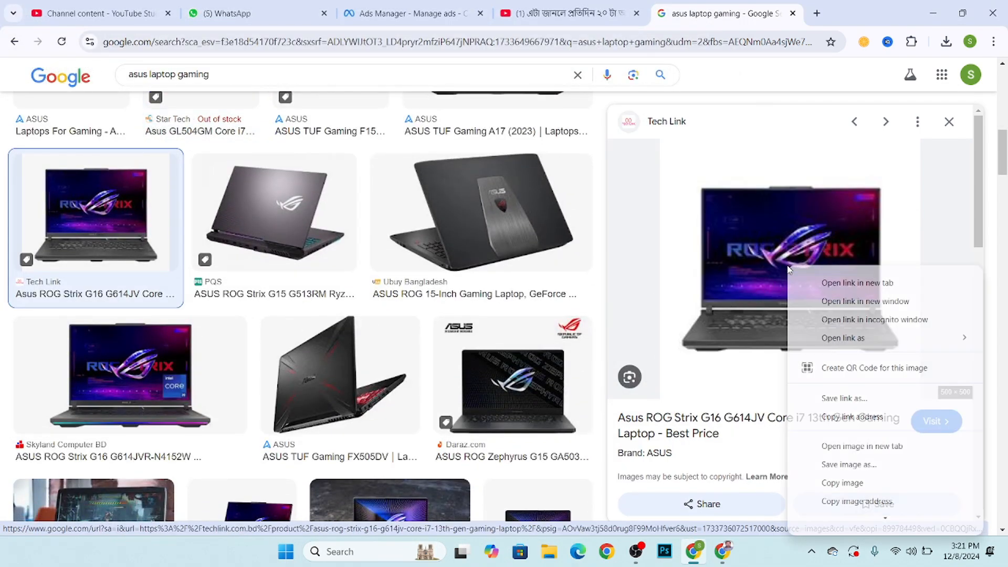
left_click(835, 462)
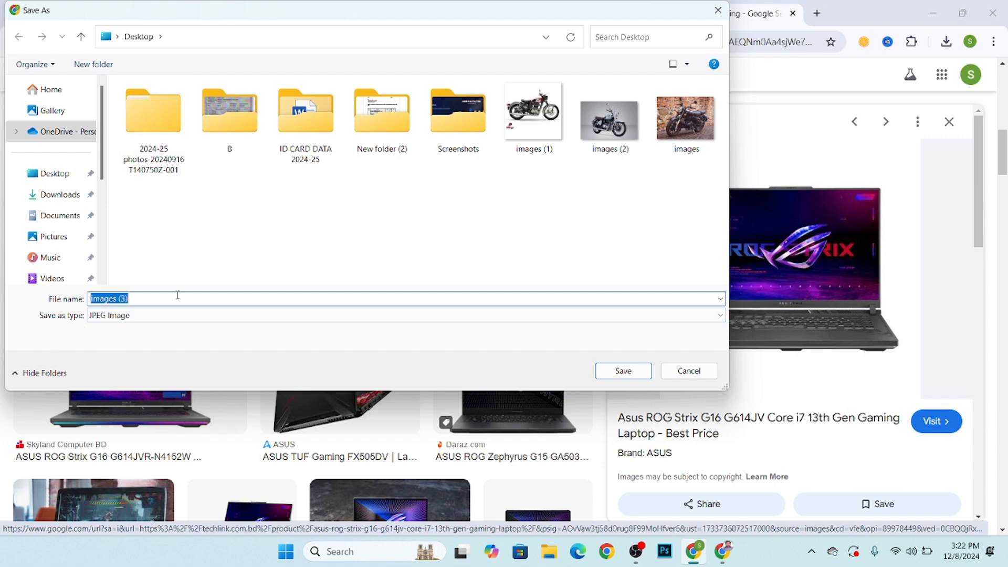
type("jpg png avi")
key("BackSpace")
key("BackSpace")
key("BackSpace")
key("BackSpace")
key("BackSpace")
key("BackSpace")
key("BackSpace")
key("BackSpace")
key("BackSpace")
key("BackSpace")
left_click(718, 10)
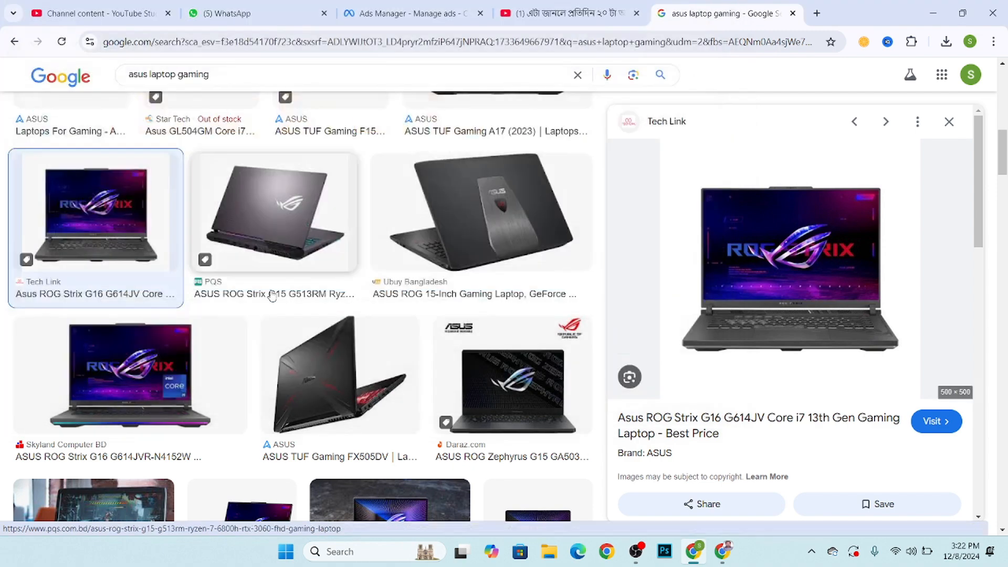
Step: Try to save the MC Solution BD image of the white Asus ROG laptop to the Desktop as a WEBP file
scroll(271, 296, "down", 5)
scroll(271, 296, "down", 8)
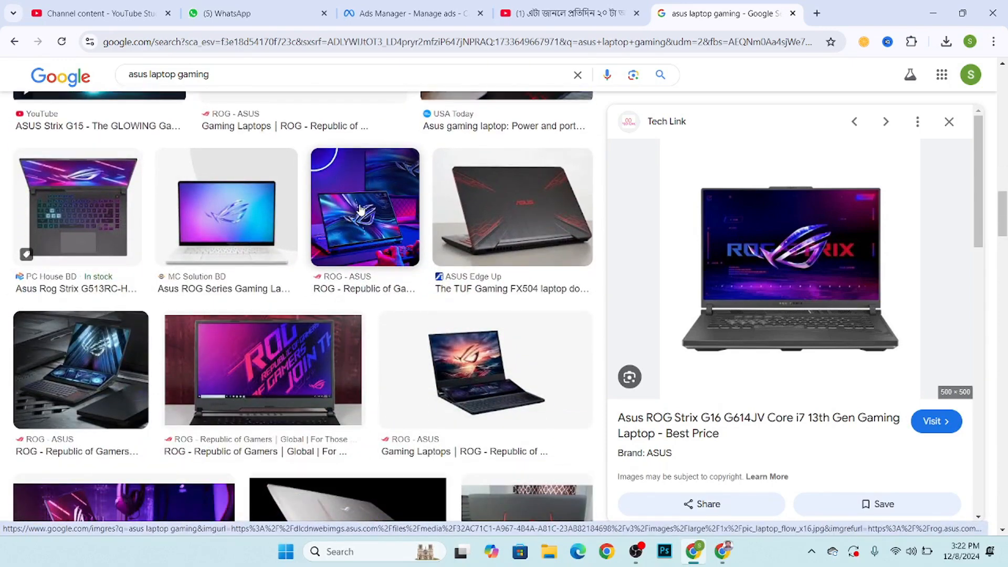
left_click(240, 197)
right_click(744, 244)
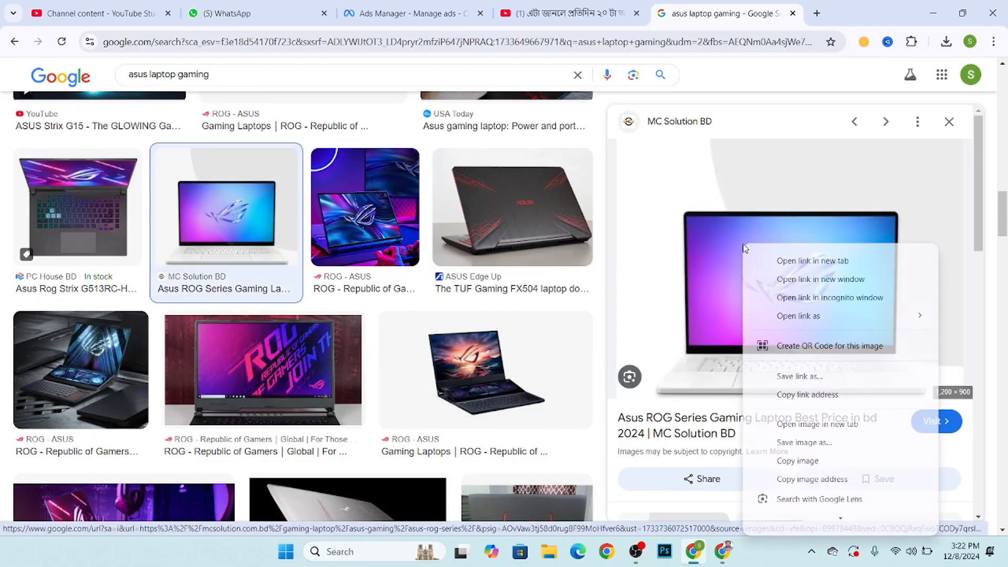
left_click(787, 444)
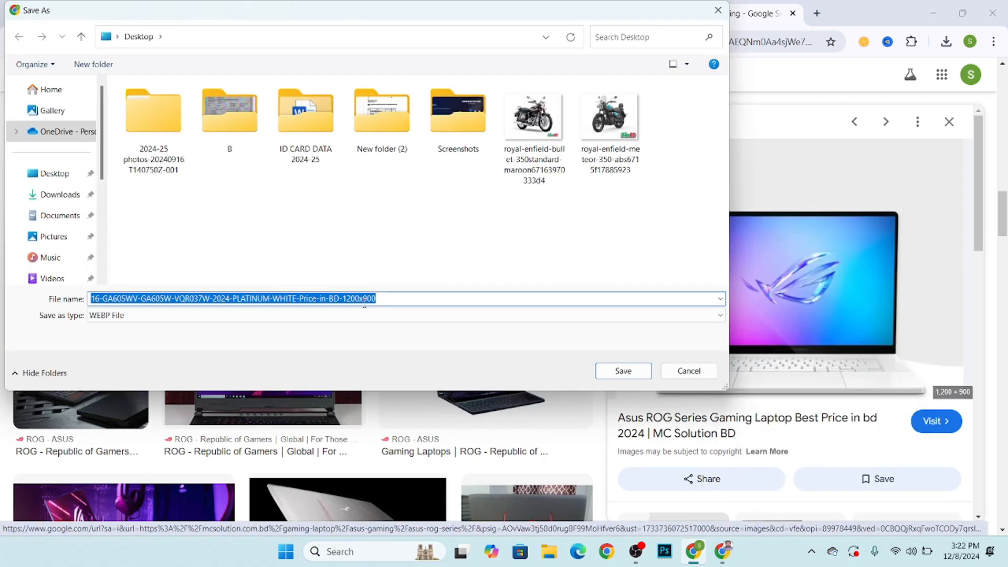
left_click(718, 10)
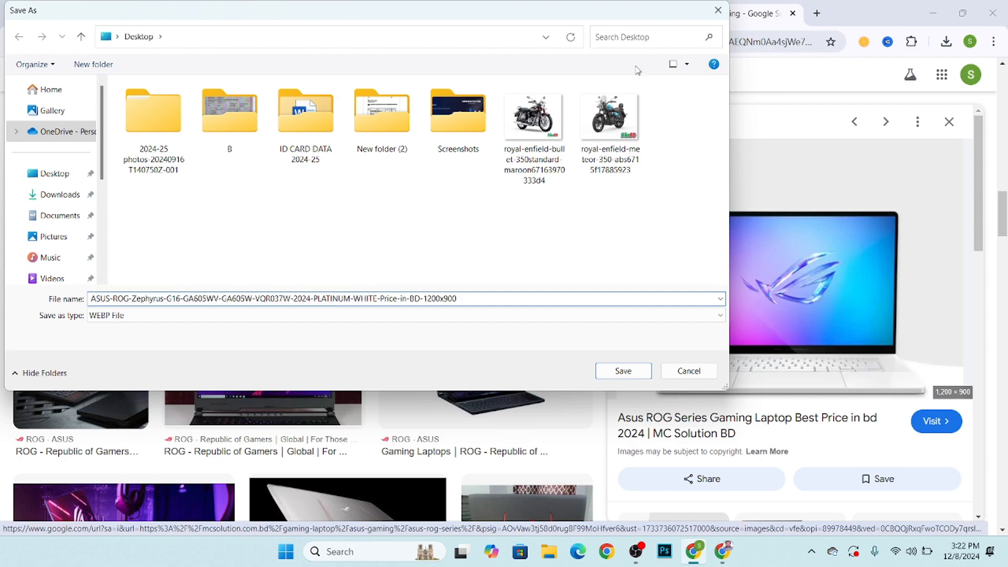
Step: Preview the Cell Computers ROG Strix SCAR II GL704GV image and try to save it to the Desktop as a JPEG image
scroll(177, 303, "down", 6)
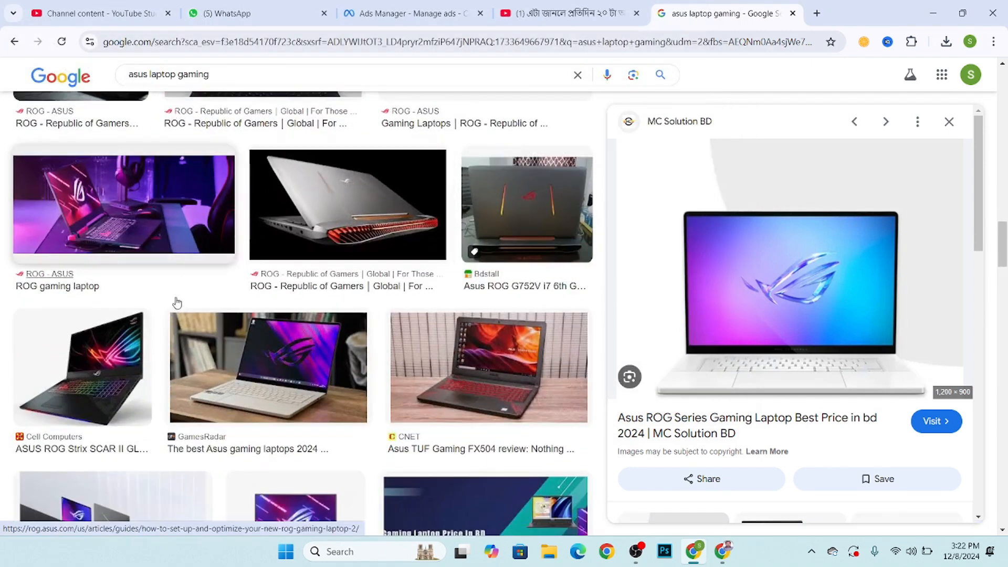
left_click(104, 370)
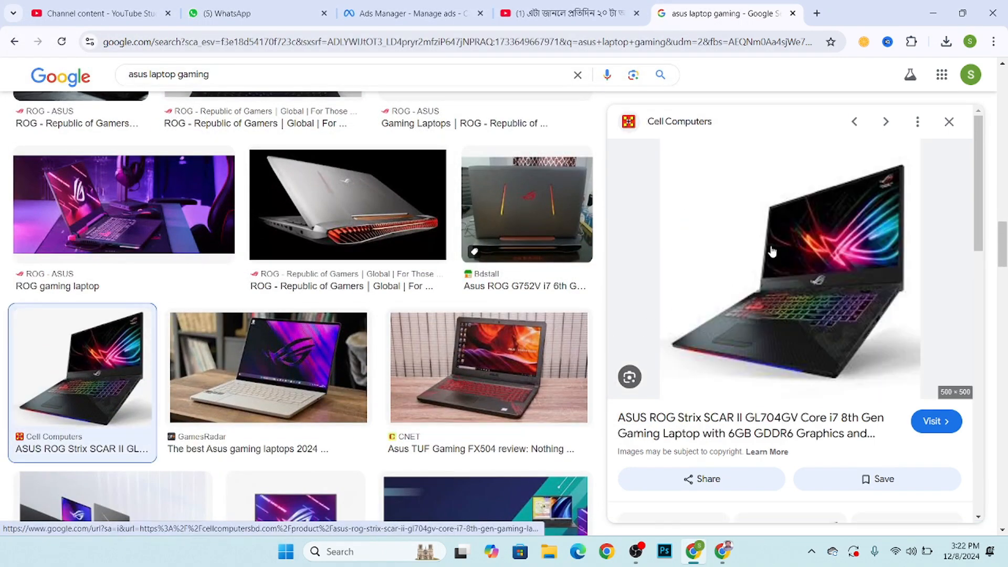
right_click(797, 243)
left_click(814, 447)
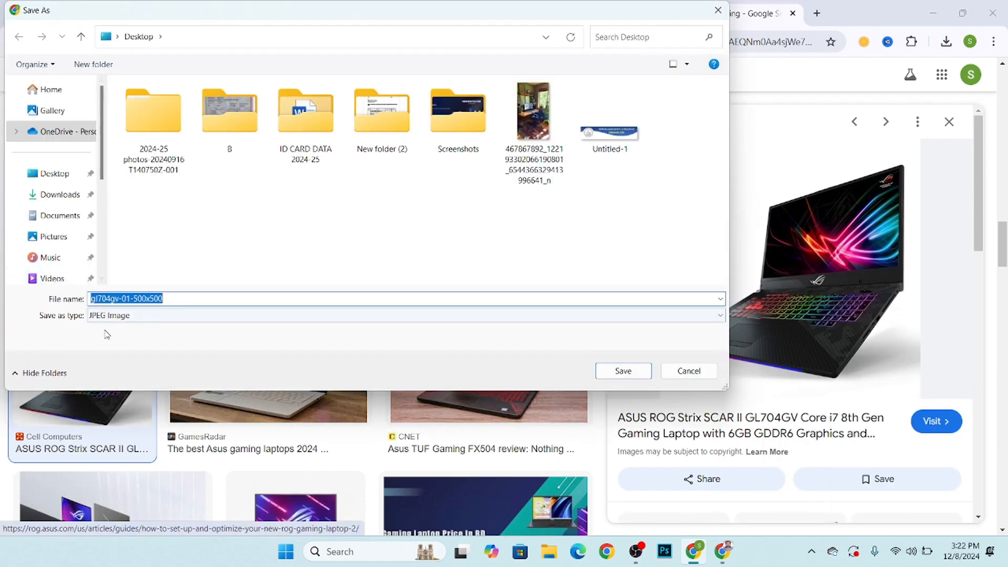
left_click(718, 10)
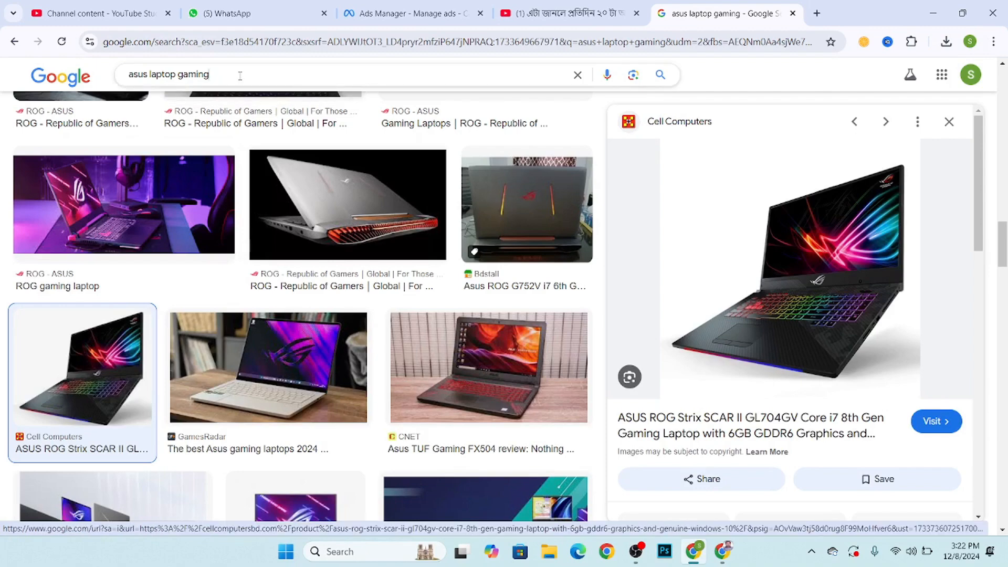
Step: Open the Cell Computers product page for the ROG Strix SCAR II and save its laptop image to the Desktop as gl704gv-01-500x500 in JPEG format
left_click(240, 75)
scroll(799, 212, "up", 3)
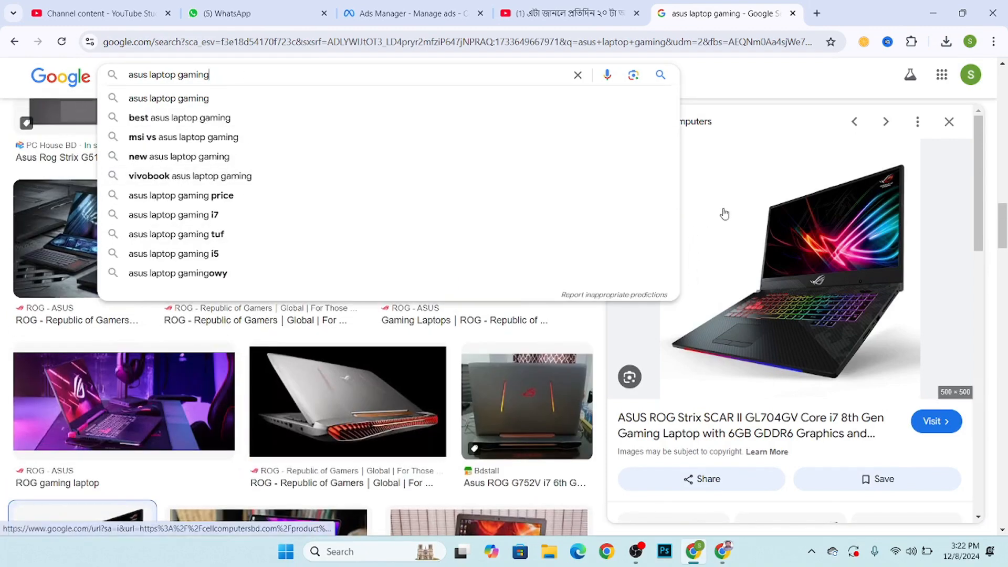
left_click(799, 212)
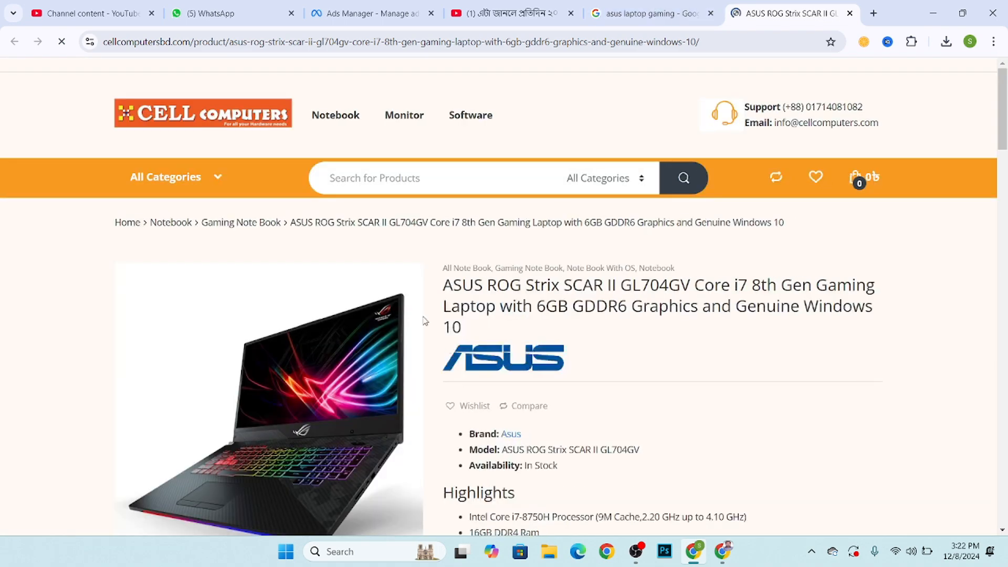
right_click(302, 349)
left_click(349, 210)
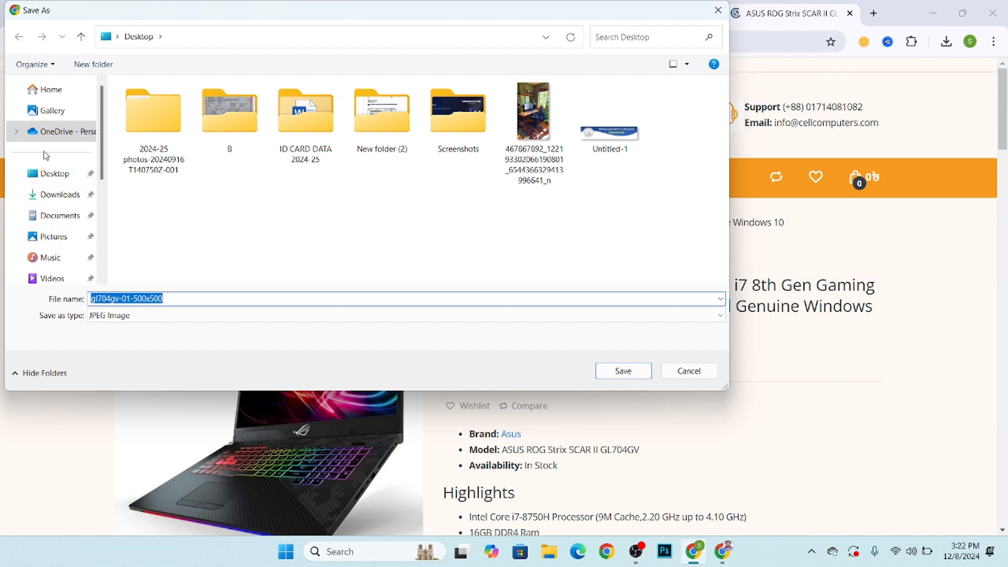
left_click(50, 173)
left_click(621, 370)
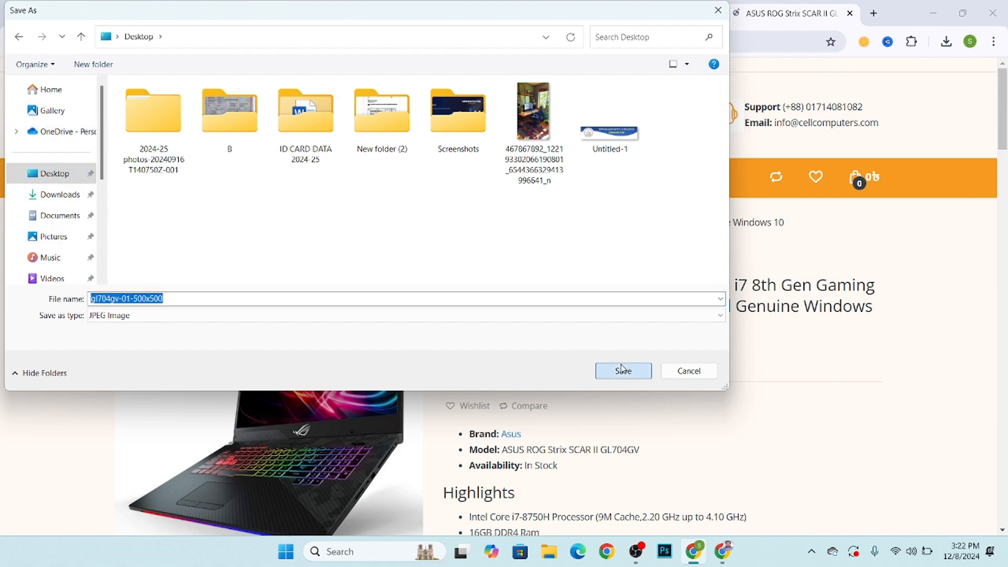
Step: Return to Meta Ads Manager and rename the campaign as "Laptop sales Leads Campaign"
left_click(630, 6)
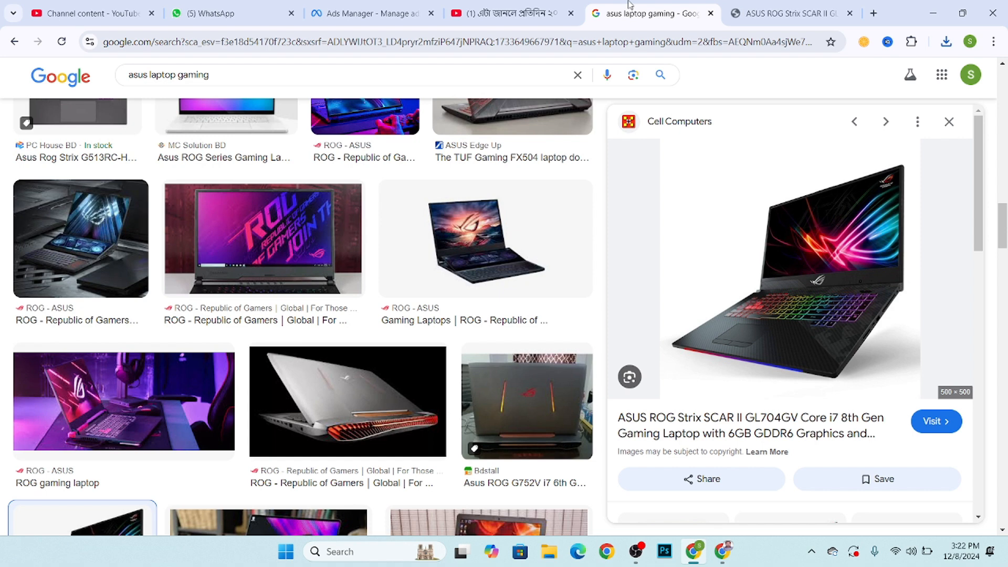
left_click(413, 11)
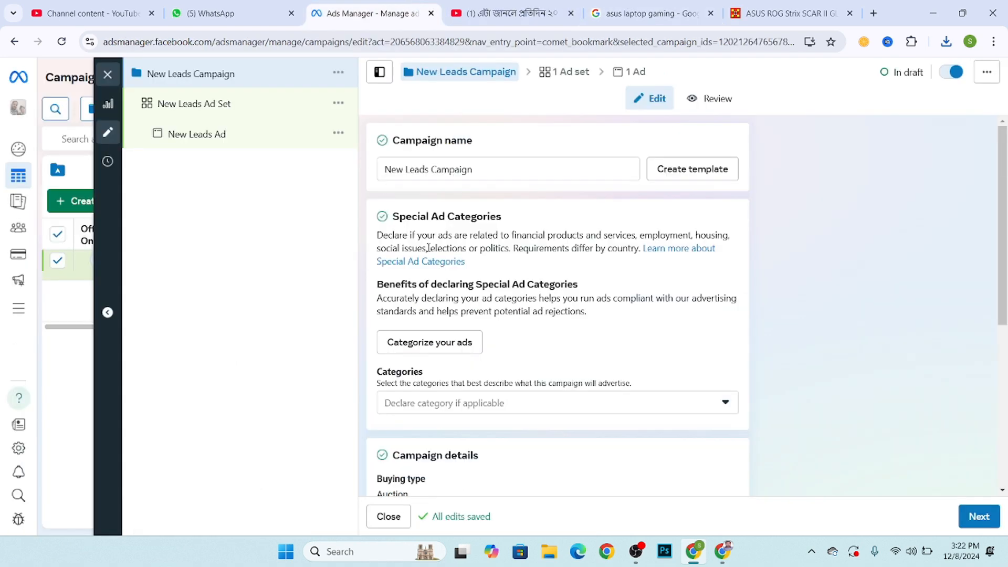
double_click(407, 169)
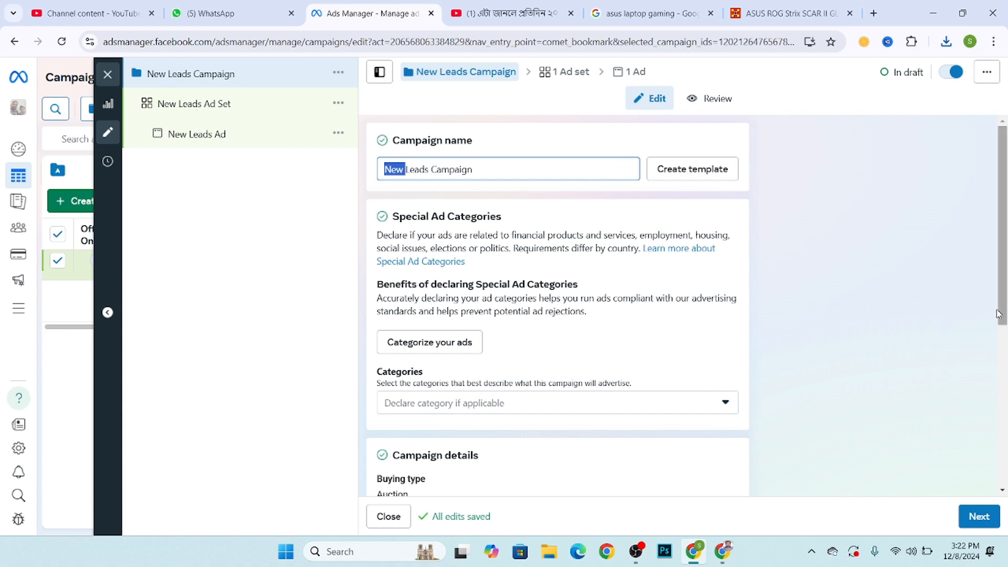
type("Lap")
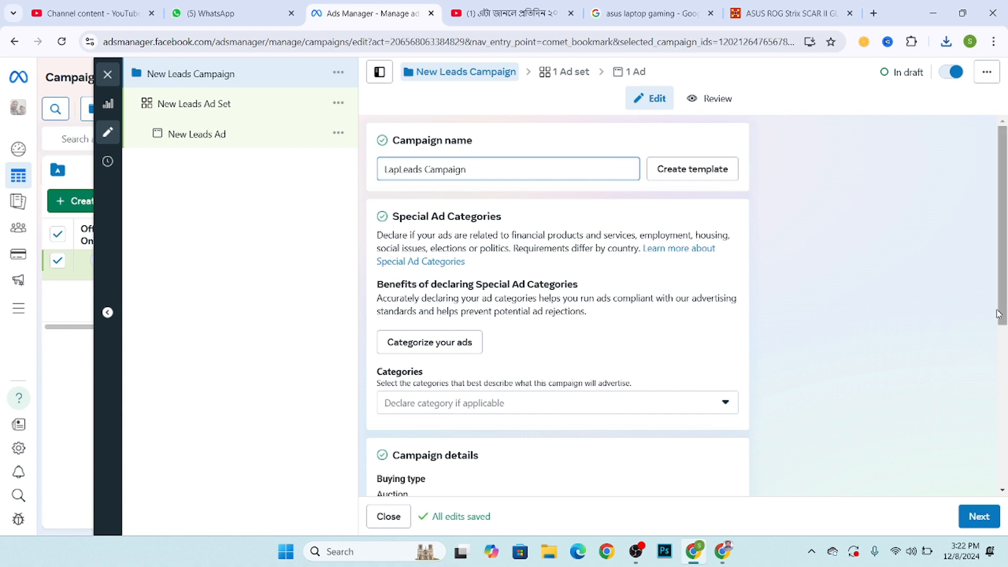
type("top ")
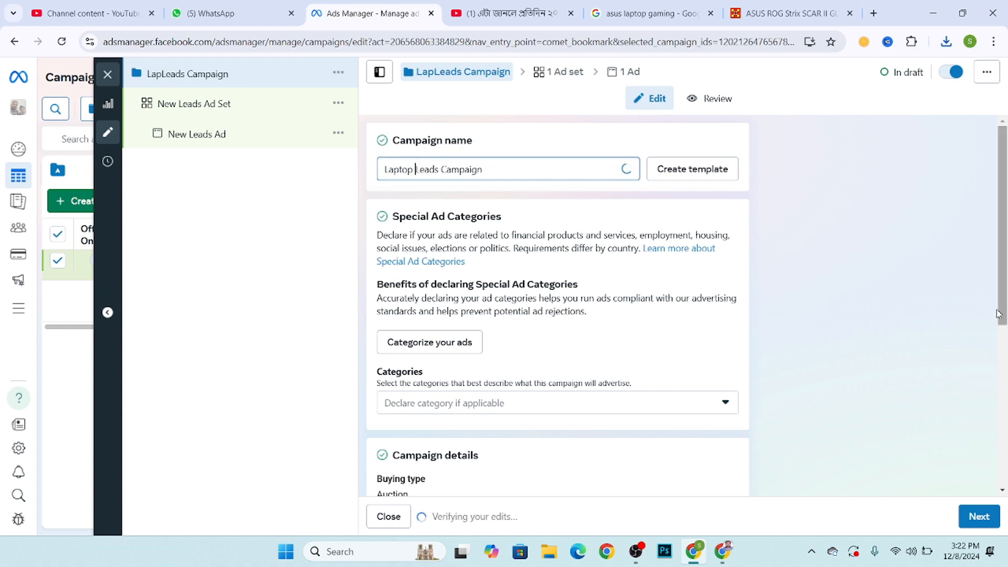
type("sales")
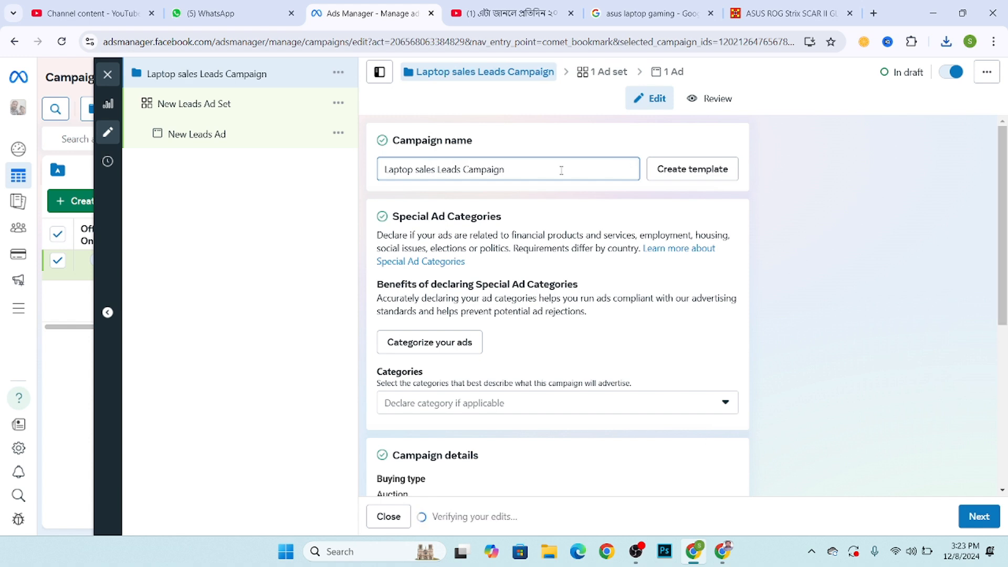
Step: Review the campaign's special ad categories, buying type and objective, Advantage campaign budget and A/B test settings
scroll(404, 245, "down", 1)
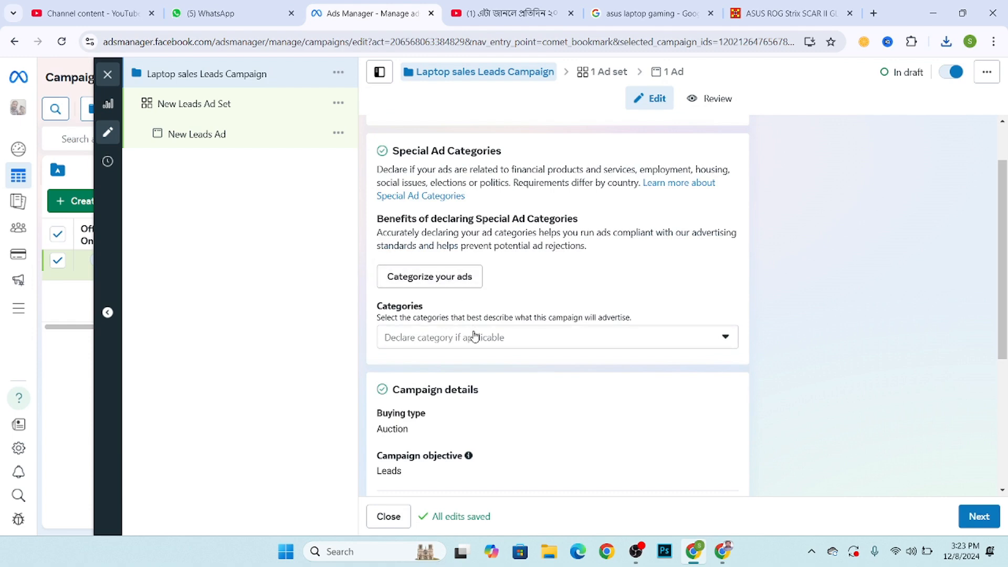
scroll(474, 336, "down", 2)
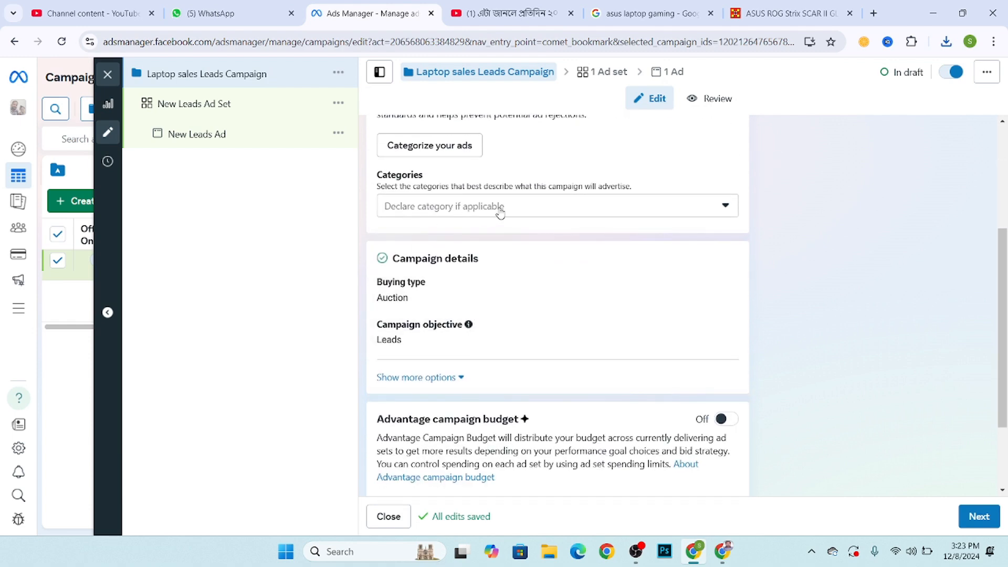
scroll(525, 247, "down", 1)
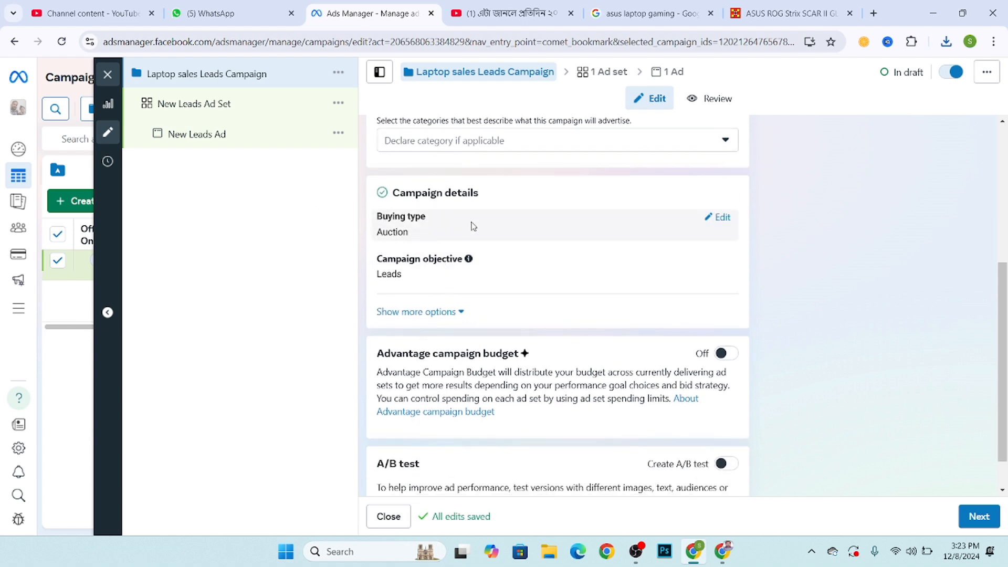
scroll(445, 222, "down", 1)
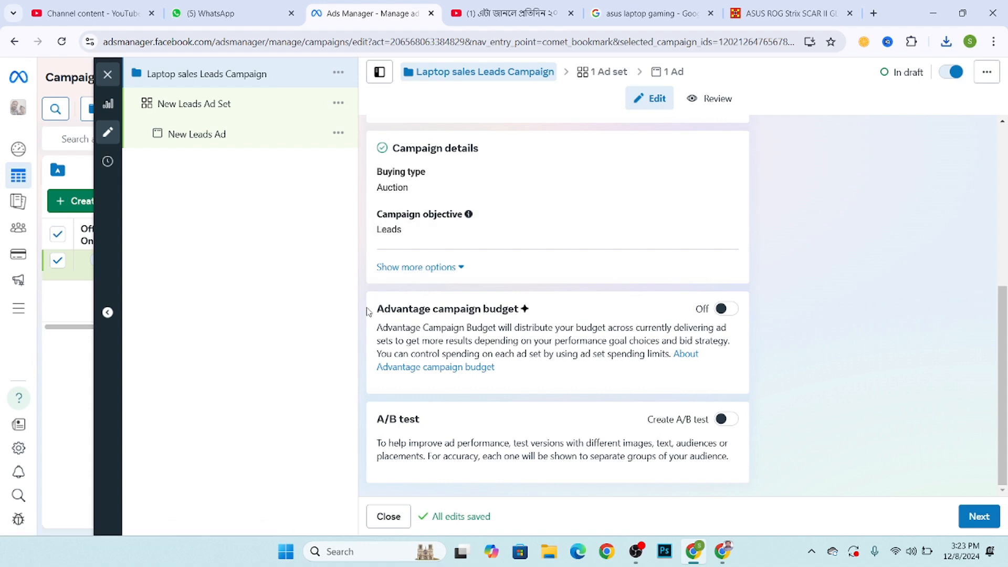
left_click_drag(367, 312, 523, 317)
mouse_move(525, 317)
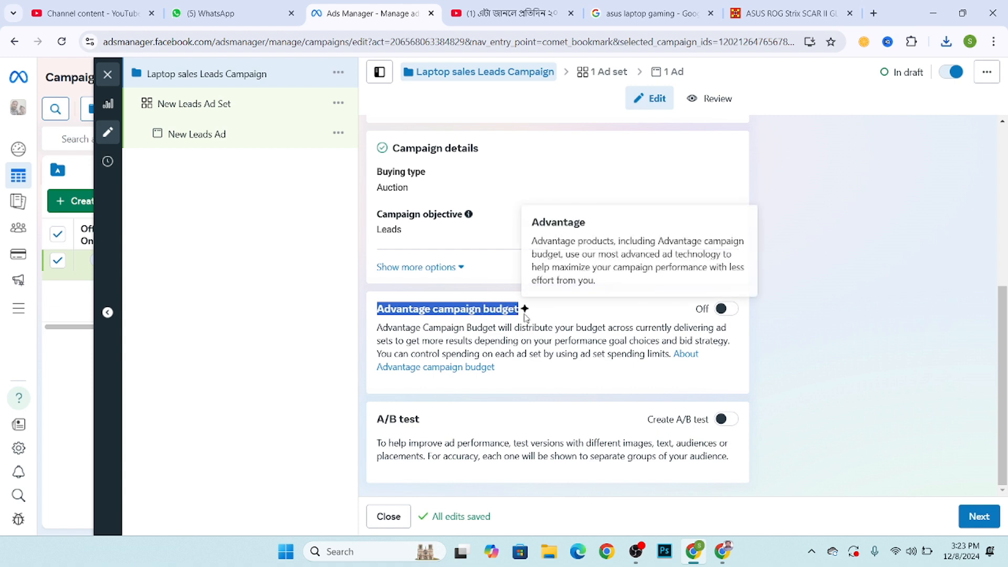
left_click(339, 310)
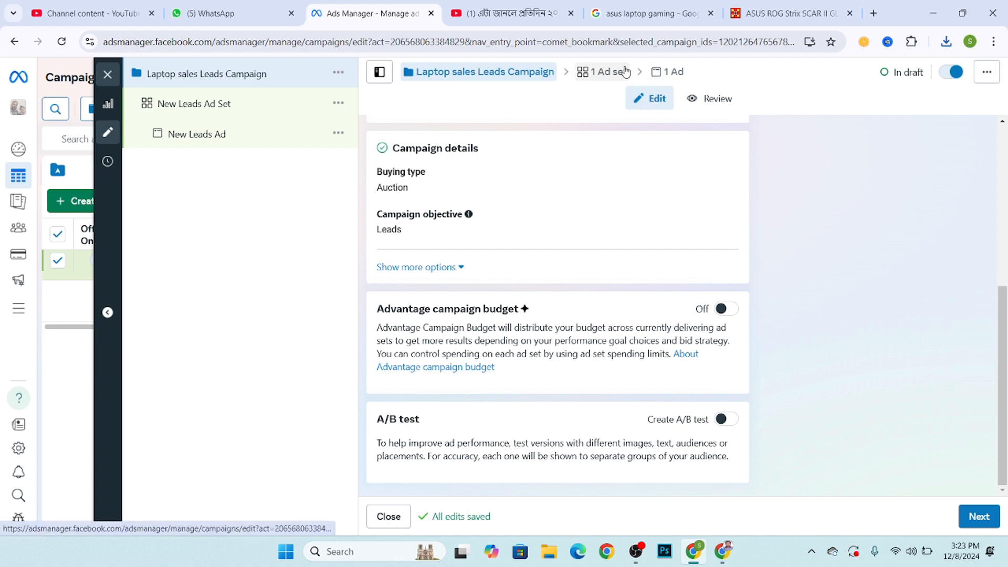
triple_click(506, 310)
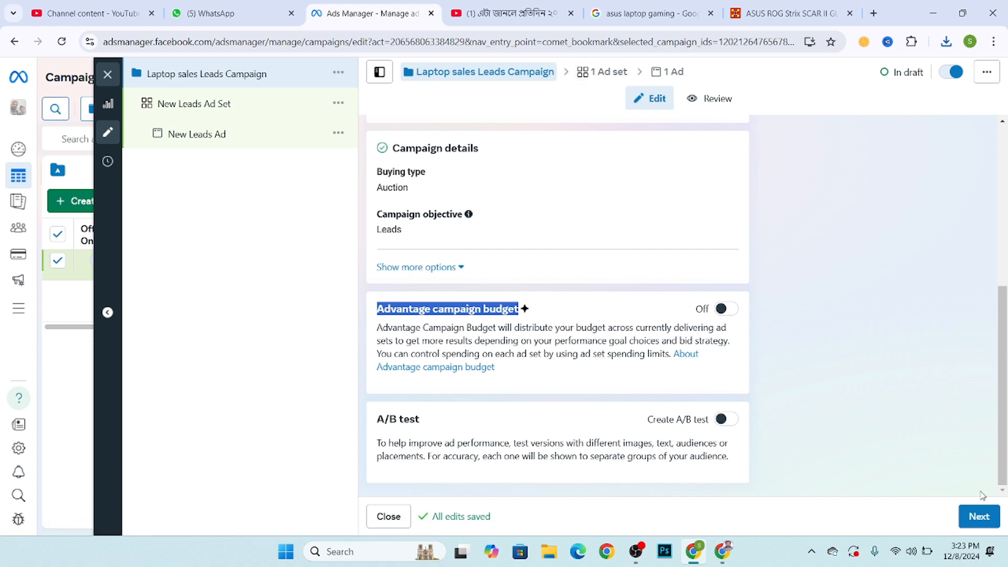
Step: Continue to the ad set and change its conversion location to Instant forms
left_click(977, 516)
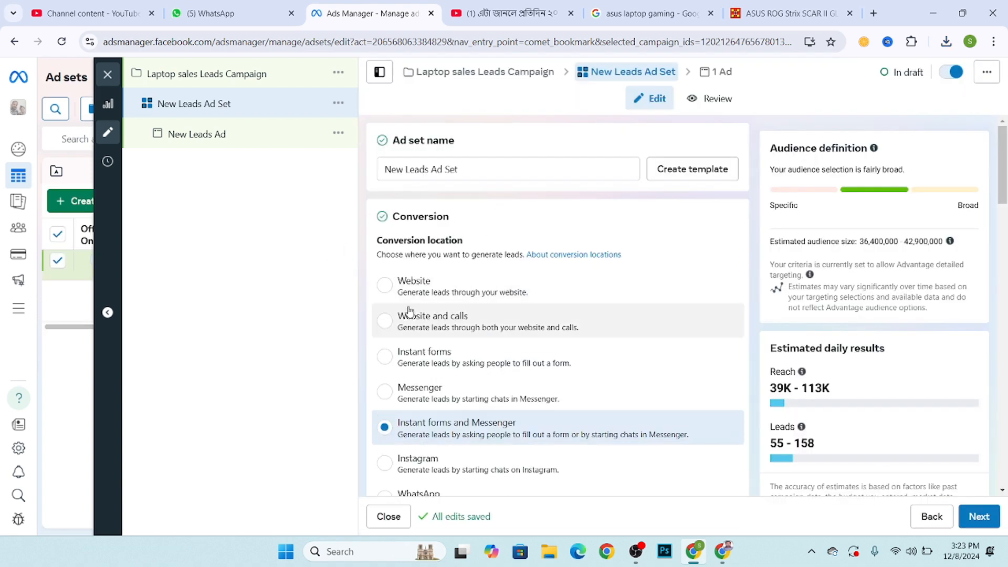
scroll(411, 312, "down", 1)
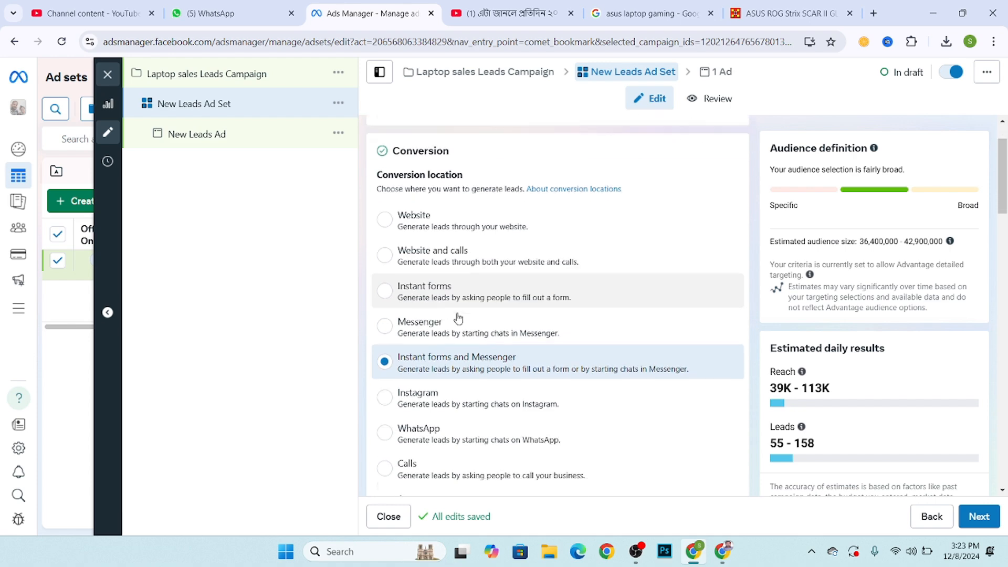
left_click(378, 292)
scroll(461, 270, "up", 1)
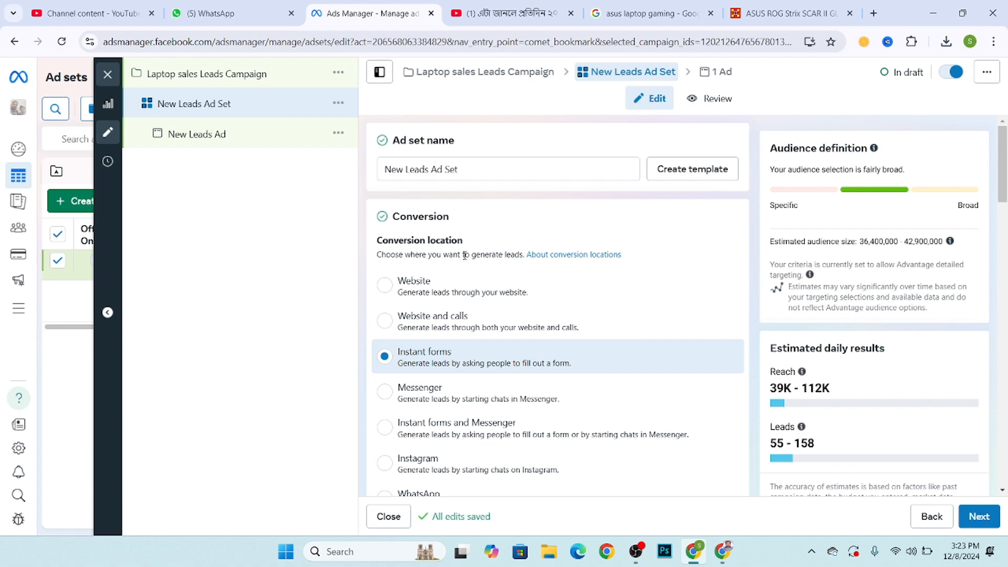
Step: Open Meta's Lead Ad Terms for the ad set's selected Facebook Page and read through all their clauses
scroll(465, 256, "down", 3)
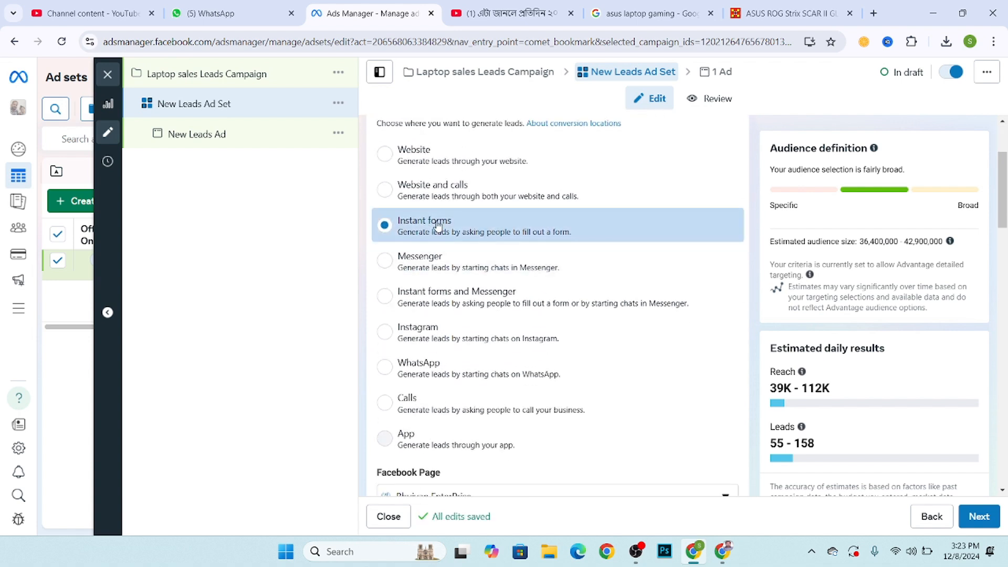
scroll(492, 244, "down", 5)
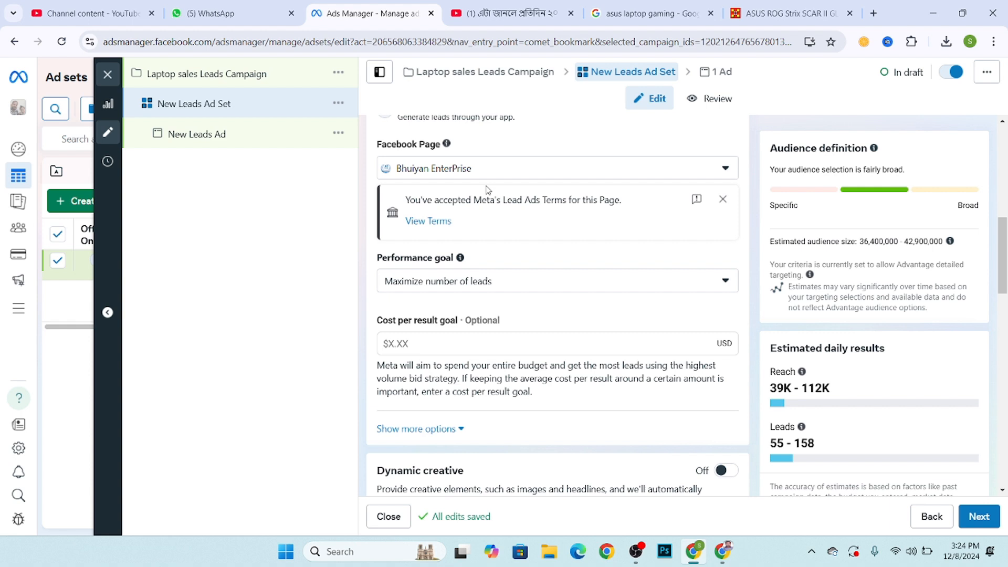
left_click(427, 222)
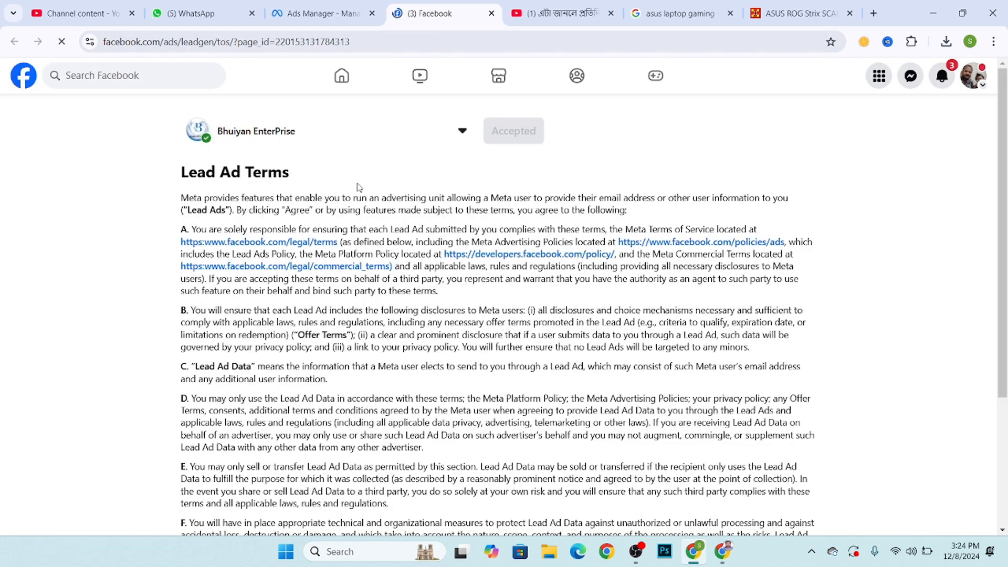
scroll(416, 227, "down", 3)
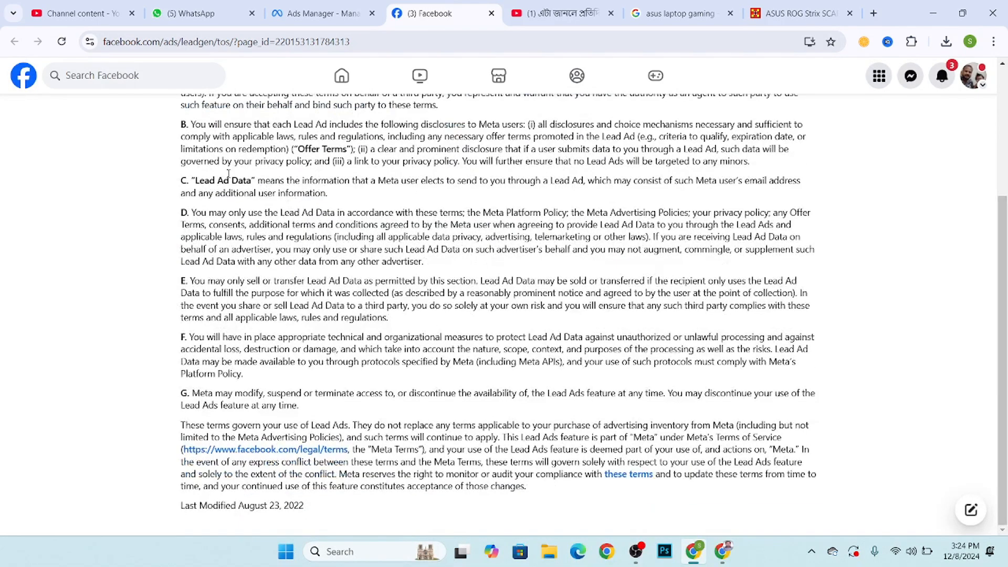
scroll(263, 249, "up", 3)
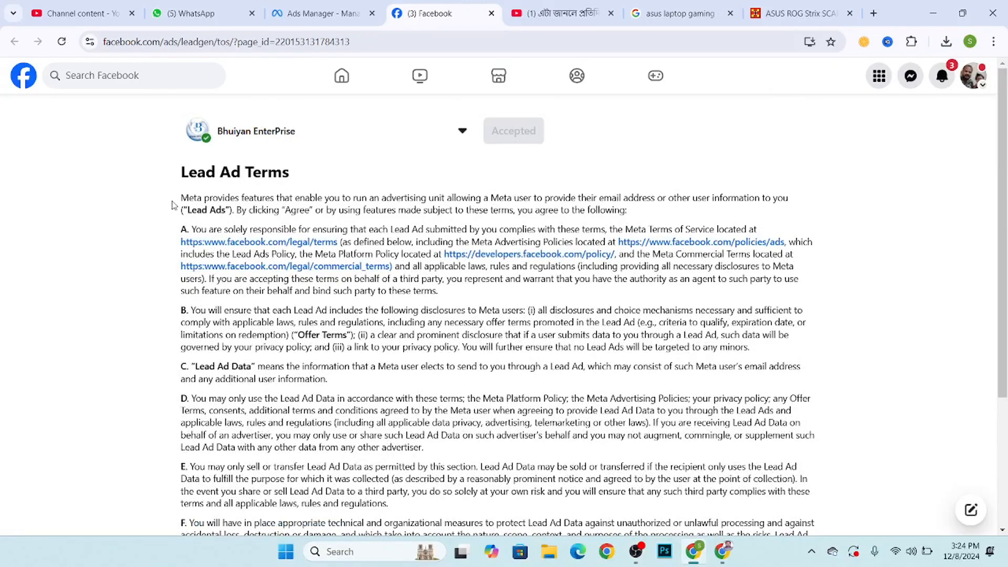
left_click_drag(173, 204, 656, 527)
scroll(577, 367, "up", 3)
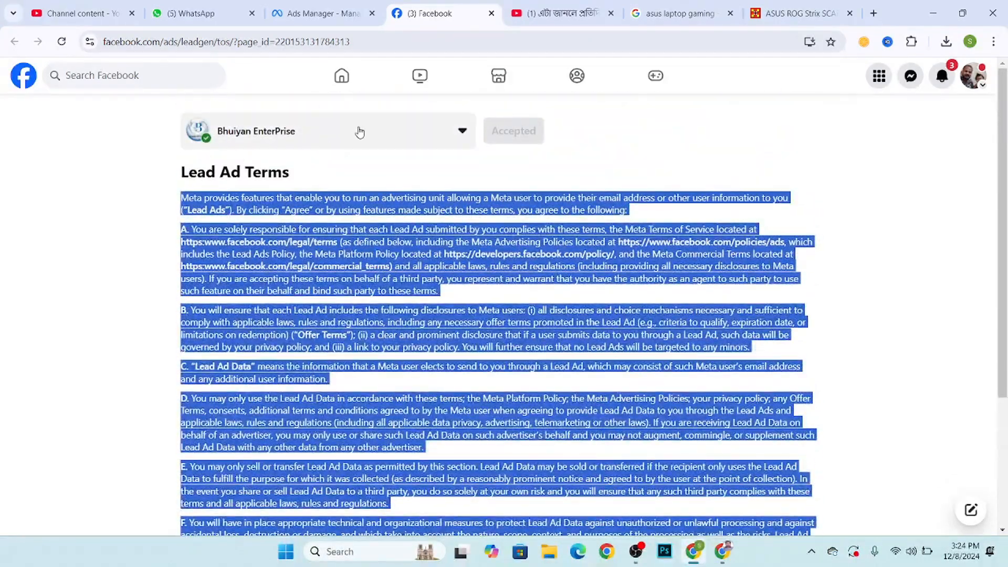
Step: Choose the Digital Marketing Help BD page in the Lead Ad Terms page list
left_click(359, 132)
left_click(521, 155)
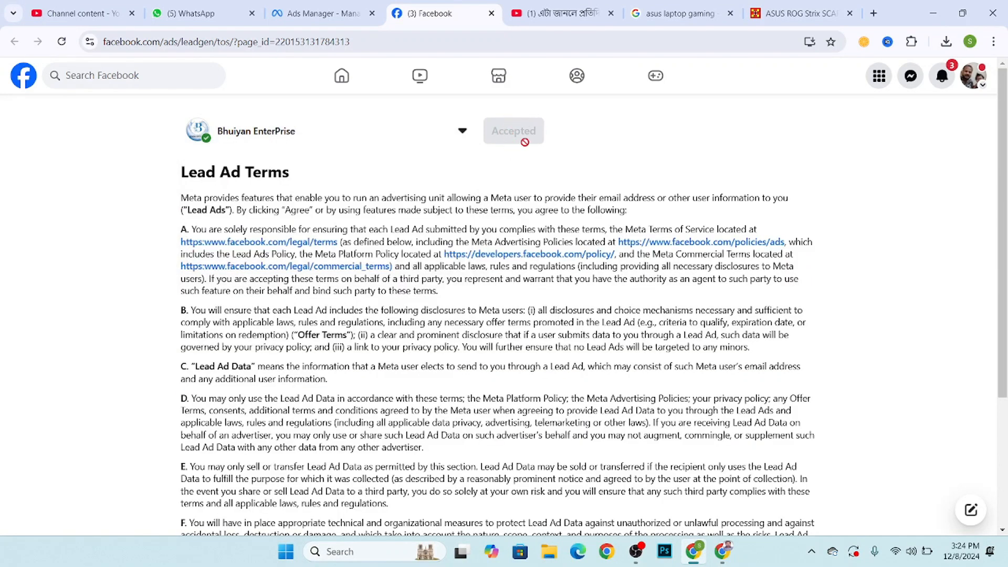
left_click(409, 130)
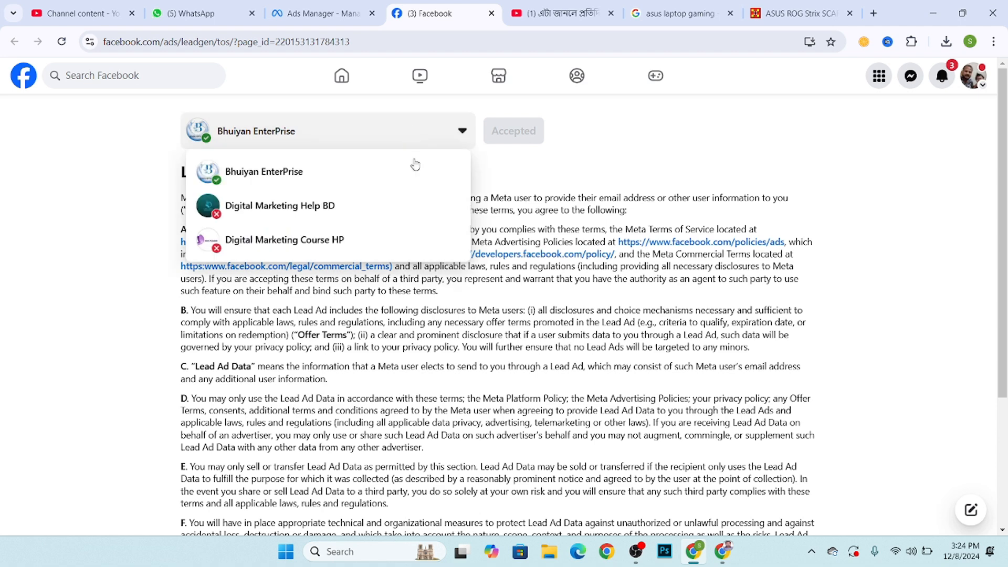
left_click(331, 205)
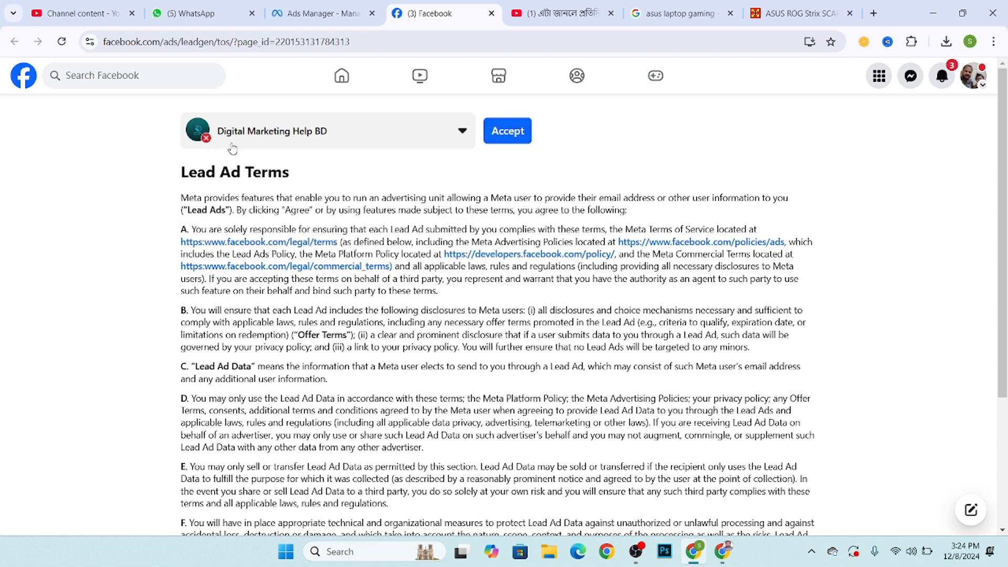
left_click(421, 135)
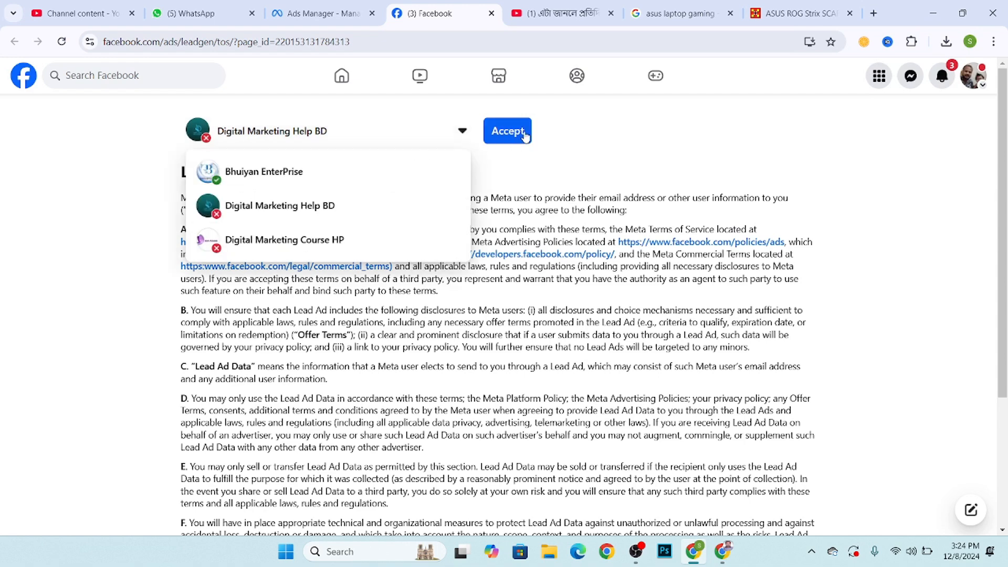
left_click(223, 205)
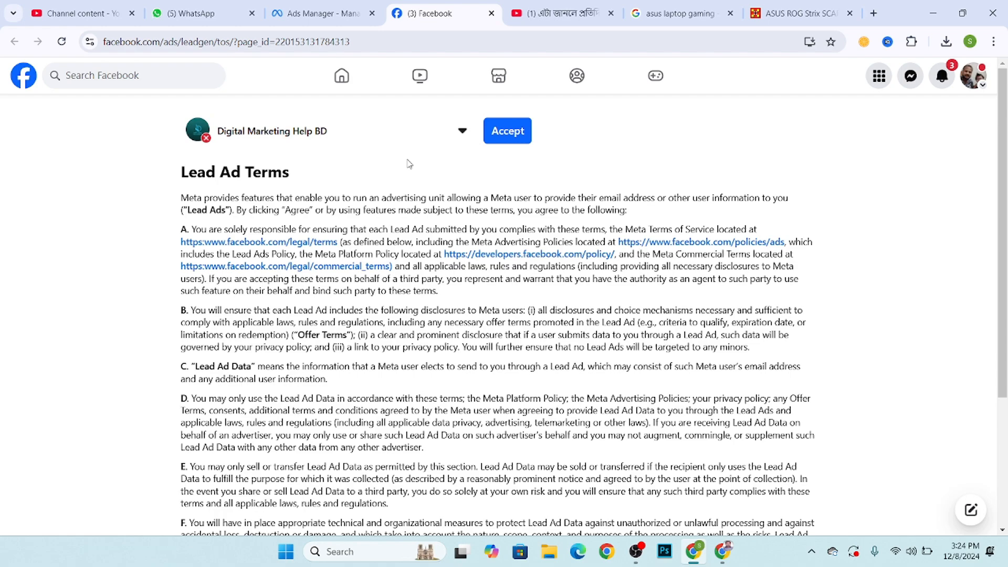
Step: Accept the Lead Ad Terms for the Digital Marketing Help BD page and look over the clauses again
left_click(512, 133)
scroll(469, 163, "down", 4)
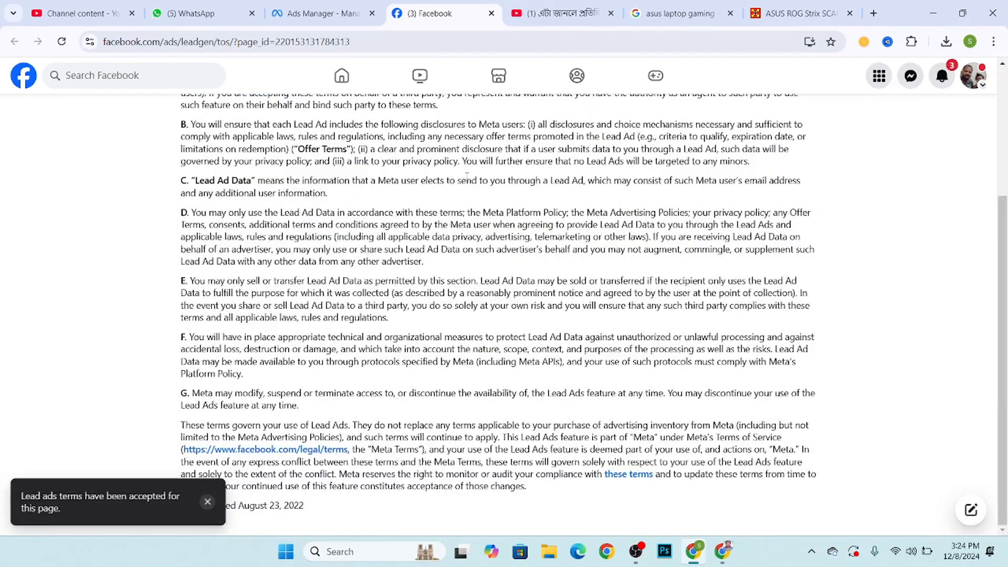
scroll(467, 175, "up", 4)
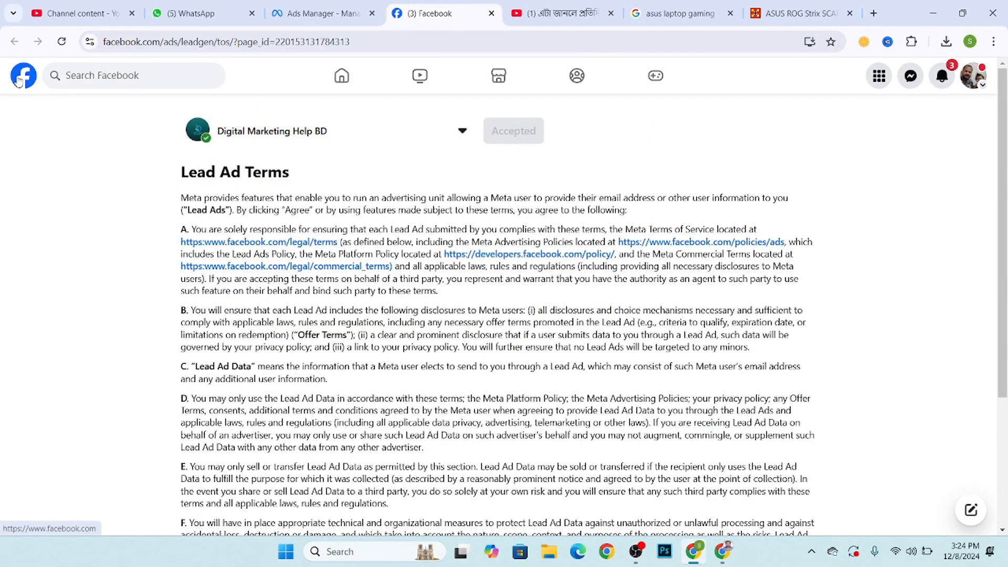
scroll(469, 315, "down", 4)
scroll(109, 170, "up", 4)
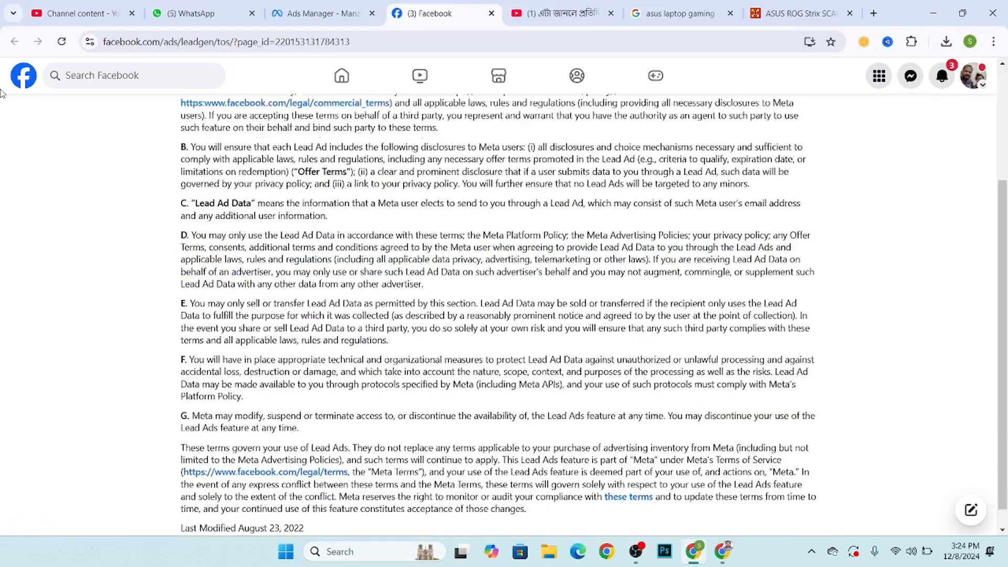
Step: Return to the ad set in Ads Manager and change its Facebook Page to Digital Marketing Help BD
left_click(323, 13)
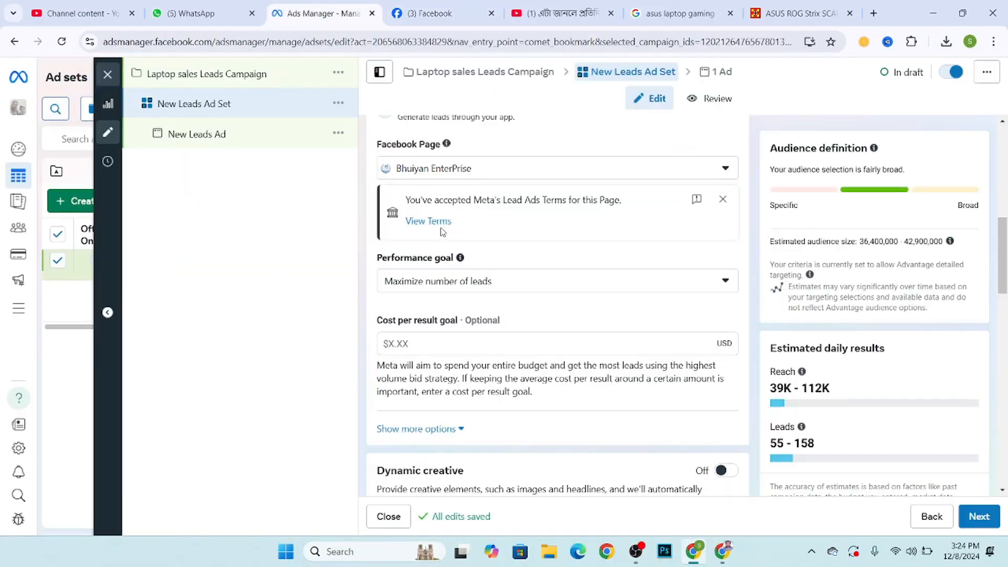
left_click(517, 176)
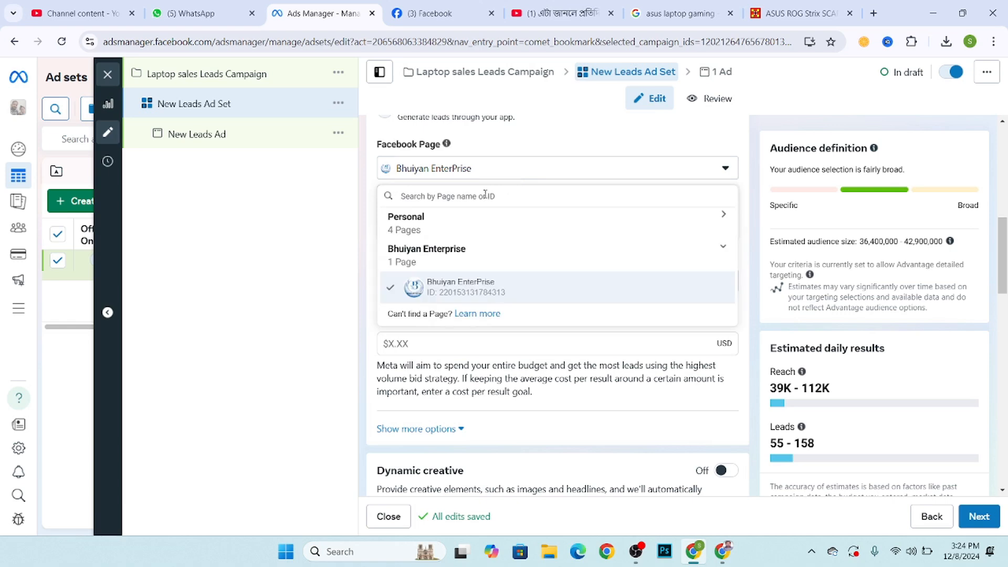
left_click(418, 257)
left_click(421, 233)
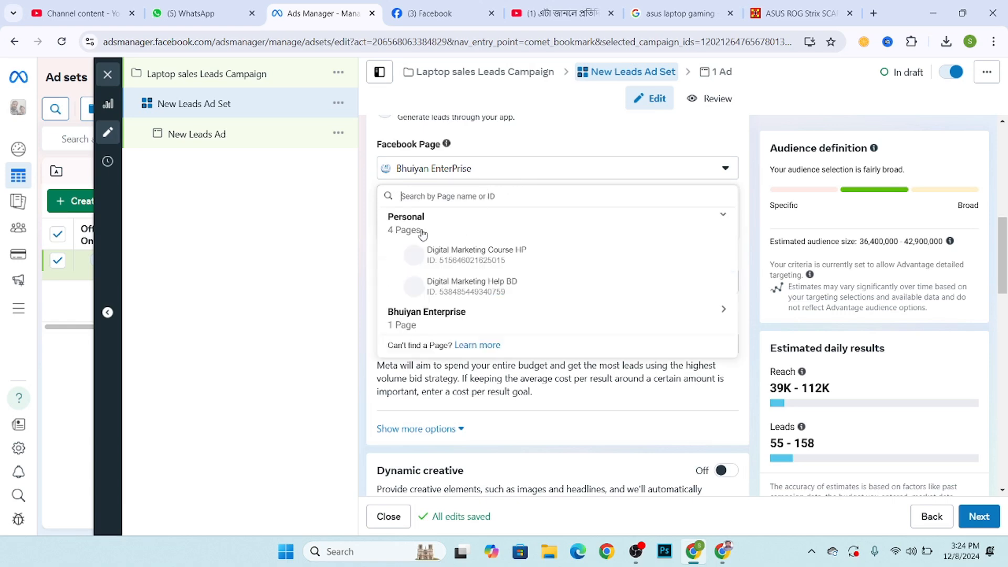
left_click(470, 293)
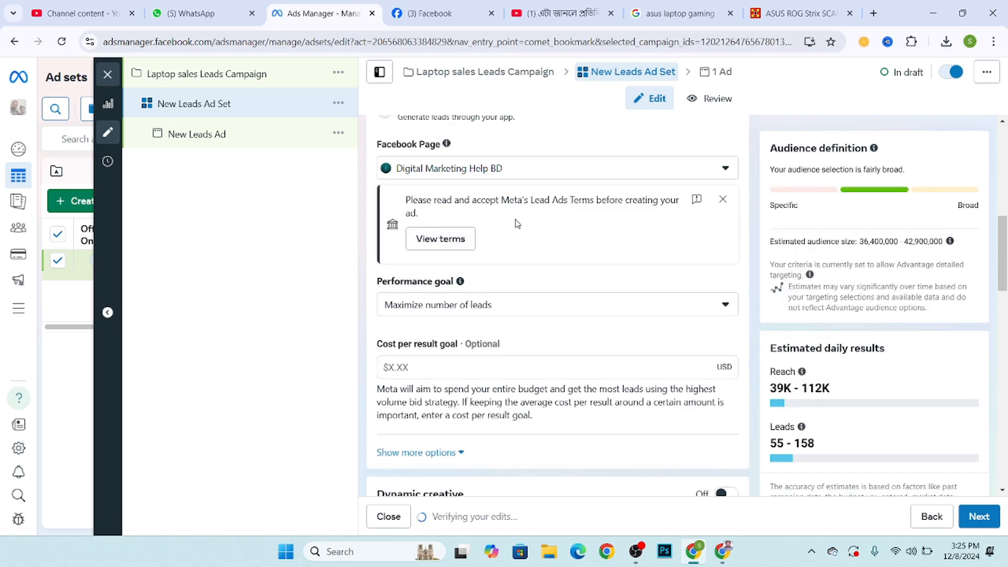
Step: Open Meta's Lead Ads Terms for the ad set's selected page, read to the end and agree to them
left_click(433, 243)
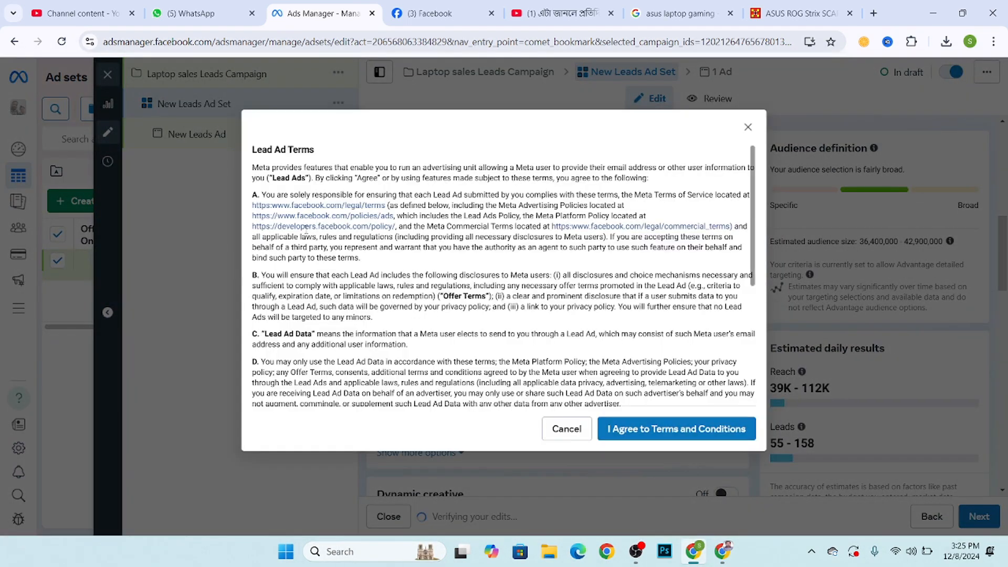
scroll(604, 415, "down", 10)
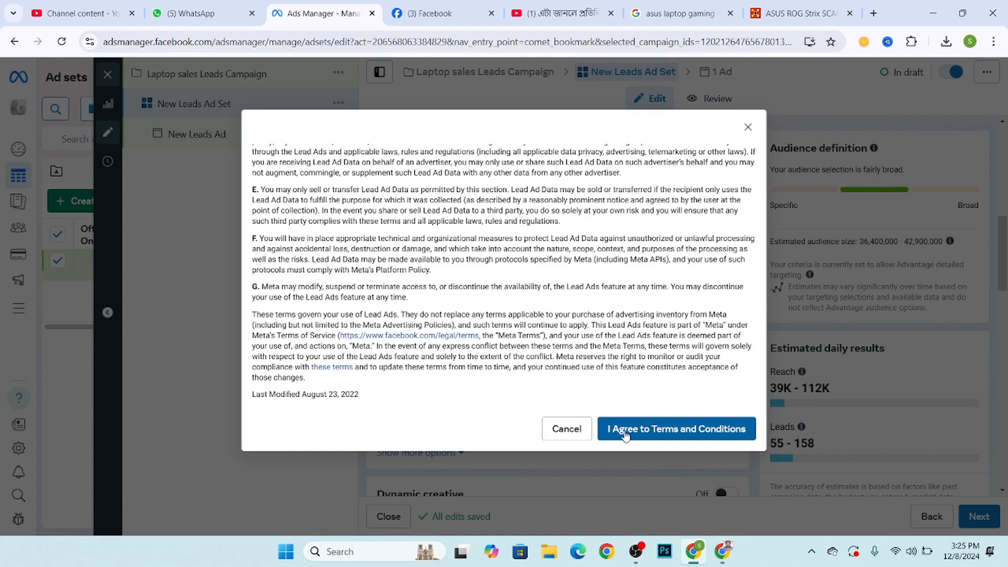
left_click(645, 429)
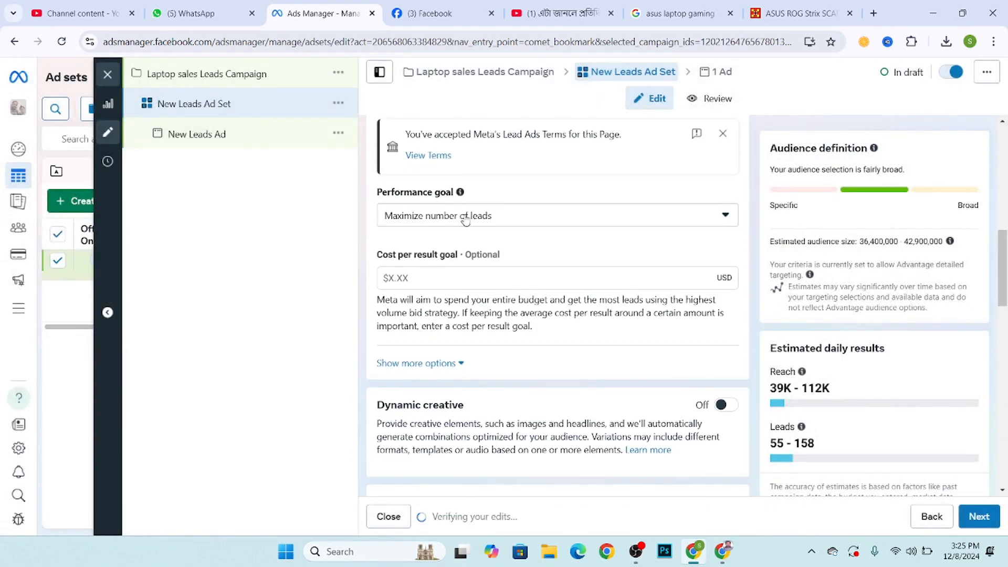
Step: Keep the performance goal at Maximize number of leads and review the ad set's delivery type and Dynamic creative settings
left_click(466, 218)
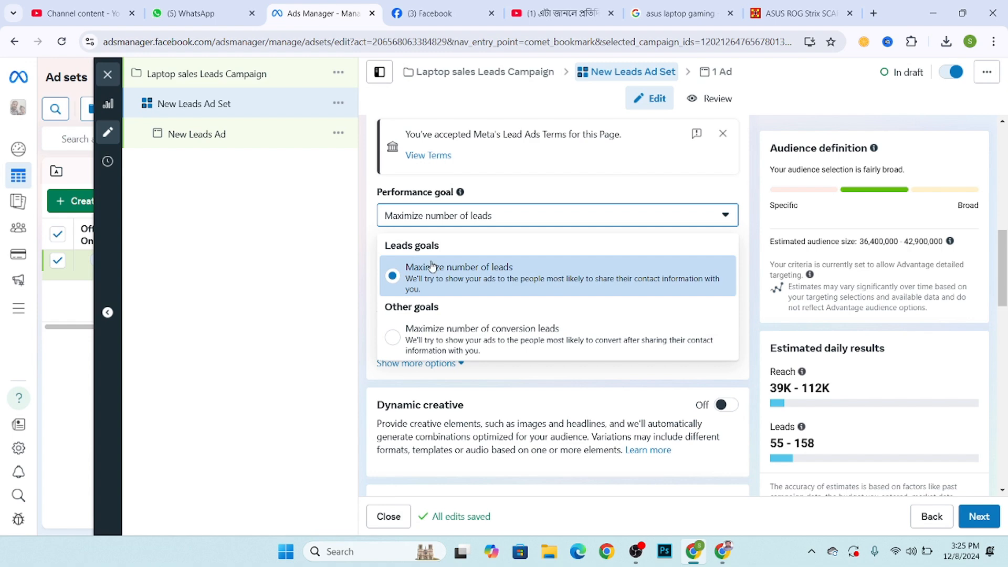
left_click(490, 281)
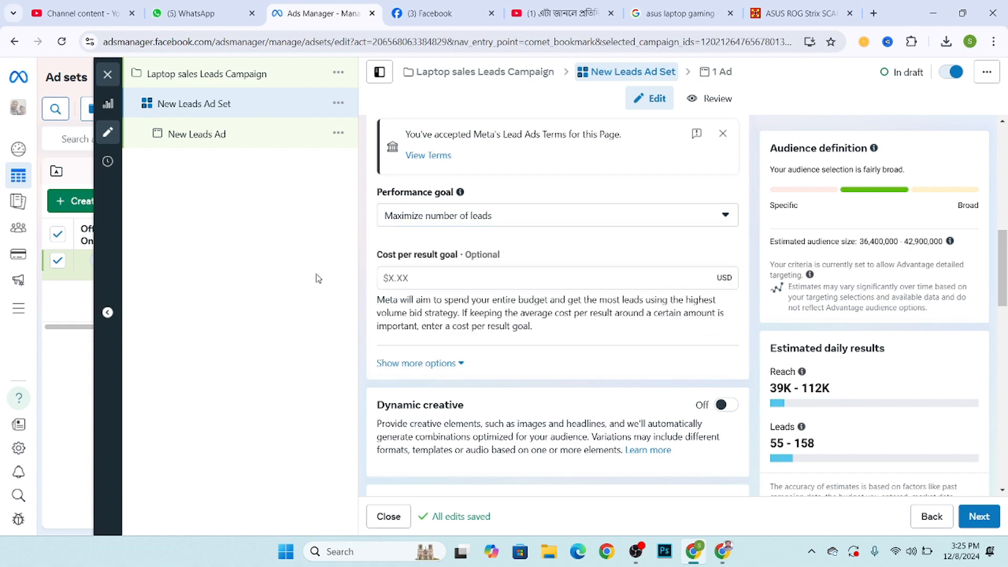
scroll(415, 273, "down", 3)
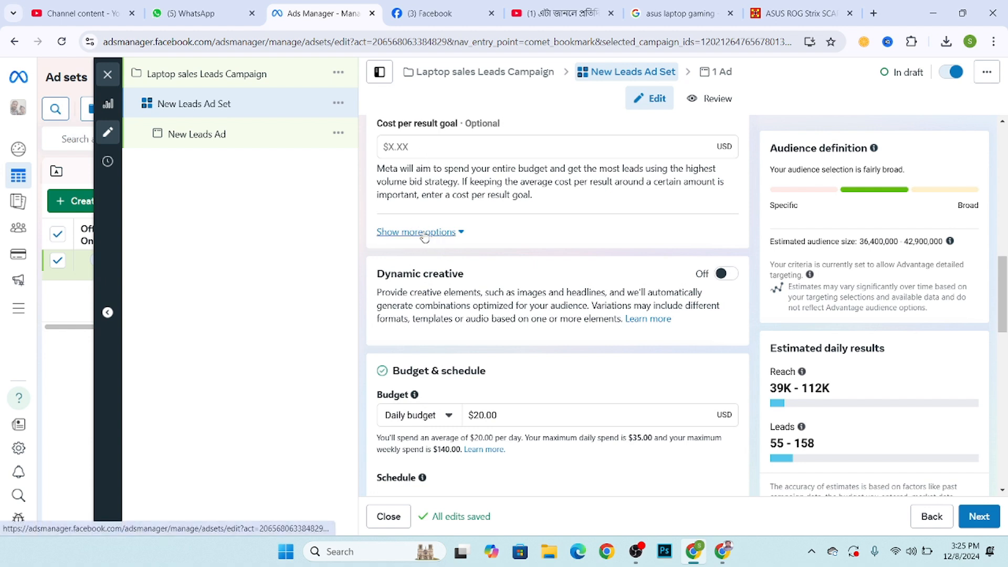
left_click(414, 232)
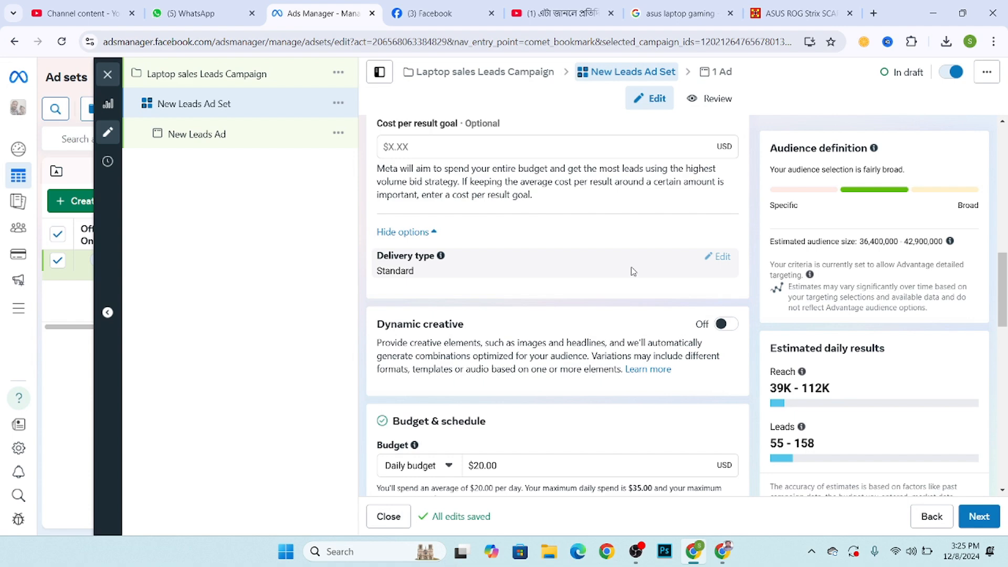
scroll(633, 271, "down", 2)
left_click_drag(373, 258, 550, 261)
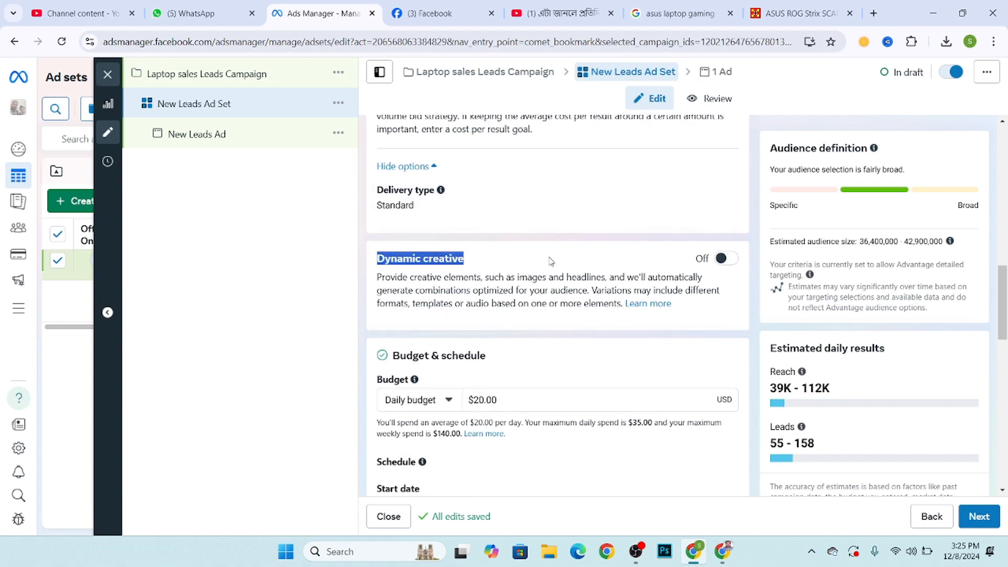
scroll(572, 261, "down", 2)
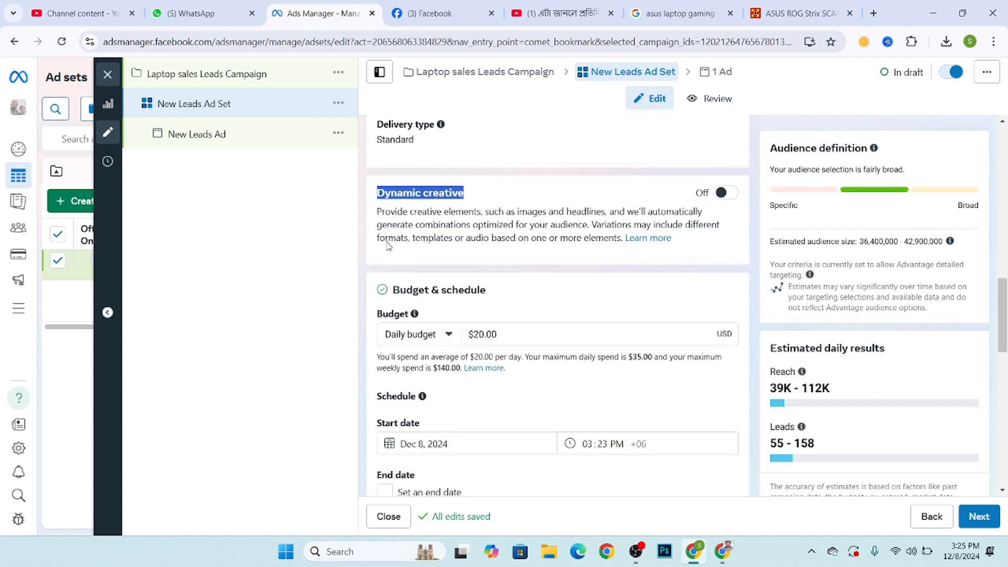
left_click(465, 207)
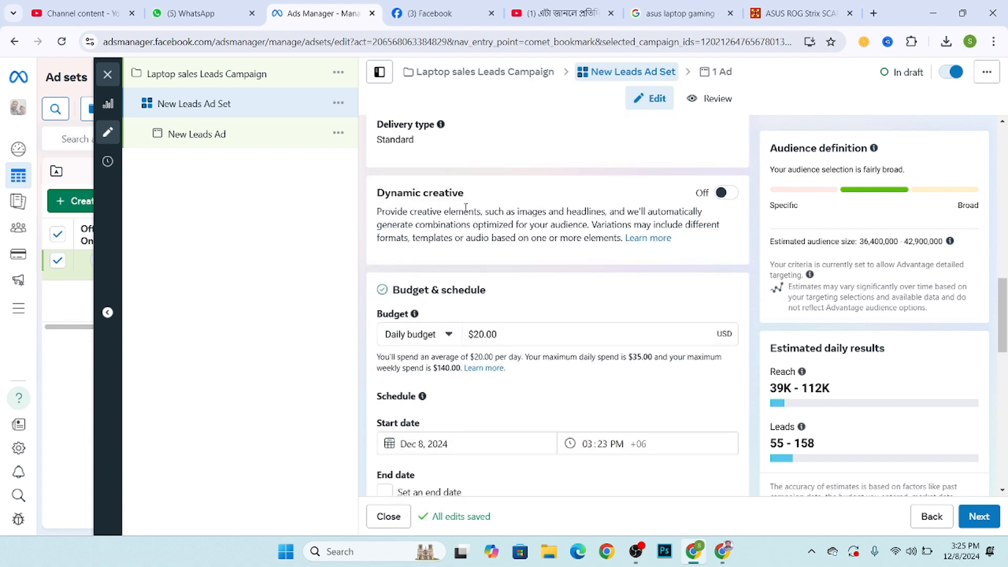
Step: Switch the ad set's budget type to Lifetime budget and set the amount to $300.00
left_click(453, 332)
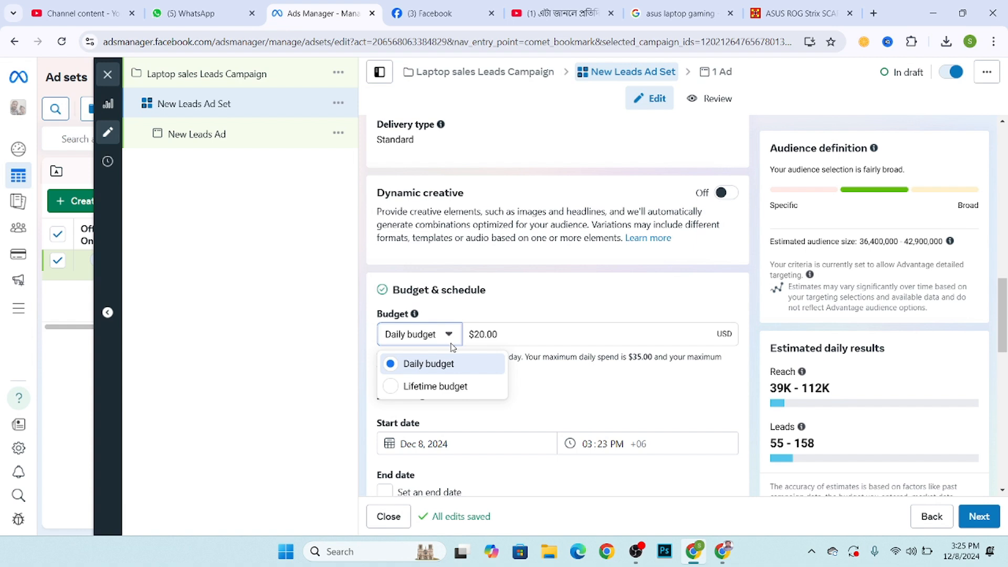
left_click(426, 388)
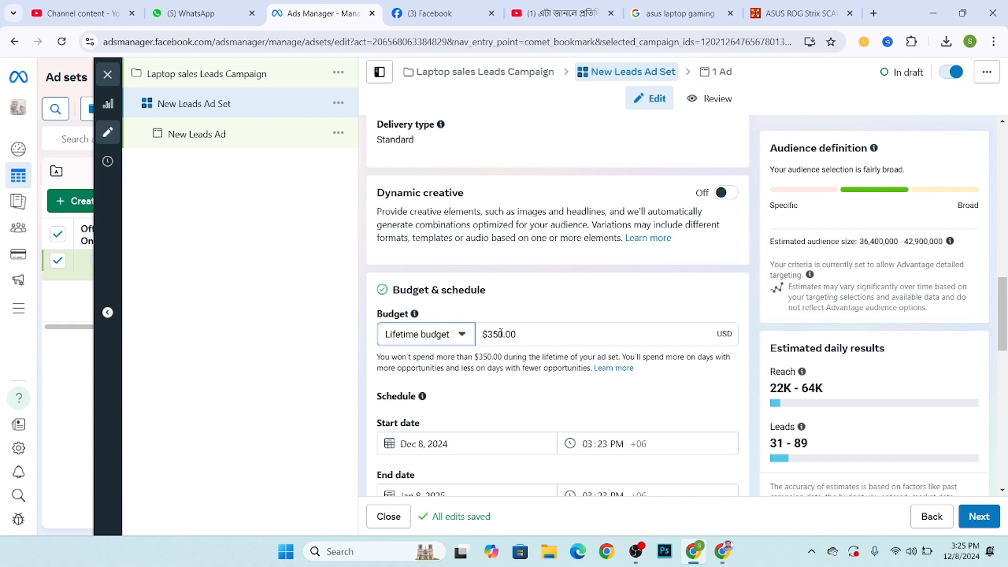
left_click(494, 334)
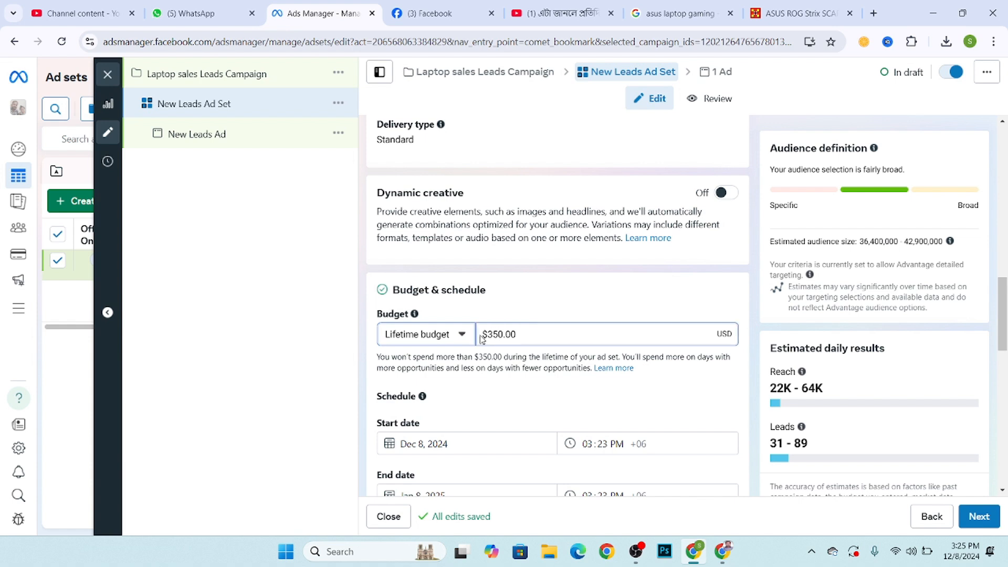
key("BackSpace")
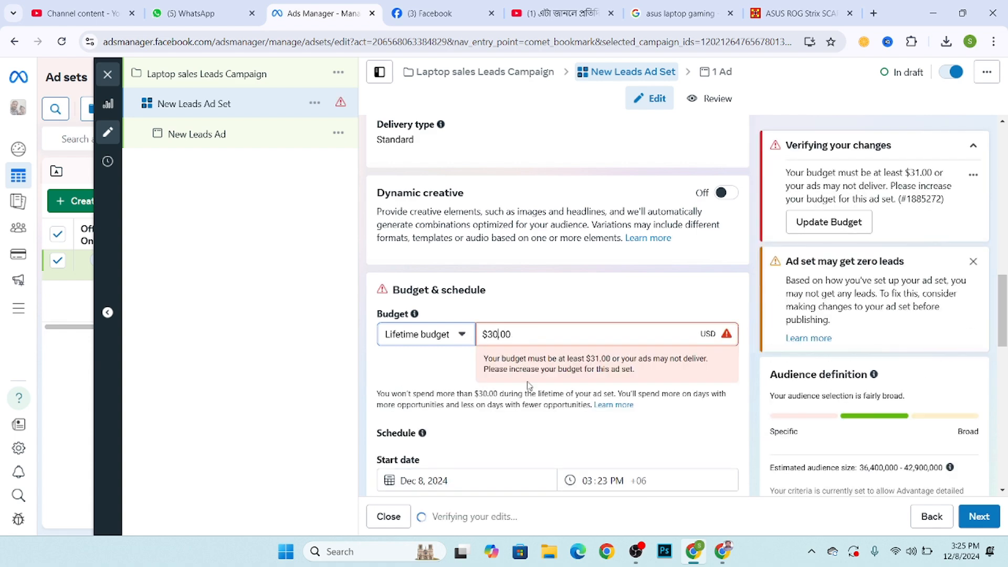
type("0")
left_click(518, 275)
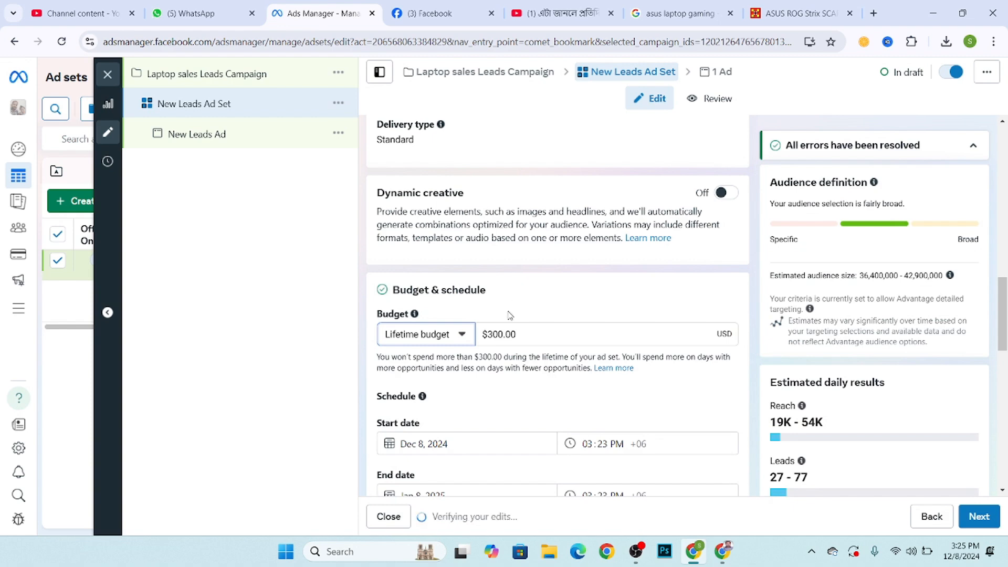
Step: Schedule the ad set to start on Dec 15, 2024 and end on Jan 31, 2025
scroll(509, 314, "down", 4)
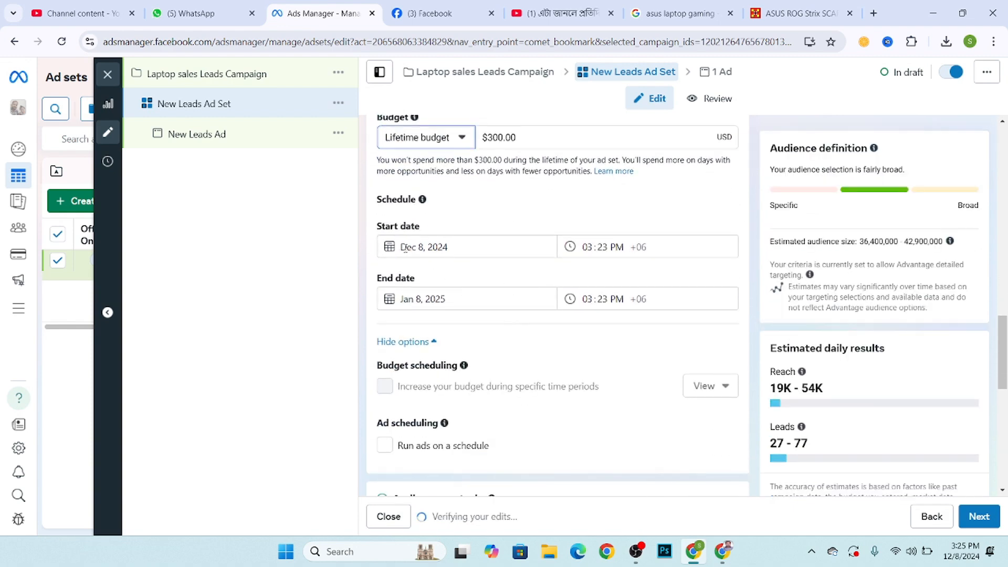
left_click(404, 247)
left_click(289, 254)
left_click(411, 246)
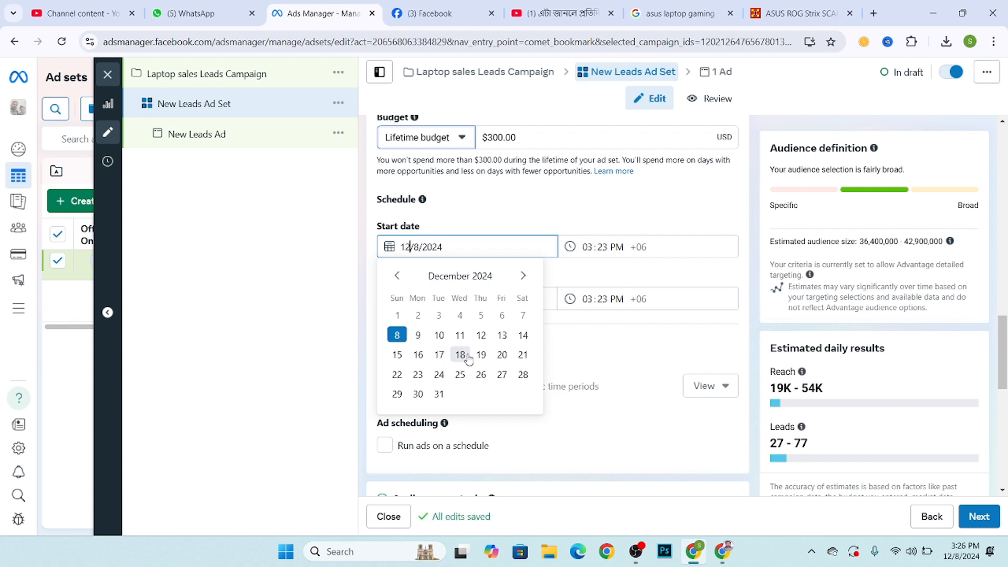
left_click(397, 355)
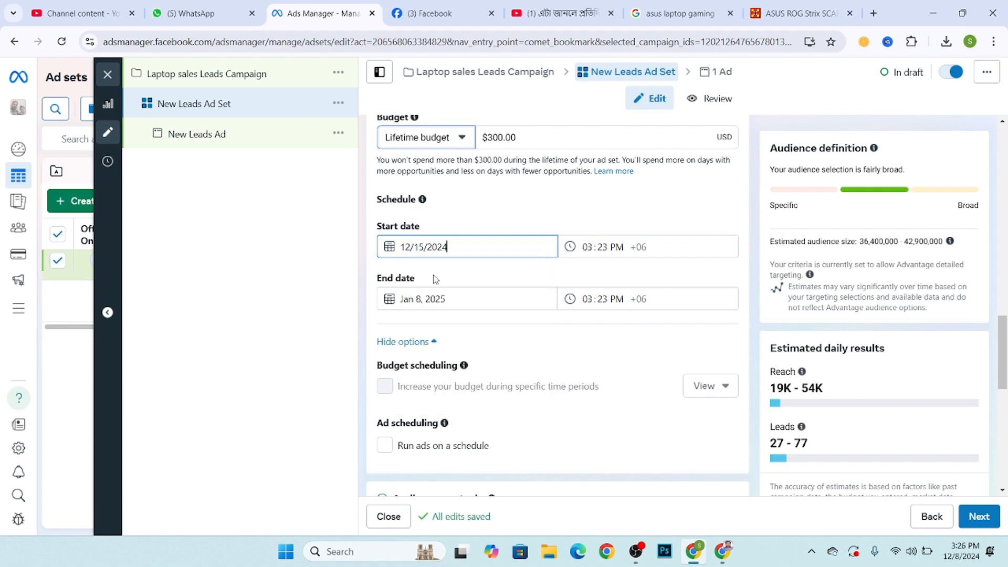
left_click(402, 298)
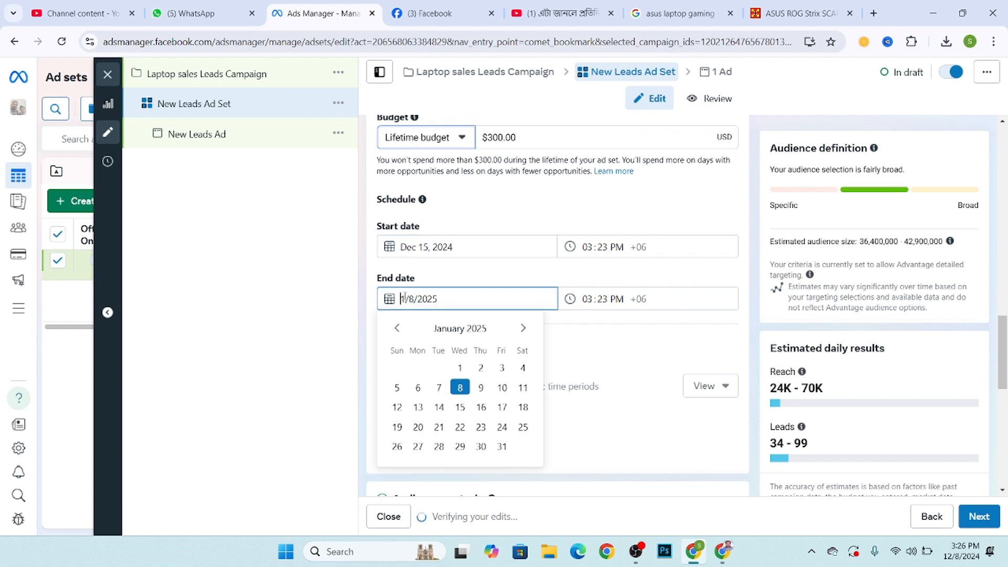
left_click(502, 447)
Step: Enable running ads on a schedule and mark the hours from 6pm to midnight for every day
scroll(395, 309, "down", 1)
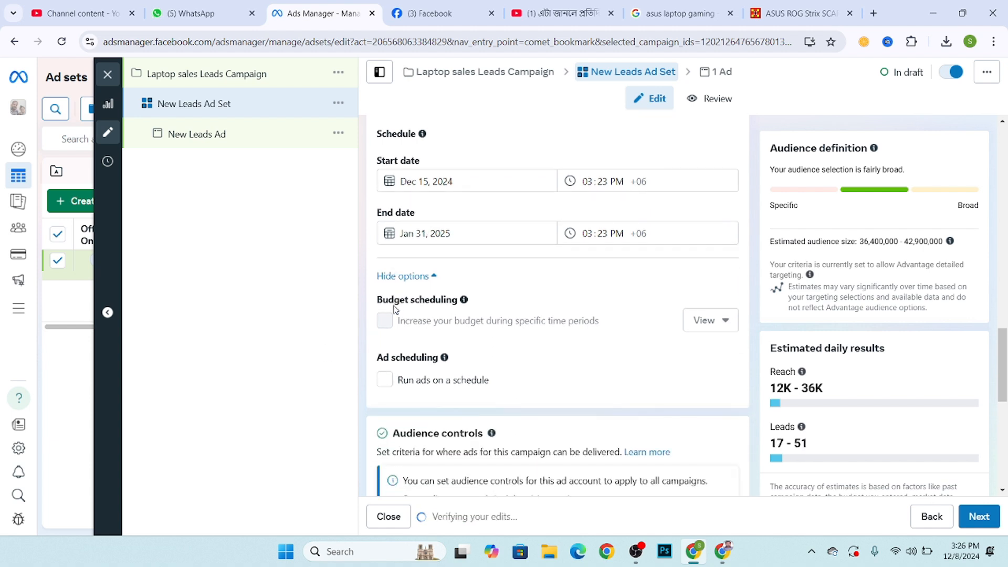
left_click(397, 385)
scroll(506, 351, "down", 2)
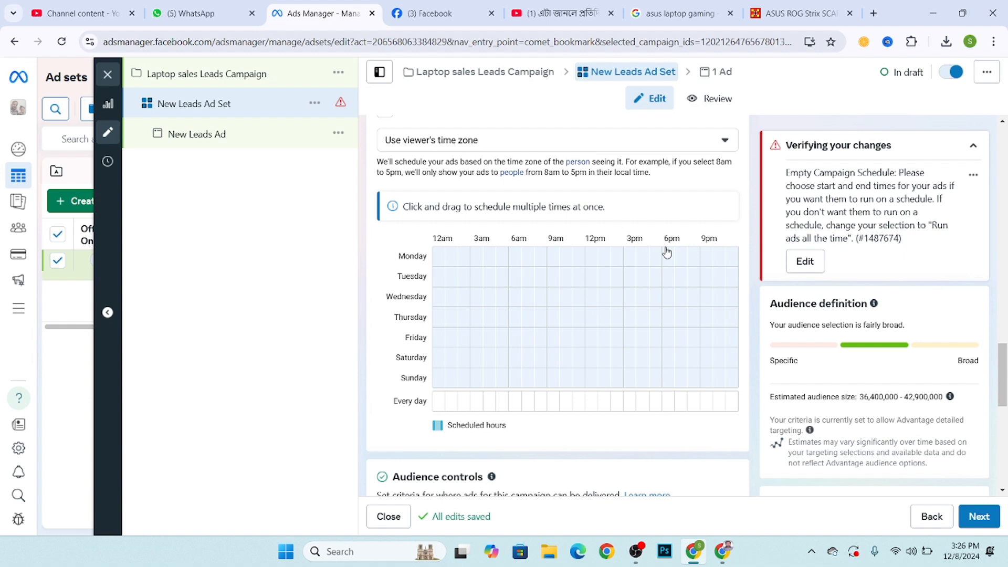
left_click(666, 401)
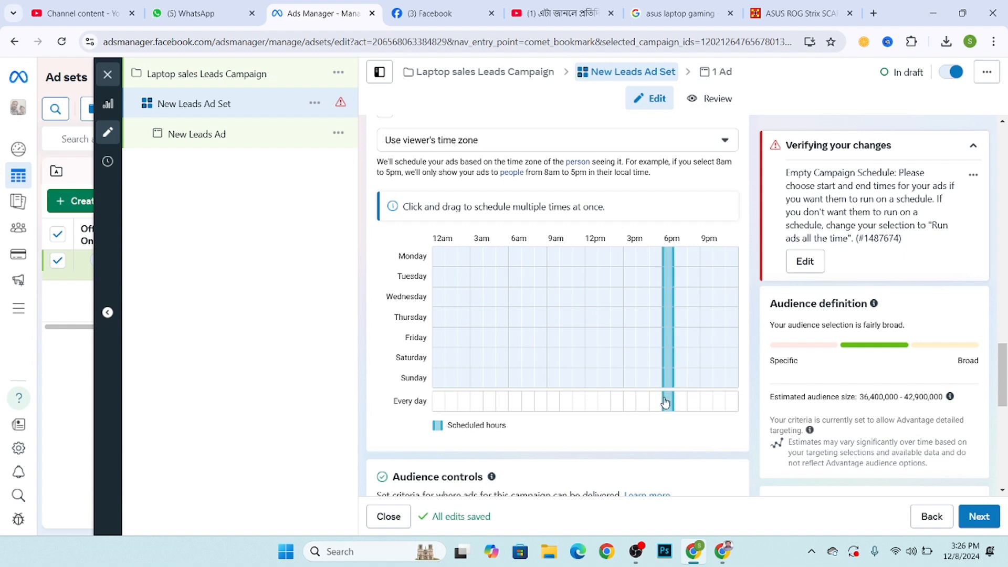
left_click_drag(666, 401, 749, 402)
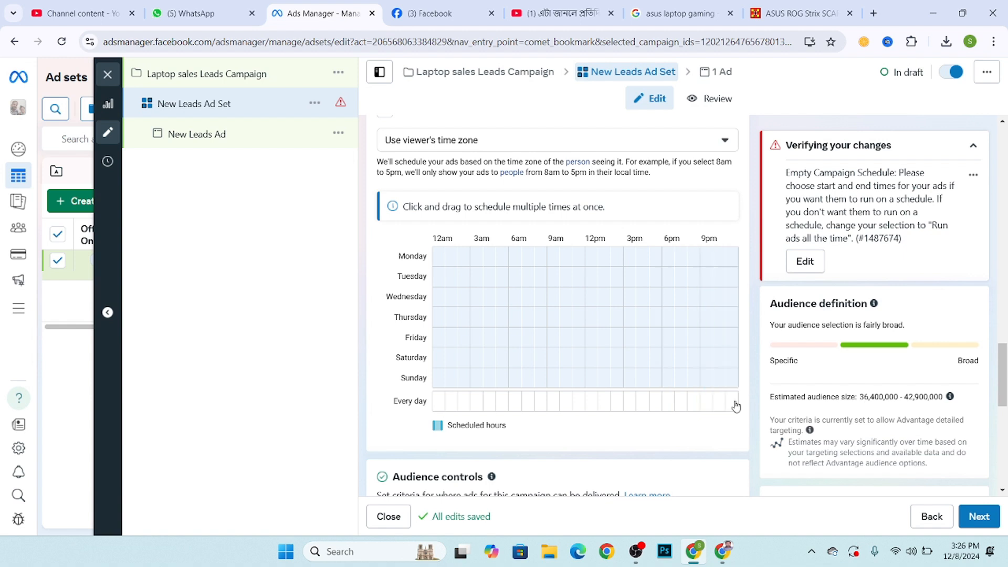
left_click_drag(668, 405, 731, 403)
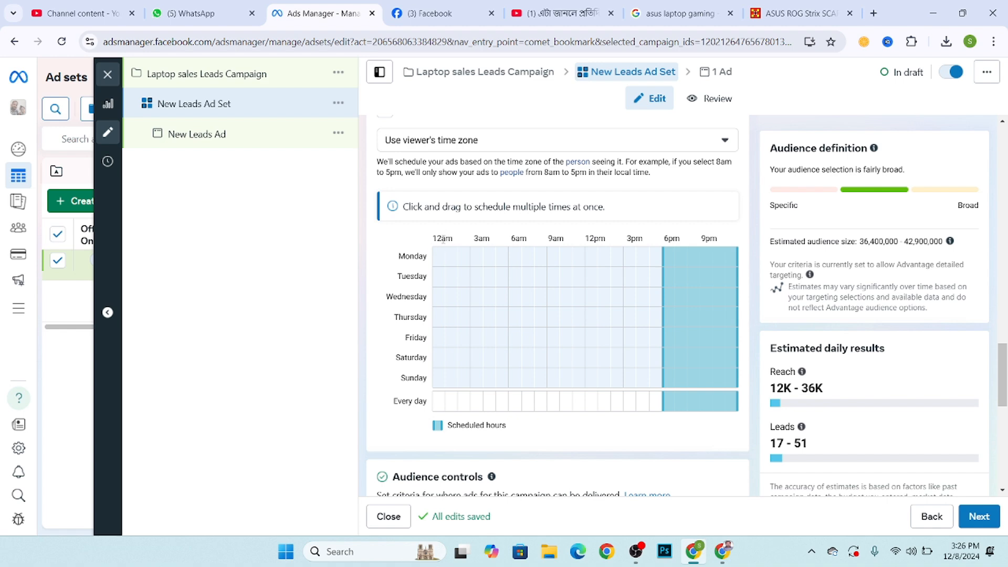
Step: Open the audience locations for editing and look over the Advantage+ audience and placements settings
scroll(479, 280, "down", 4)
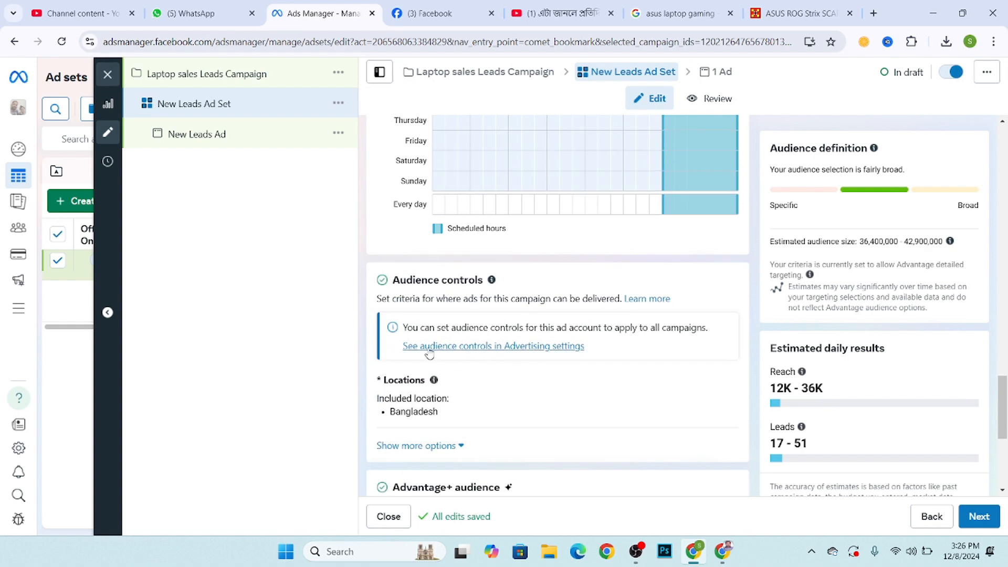
scroll(425, 296, "down", 2)
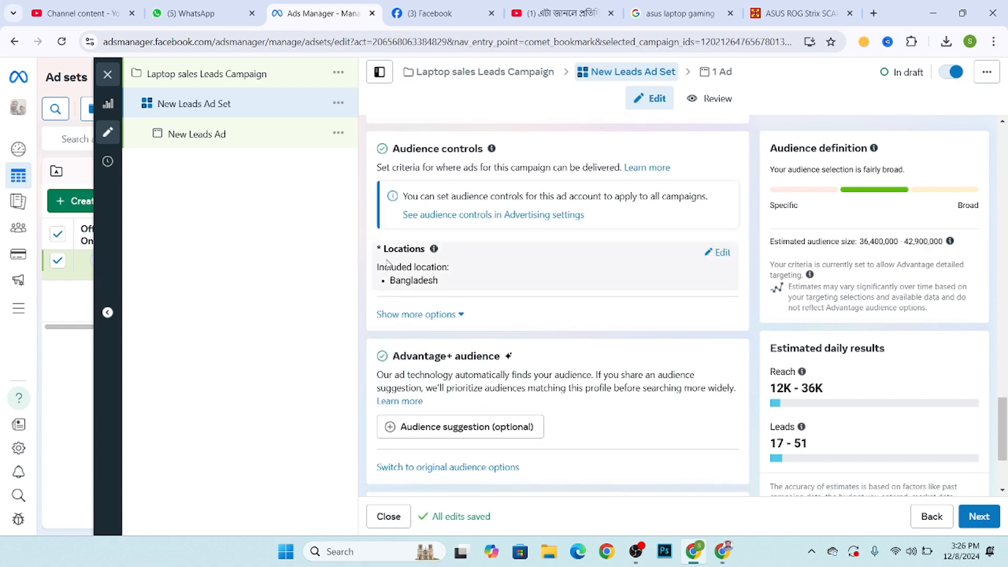
left_click(719, 254)
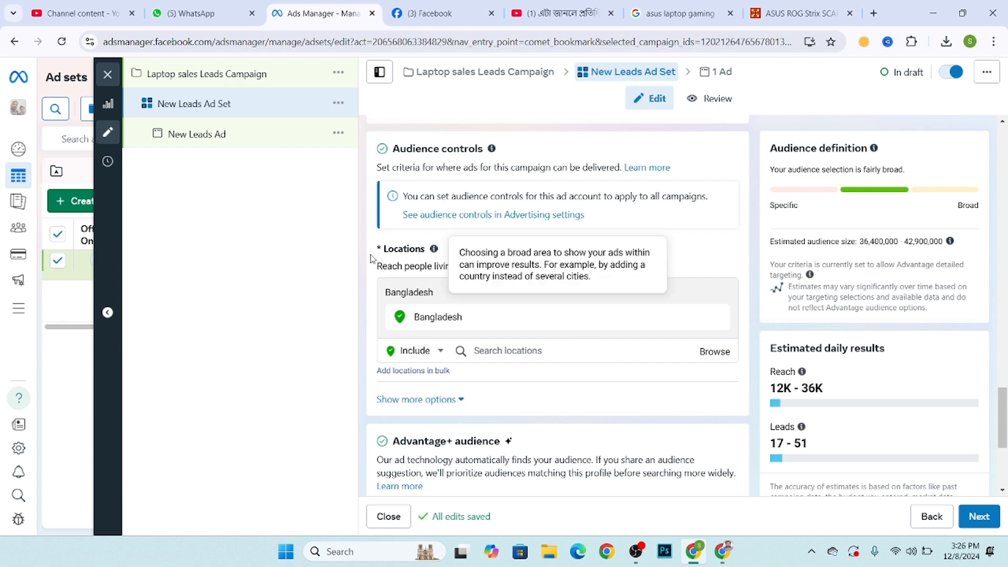
scroll(506, 290, "down", 1)
scroll(505, 290, "down", 3)
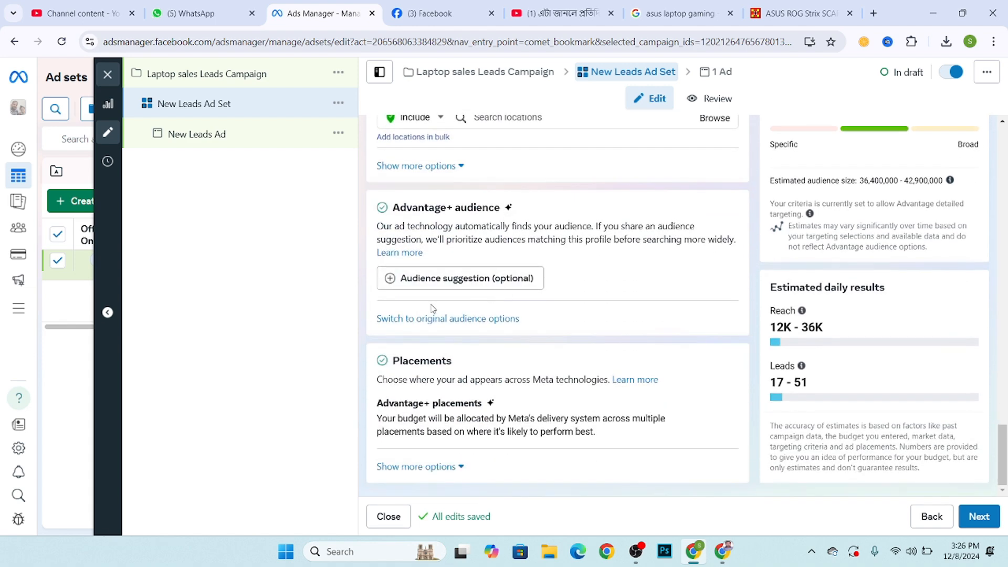
Step: Switch the ad set from Advantage+ audience to the original audience options
left_click(409, 319)
left_click(485, 315)
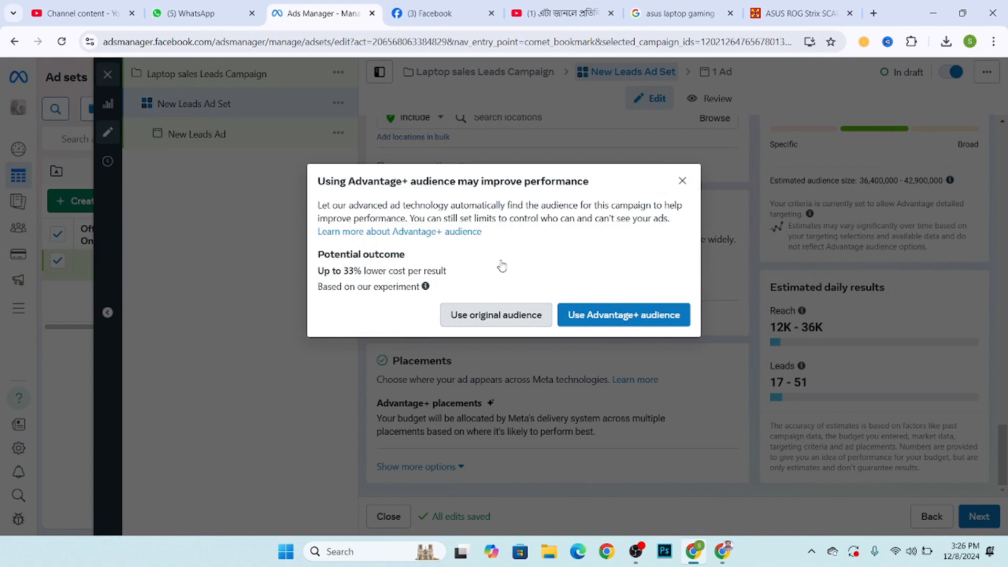
scroll(481, 278, "down", 7)
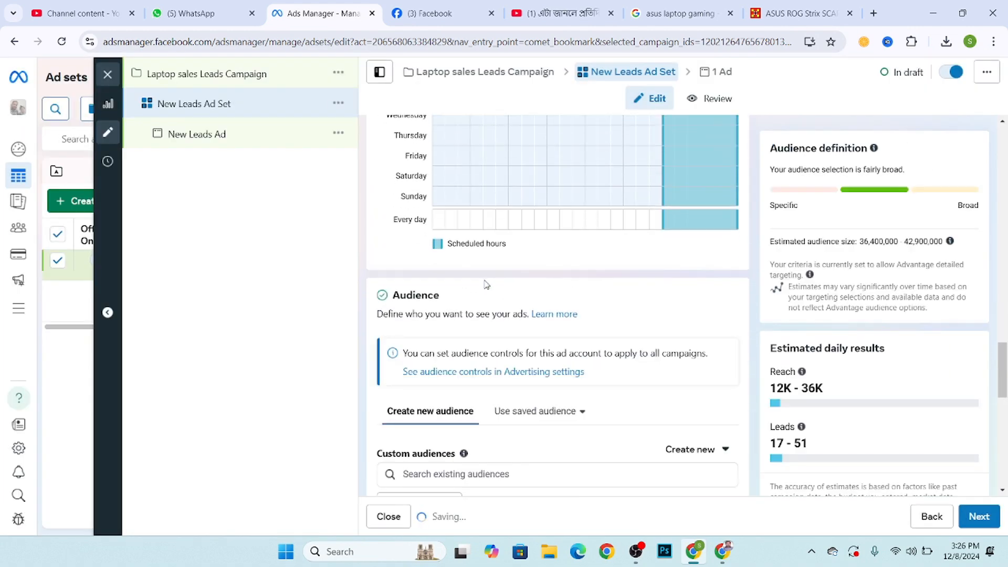
scroll(424, 251, "down", 3)
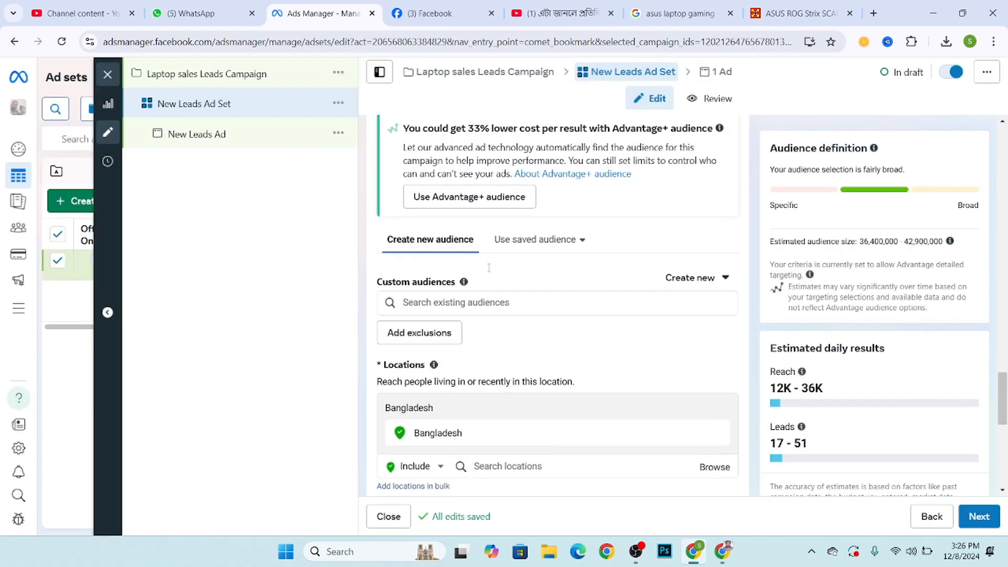
Step: Look over the existing lookalike and custom audiences available in the custom audiences search
left_click(428, 257)
scroll(427, 260, "down", 1)
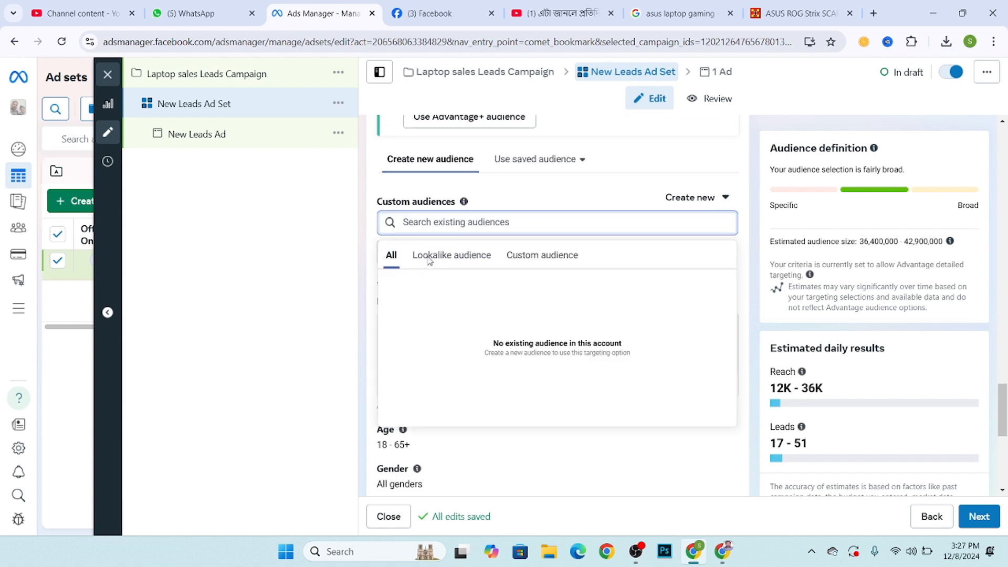
left_click(287, 242)
left_click(457, 190)
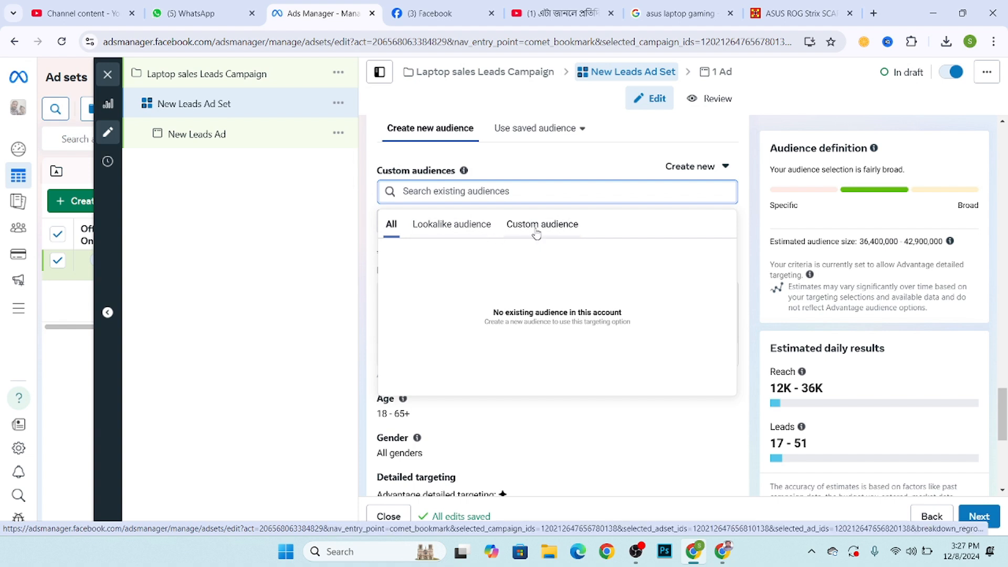
left_click(305, 199)
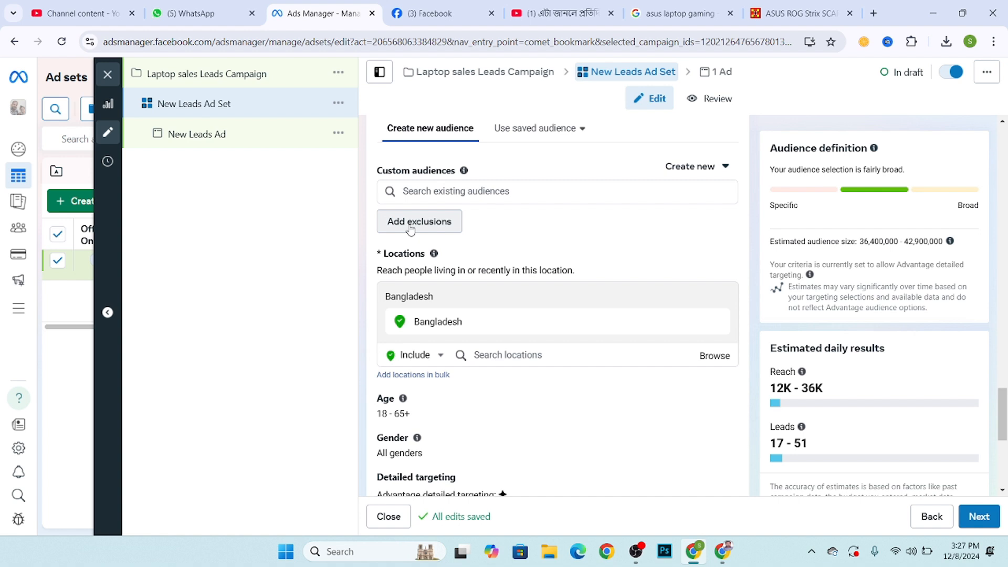
left_click(458, 189)
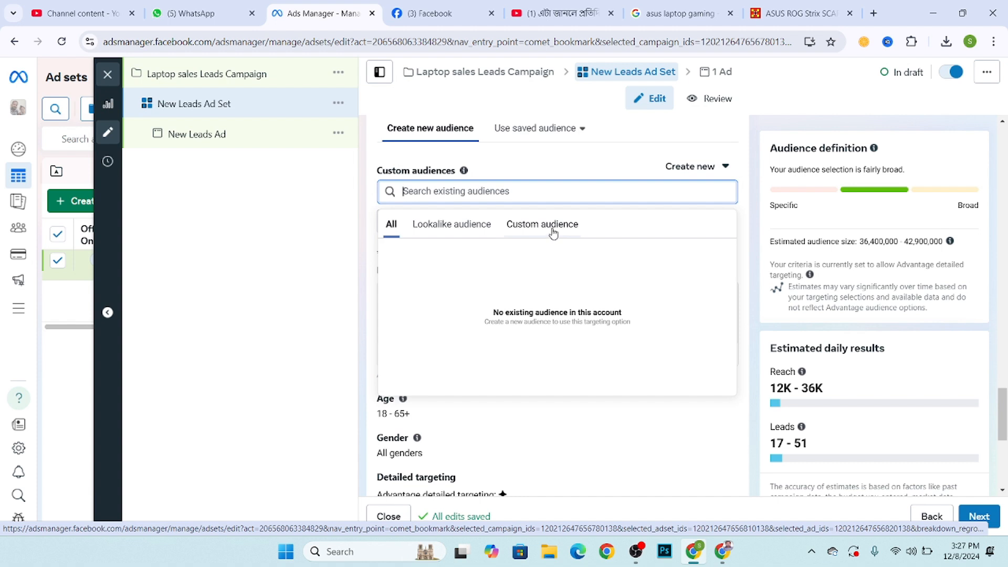
left_click(332, 218)
scroll(478, 202, "down", 1)
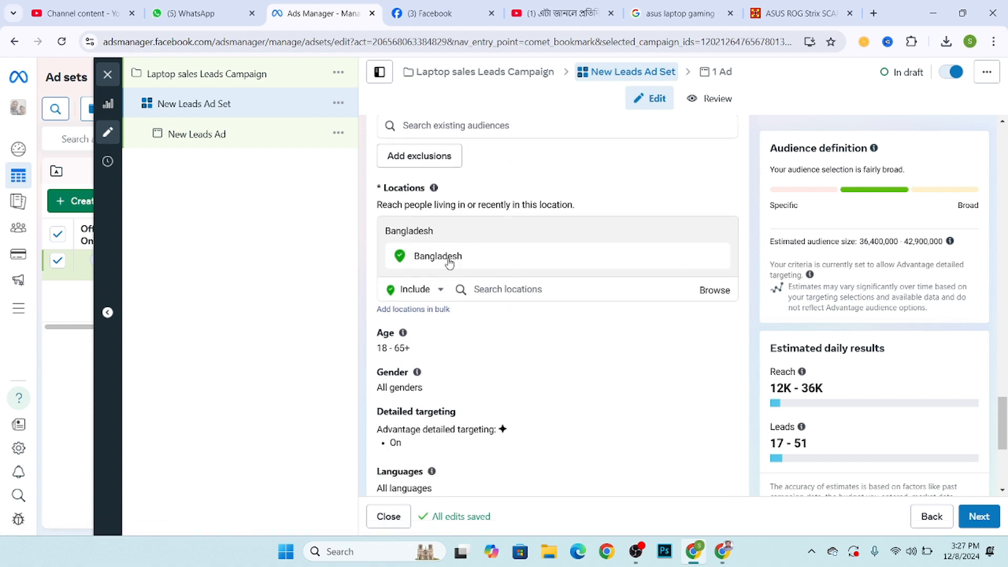
Step: Open the original audience's locations for editing and look over the include and exclude options for Bangladesh
left_click(486, 253)
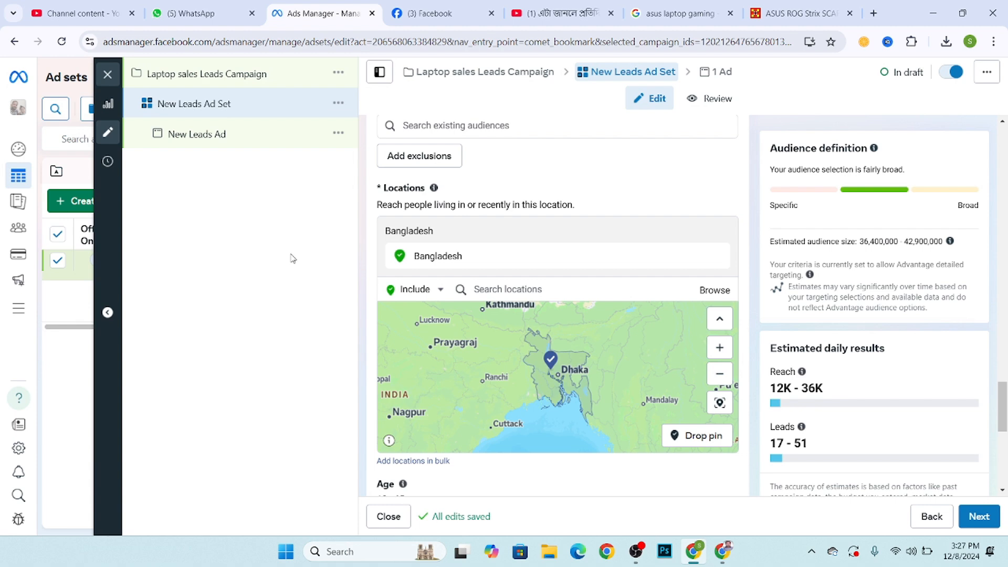
scroll(430, 256, "down", 1)
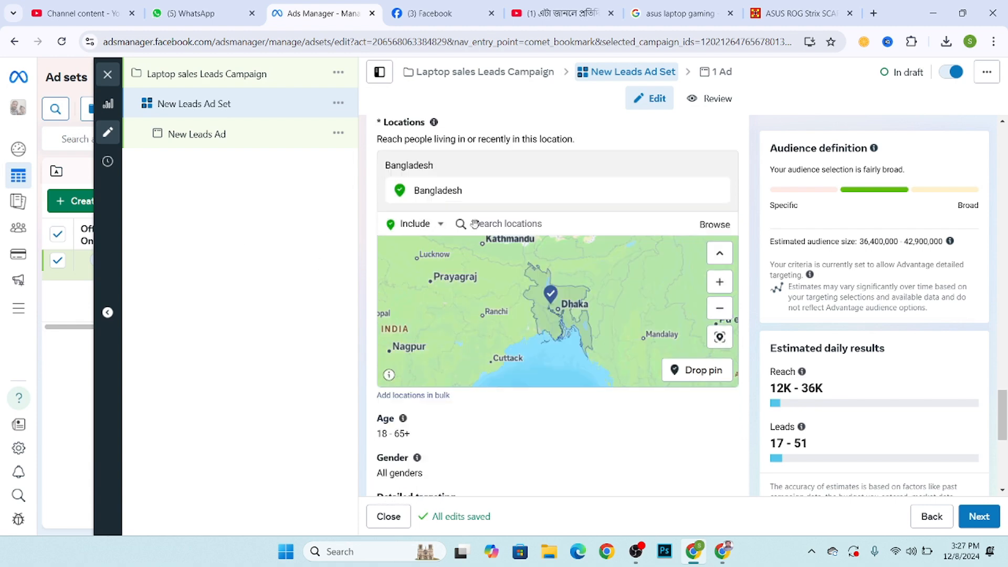
left_click(485, 222)
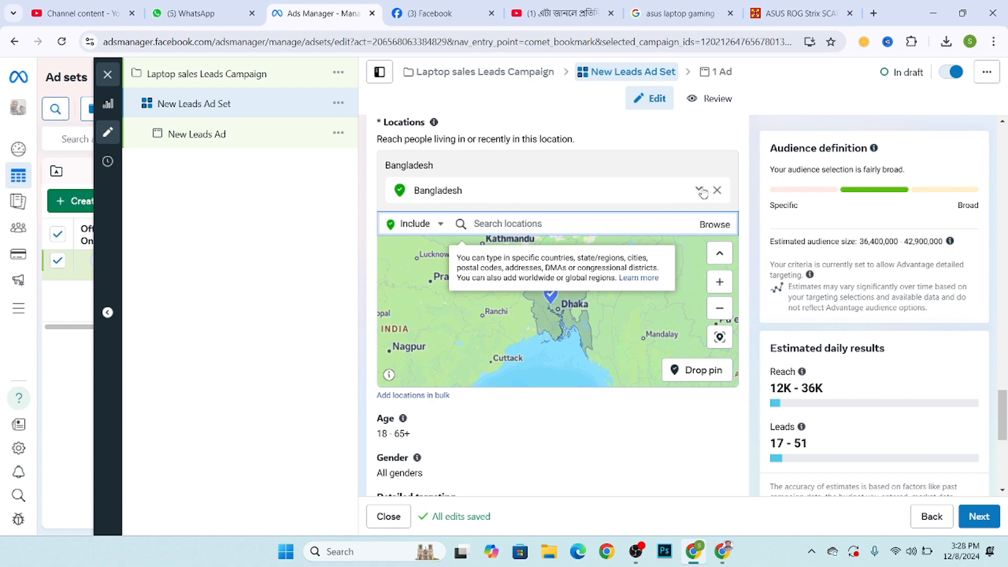
left_click(700, 190)
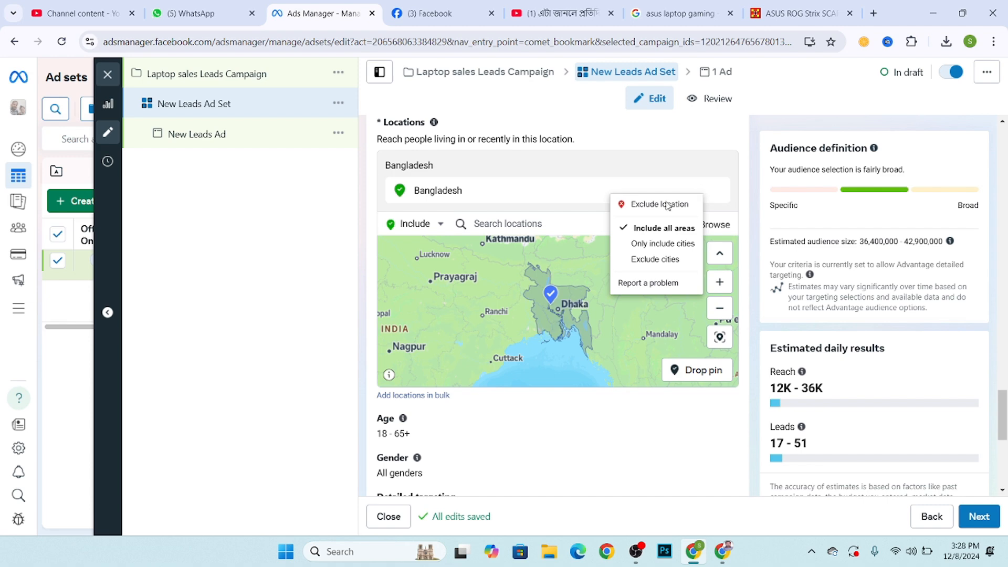
Step: Search the locations for Dhanmondi and include the place "Dhanmondi - ধানমন্ডি" in the audience
left_click(494, 221)
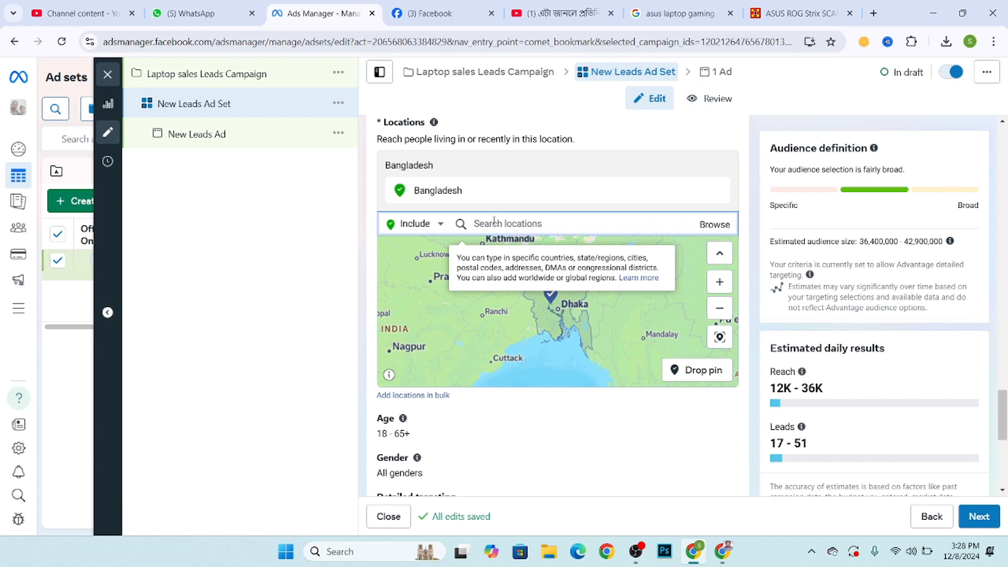
type("dhanmo")
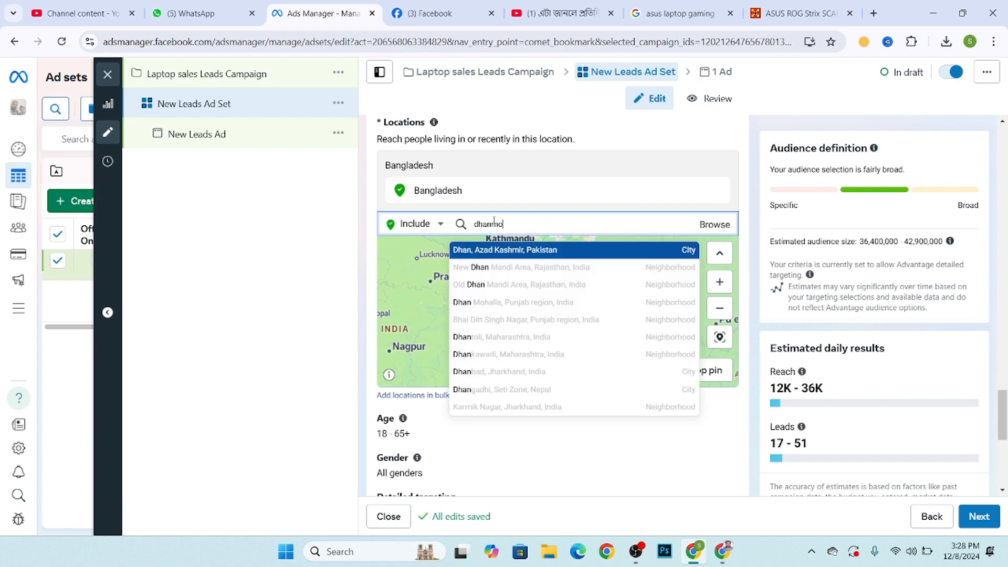
type("di")
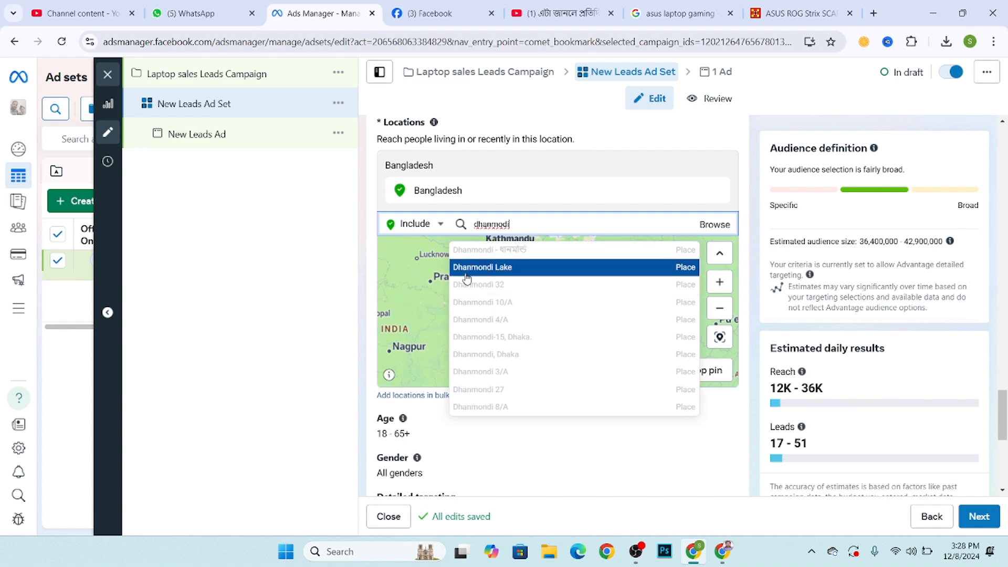
left_click(465, 257)
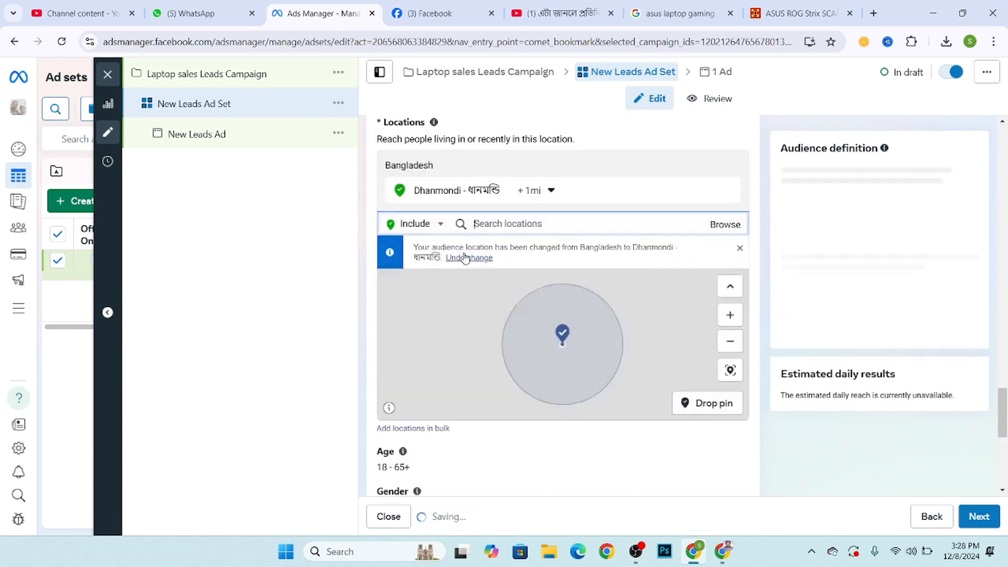
Step: Search the locations for Gulshan and include the place Gulshan-1 in the audience
type("G")
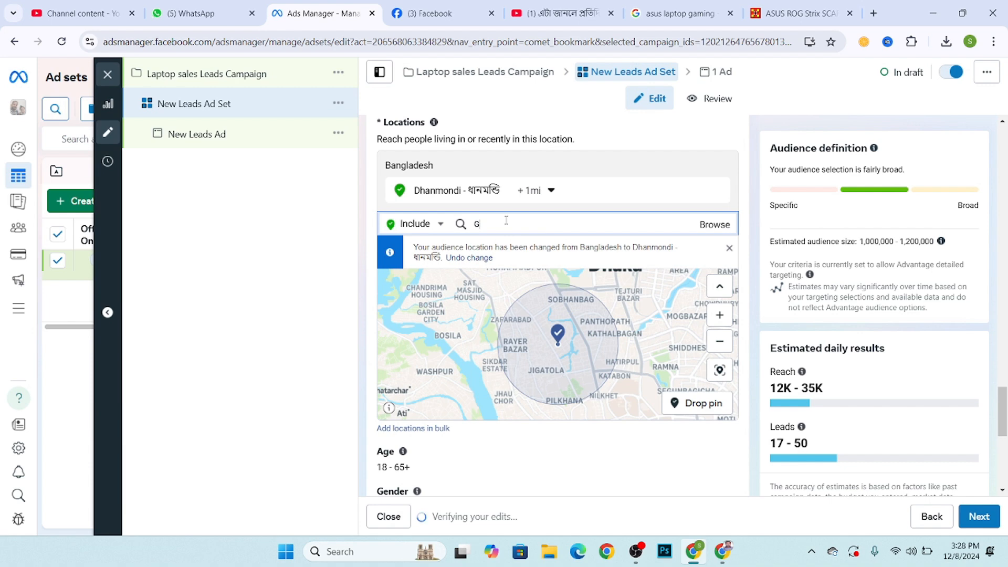
type("ul")
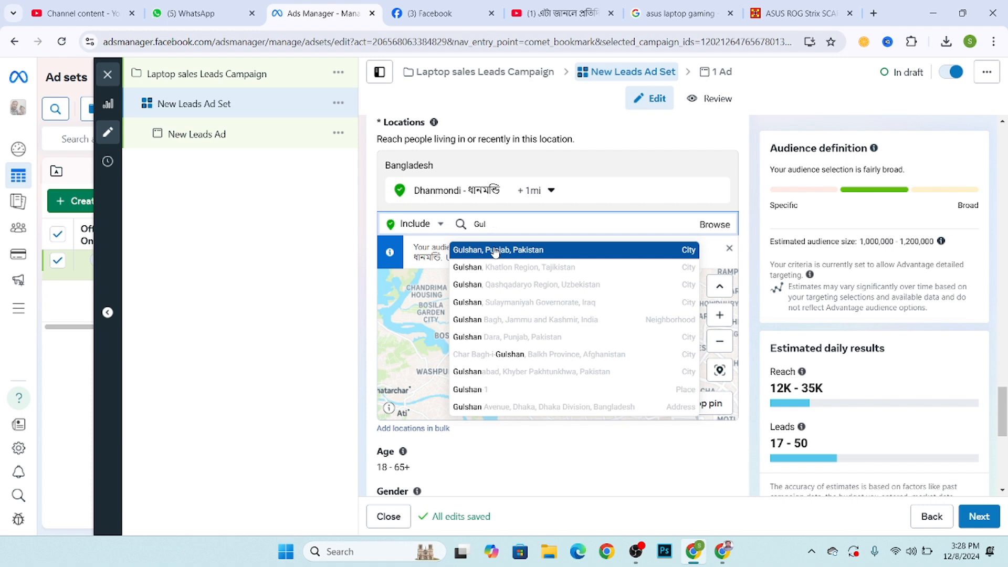
type("shasan")
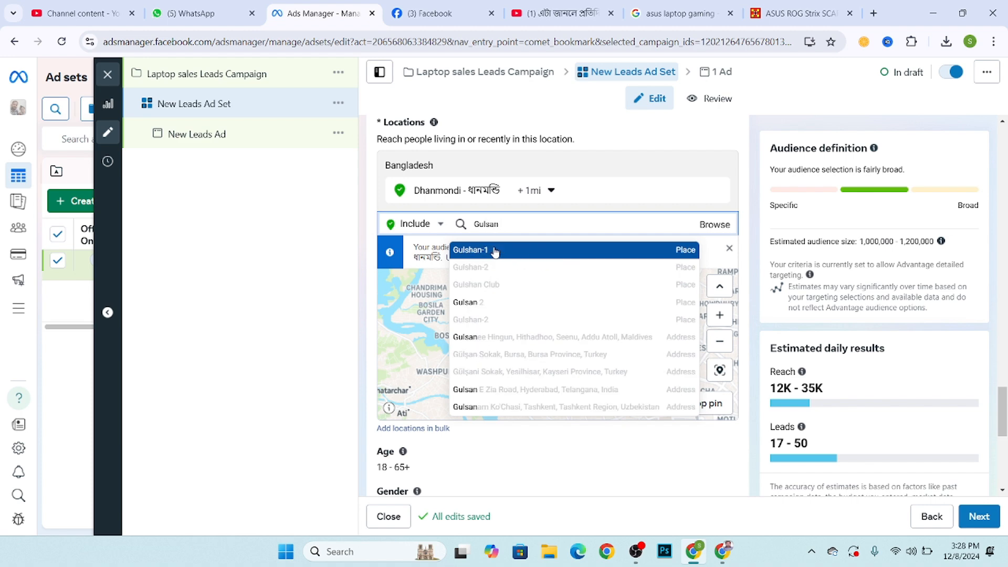
left_click(549, 250)
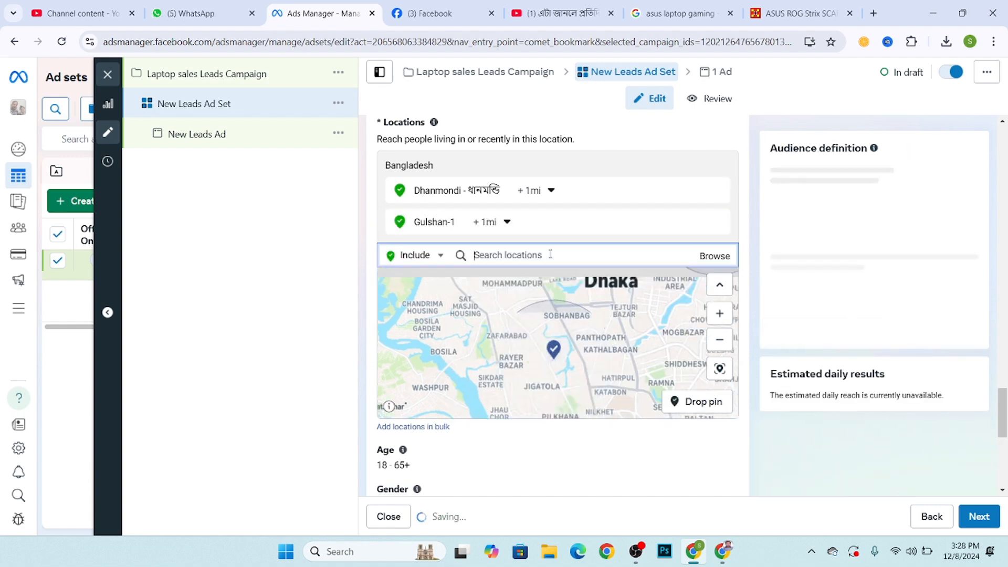
Step: Try to adjust the Gulshan-1 and Dhanmondi radii, entering 50 mi for Dhanmondi, and remove both locations from the audience
left_click(507, 221)
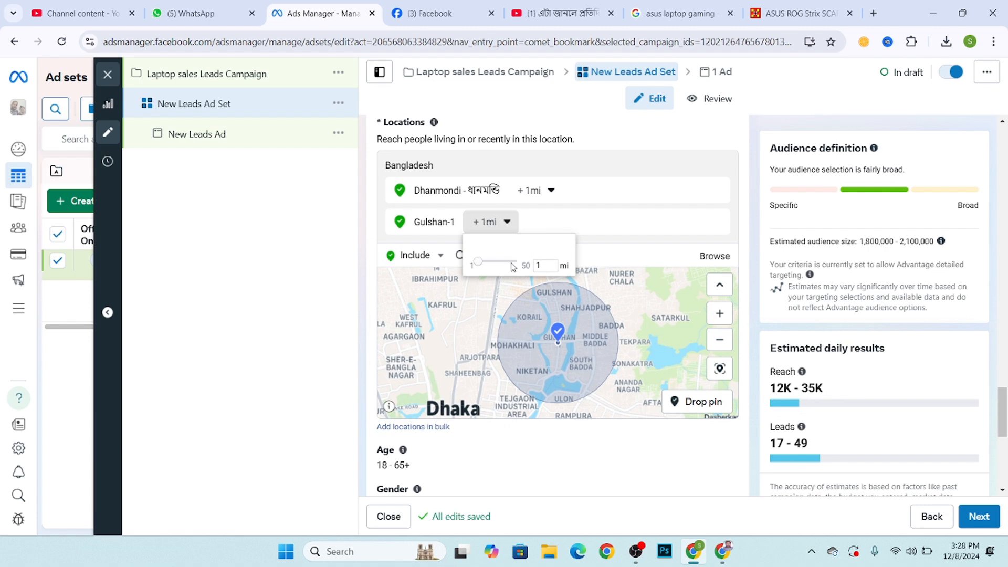
triple_click(511, 264)
left_click_drag(513, 267, 316, 281)
left_click(316, 281)
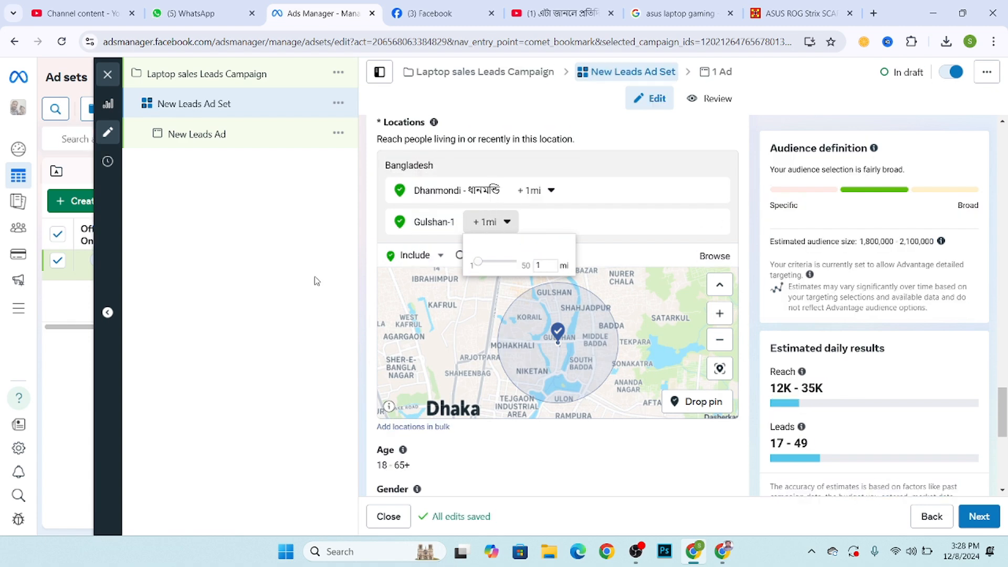
left_click(491, 190)
left_click(550, 190)
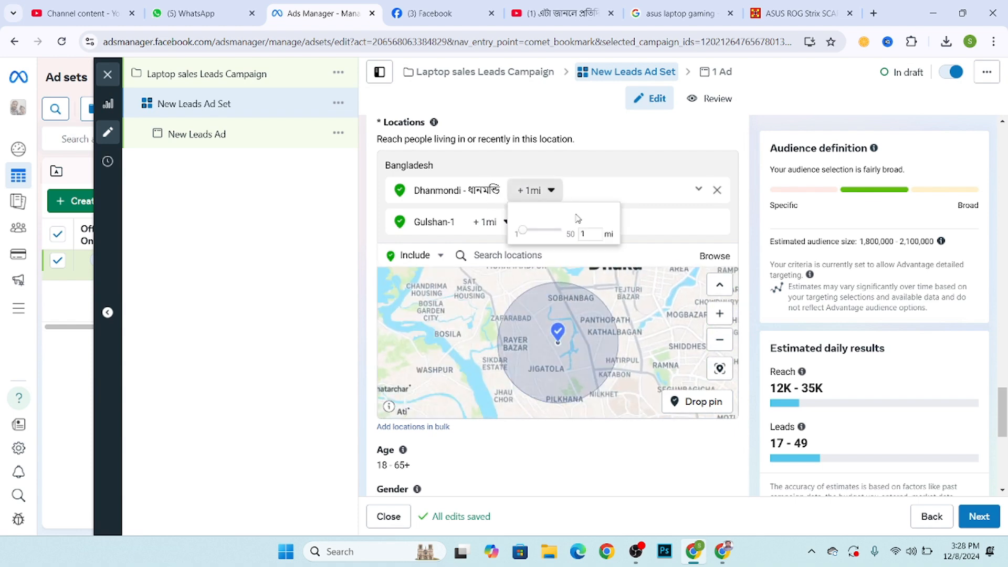
left_click_drag(595, 234, 554, 233)
type("50")
left_click(473, 221)
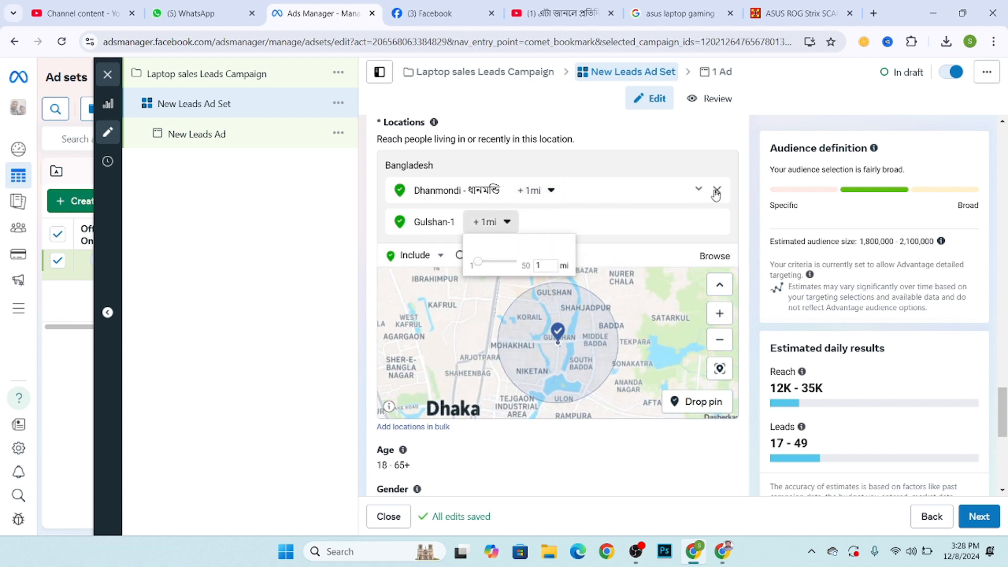
left_click(716, 191)
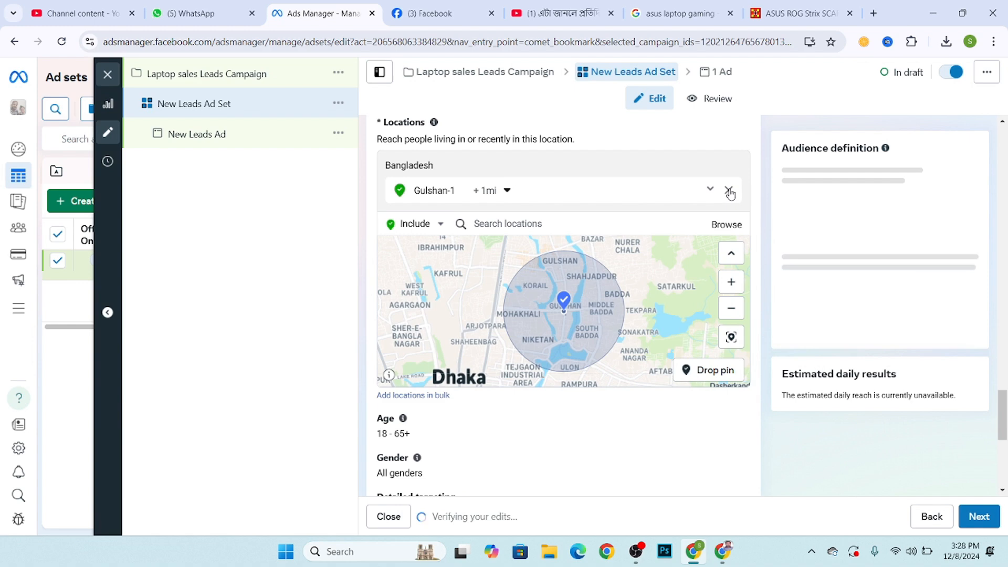
left_click(726, 189)
Step: Search the locations for Dhanmondi and include the place "Dhanmondi, Dhaka" in the audience
left_click(489, 195)
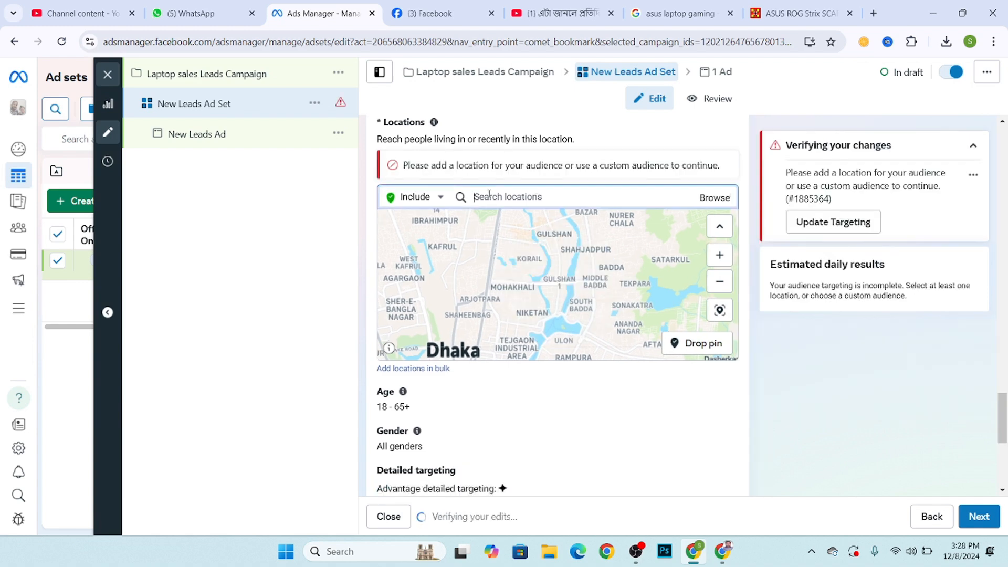
type("Dhan")
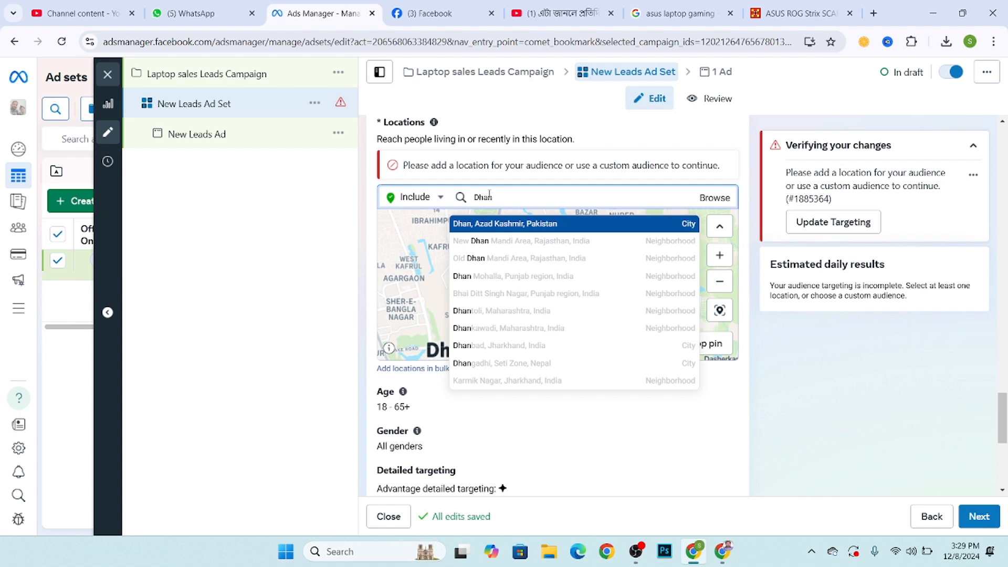
type("mondi")
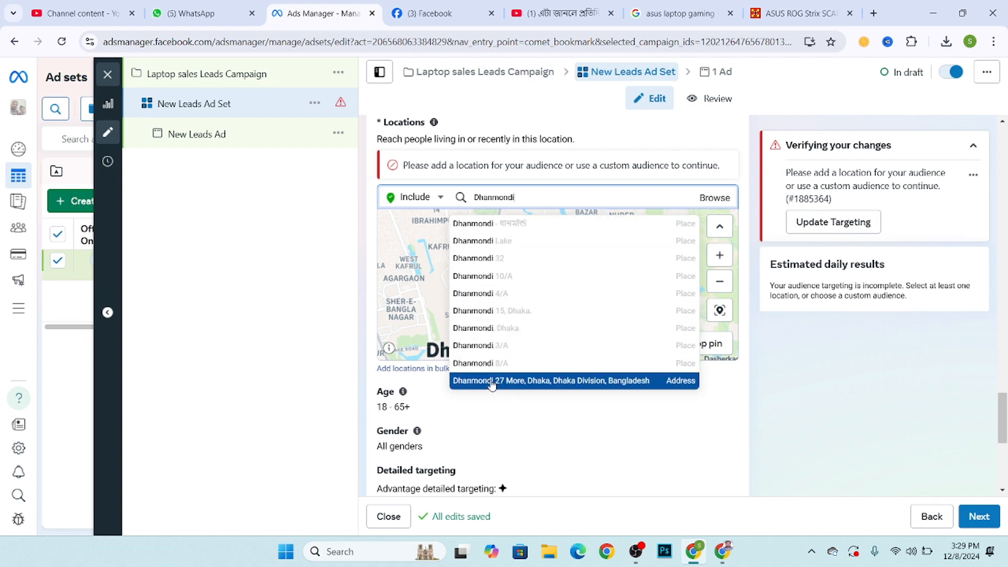
left_click(495, 331)
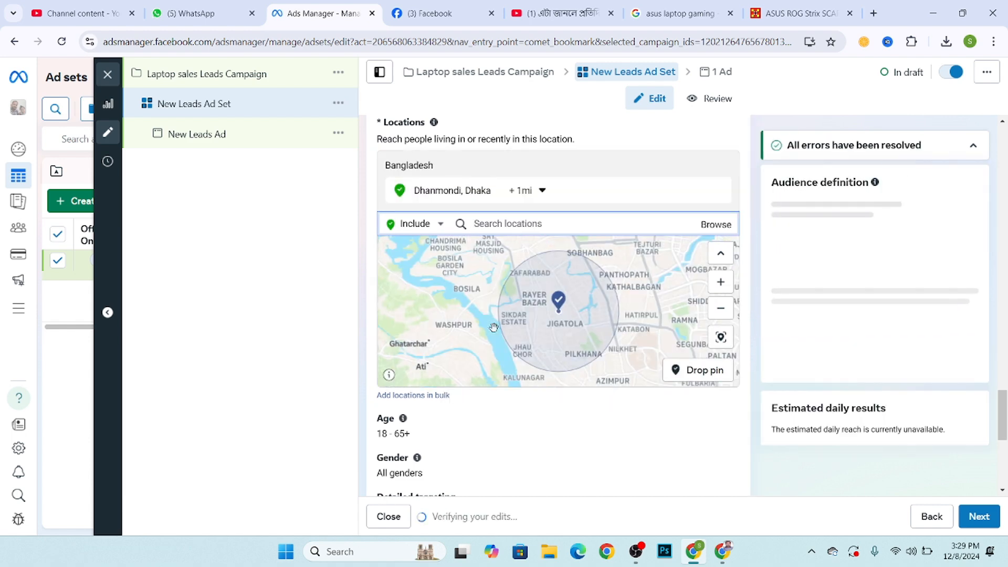
Step: Try to set the radius around Dhanmondi, Dhaka to 12 mi
left_click(539, 191)
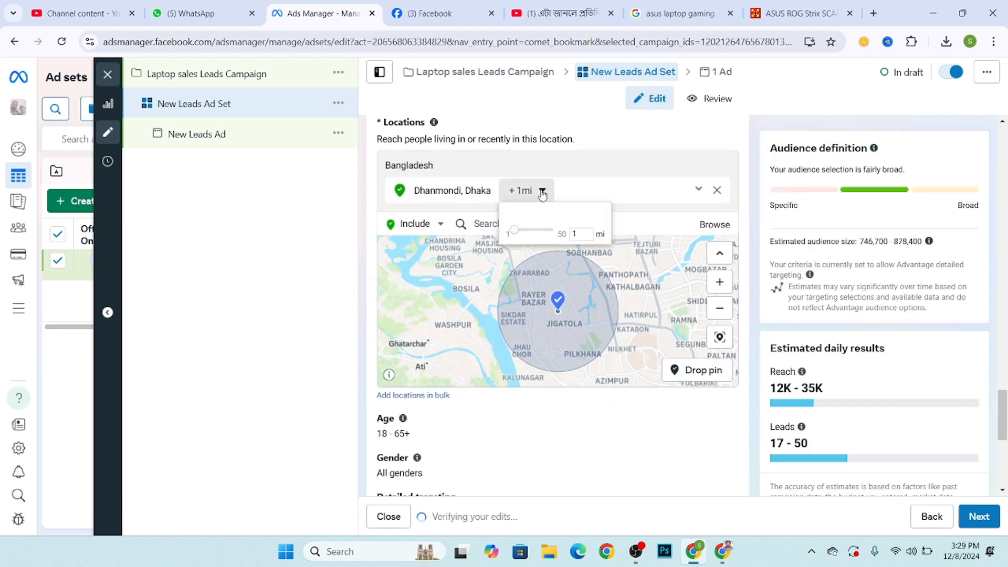
left_click(265, 232)
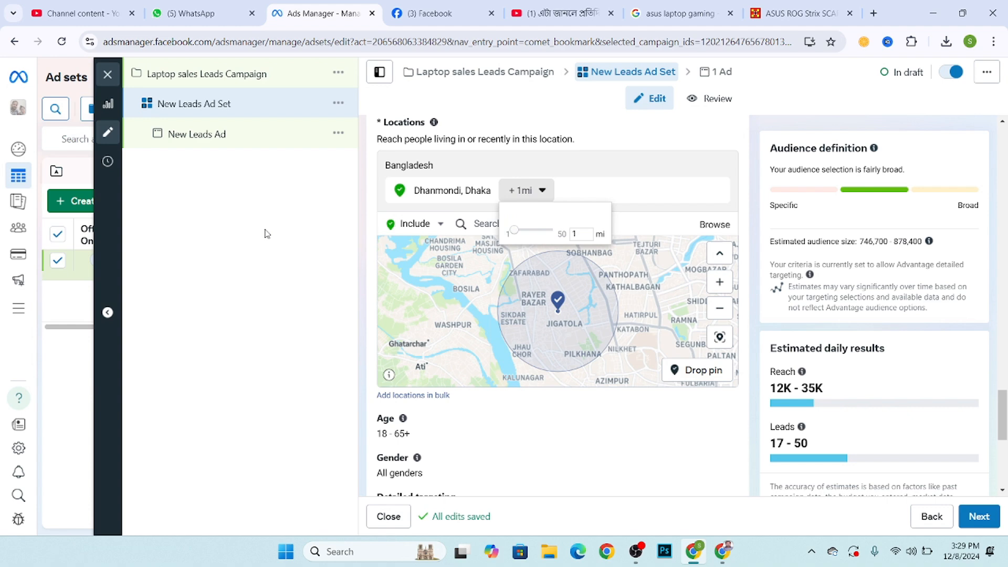
left_click(530, 190)
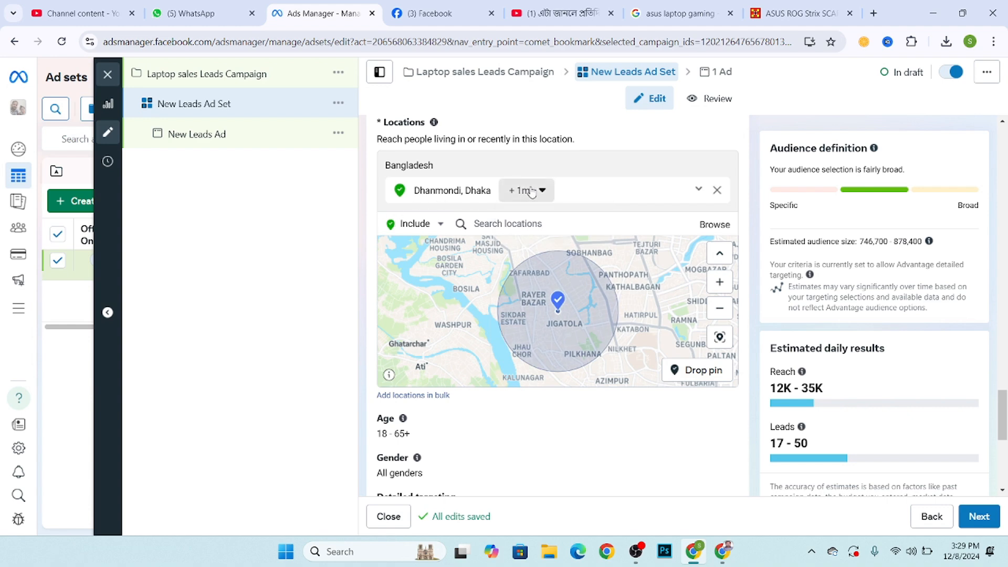
left_click(700, 191)
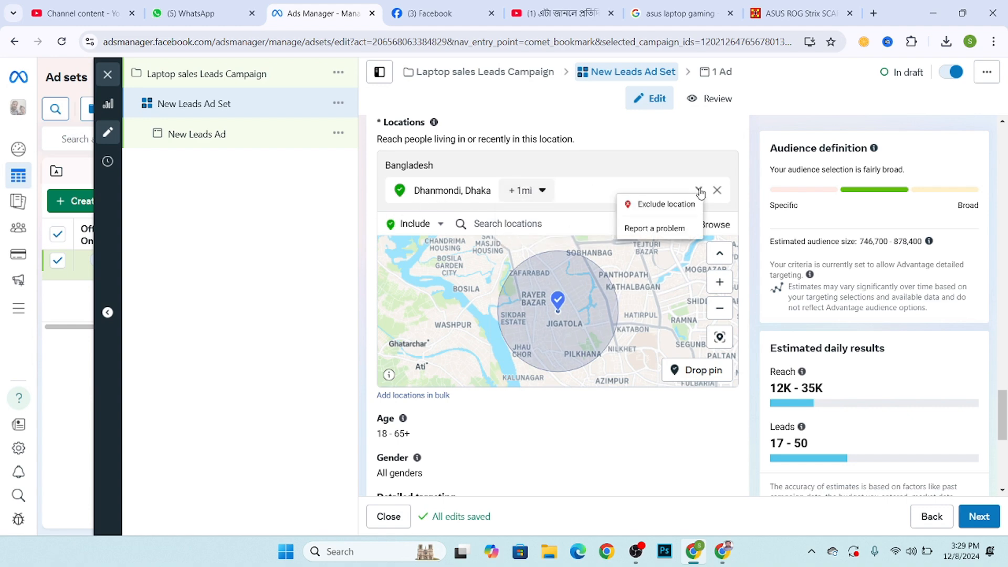
left_click(525, 190)
left_click(578, 234)
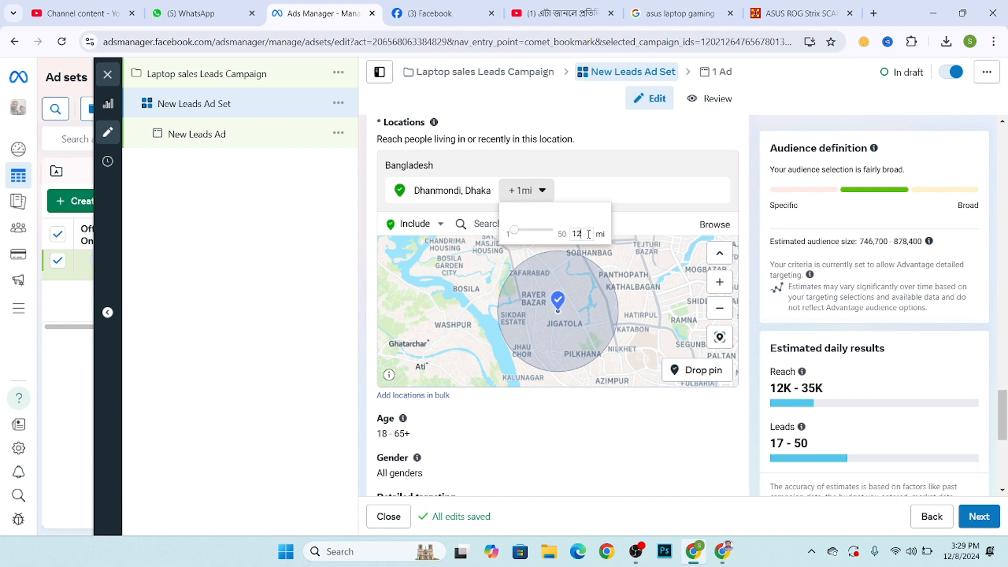
left_click(619, 185)
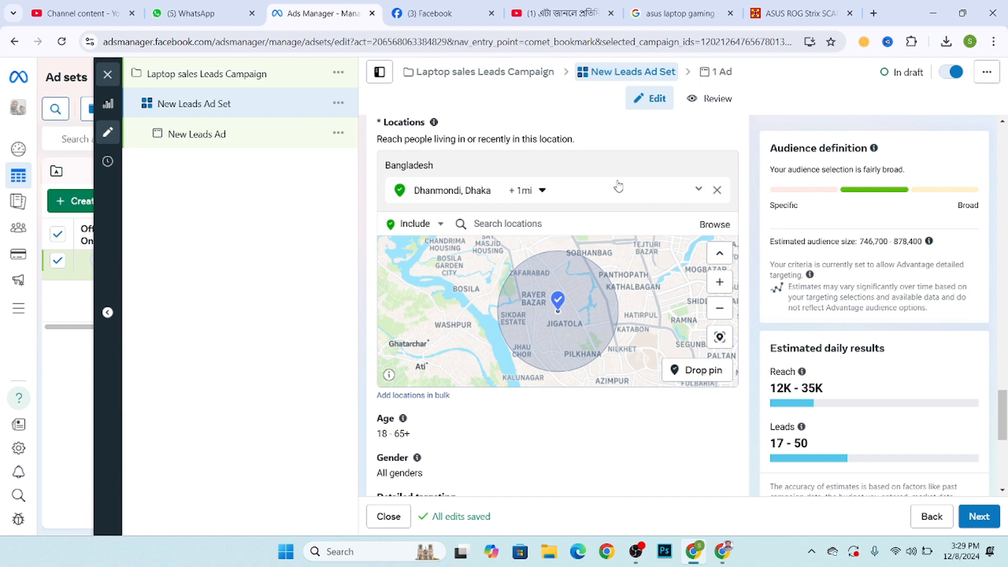
Step: Remove the location "Dhanmondi, Dhaka" from the audience
left_click(542, 193)
left_click(476, 193)
left_click(699, 190)
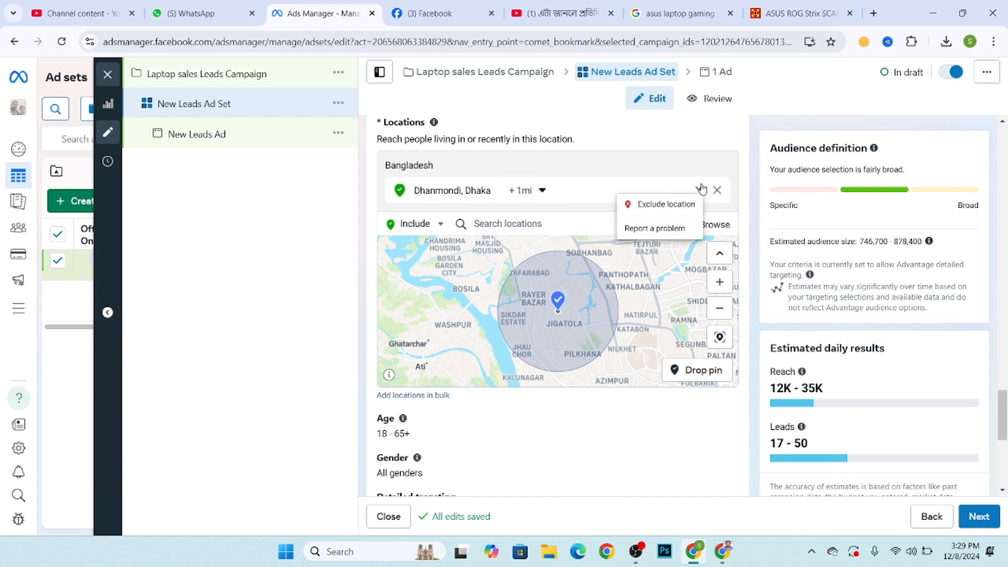
left_click(516, 194)
left_click(449, 196)
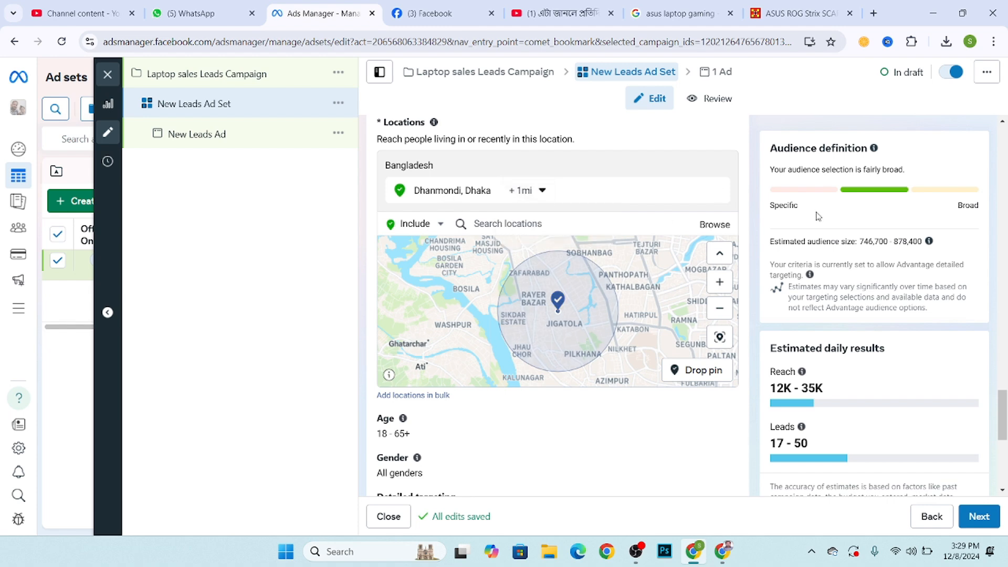
left_click(716, 191)
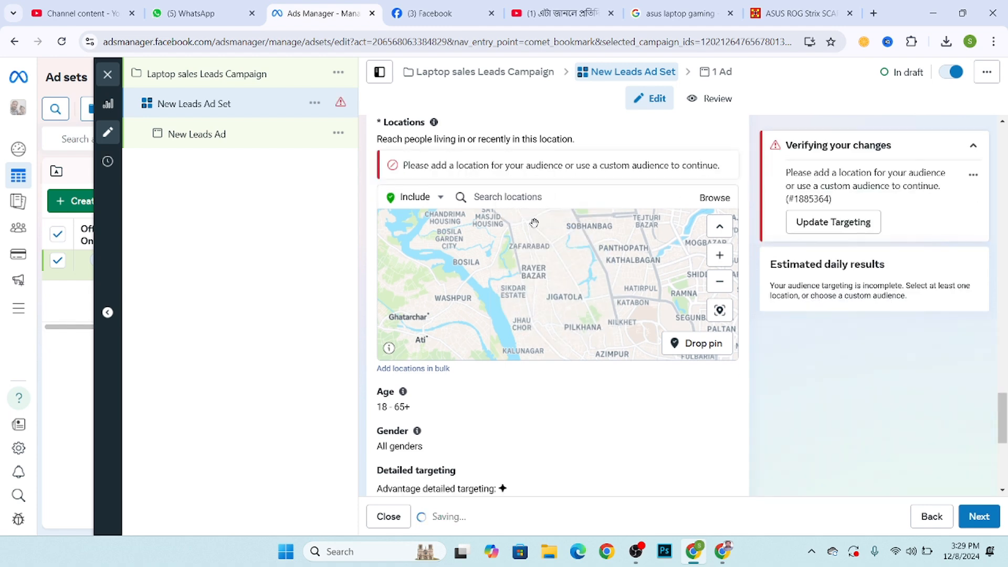
Step: Search the locations for Dhanmondi and include the address "Dhanmondi 27 More, Dhaka, Dhaka Division, Bangladesh" in the audience
left_click(527, 199)
type("dhan")
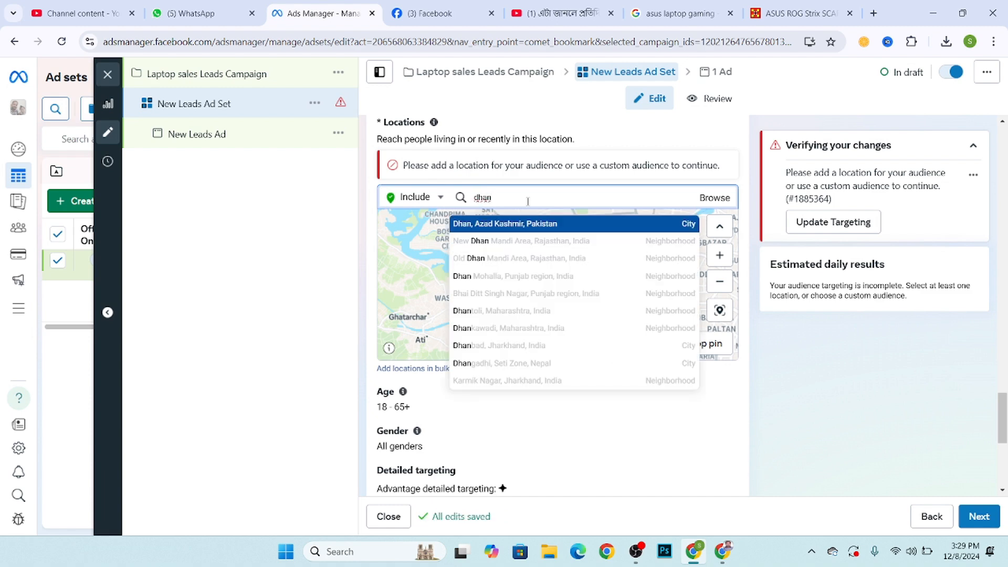
type("mondi")
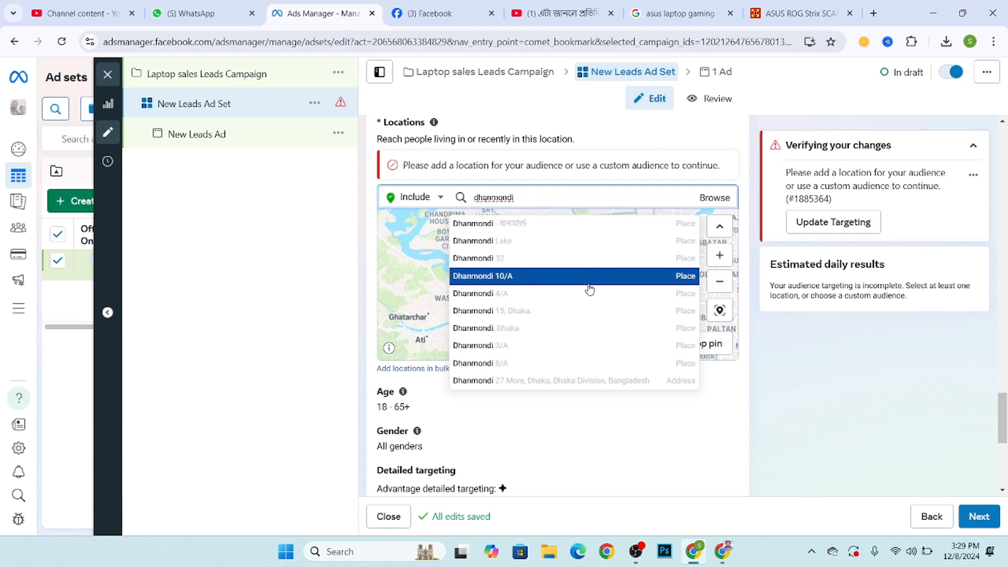
left_click(532, 382)
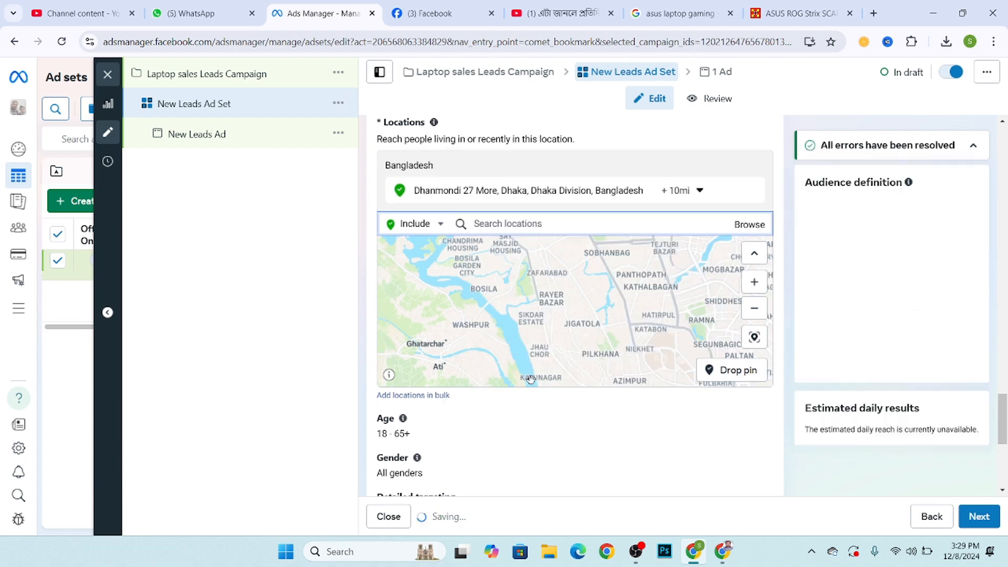
left_click(676, 191)
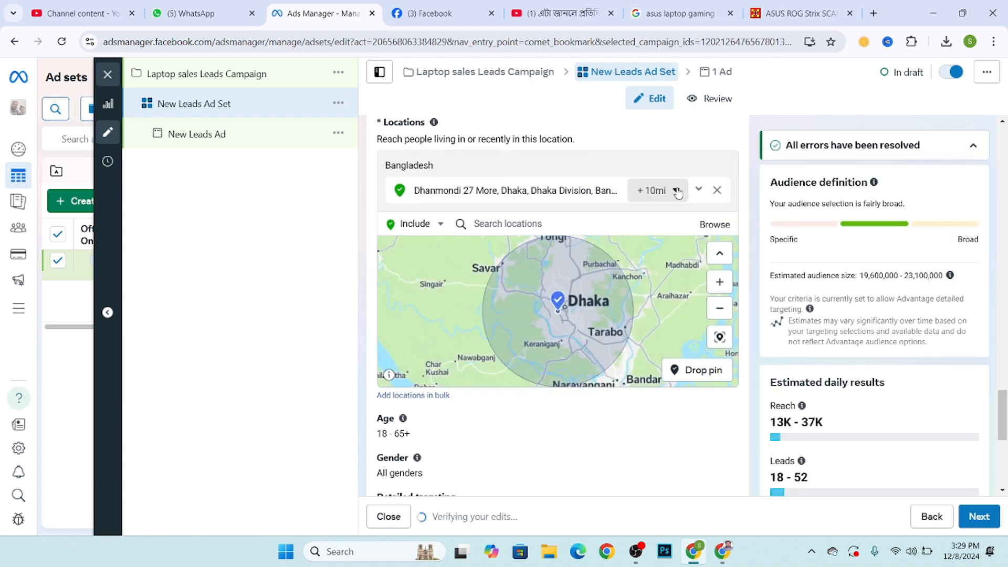
left_click(671, 231)
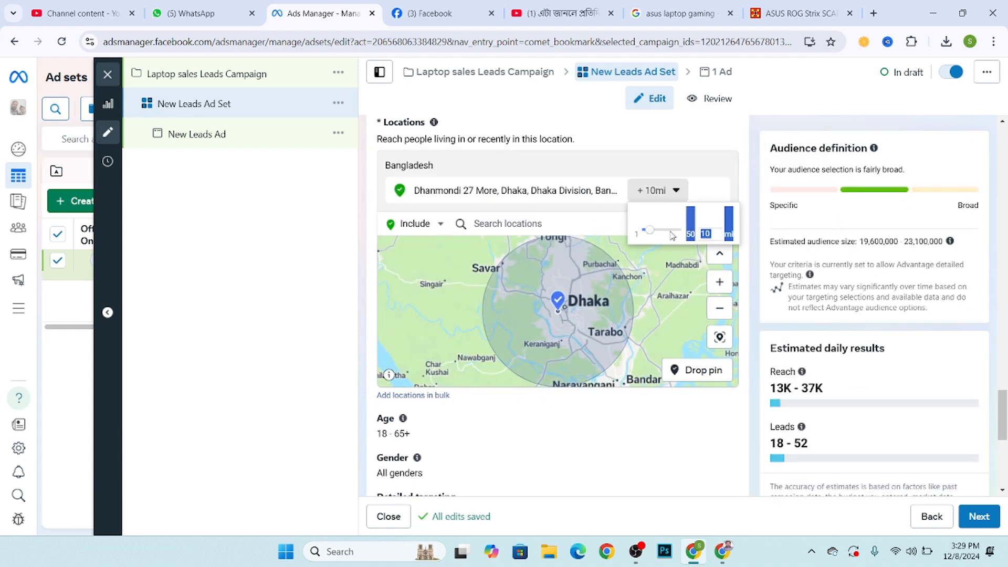
left_click_drag(349, 272, 226, 385)
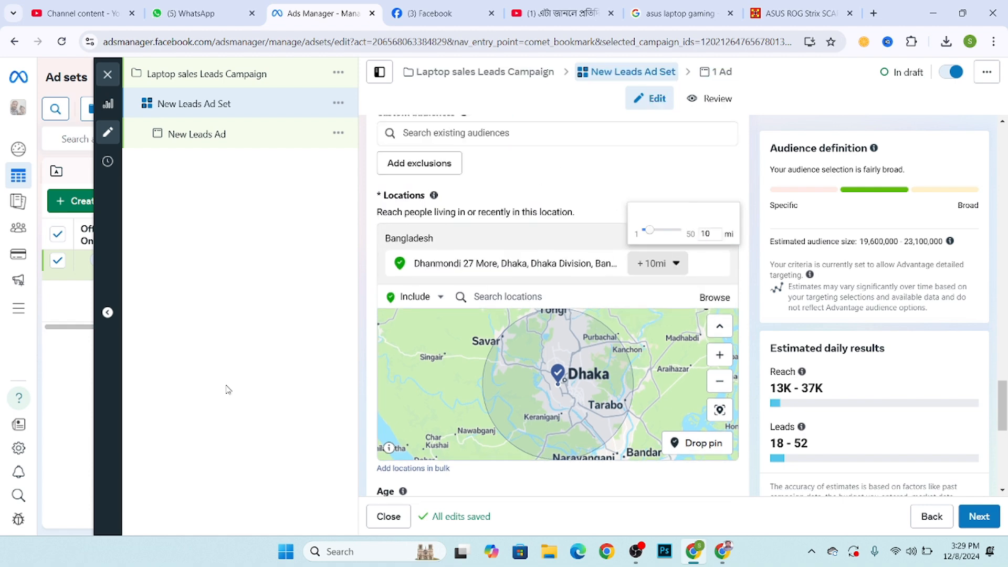
left_click(322, 293)
double_click(322, 293)
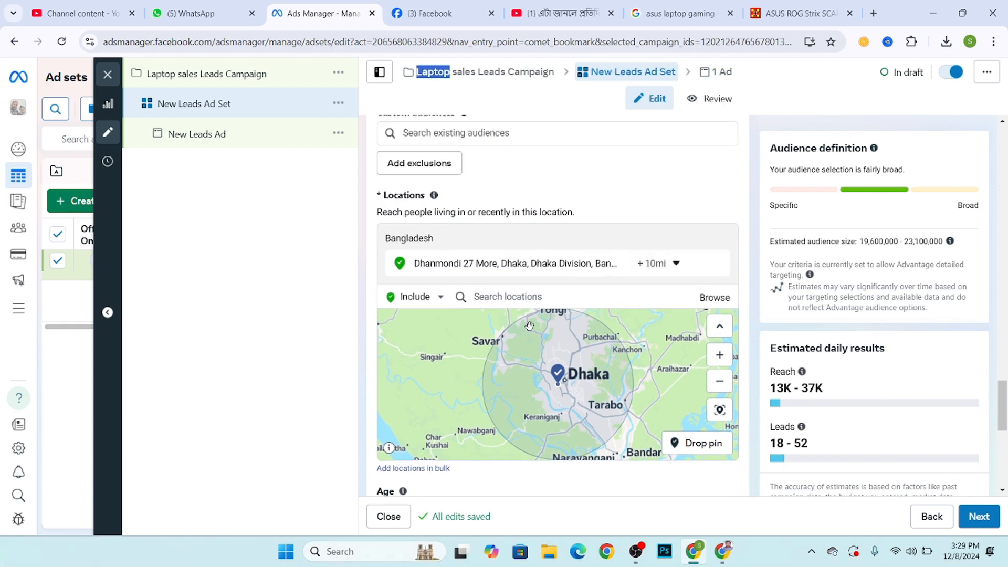
scroll(529, 323, "down", 3)
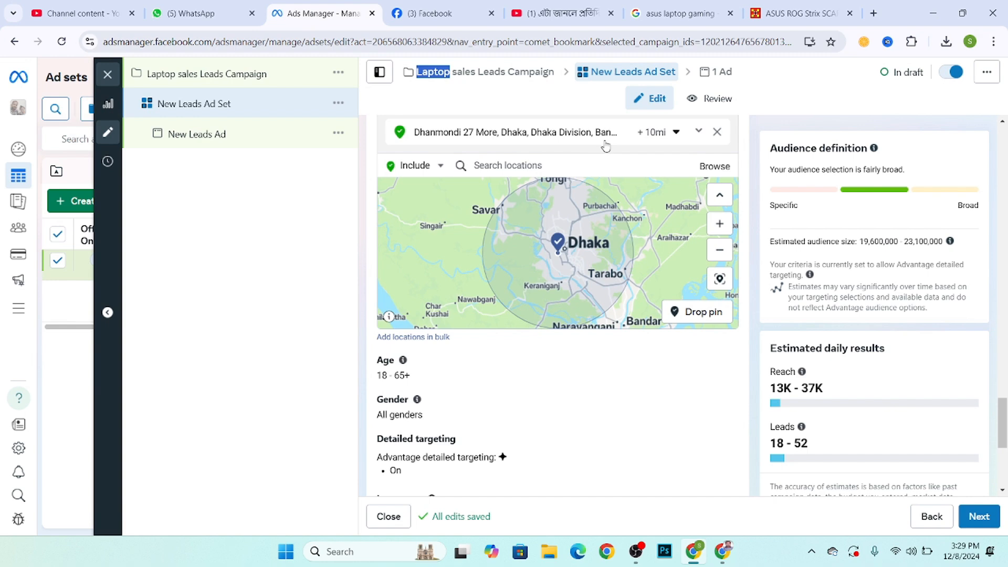
left_click(676, 133)
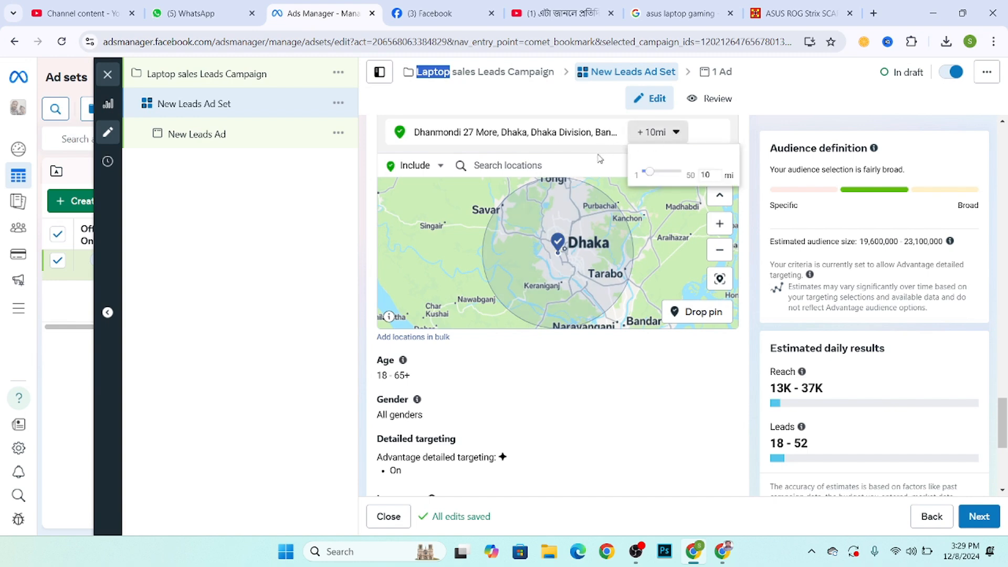
left_click(548, 164)
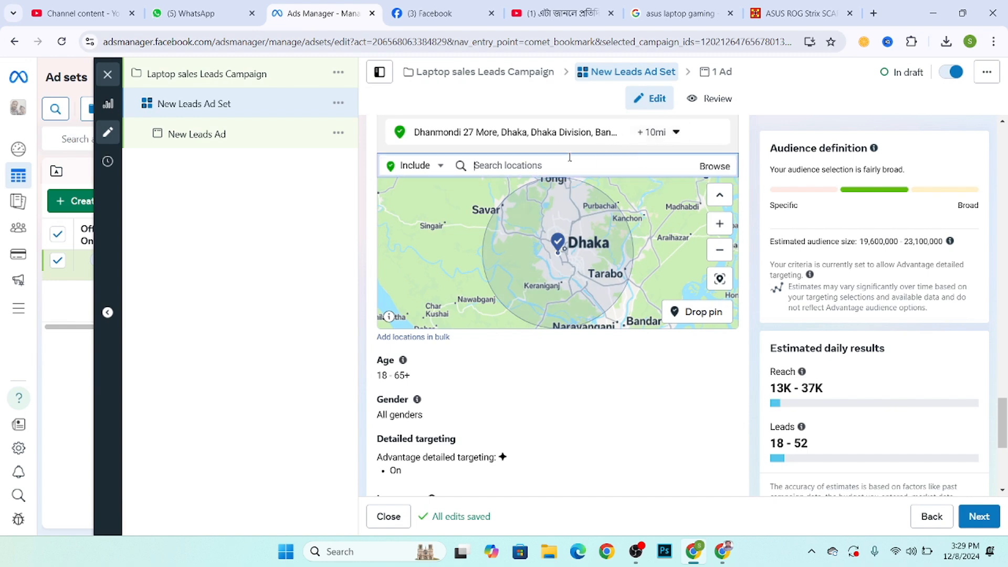
left_click(675, 133)
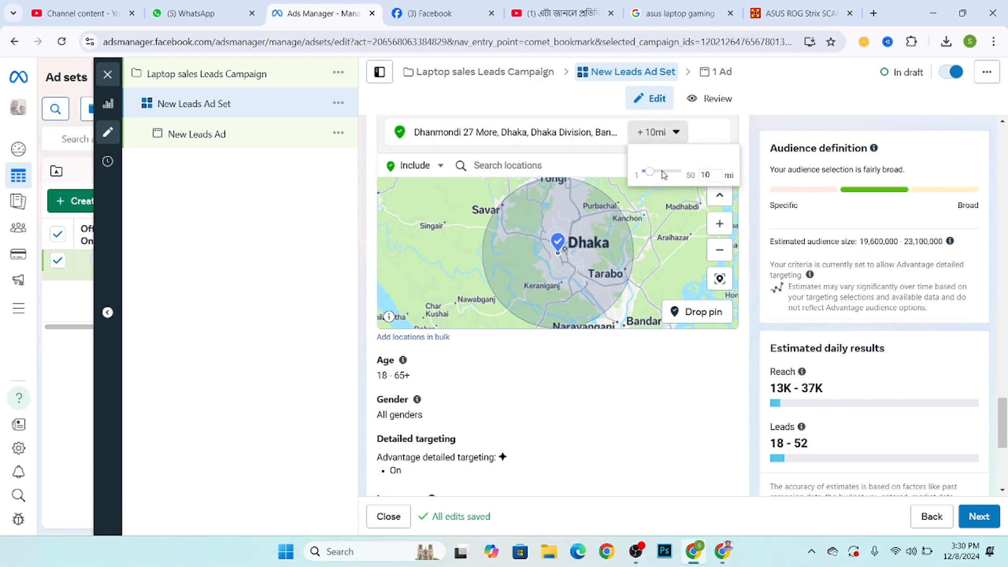
left_click(295, 162)
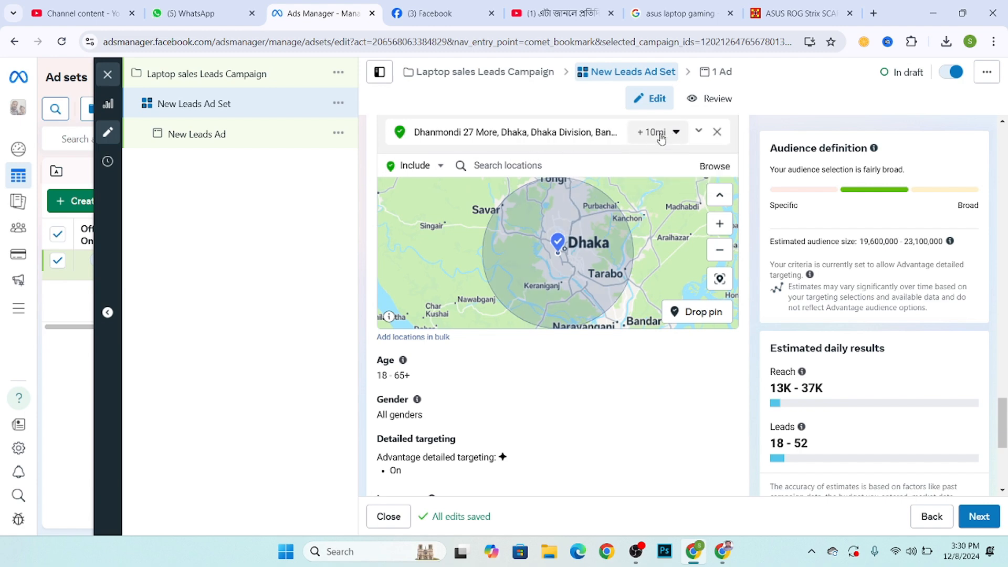
Step: Search the locations for "Gulsan" and add the place Gulshan-1 to the included locations
left_click(500, 161)
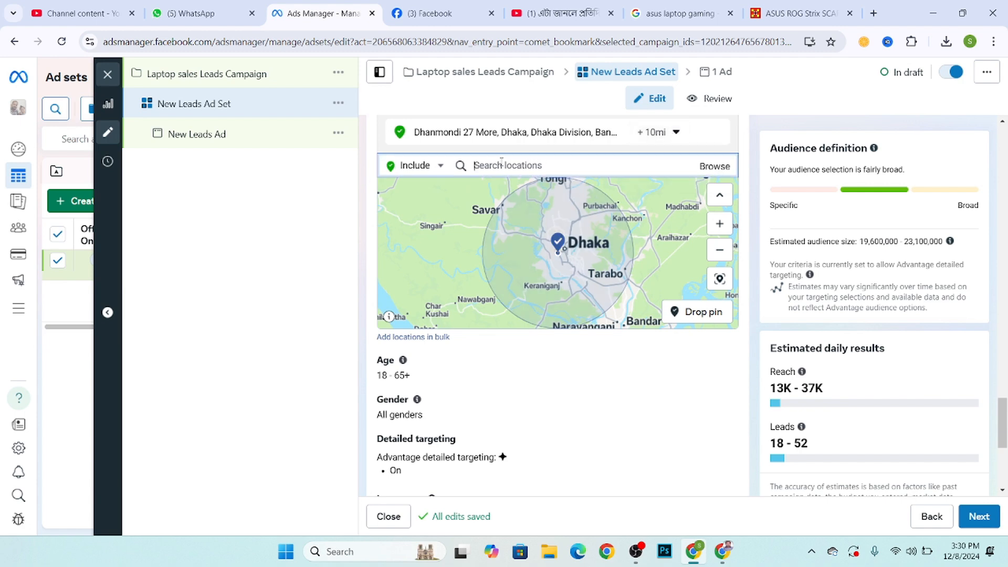
type("Gulsan")
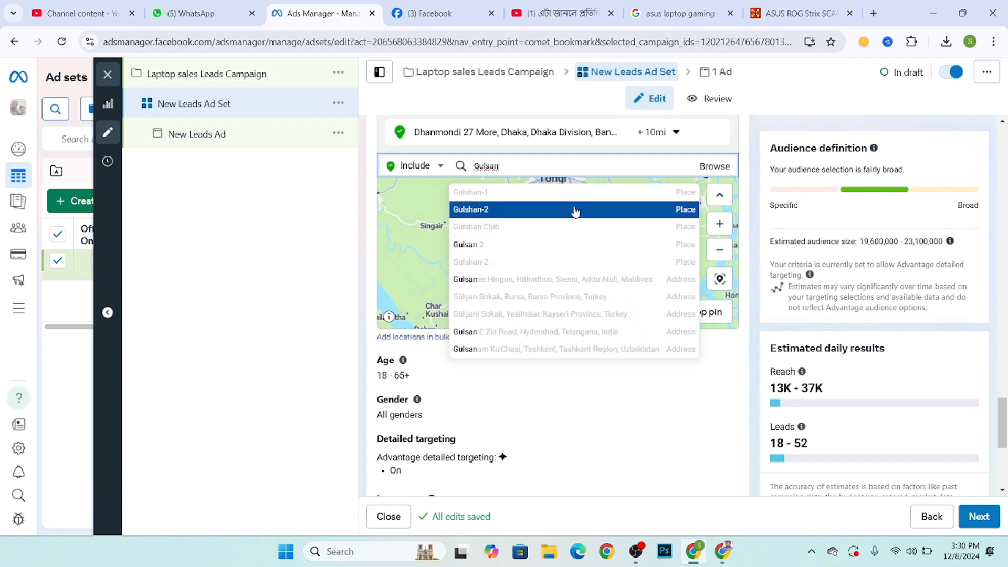
left_click(572, 195)
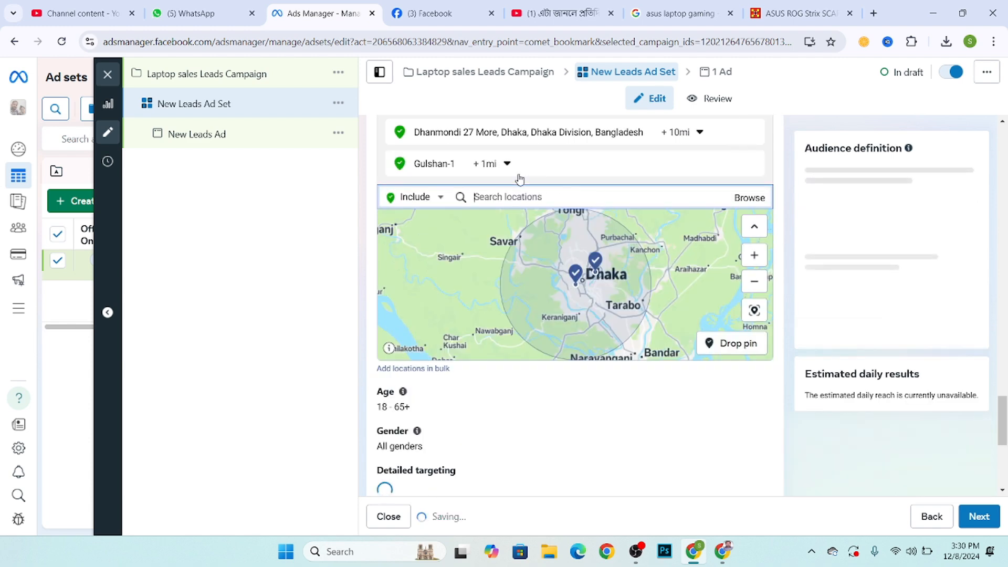
Step: Set the radius to 50 mi around both Gulshan-1 and Dhanmondi 27 More
left_click(503, 164)
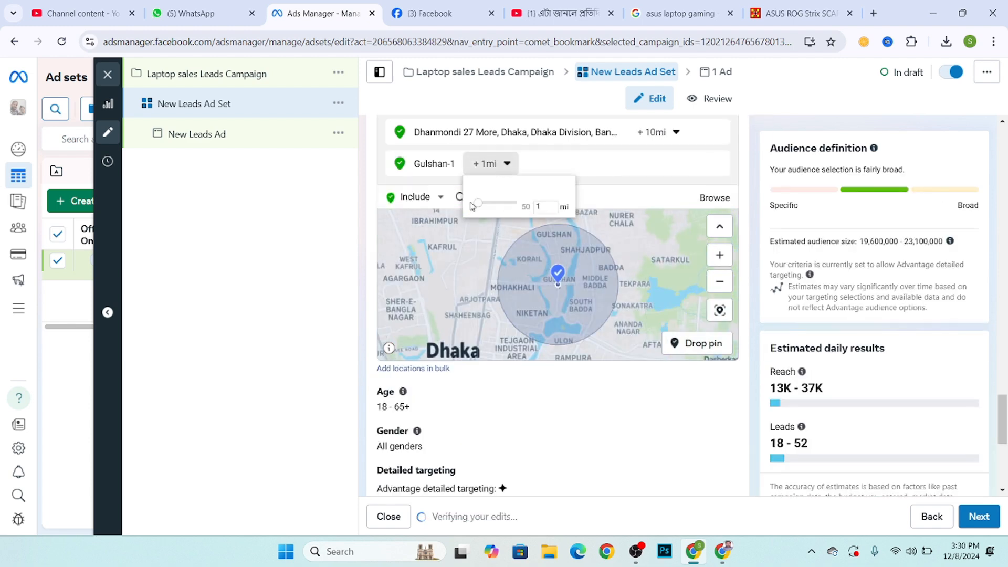
left_click_drag(478, 204, 526, 202)
left_click(324, 222)
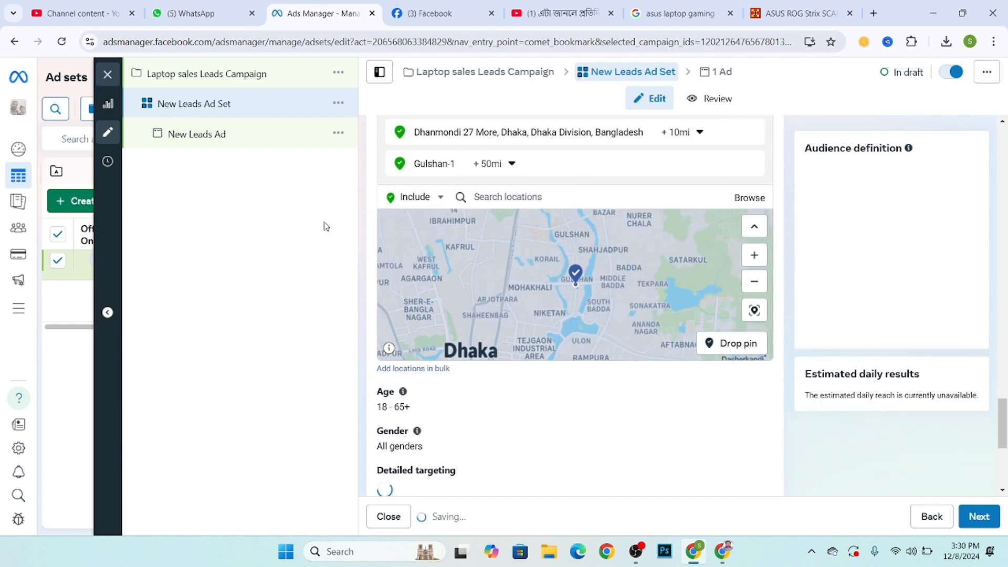
left_click(587, 133)
left_click(674, 132)
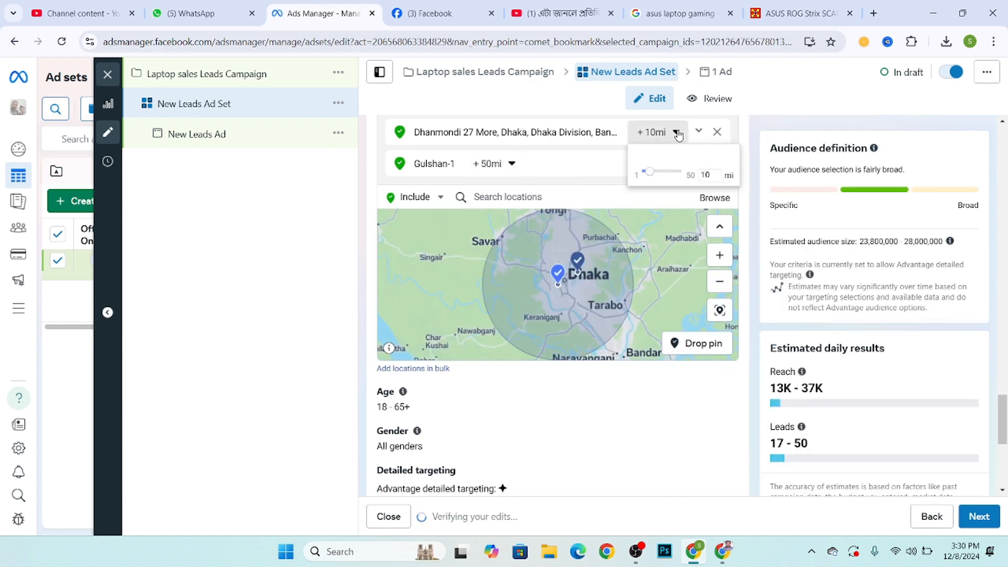
left_click_drag(650, 174, 686, 172)
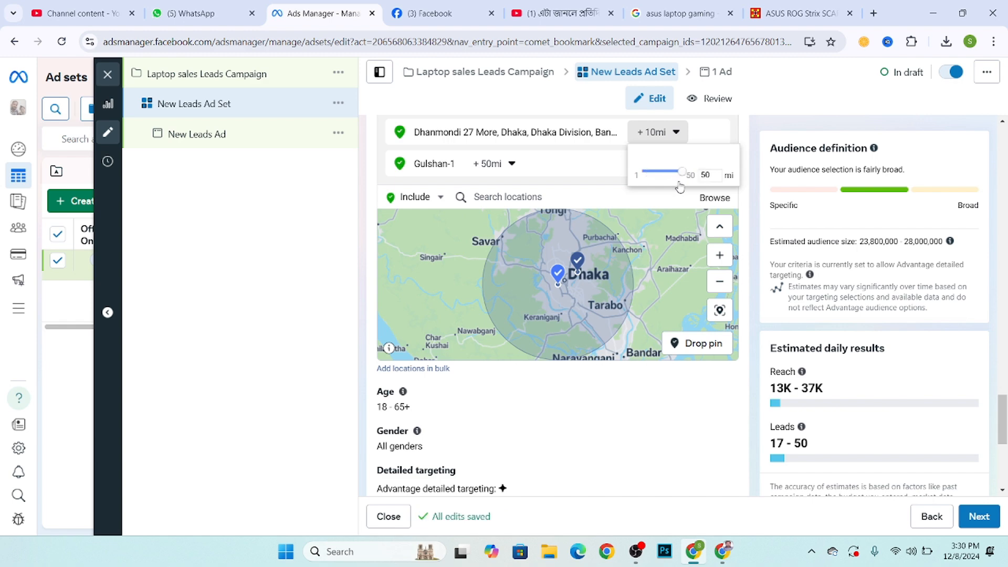
left_click(625, 176)
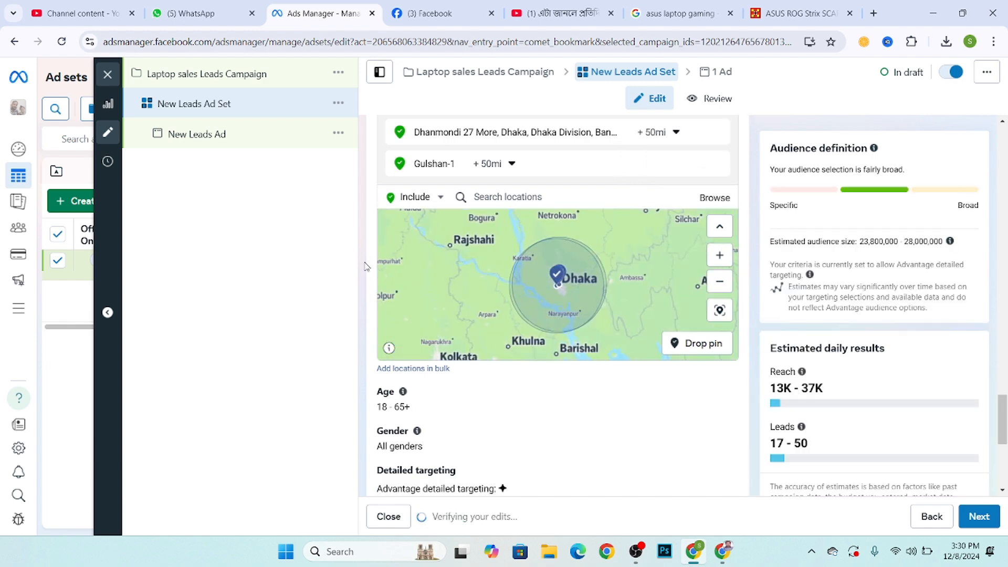
Step: Set the audience's age range to a minimum of 20 and a maximum of 40
scroll(546, 149, "down", 3)
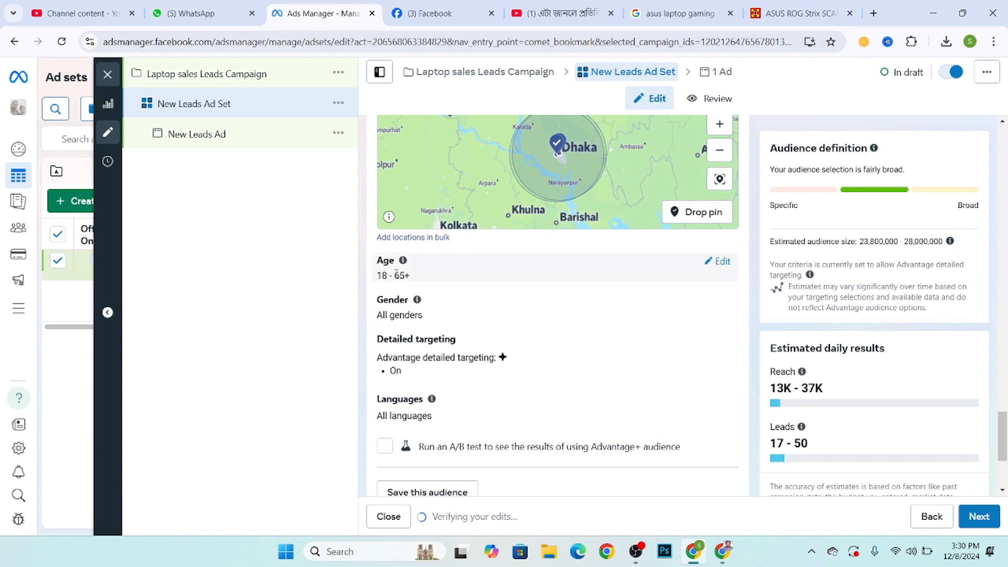
left_click(723, 262)
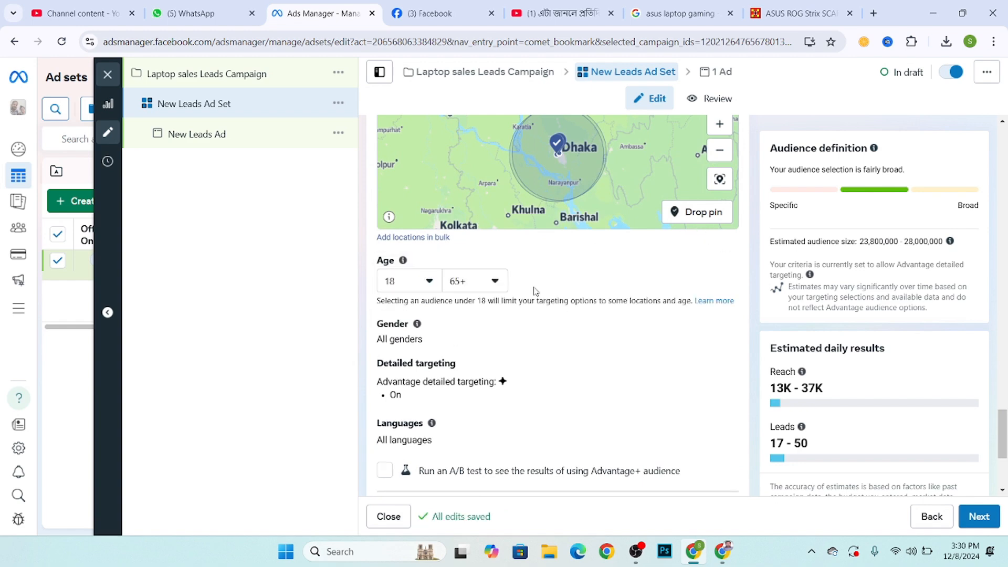
left_click(498, 285)
scroll(483, 417, "up", 10)
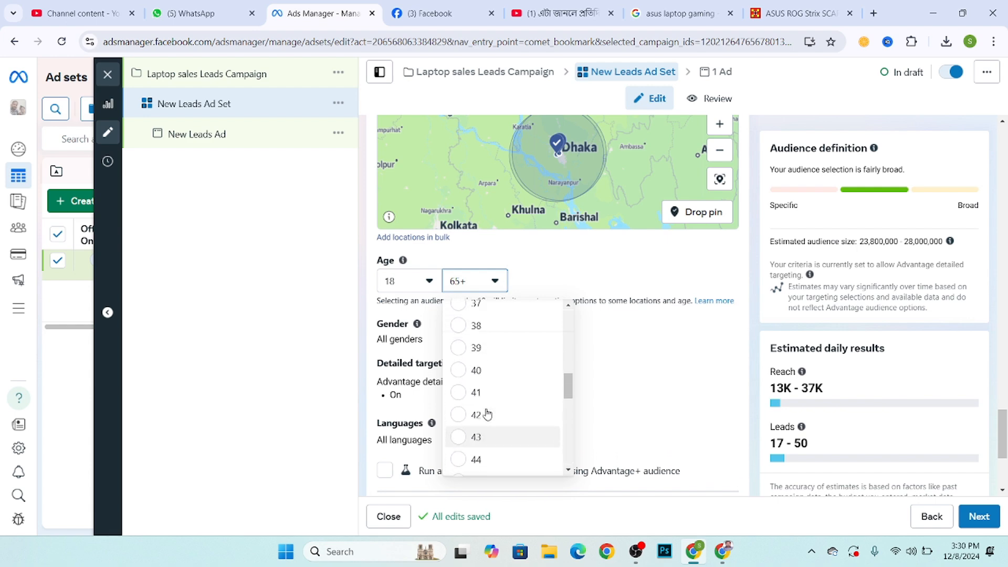
scroll(487, 413, "up", 5)
left_click(427, 283)
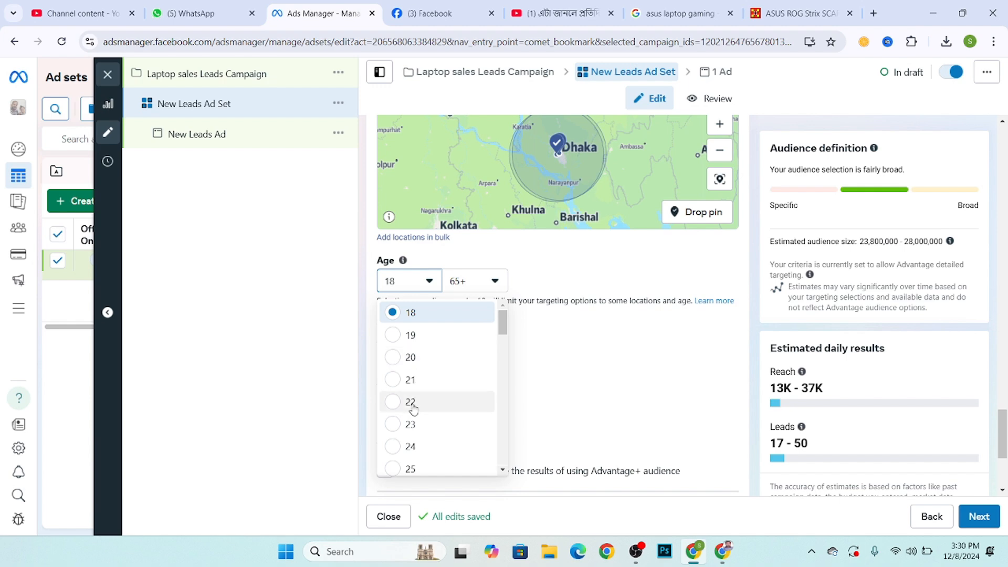
left_click(409, 357)
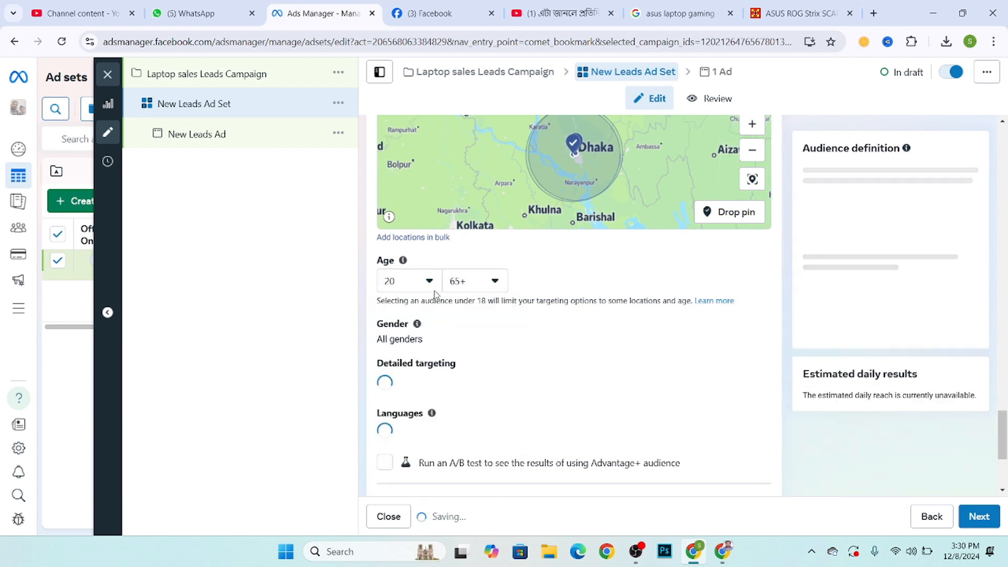
left_click(494, 282)
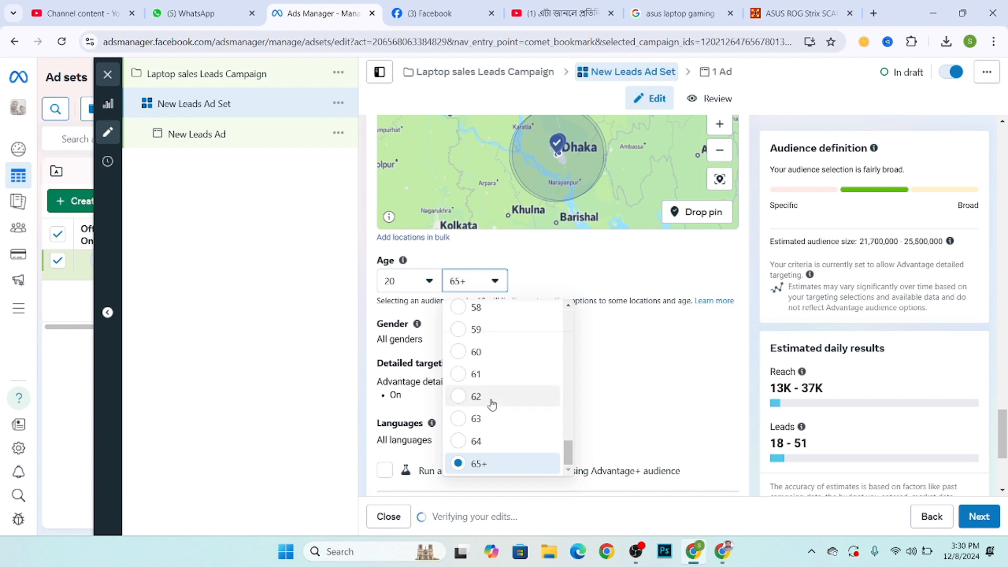
scroll(478, 399, "up", 6)
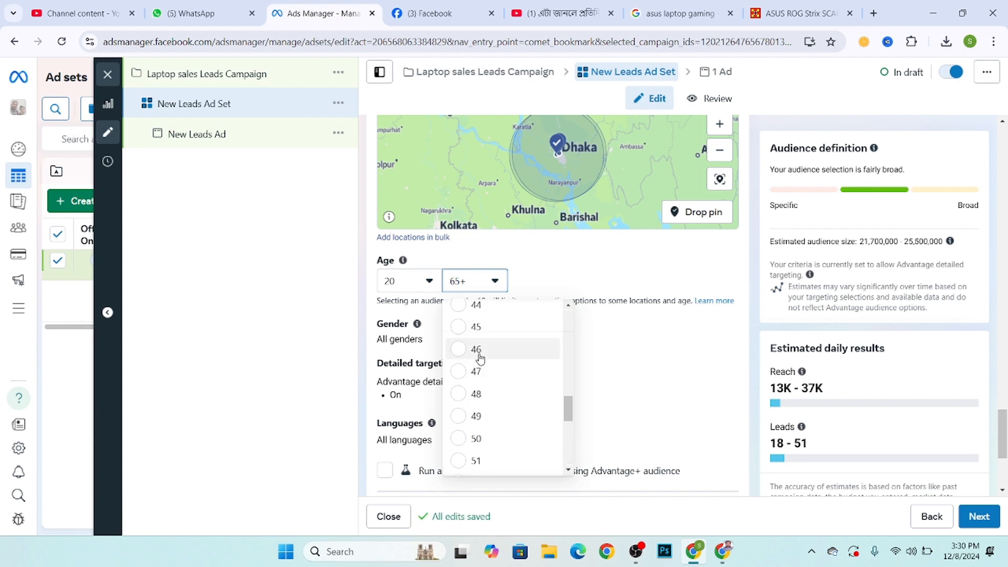
scroll(480, 358, "up", 3)
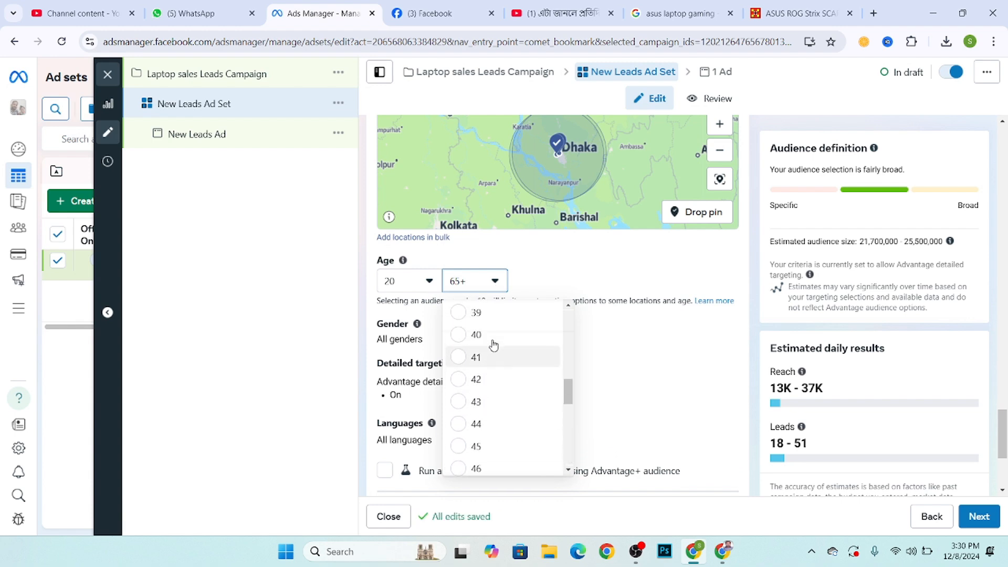
left_click(486, 341)
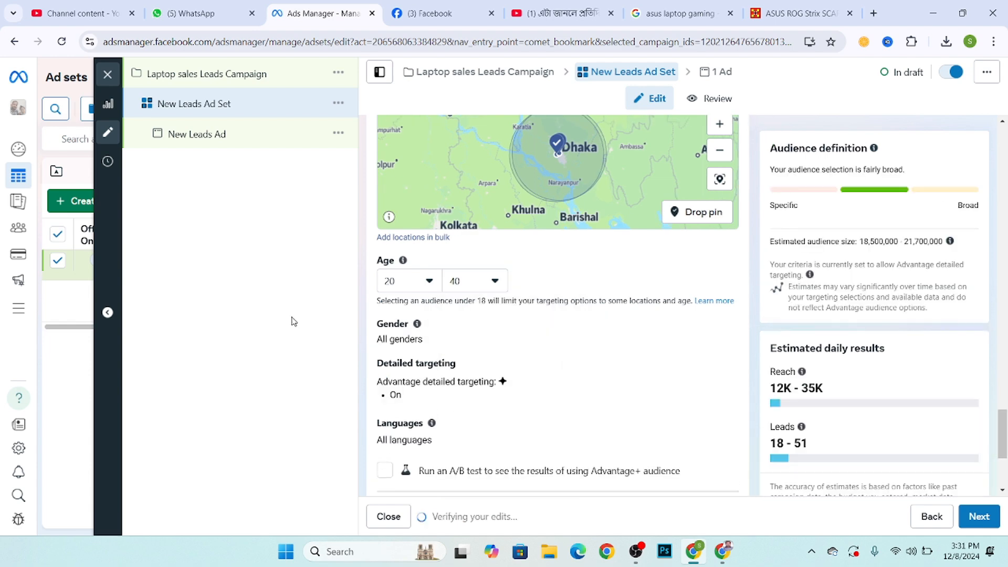
Step: Search the detailed targeting for "laptop", add the interest Laptop (computer), and check the estimated audience size
scroll(423, 359, "down", 1)
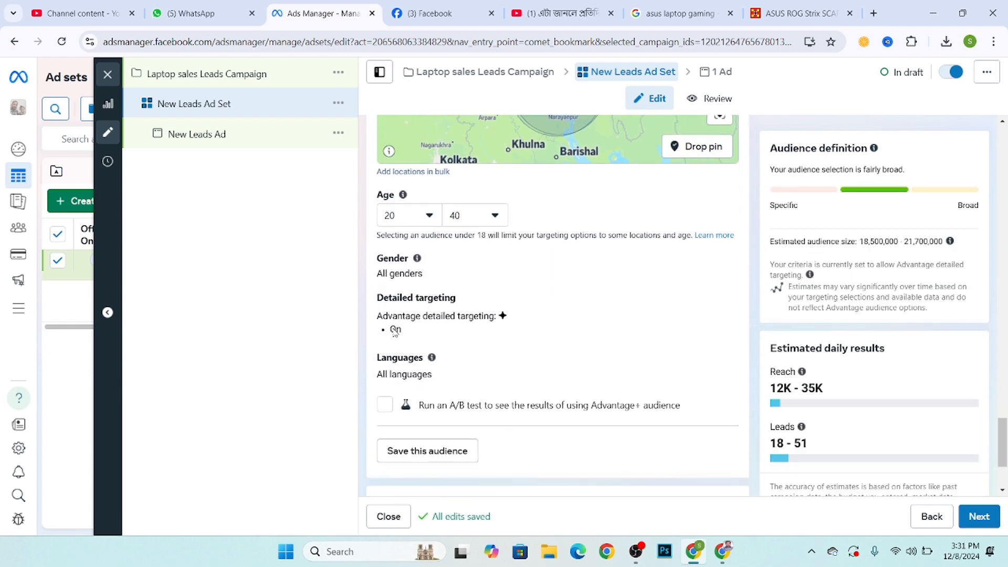
left_click(717, 301)
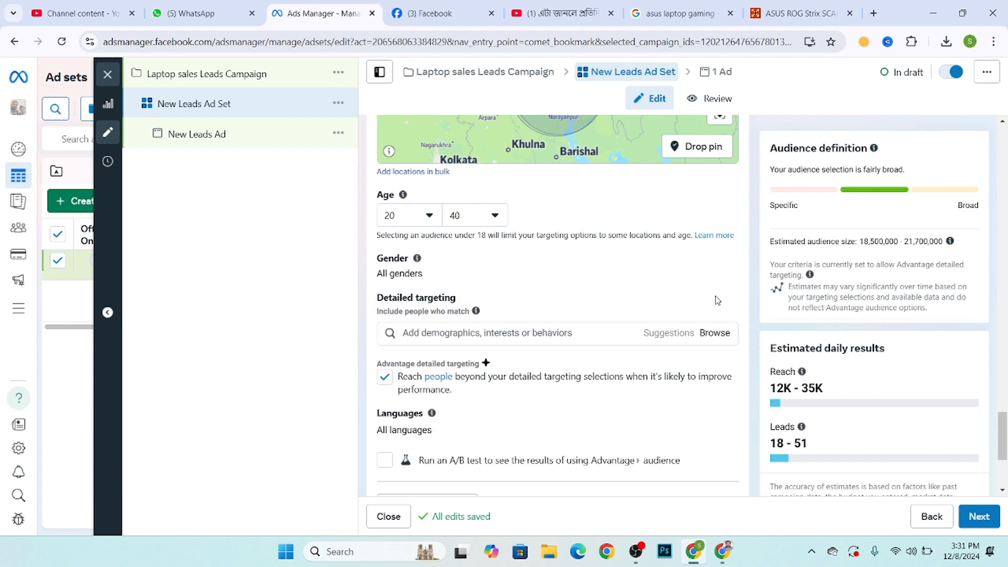
left_click(495, 331)
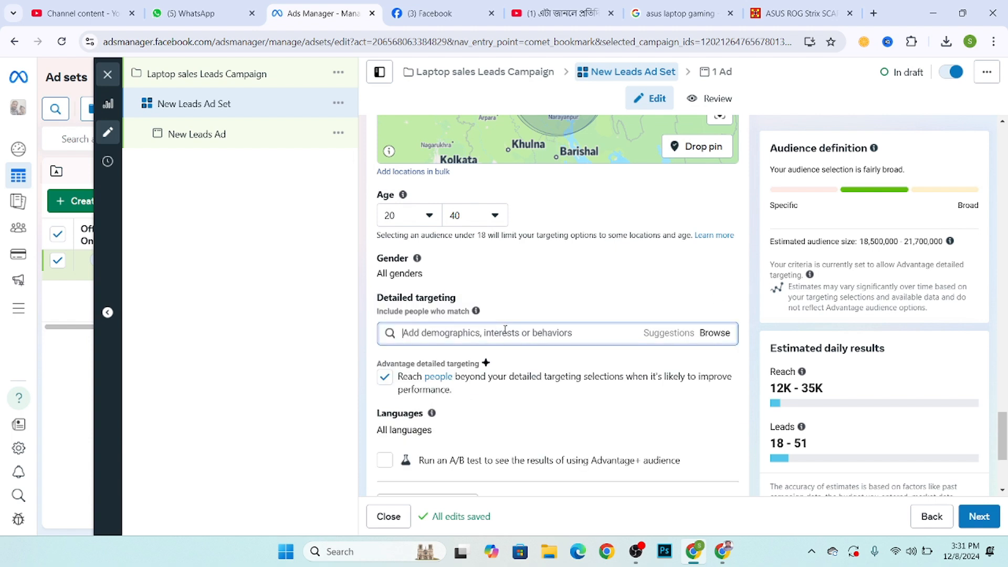
type("laptop")
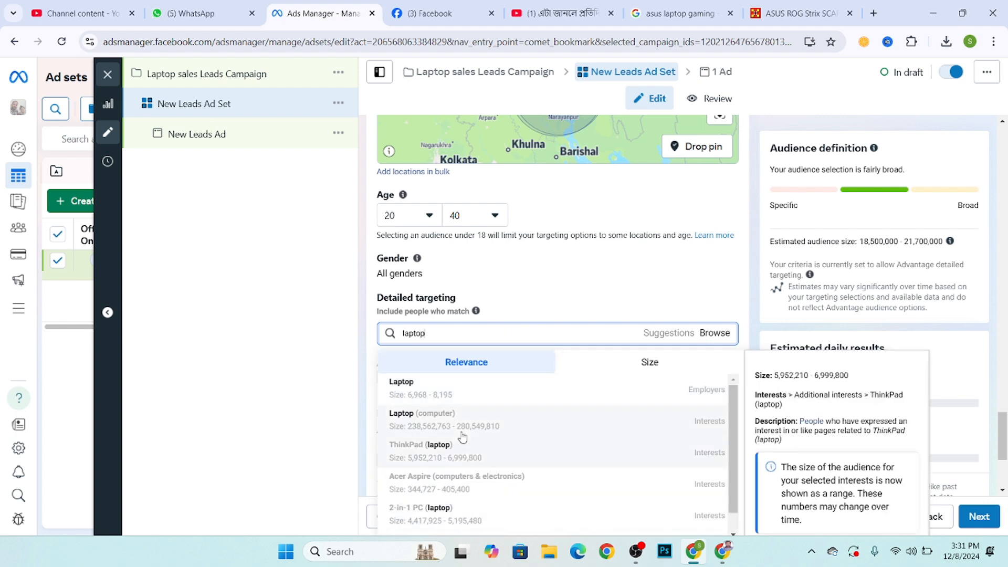
mouse_move(430, 426)
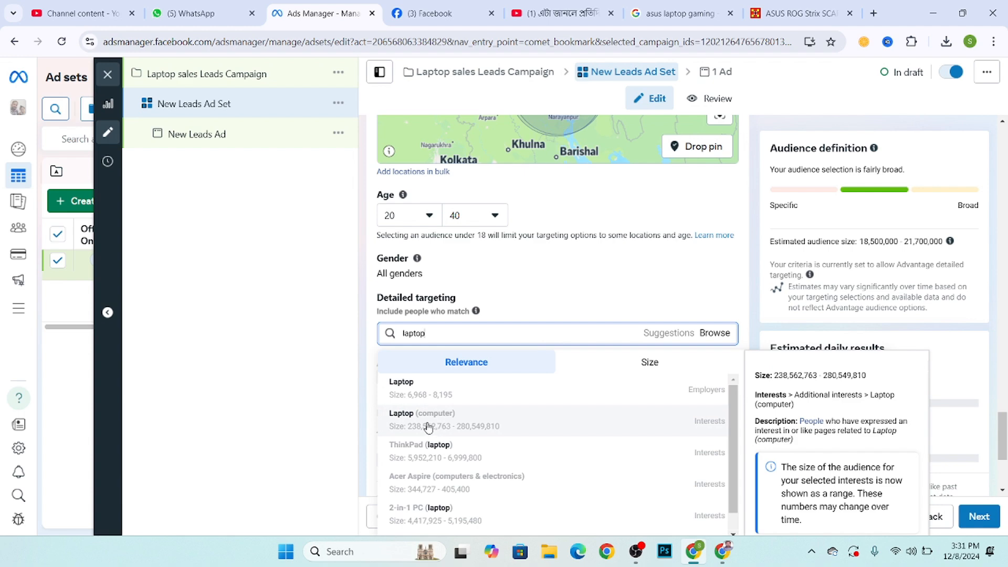
left_click(428, 426)
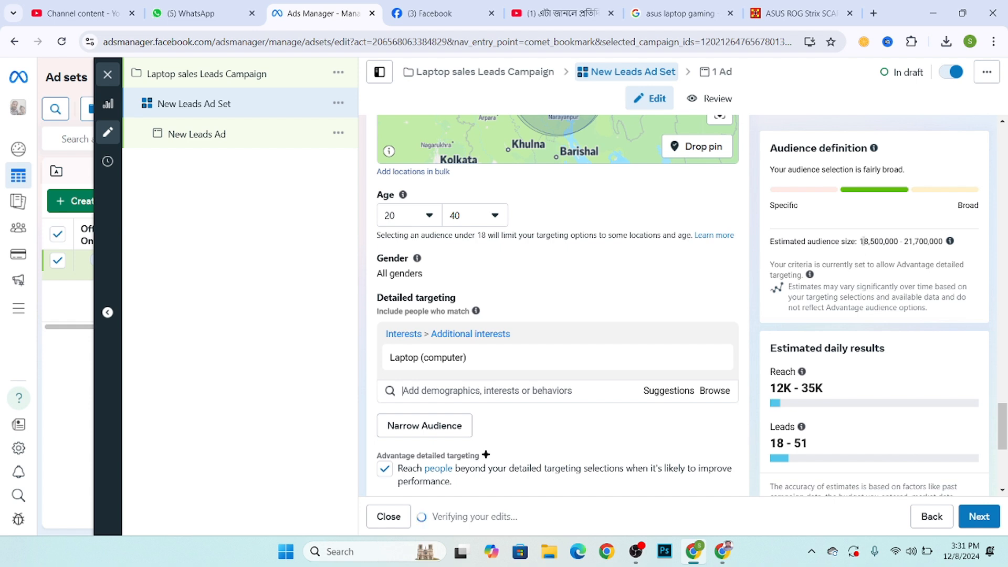
left_click_drag(861, 241, 943, 241)
mouse_move(417, 363)
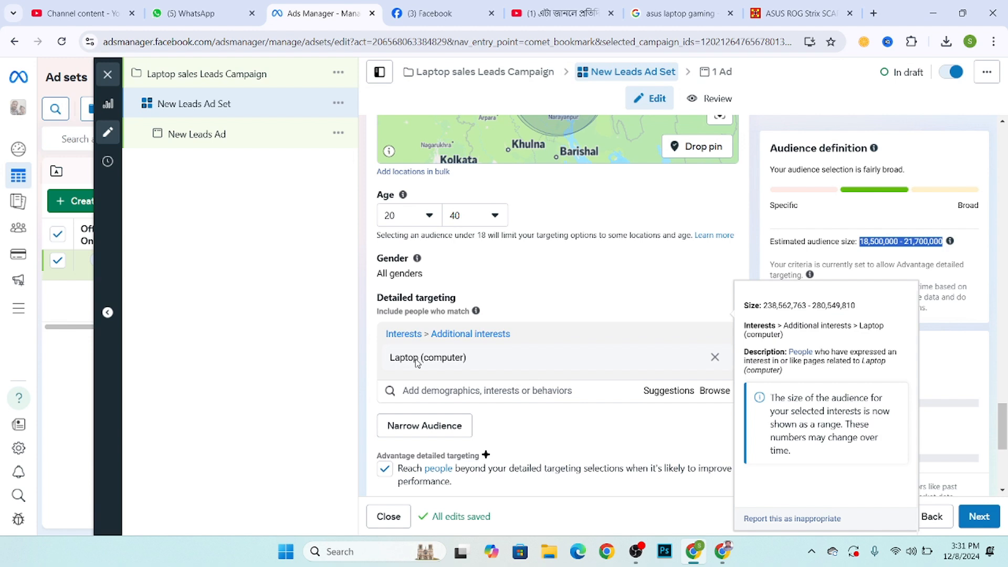
left_click_drag(862, 241, 943, 241)
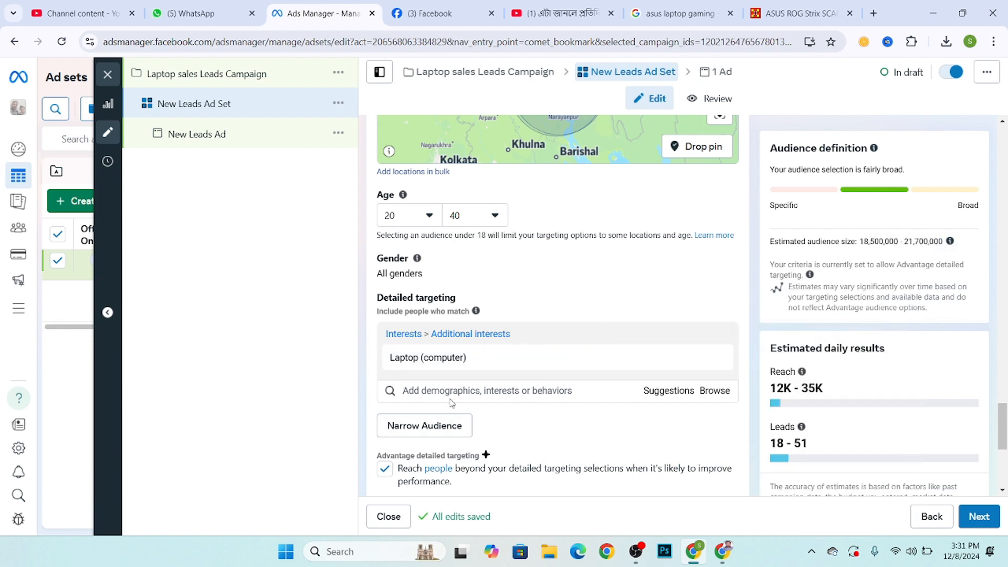
Step: Add the suggested interest Personal computer (computers & electronics) to the detailed targeting and look through the remaining suggestions
left_click(658, 393)
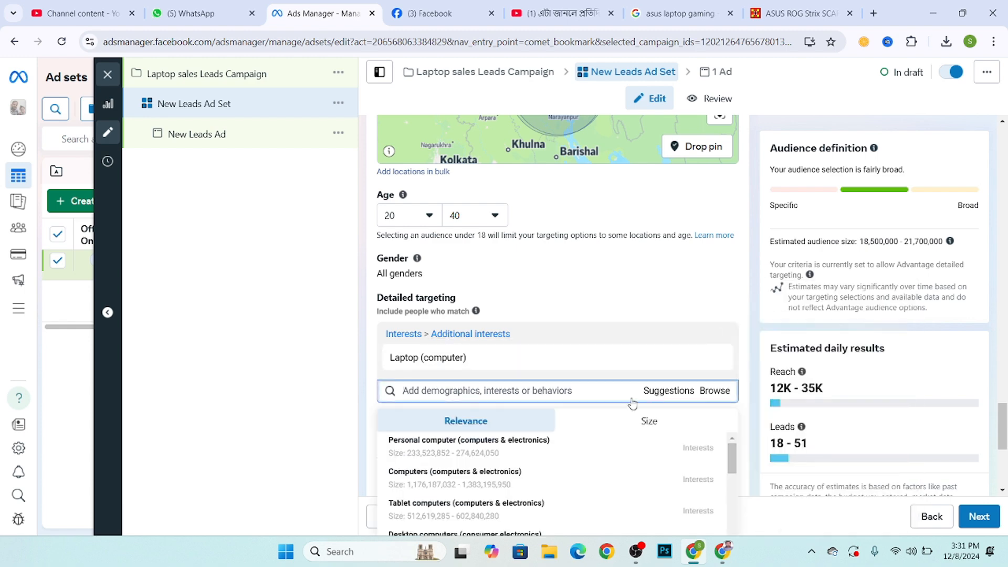
left_click(422, 451)
scroll(533, 446, "down", 1)
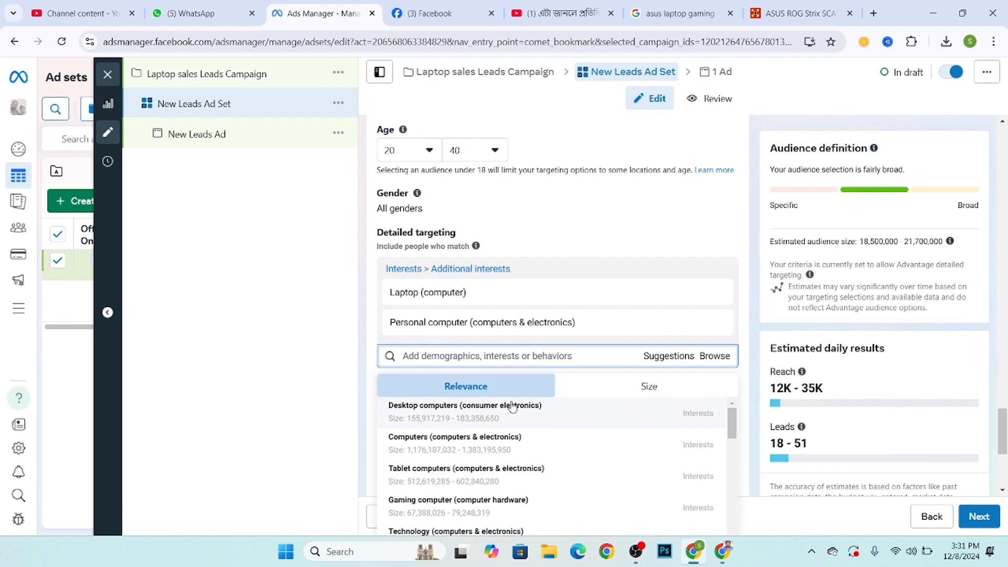
left_click(669, 354)
scroll(541, 399, "down", 1)
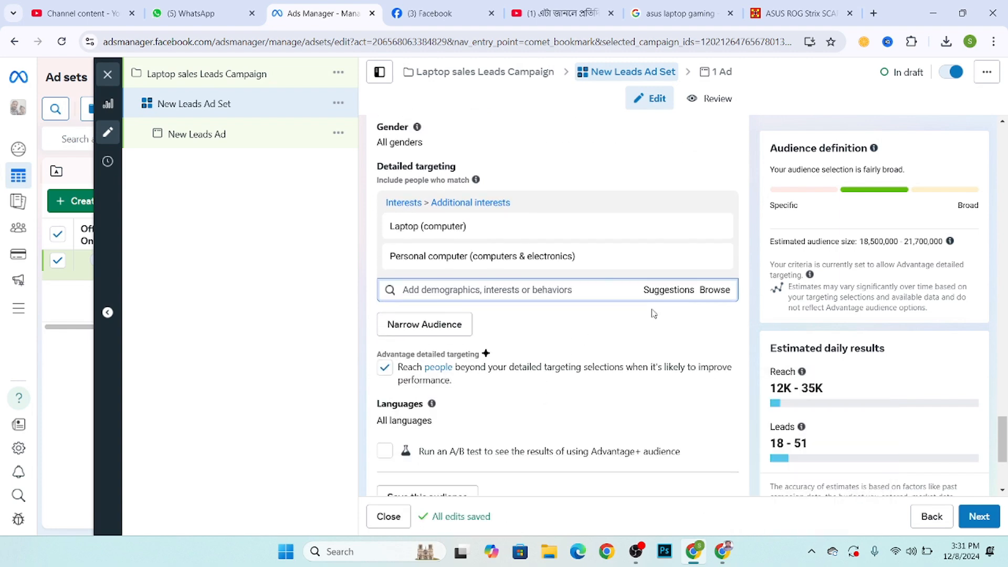
left_click(662, 297)
scroll(458, 375, "down", 2)
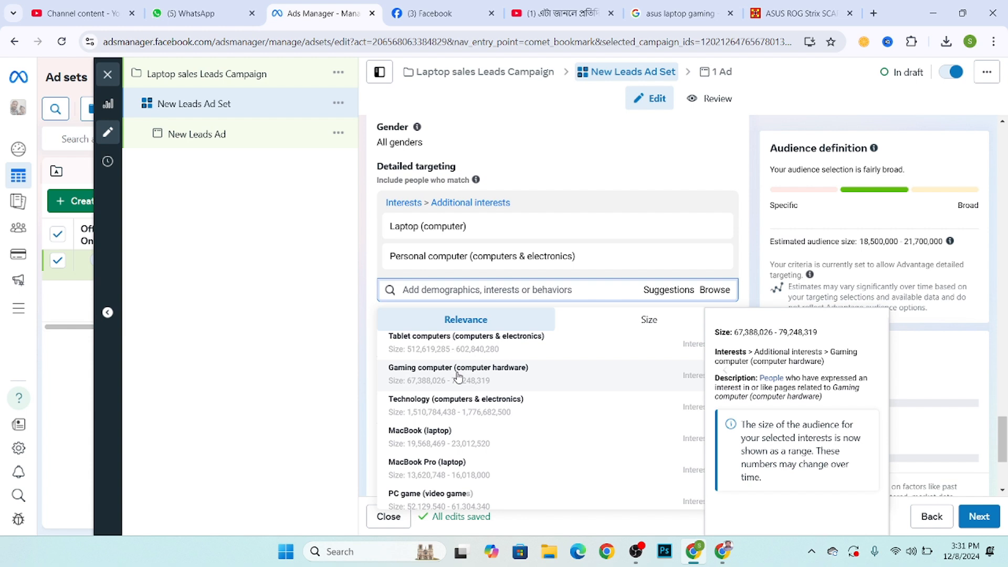
Step: Change the ad set's schedule to end on December 31, 2024
scroll(458, 375, "up", 12)
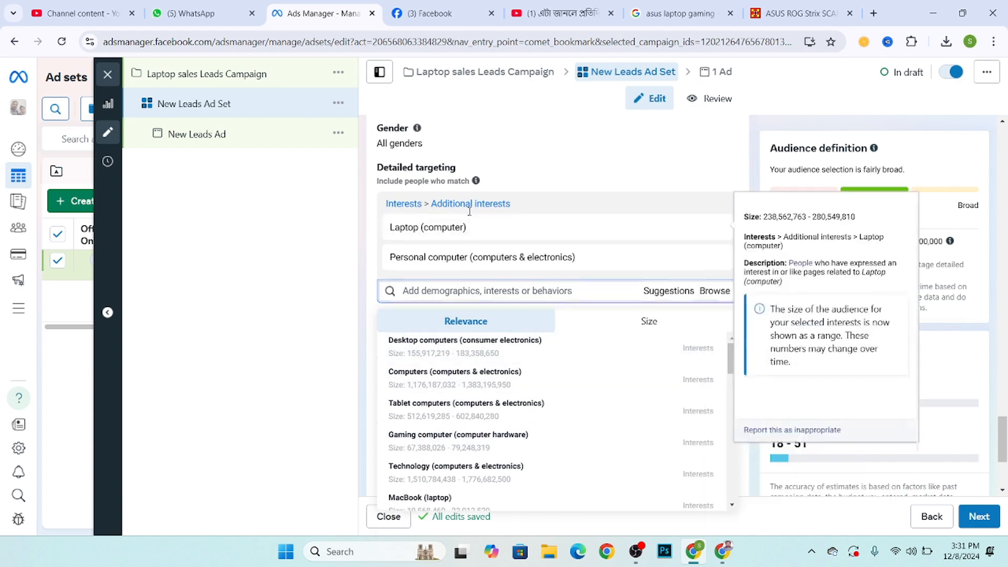
scroll(478, 280, "up", 10)
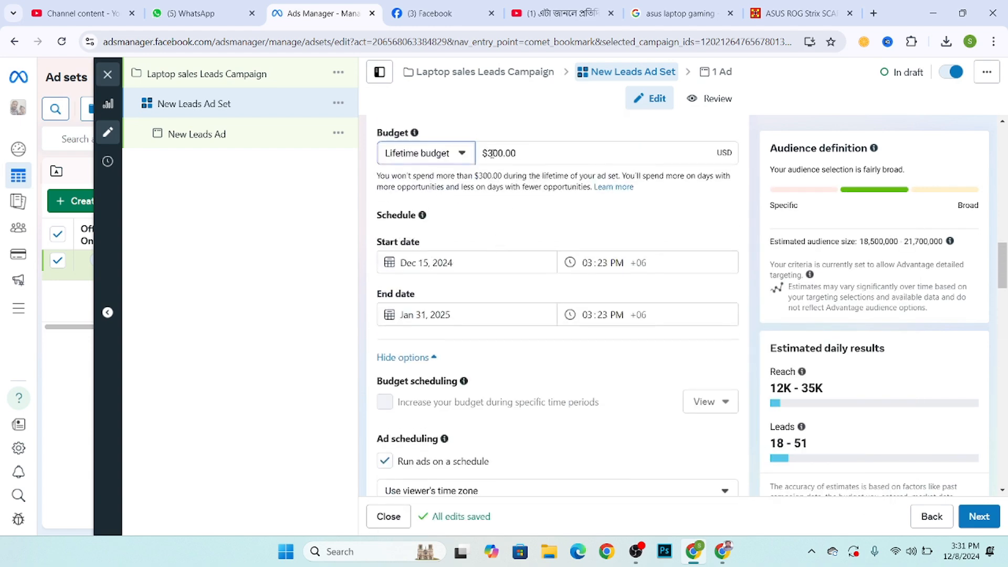
scroll(496, 227, "up", 1)
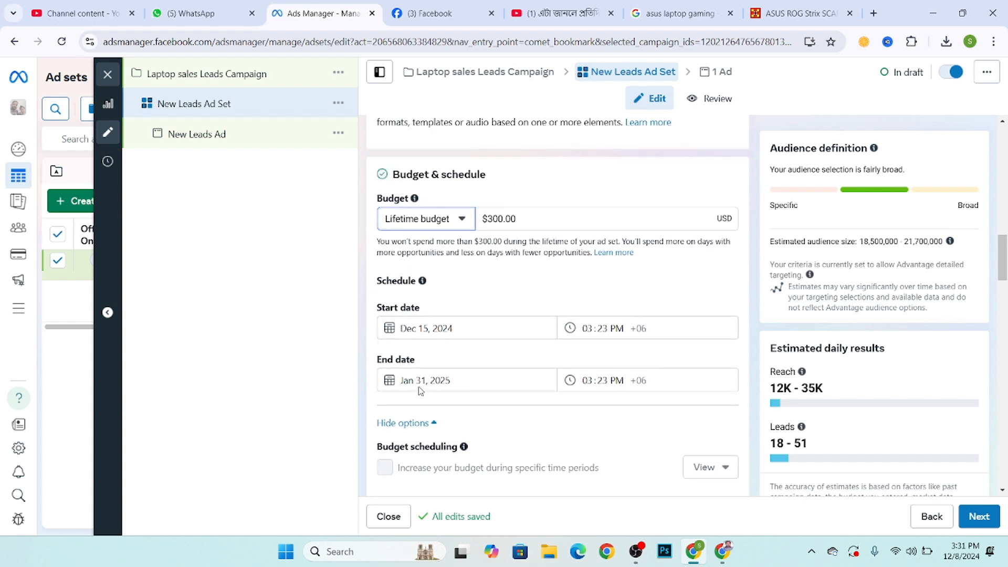
left_click(427, 379)
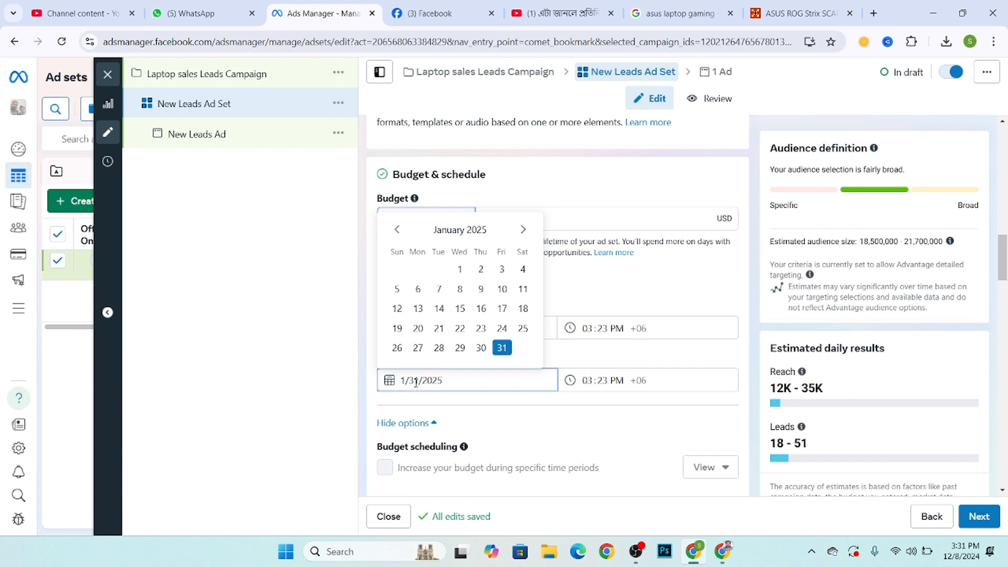
left_click(398, 231)
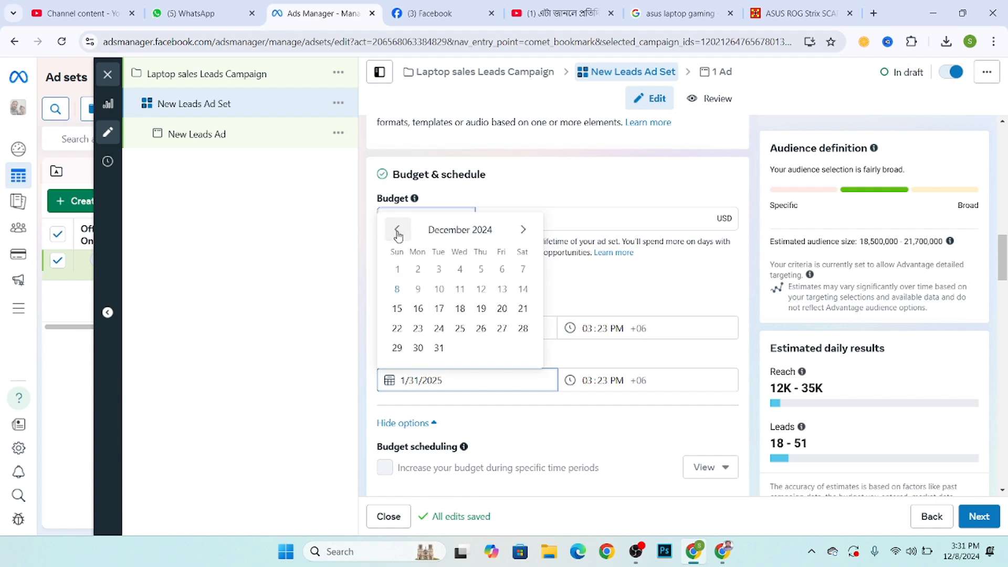
left_click(438, 347)
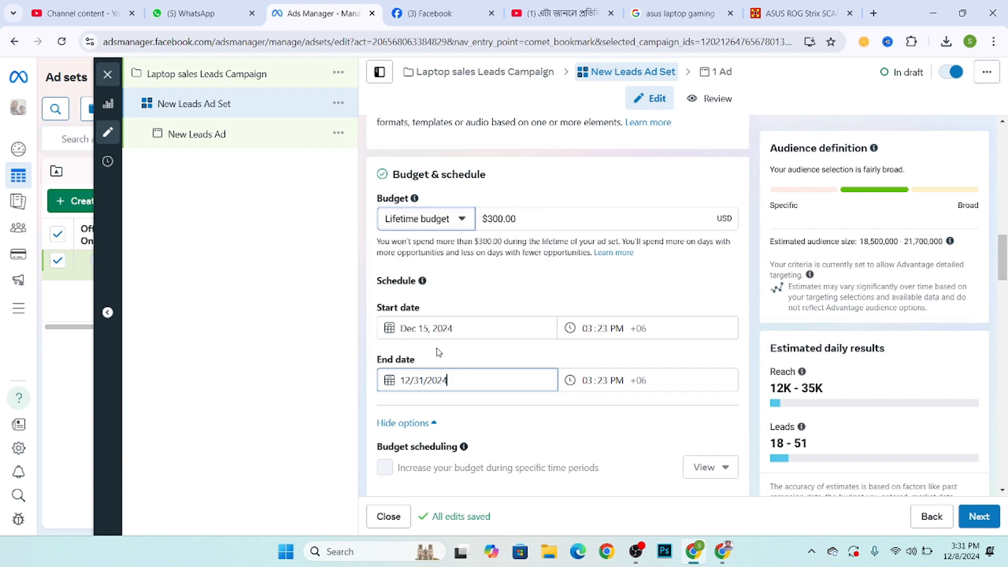
left_click(321, 363)
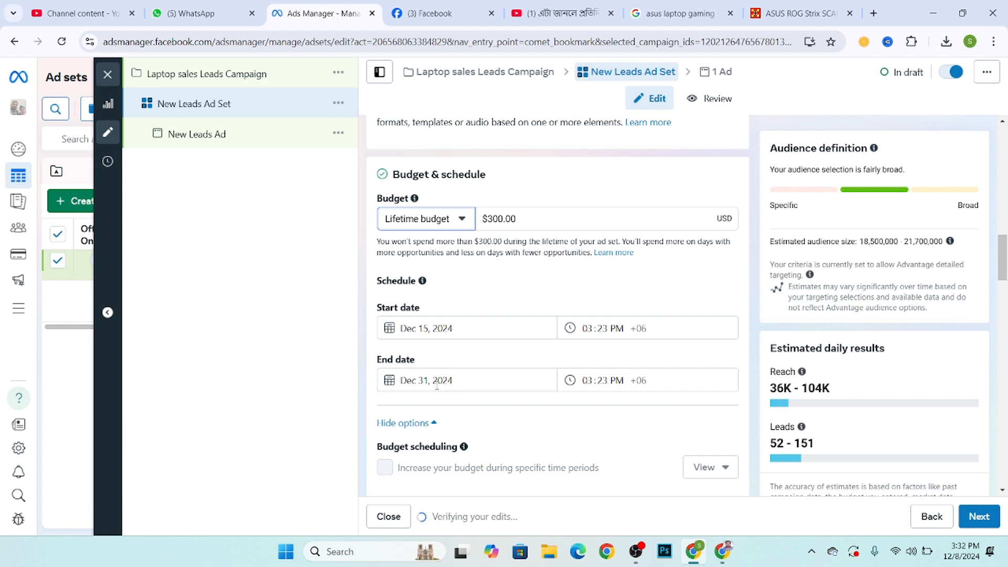
scroll(443, 384, "up", 1)
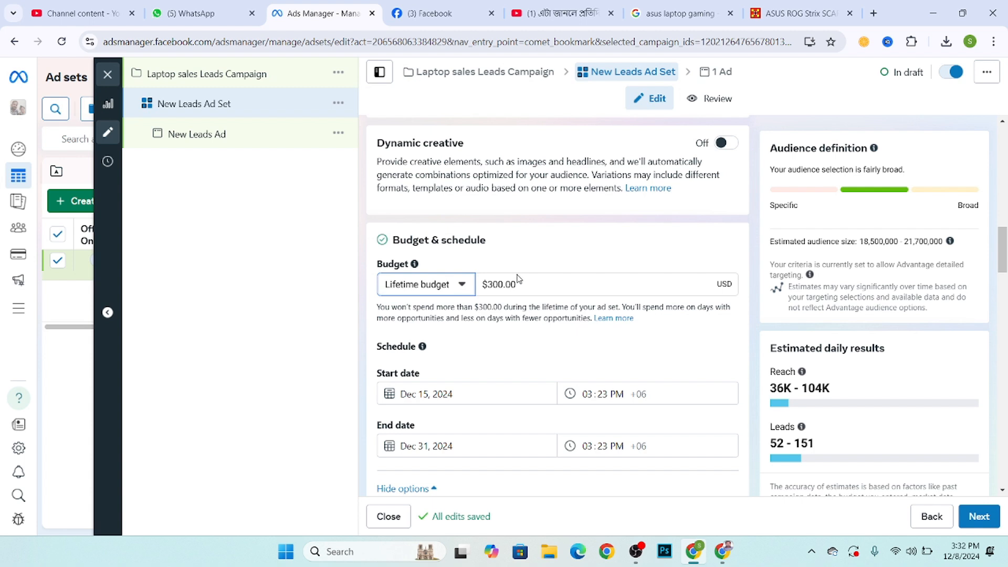
Step: Show the additional placement options and switch the ad set from Advantage+ to Manual placements
scroll(517, 279, "down", 8)
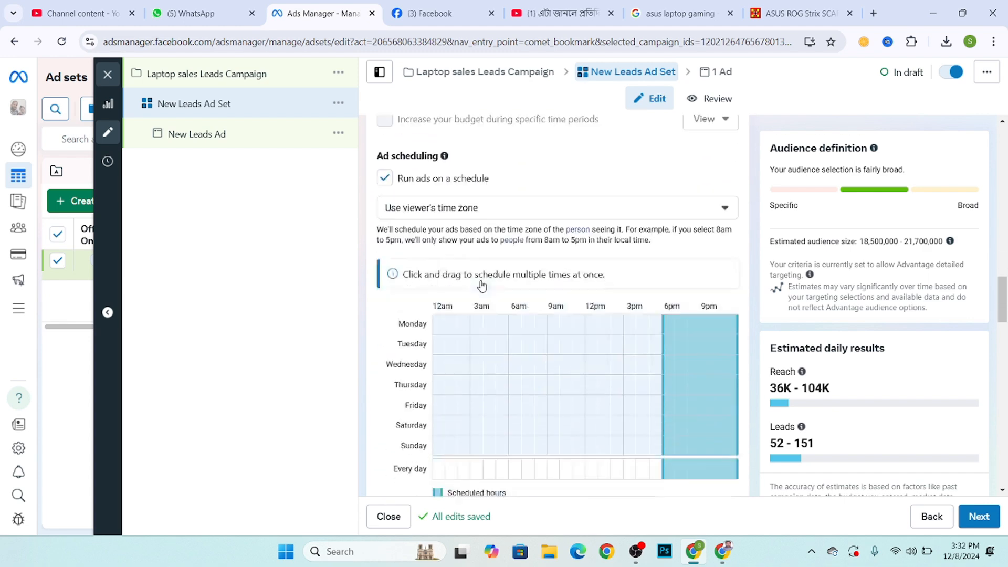
scroll(481, 285, "down", 10)
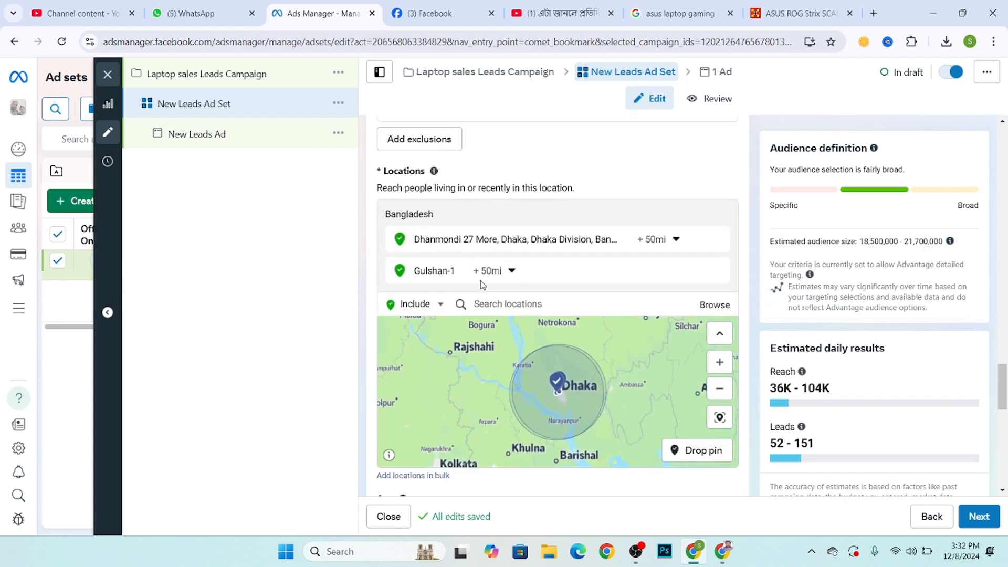
scroll(482, 285, "down", 8)
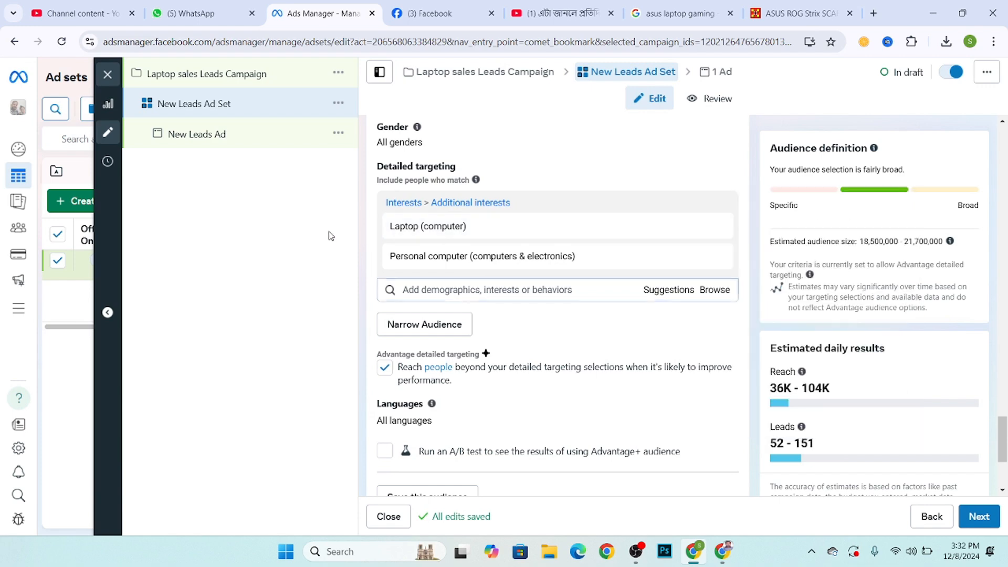
scroll(441, 258, "down", 4)
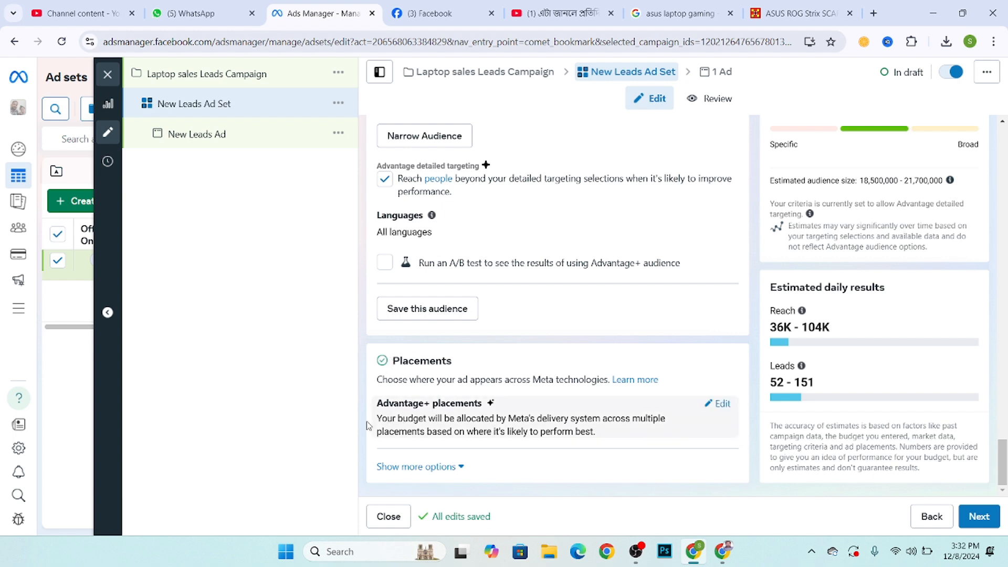
left_click_drag(389, 362, 553, 366)
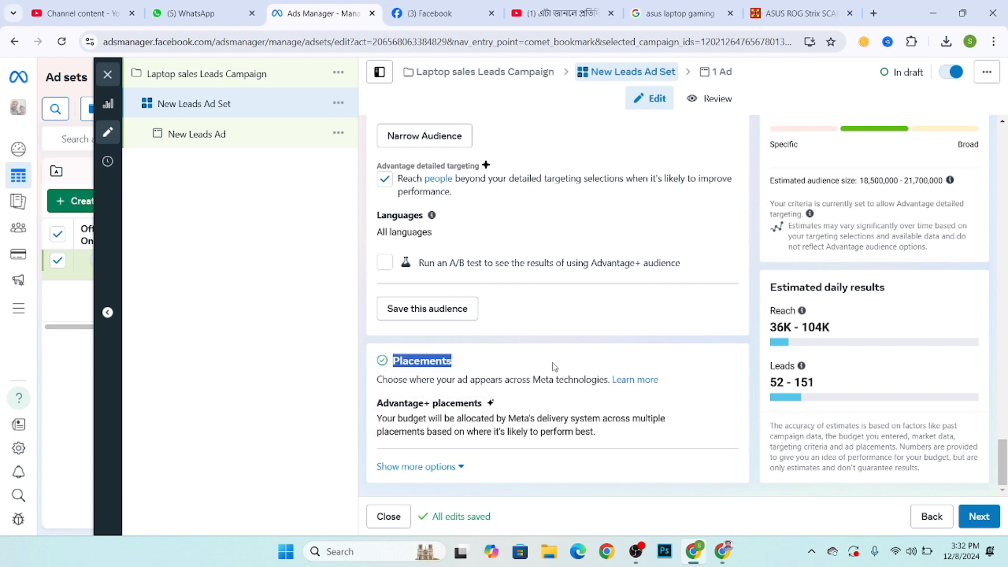
left_click(445, 466)
scroll(445, 466, "down", 3)
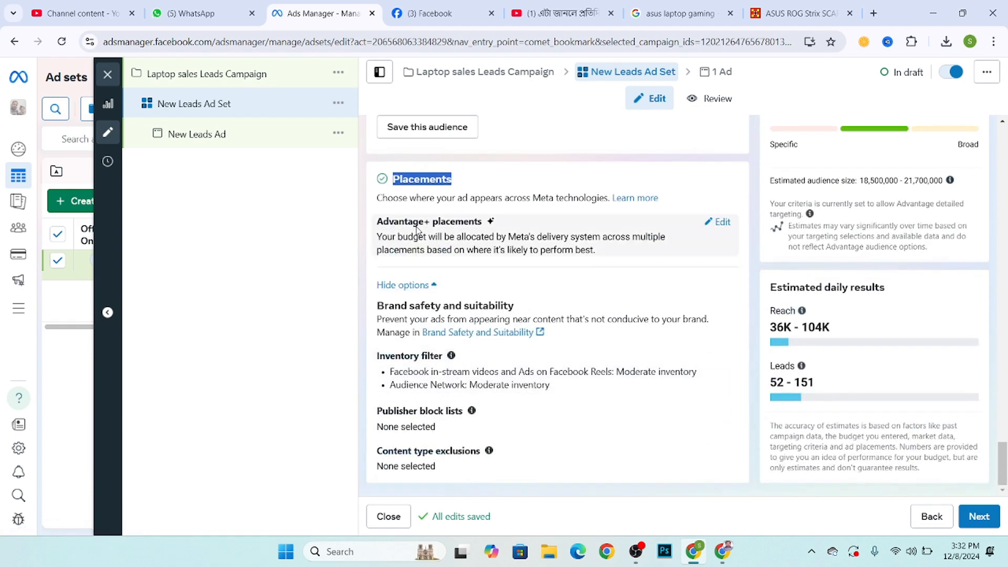
left_click(718, 222)
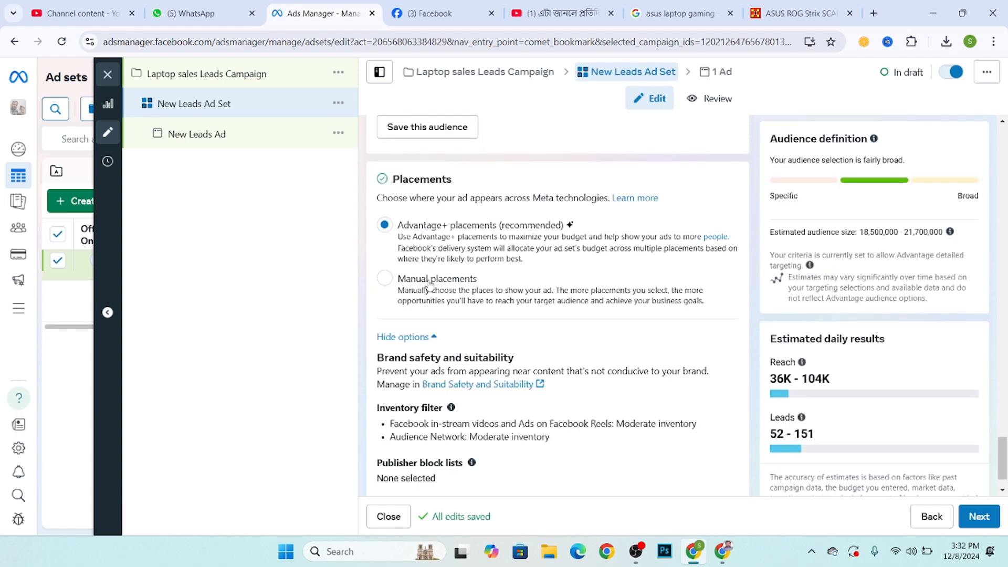
left_click(385, 279)
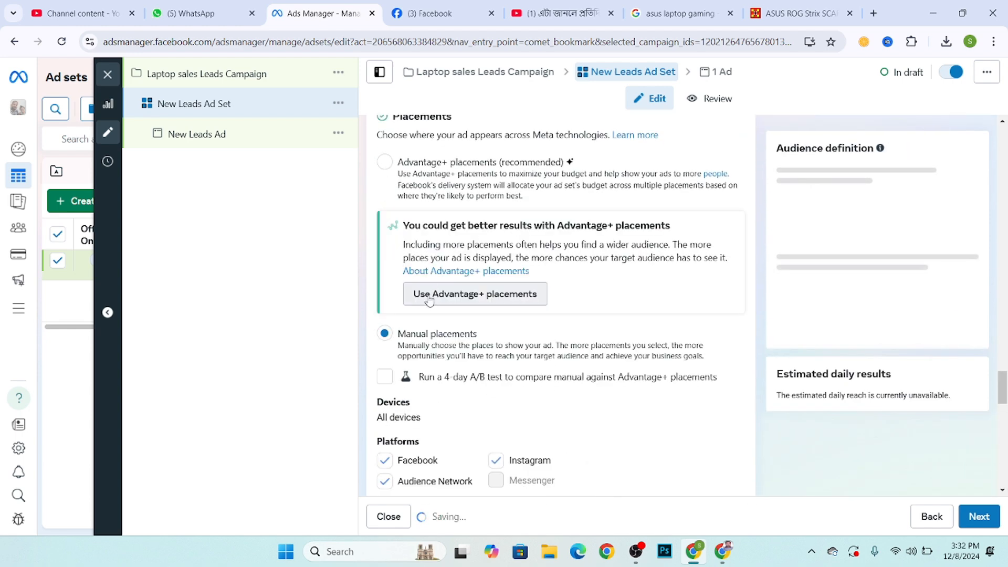
Step: Exclude the Audience Network and Instagram platforms, leaving only Facebook placements selected, and review the placement list
scroll(413, 402, "down", 3)
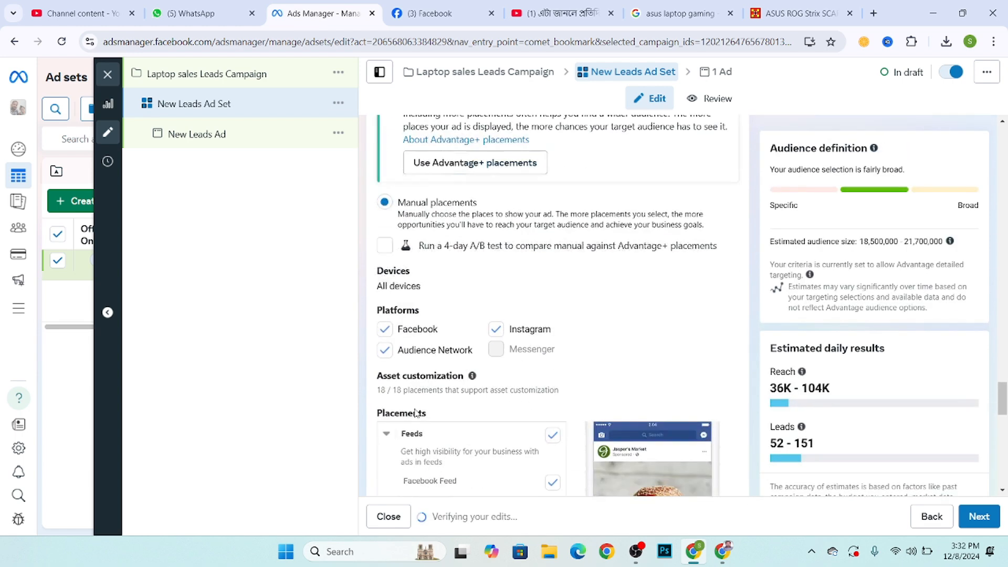
left_click(385, 350)
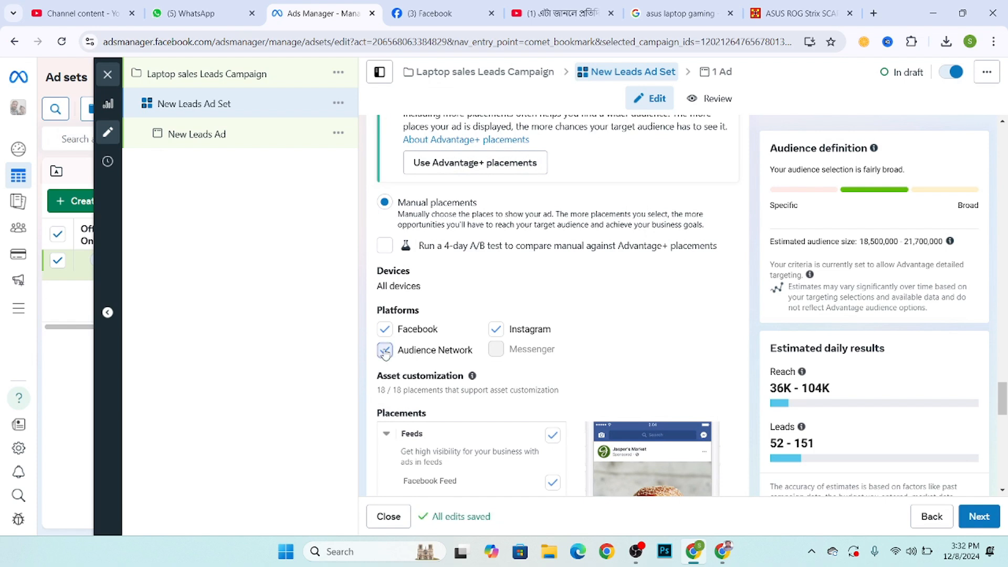
left_click(496, 329)
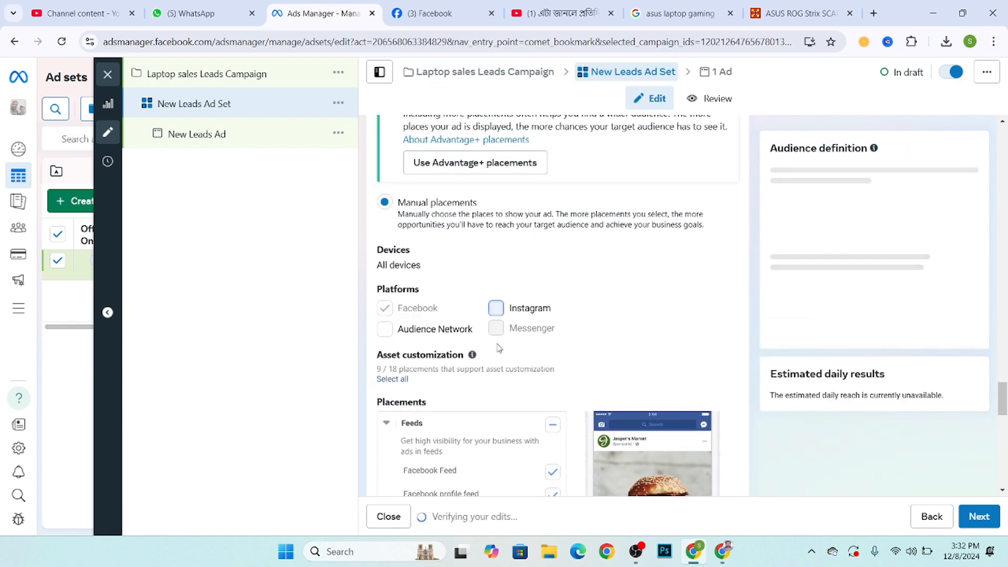
scroll(453, 319, "down", 12)
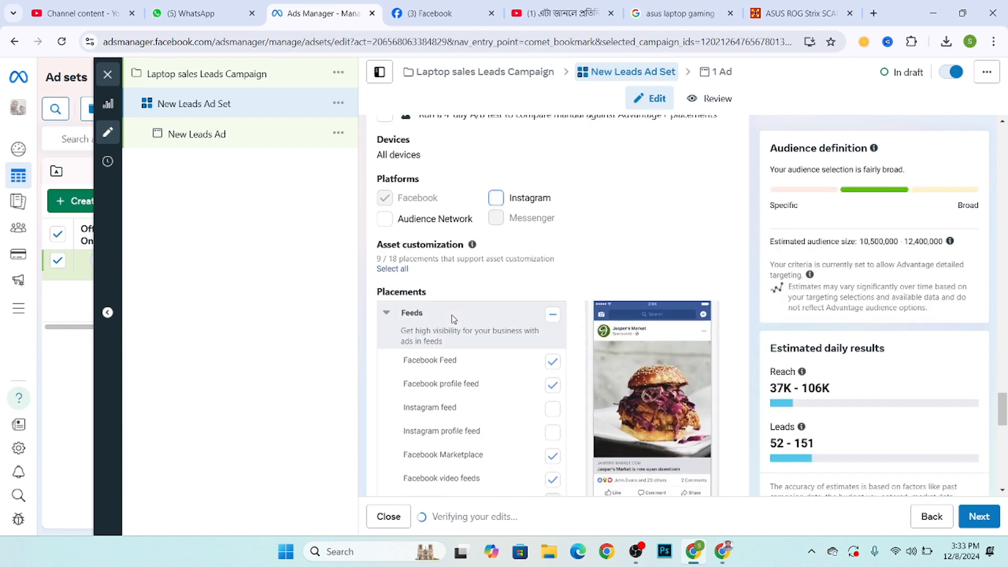
scroll(456, 298, "down", 2)
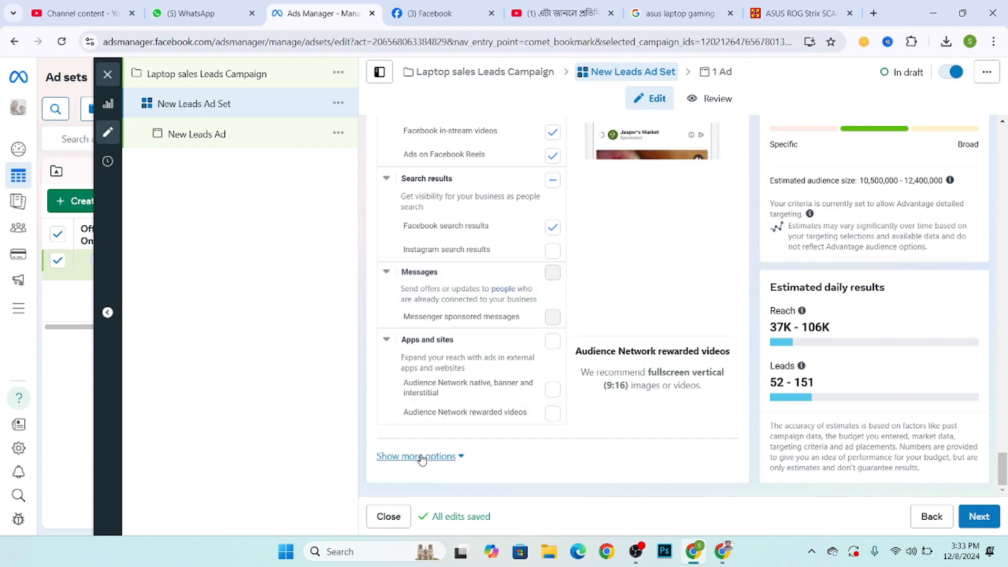
Step: Continue from the ad set to the New Leads Ad settings and view the ad's identity section
left_click(978, 515)
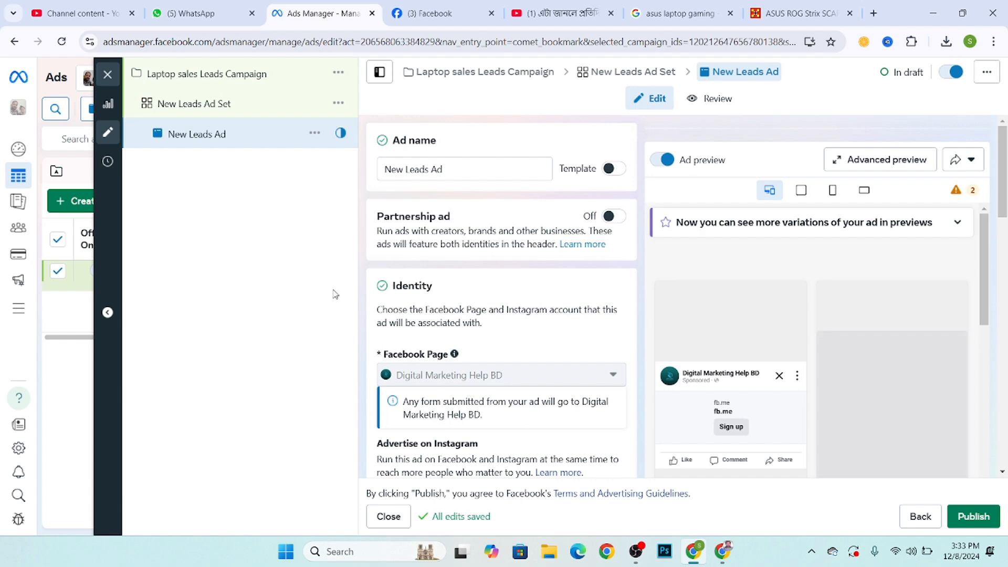
scroll(499, 242, "down", 3)
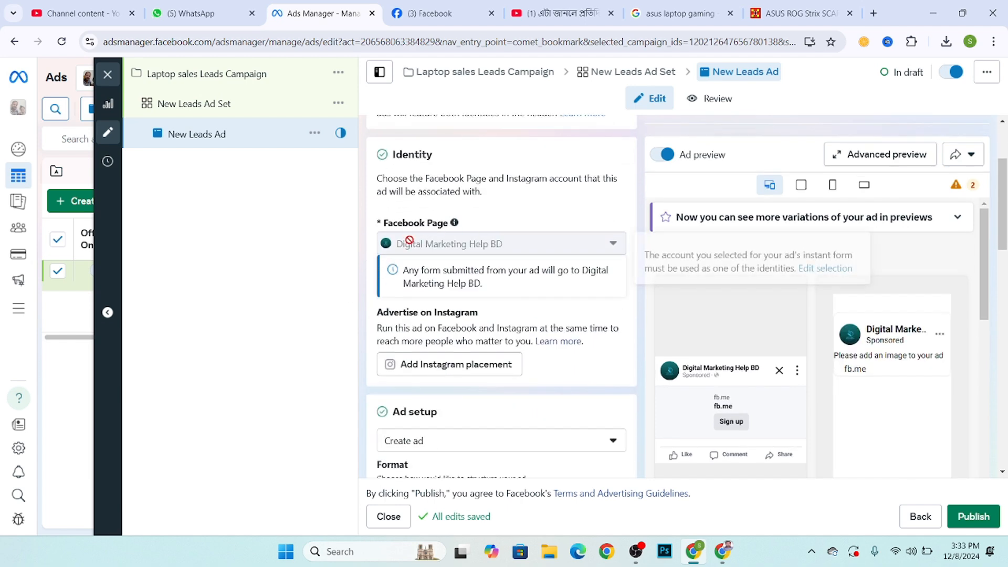
Step: Review the ad's Facebook Page identity, Instagram option, ad format choices and multi-advertiser setting down to the ad creative section
left_click_drag(403, 244, 566, 244)
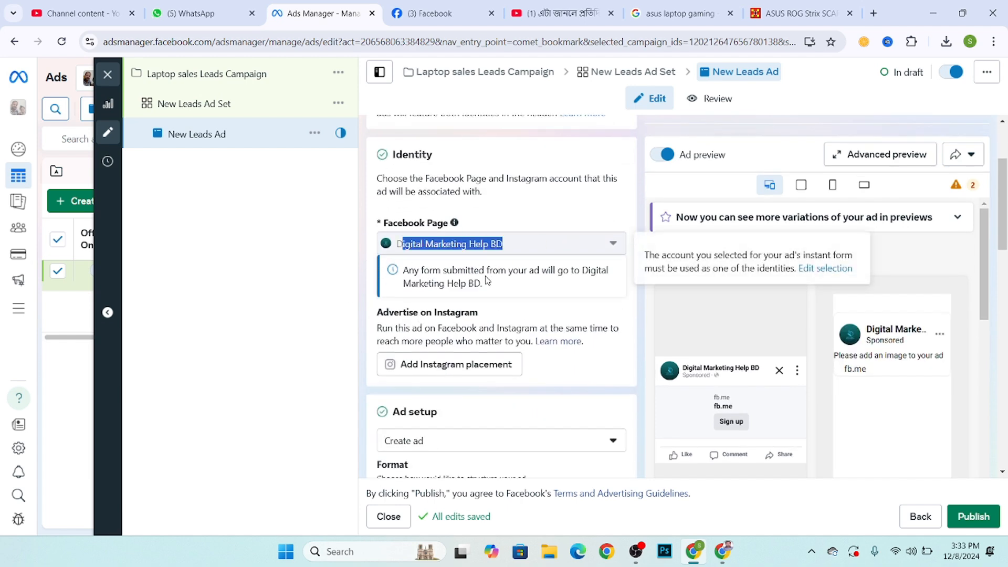
scroll(442, 289, "down", 2)
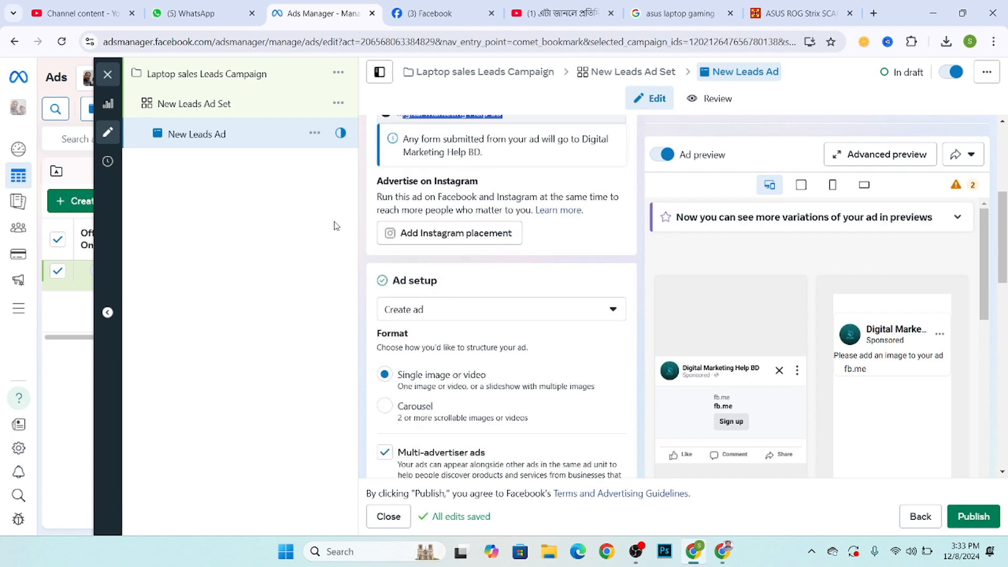
left_click_drag(336, 226, 606, 239)
scroll(424, 241, "down", 1)
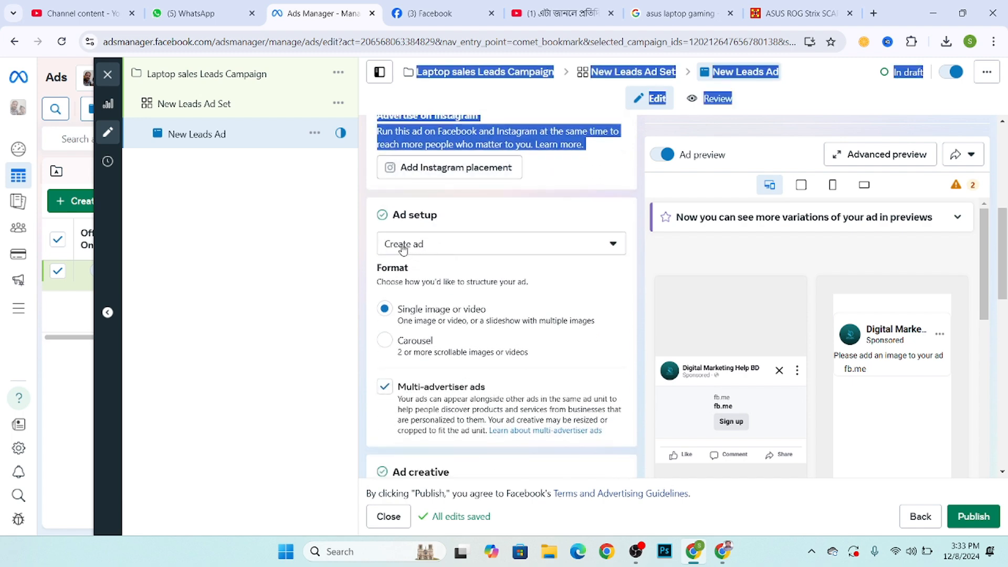
scroll(511, 239, "down", 1)
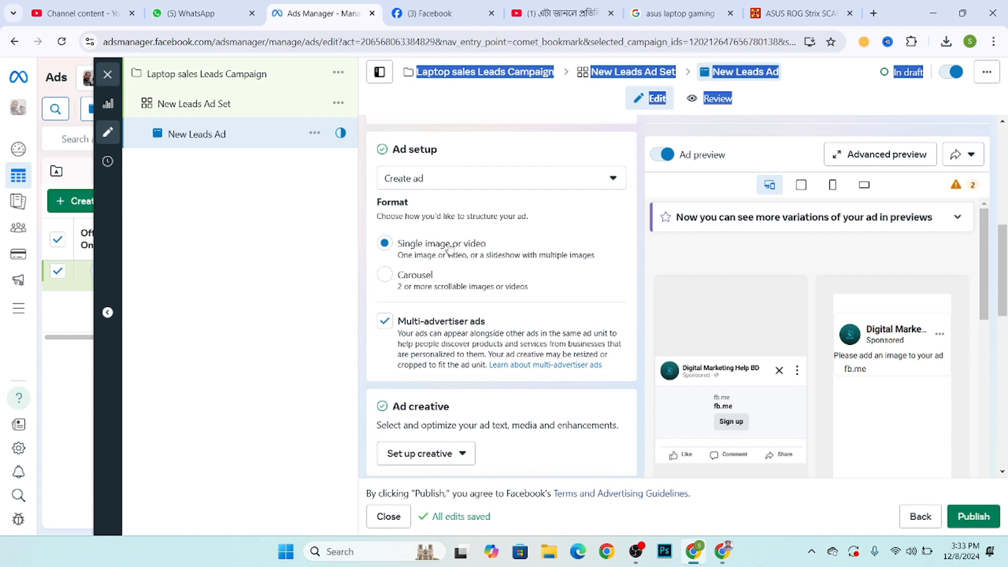
scroll(430, 248, "down", 3)
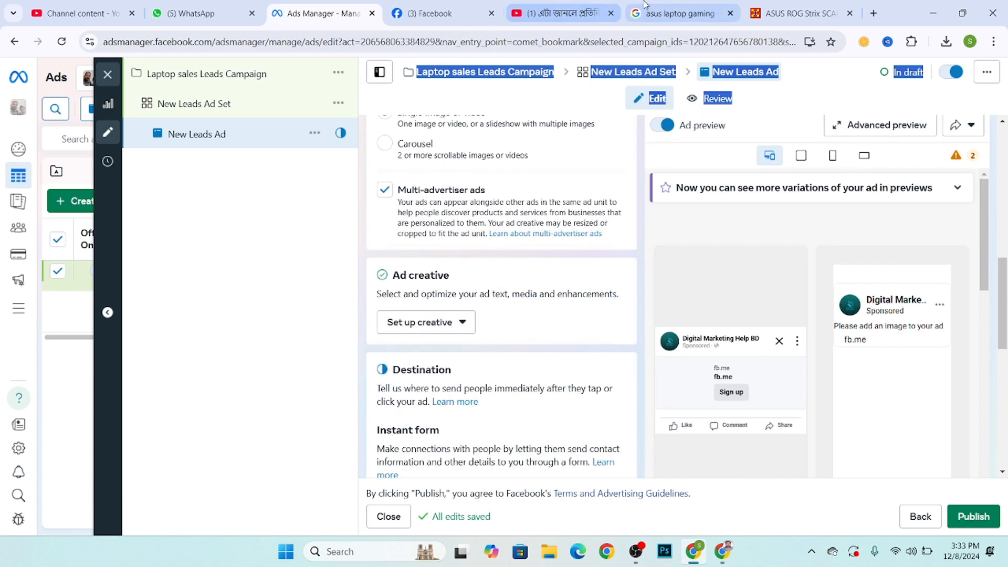
Step: Search the web for "jpeg to jpg" in a new browser tab and open CloudConvert's JPEG to JPG Converter
left_click(675, 13)
left_click(797, 12)
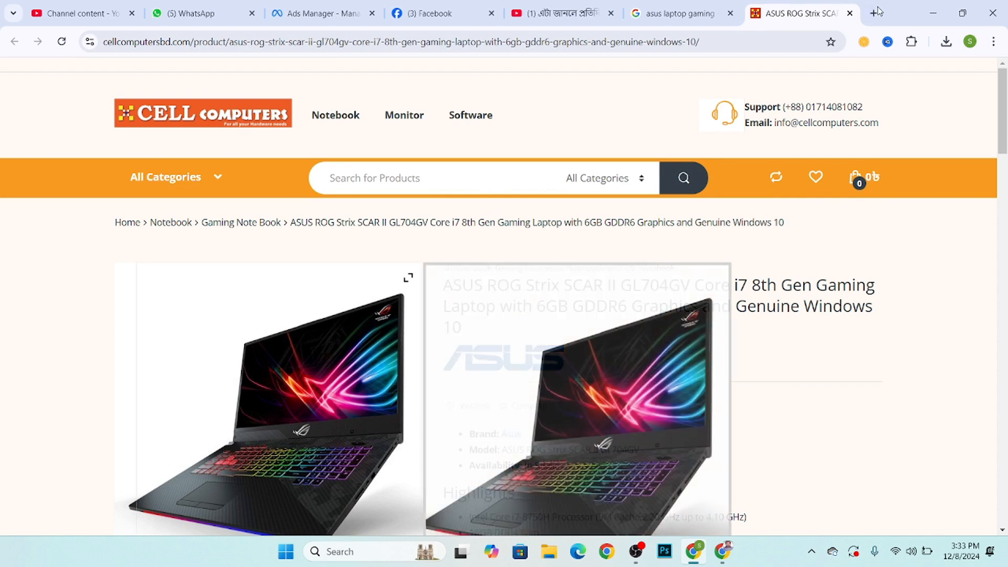
left_click(873, 13)
type("h")
key("BackSpace")
key("BackSpace")
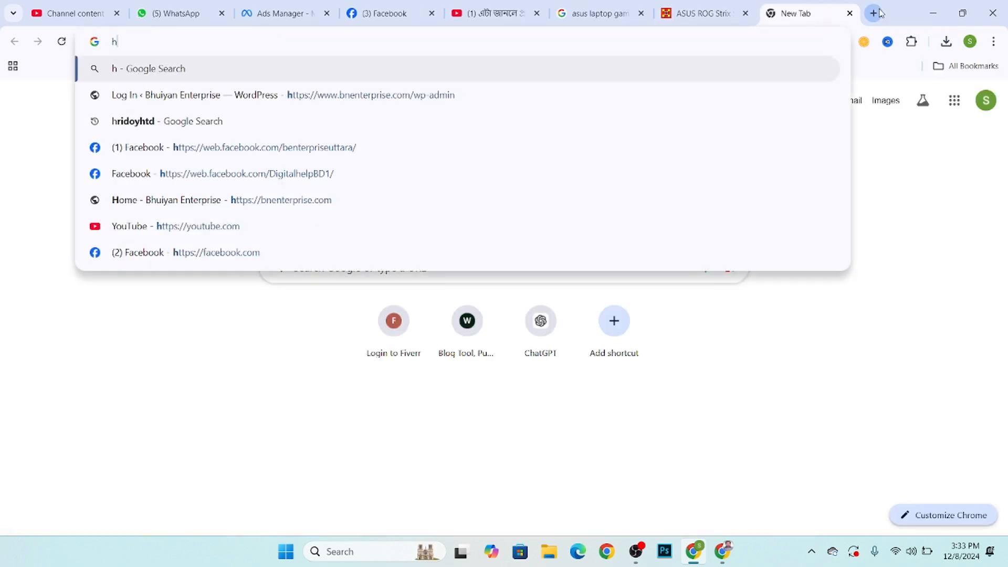
type("jpeg")
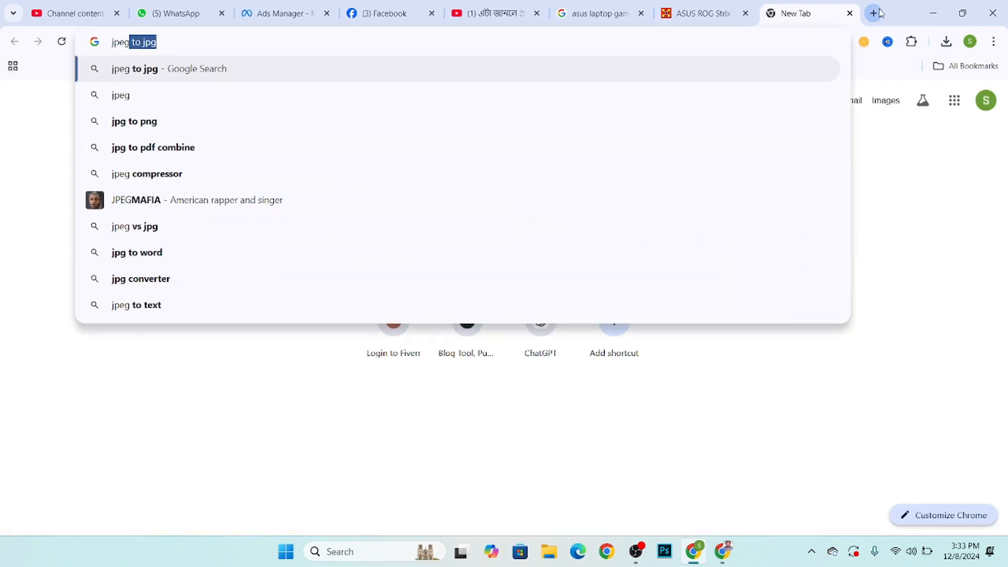
key("Return")
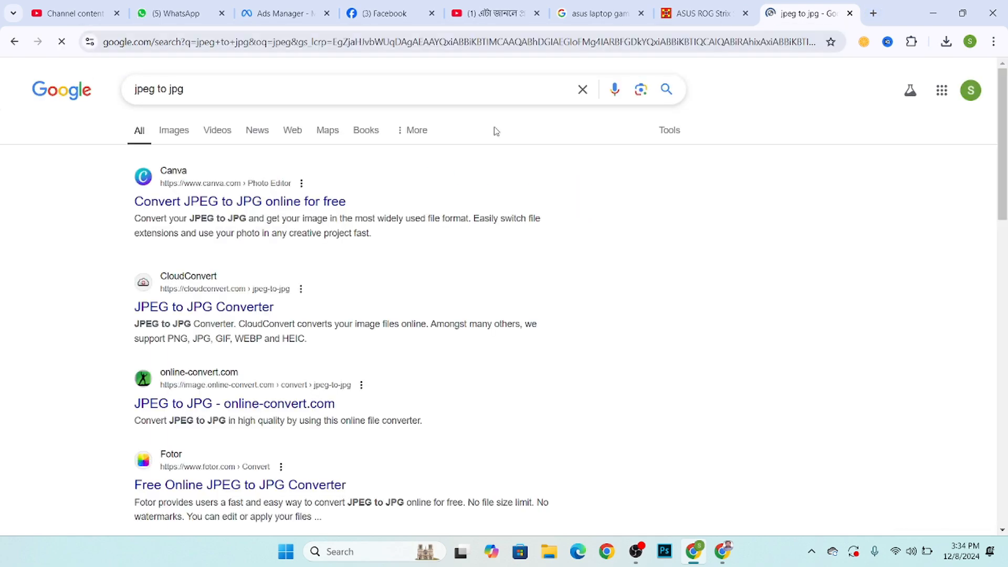
left_click(162, 310)
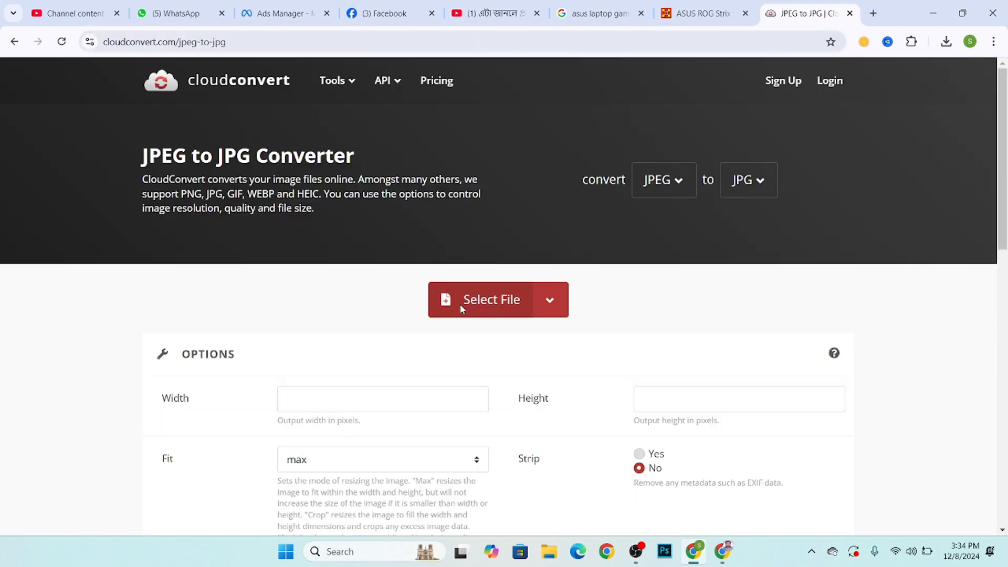
Step: Convert the laptop image gl704gv-01-500x500 from the Desktop to JPG and download the converted file
left_click(460, 304)
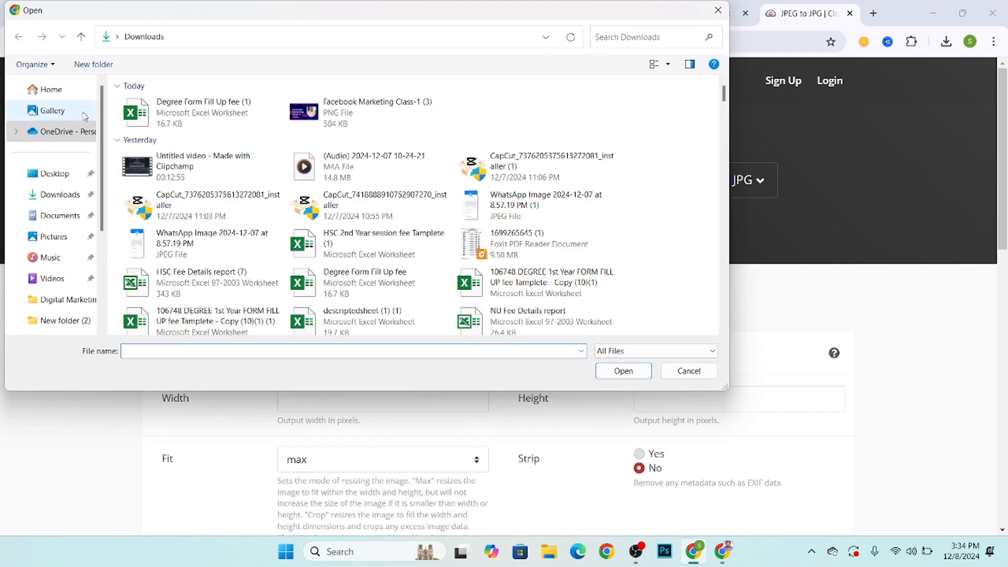
left_click(55, 174)
left_click(599, 223)
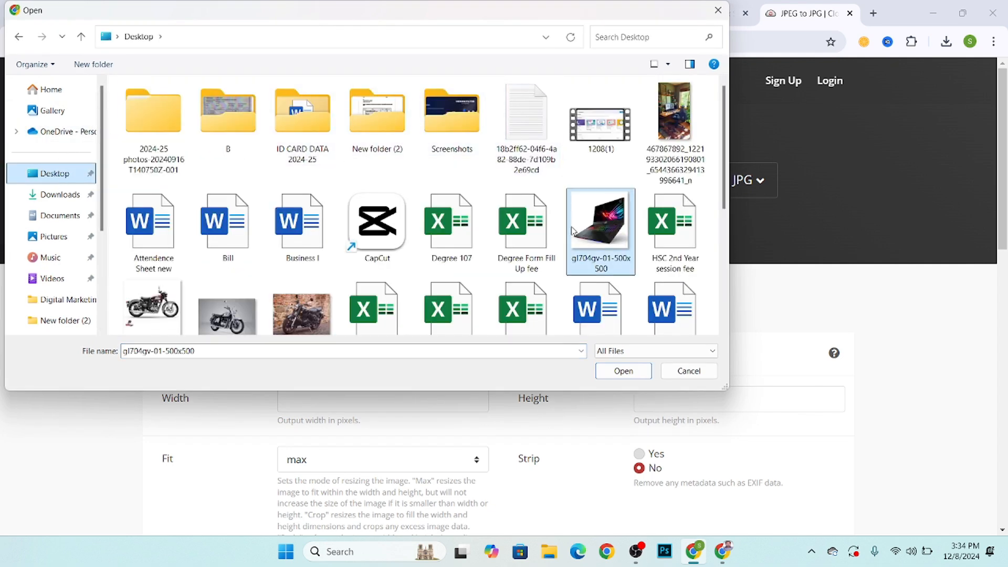
left_click(622, 370)
scroll(315, 321, "down", 1)
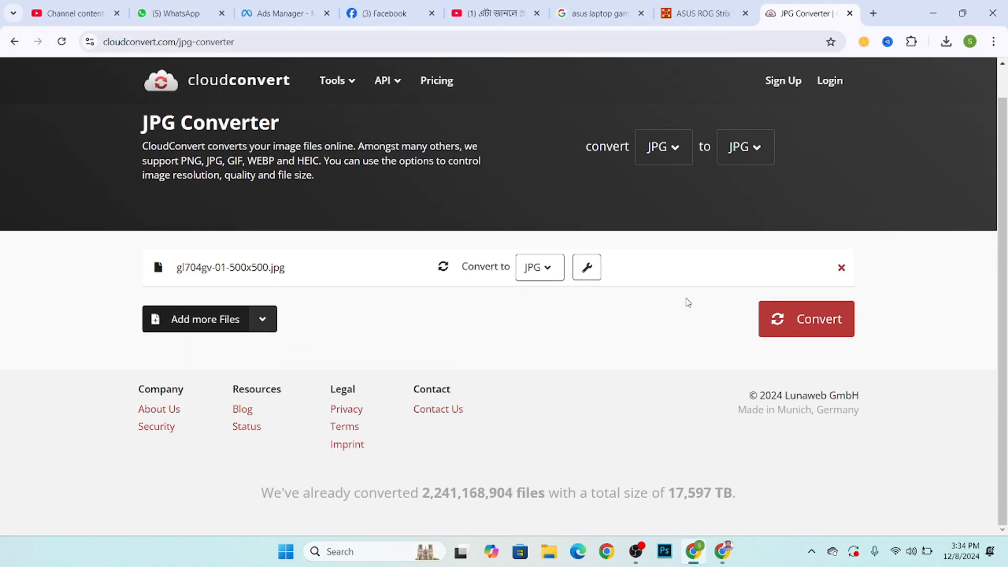
left_click(785, 318)
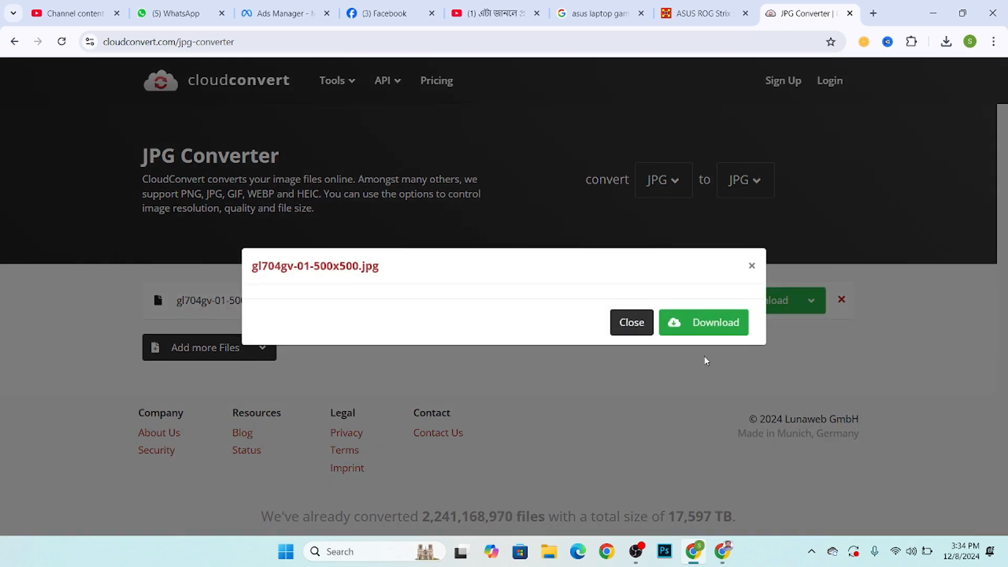
left_click(703, 330)
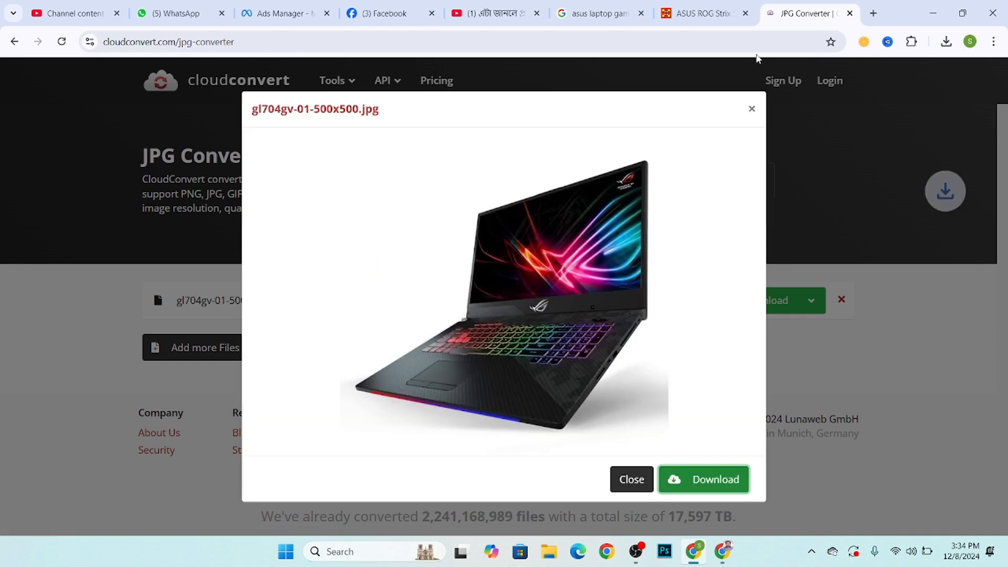
Step: Return to the New Leads Ad in Ads Manager and review the single image format and multi-advertiser ads option
left_click(698, 13)
left_click(418, 6)
left_click(303, 8)
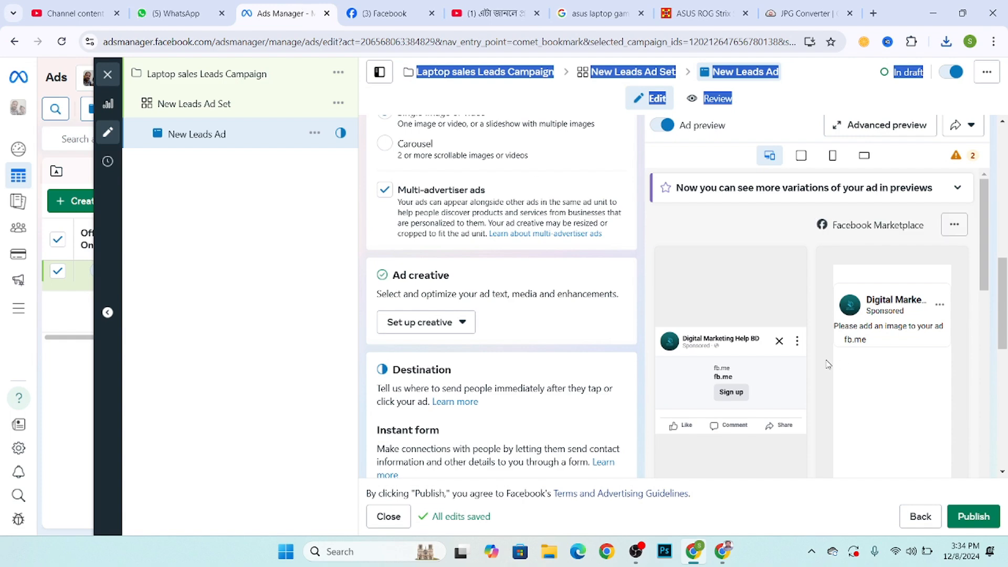
scroll(452, 331, "down", 1)
scroll(414, 254, "up", 3)
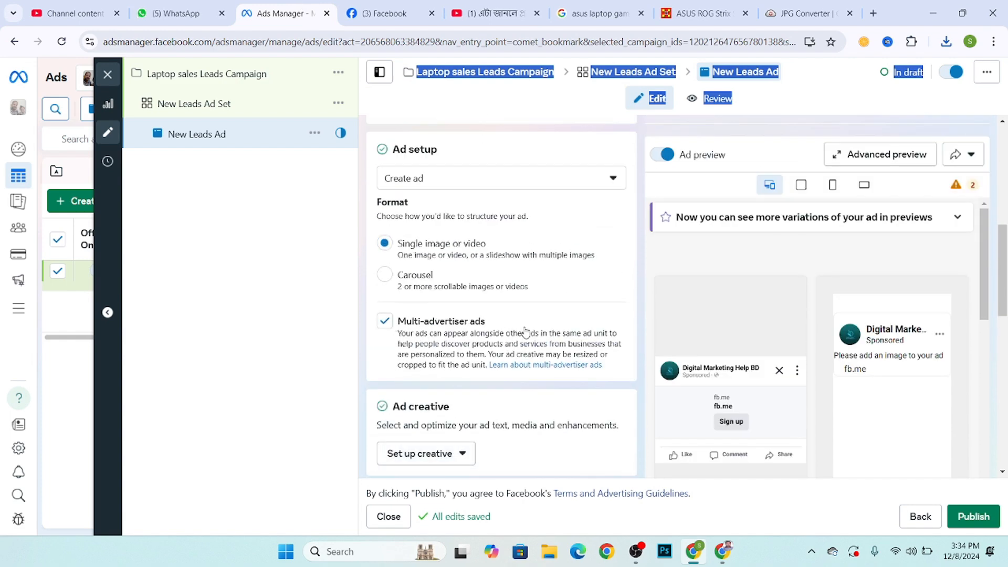
left_click_drag(520, 323, 381, 332)
left_click(318, 330)
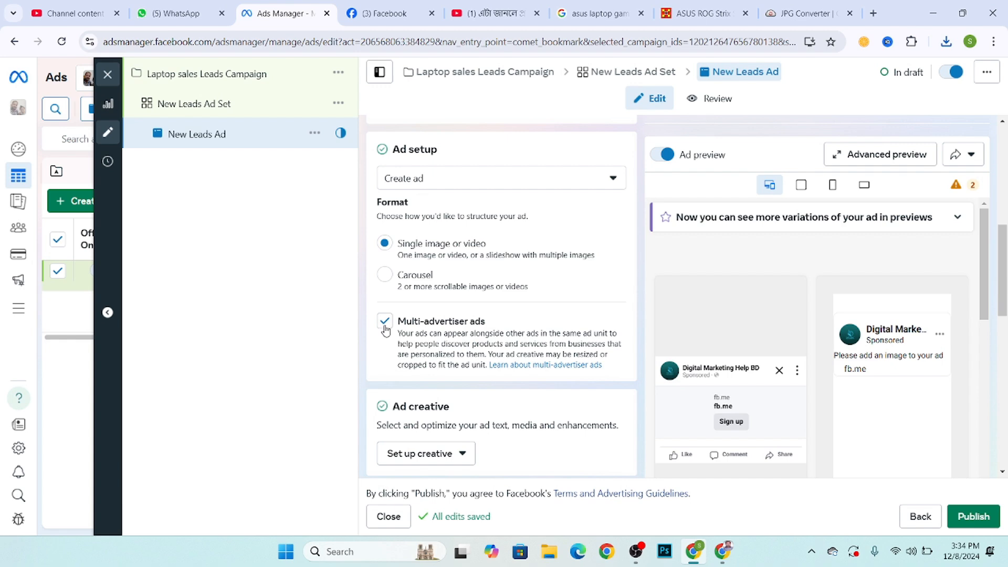
Step: Start setting up the ad creative as an image ad
scroll(444, 304, "down", 3)
left_click(448, 326)
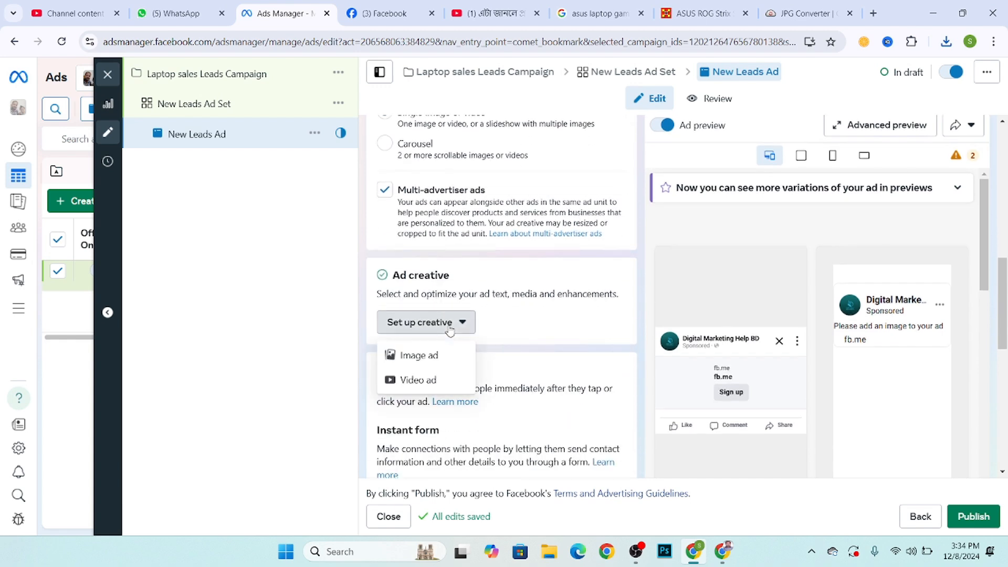
left_click(417, 355)
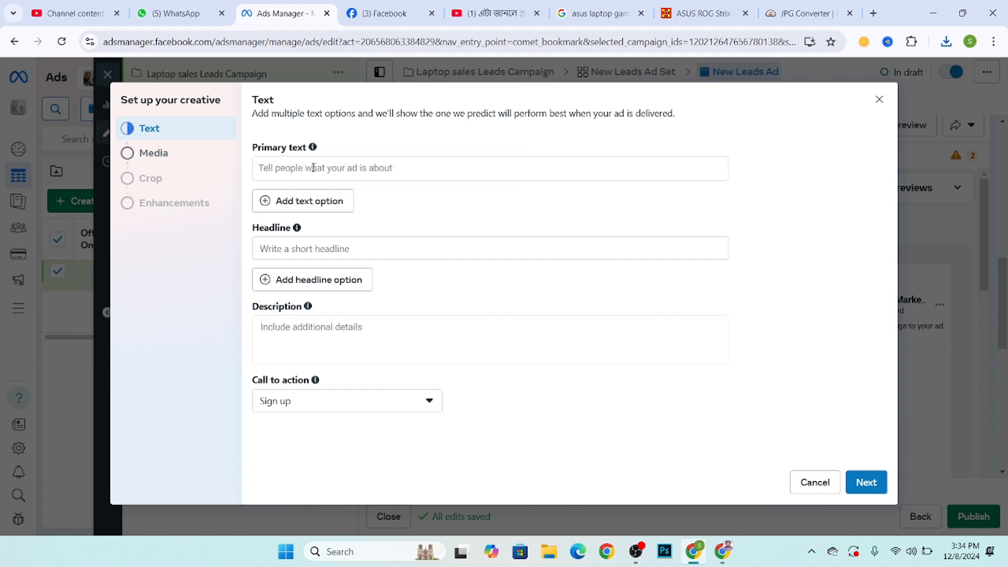
Step: Copy the ASUS ROG Strix SCAR II laptop title from the Cell Computers page into the primary text and continue to the media selection
left_click(313, 168)
left_click(692, 13)
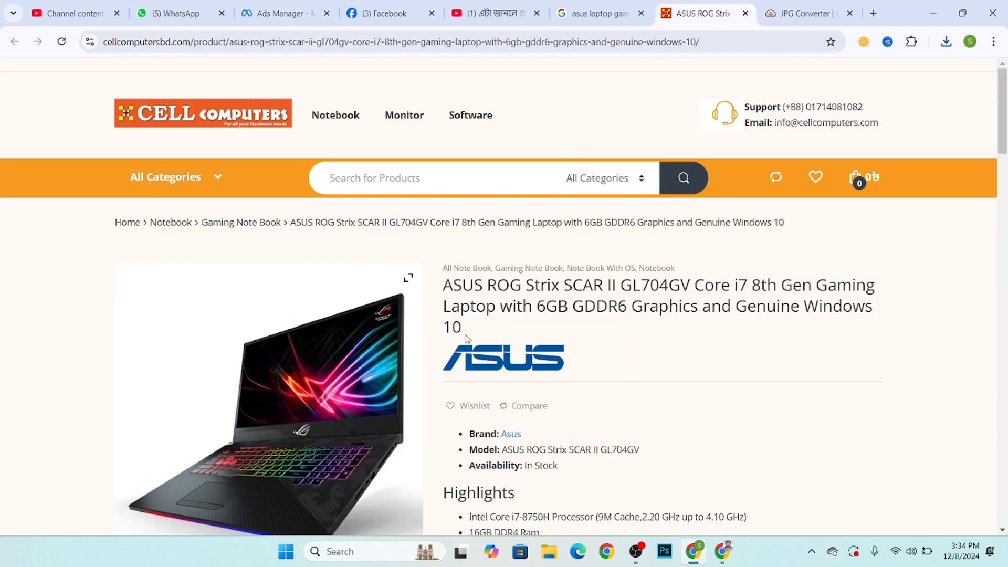
left_click_drag(446, 282, 501, 333)
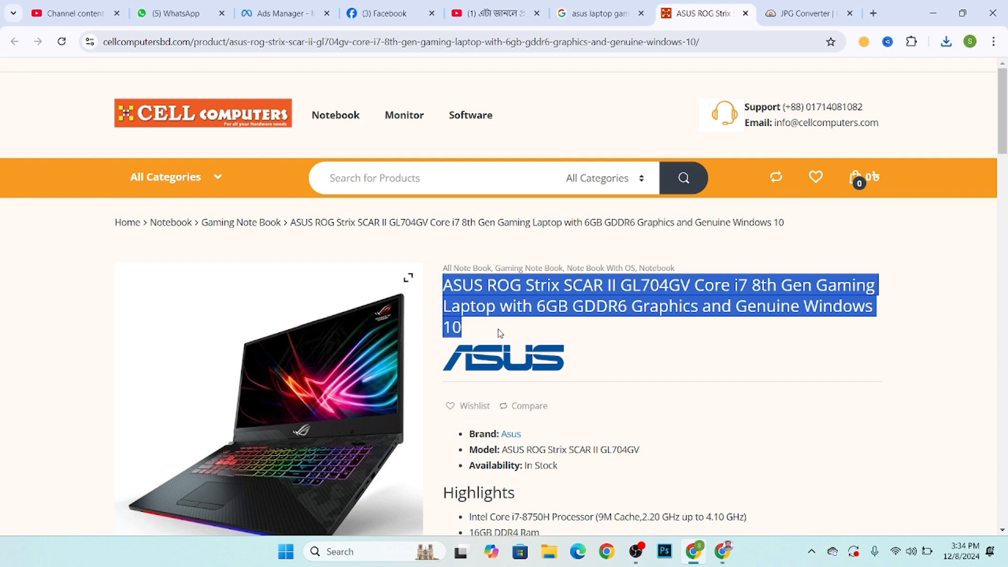
key("ctrl+c")
left_click(278, 14)
key("ctrl+v")
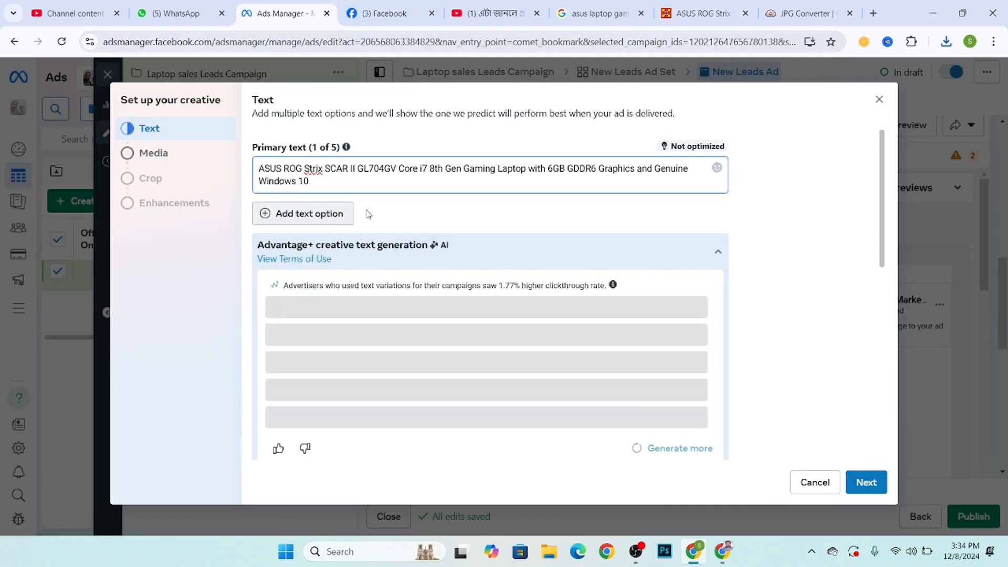
left_click(132, 267)
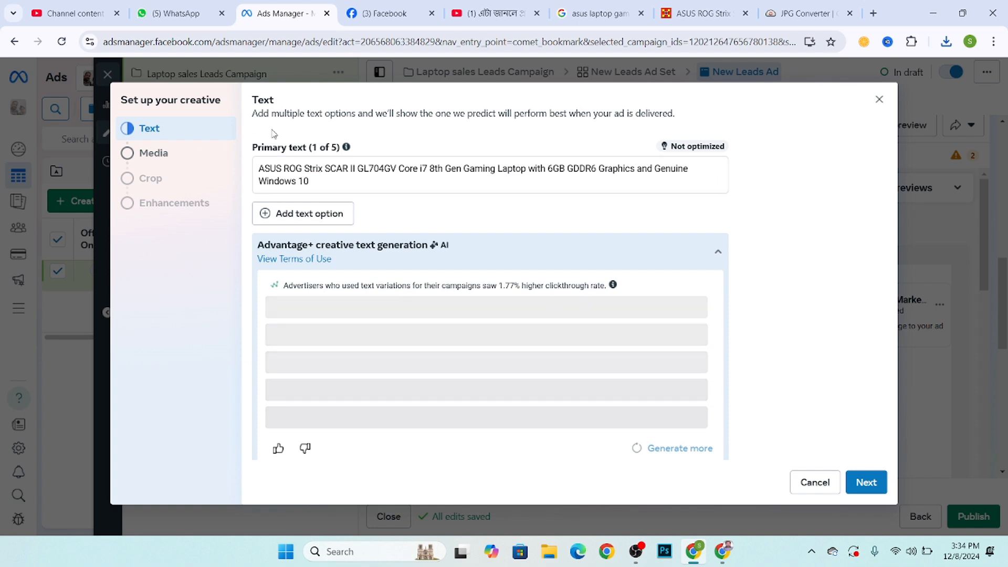
left_click(867, 482)
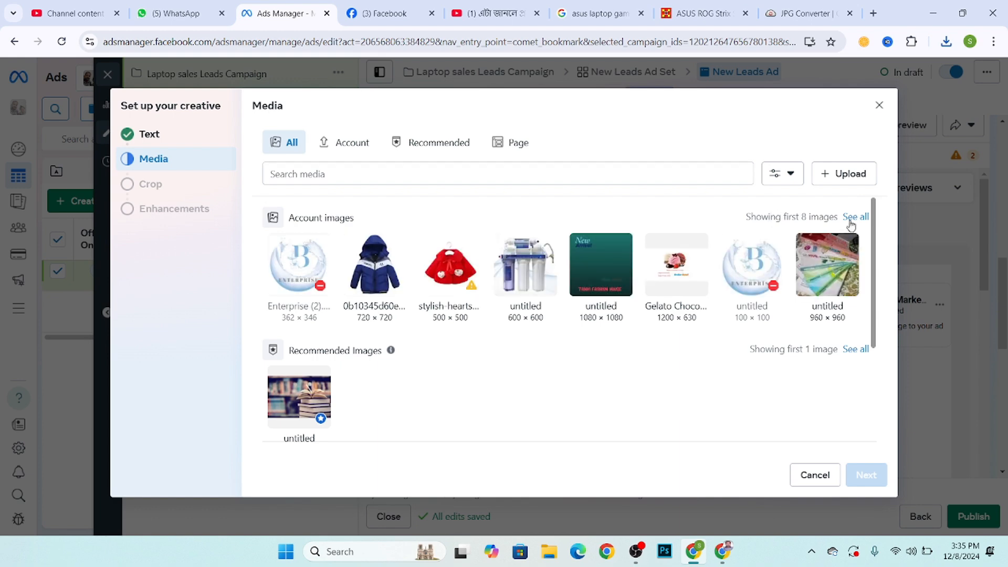
left_click(832, 174)
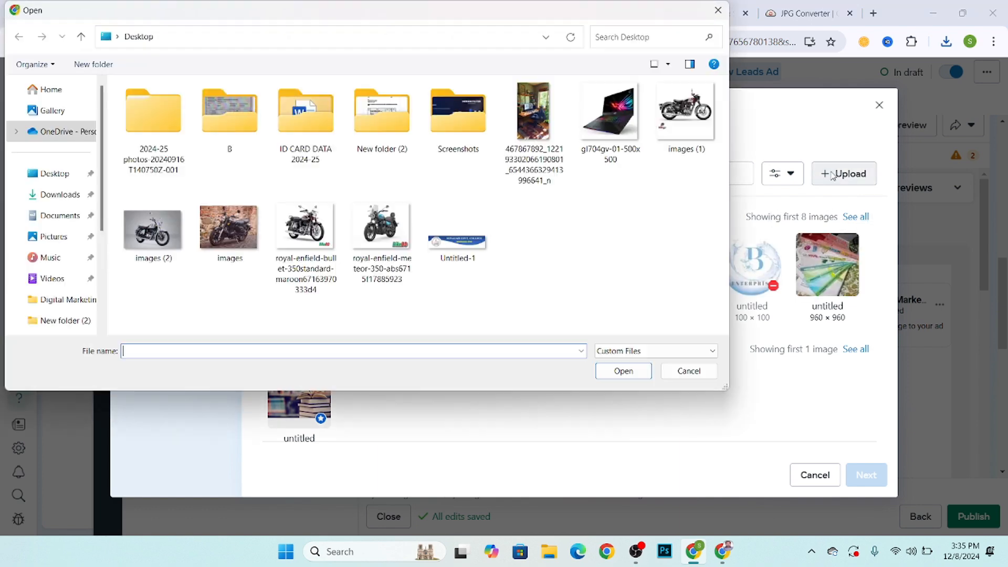
left_click(60, 195)
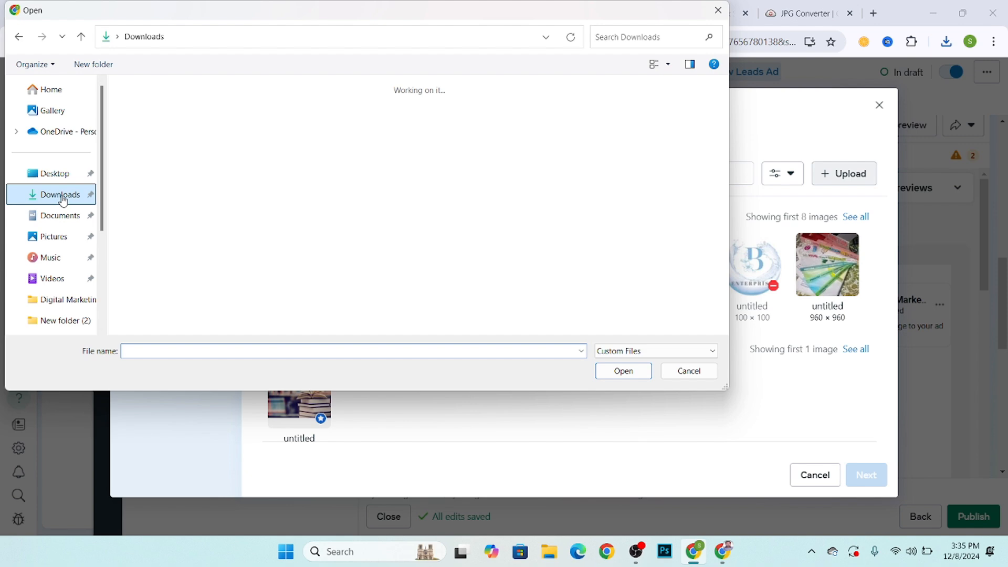
left_click(717, 12)
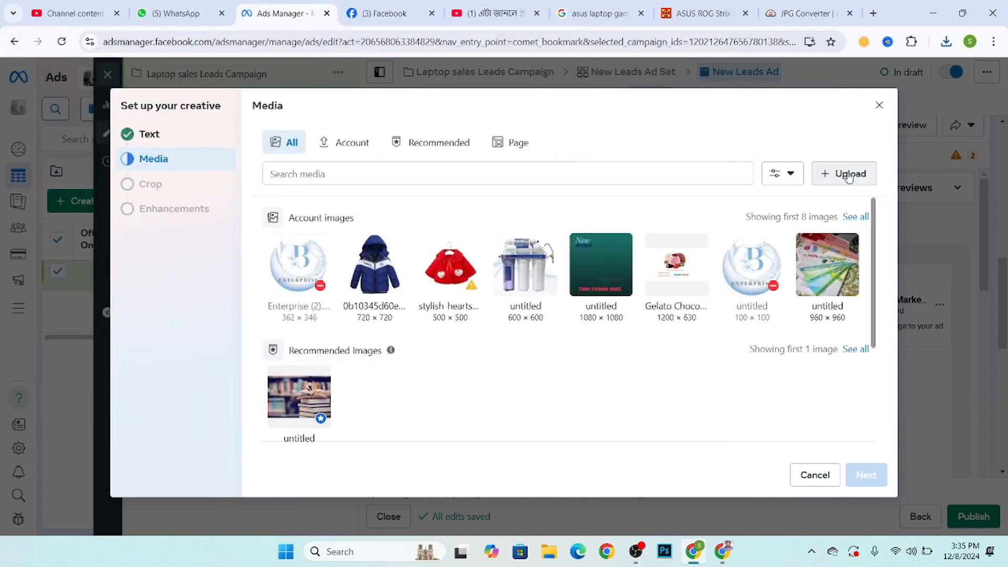
Step: Upload the laptop image gl704gv-01-500x500 from the Desktop to the ad media and check its image size notice
left_click(849, 175)
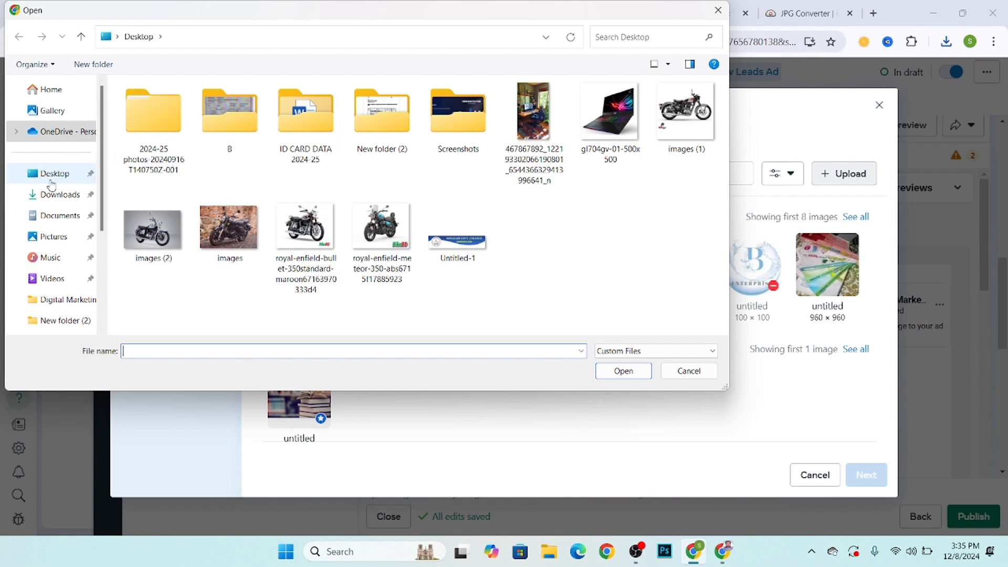
left_click(51, 180)
left_click(626, 134)
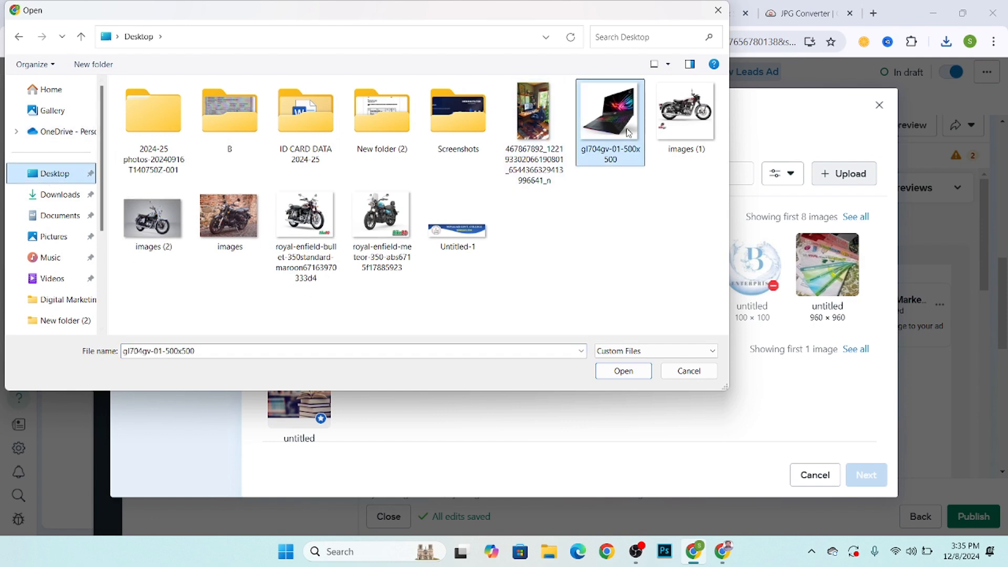
left_click(623, 371)
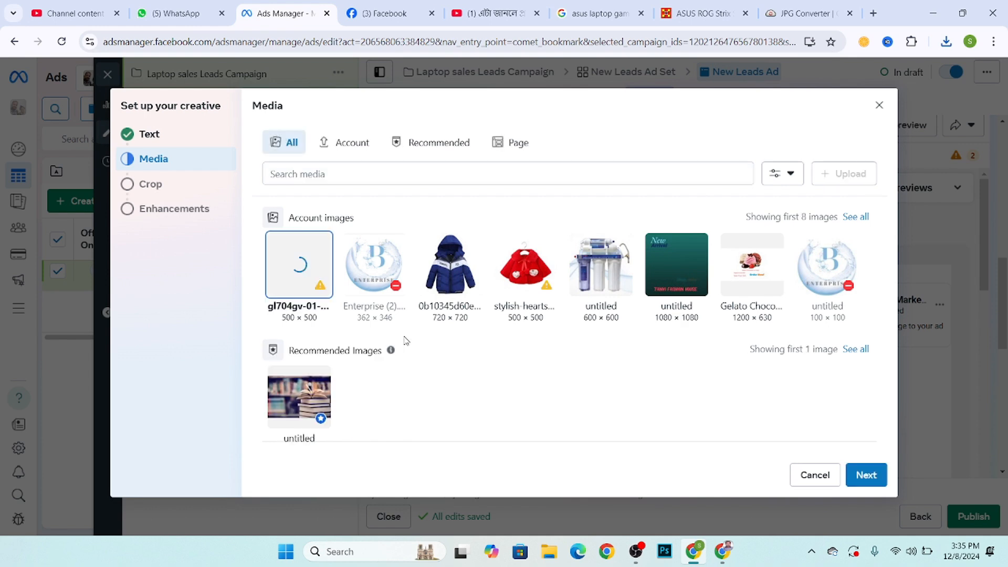
mouse_move(318, 285)
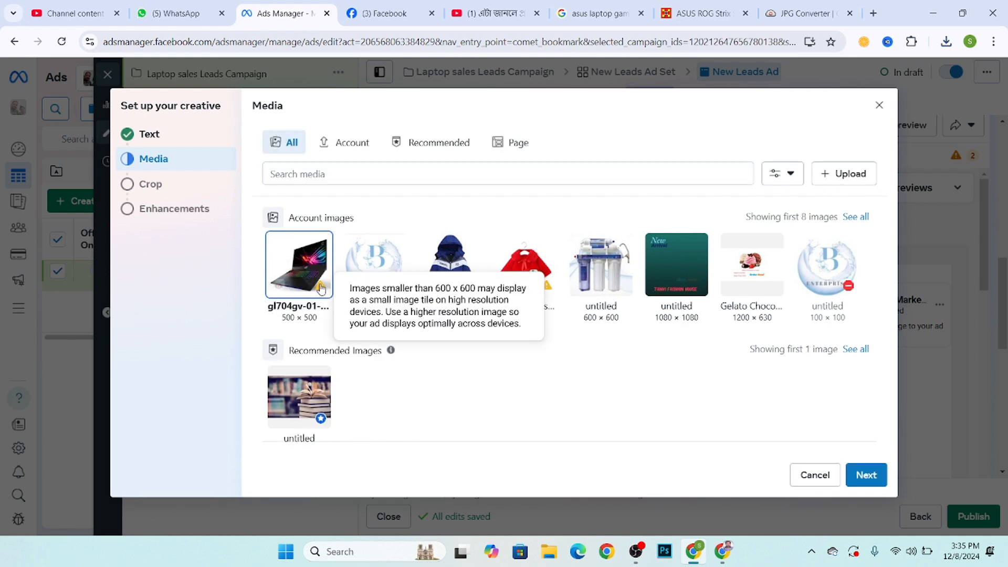
Step: Choose the converted gl704gv-01-500x500 JPG from Downloads for upload to the ad media
left_click(832, 178)
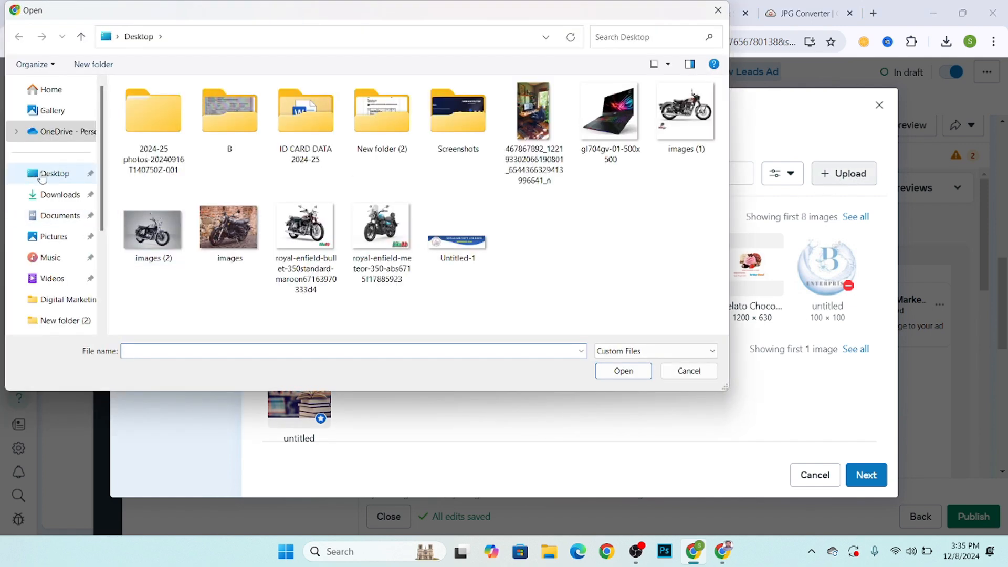
left_click(59, 194)
left_click(157, 112)
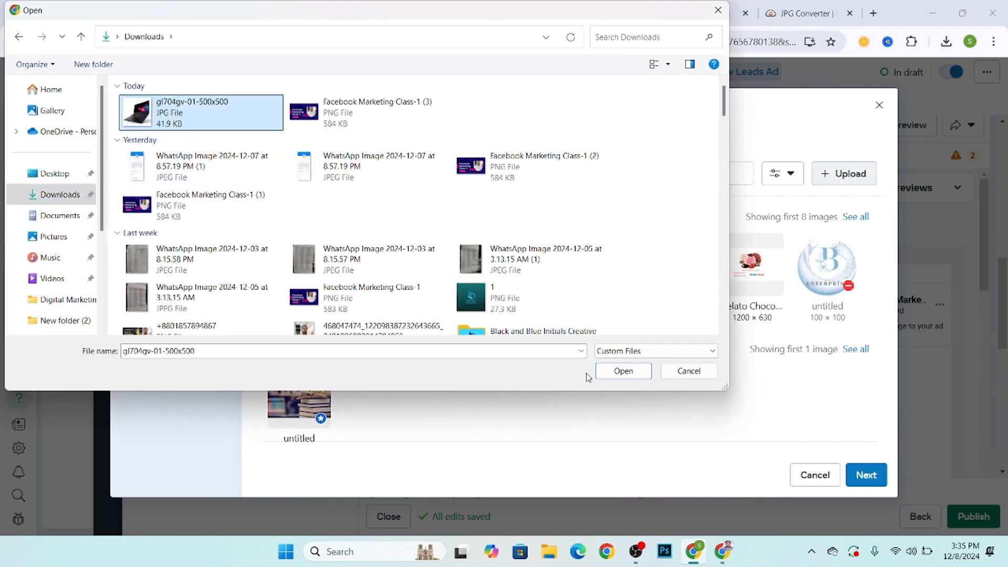
Step: Upload the image gl704gv-01-500x500 from Downloads to the ad's account images
left_click(622, 371)
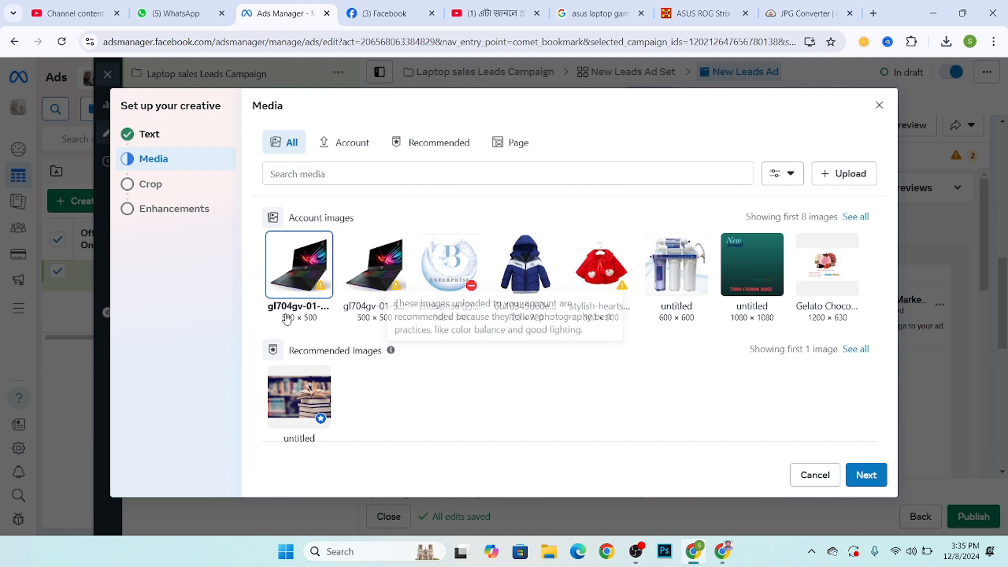
scroll(368, 314, "down", 2)
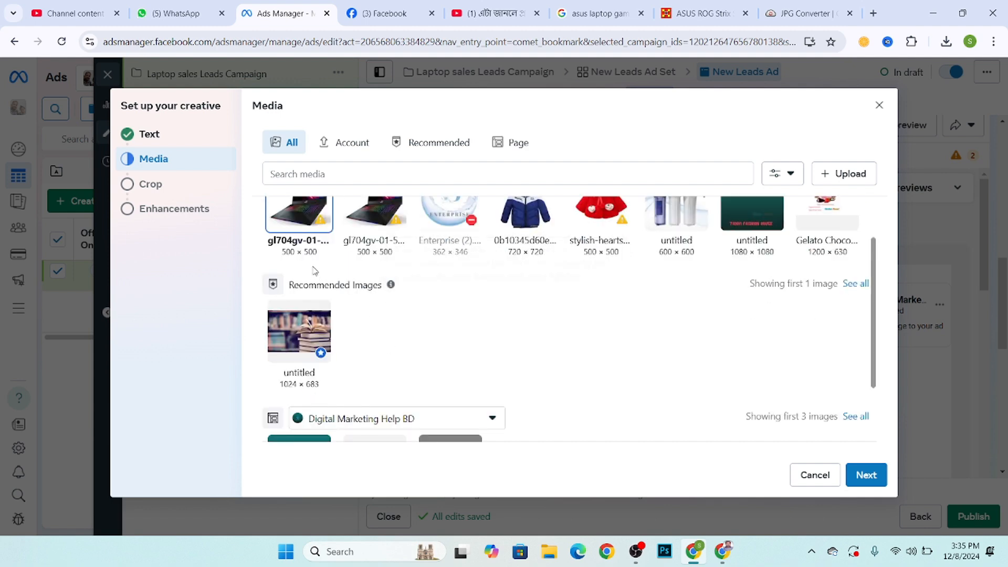
scroll(312, 270, "up", 2)
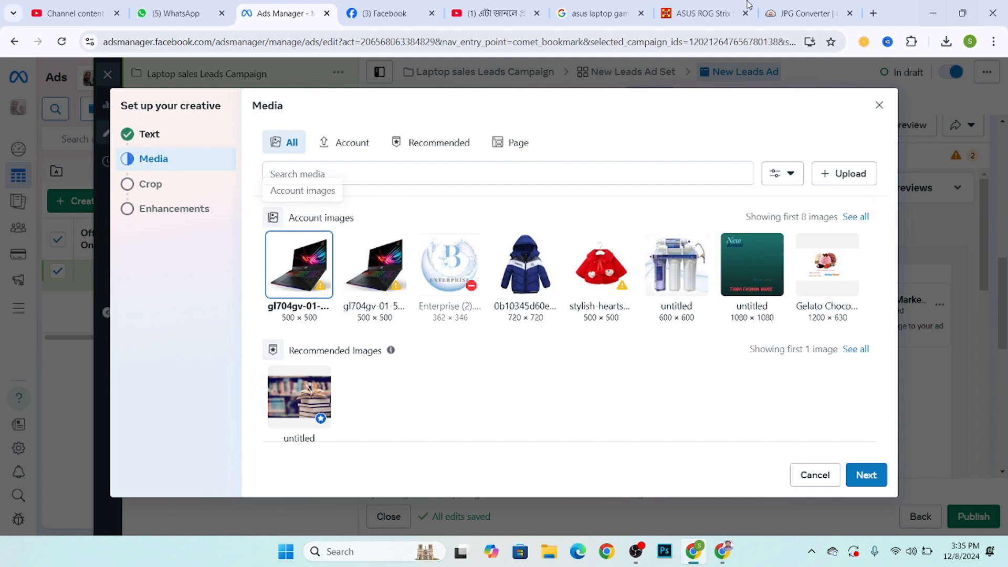
Step: Switch to the Google Images results for "asus laptop gaming" and preview the Asus ROG Zephyrus G16 image from Computer Mania BD
left_click(700, 13)
left_click(602, 6)
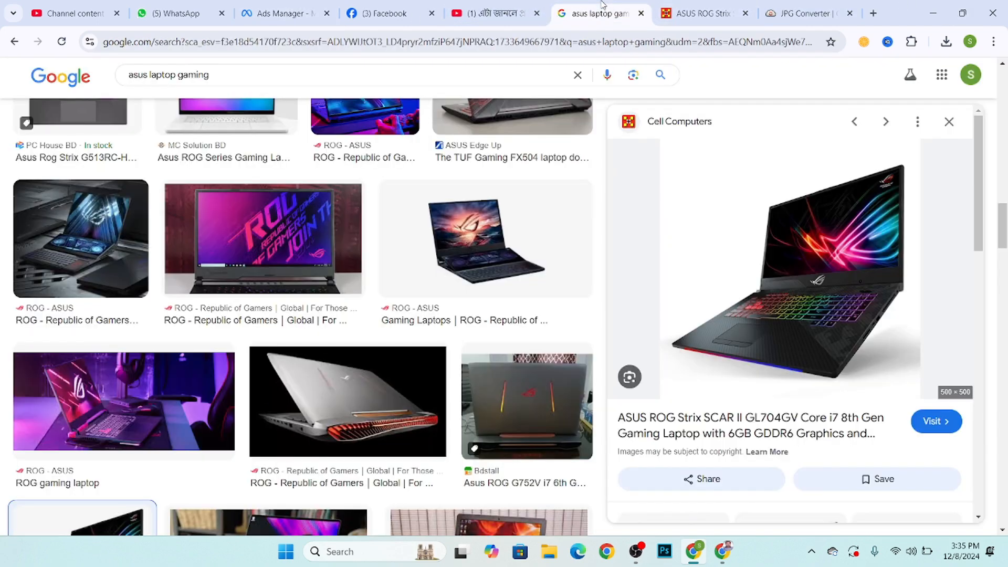
scroll(55, 260, "up", 6)
scroll(55, 260, "up", 15)
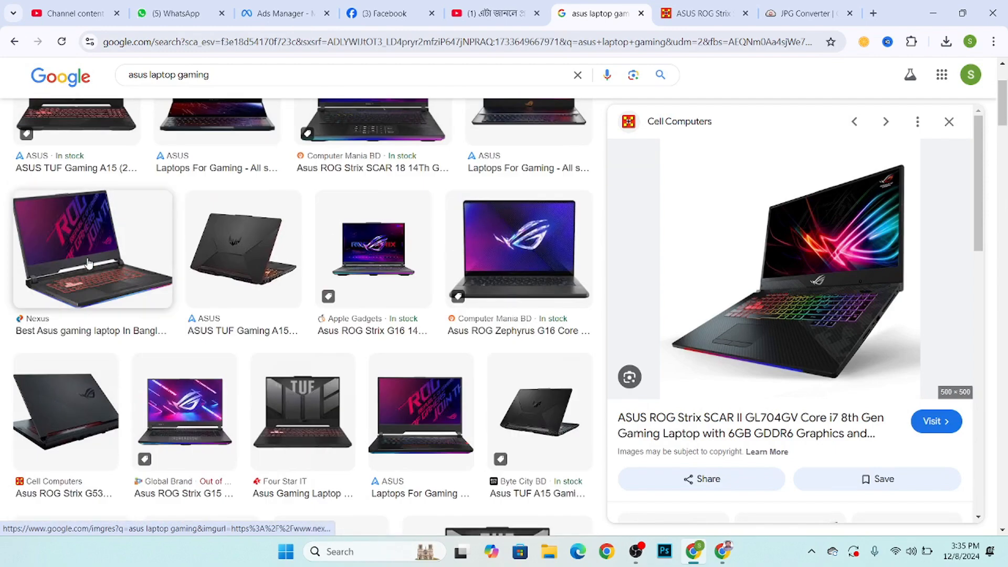
scroll(367, 284, "up", 3)
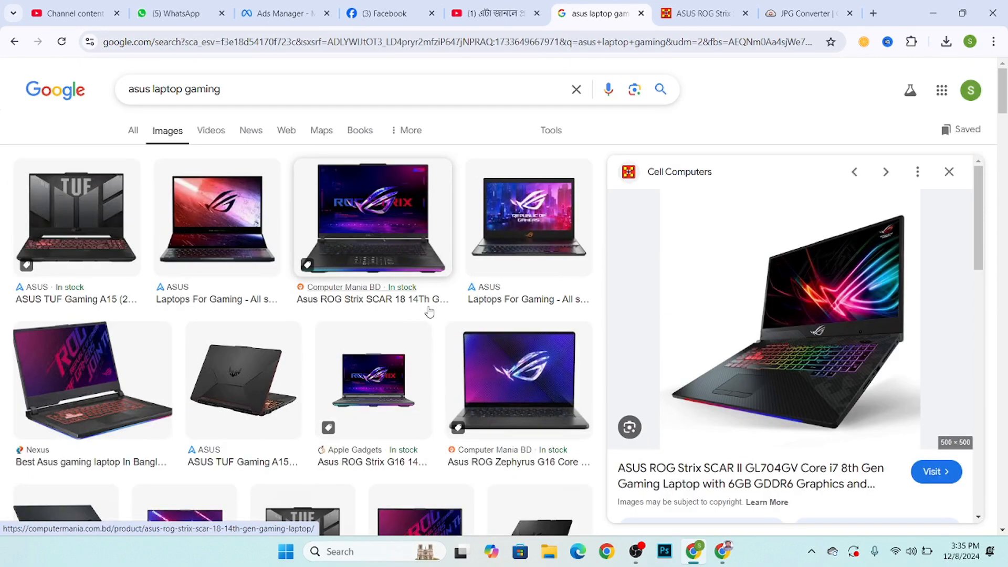
left_click(65, 224)
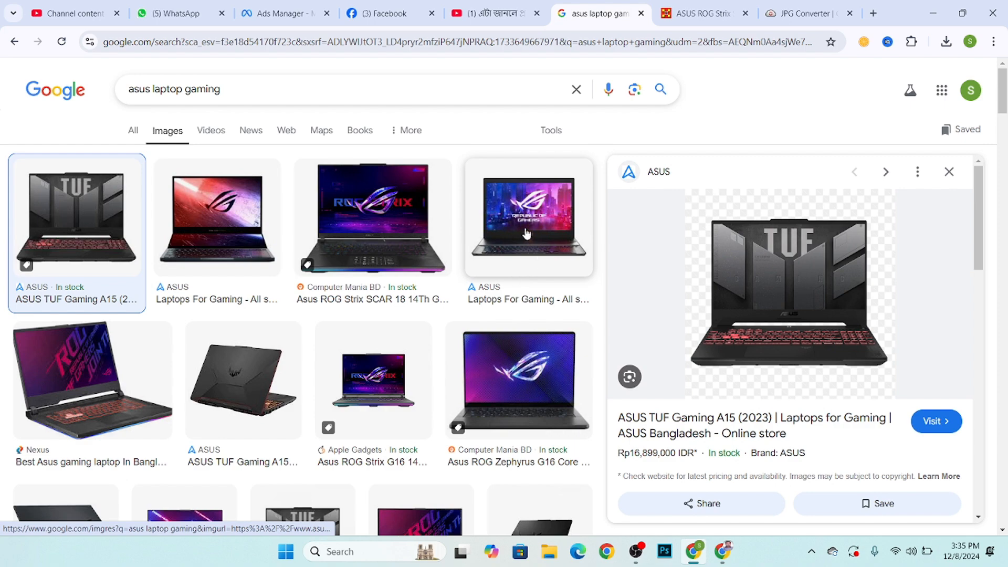
left_click(519, 388)
Step: Save the previewed laptop image to the Downloads folder as Asus-ROG-Zephyrus-1-13
right_click(832, 252)
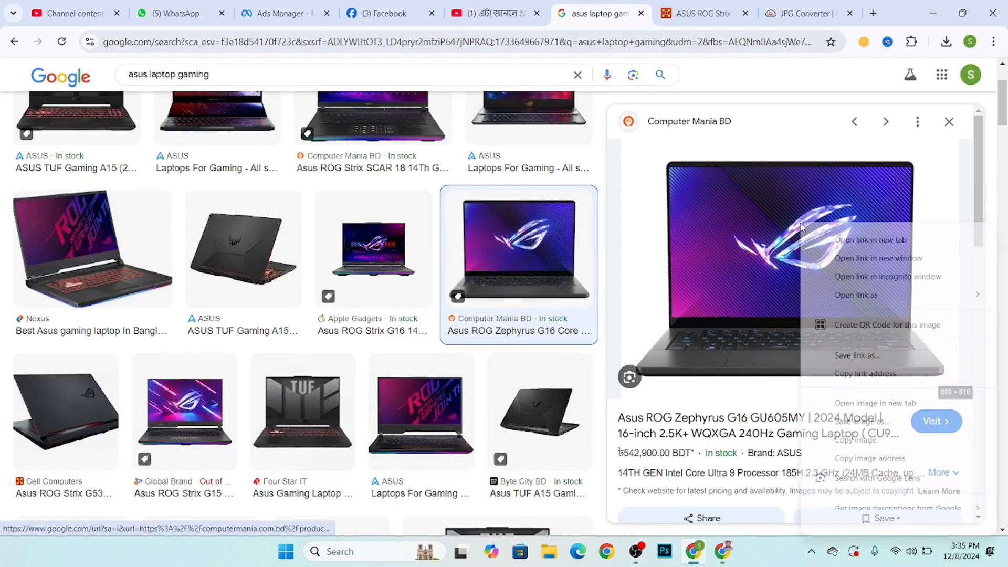
left_click(847, 423)
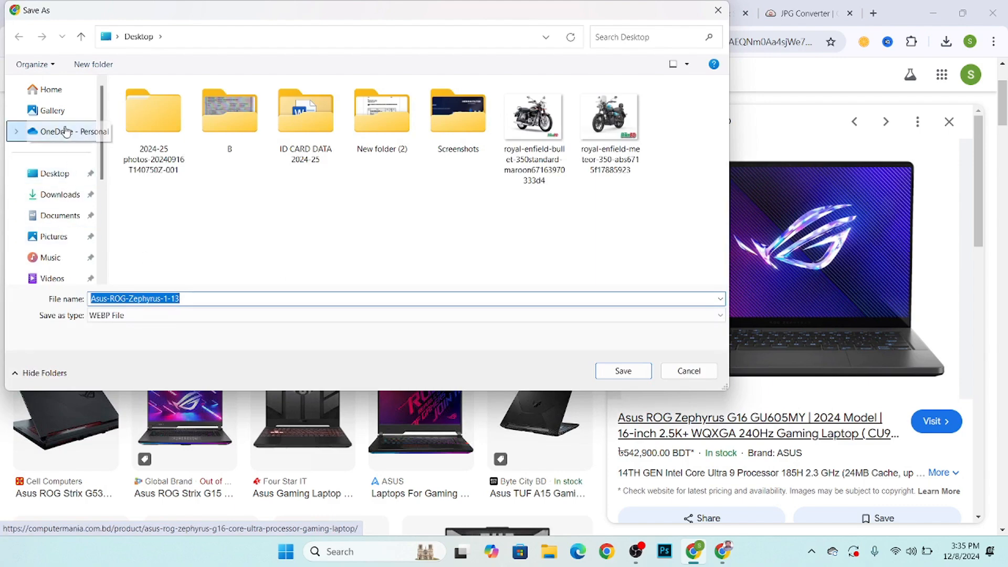
left_click(62, 195)
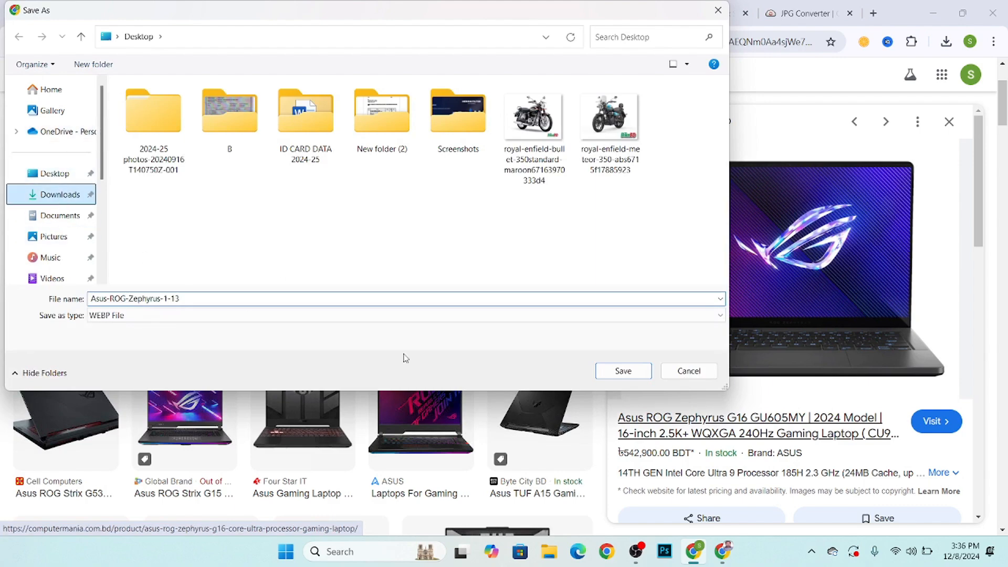
left_click(620, 371)
Step: In Ads Manager, upload Asus-ROG-Zephyrus-1-13 as the ad media and continue to the placement crops
left_click(278, 6)
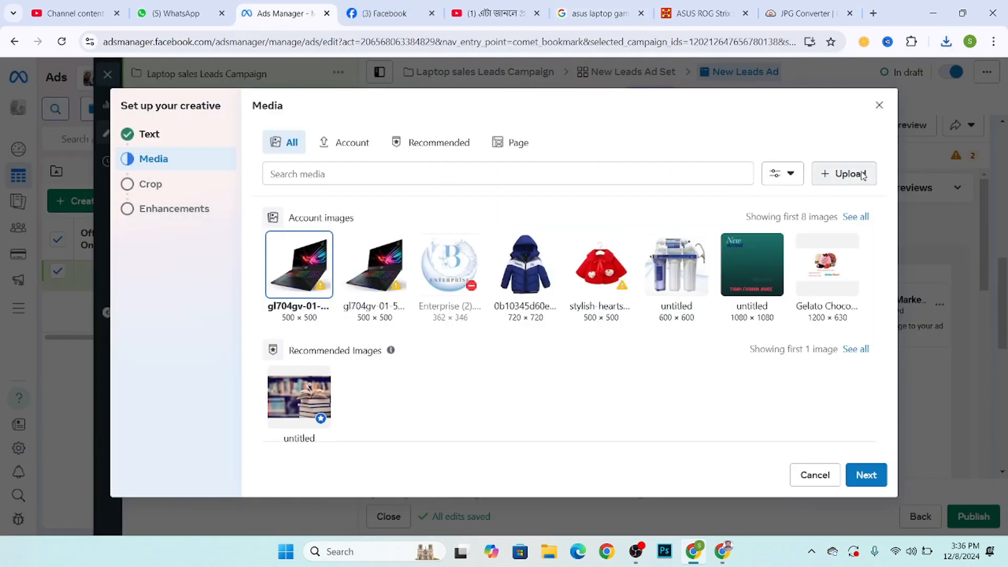
left_click(844, 174)
left_click(200, 111)
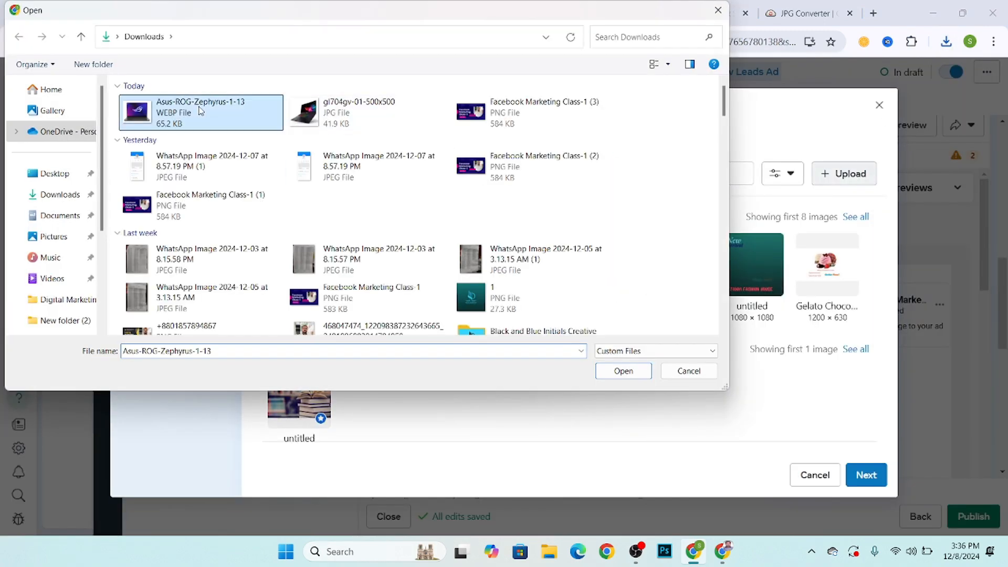
left_click(612, 372)
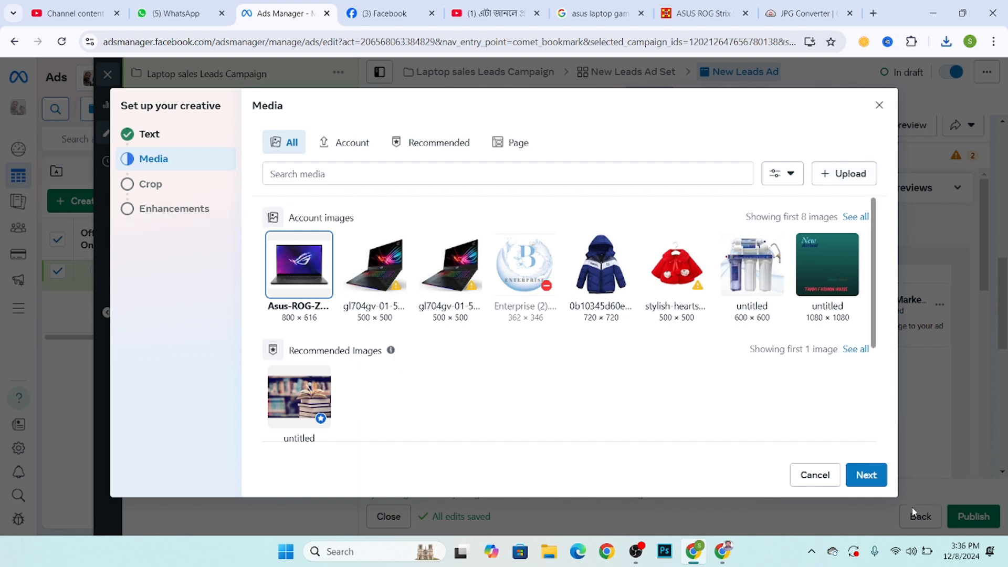
left_click(858, 476)
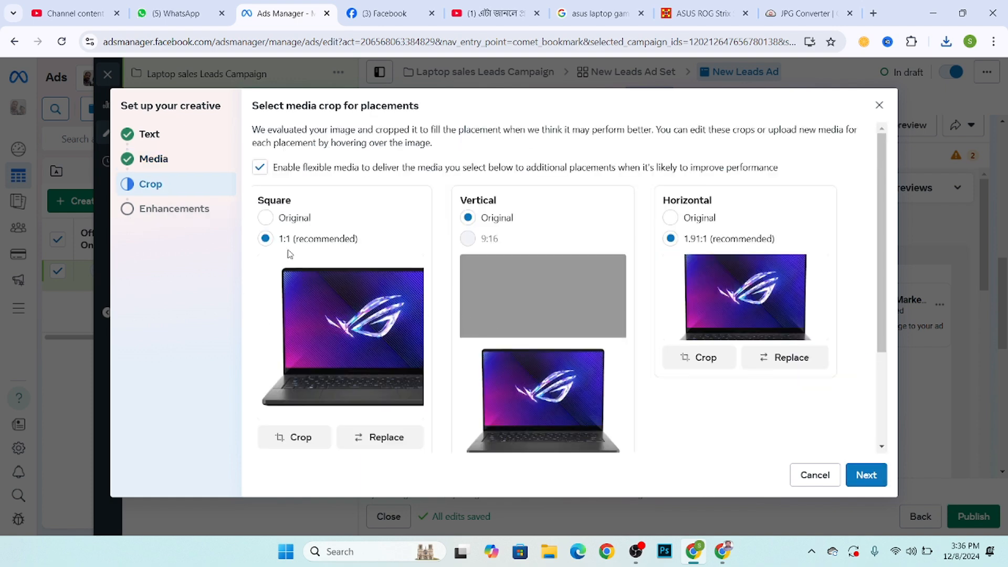
Step: Try shifting the laptop within the Square 1:1 crop and using the Original ratio for that placement
scroll(321, 275, "down", 1)
scroll(325, 270, "up", 1)
left_click_drag(325, 325, 295, 314)
scroll(310, 315, "down", 2)
scroll(309, 314, "up", 2)
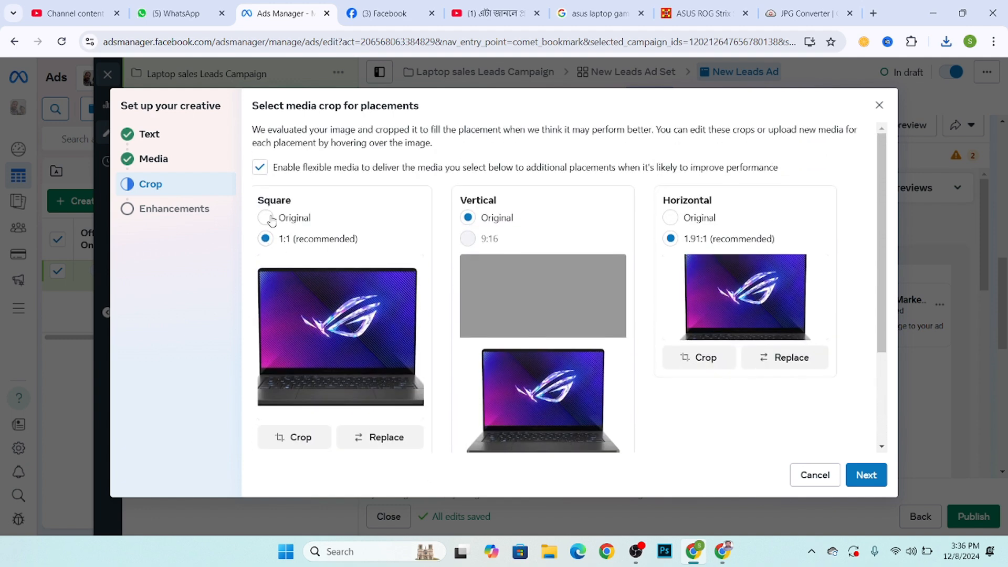
left_click(266, 218)
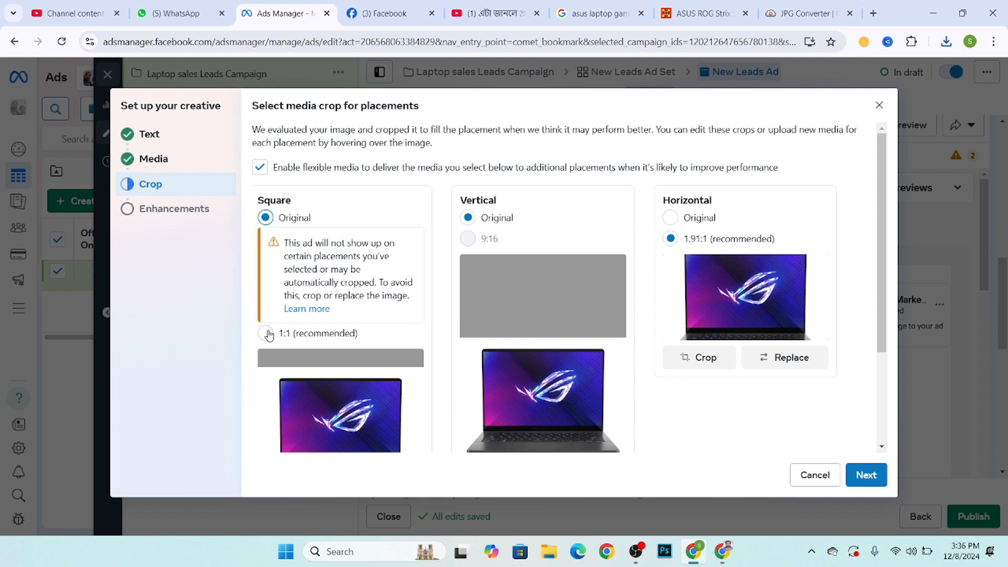
Step: Set the Square placement to 1:1 (recommended) and reposition the image so the laptop is centred in the crop
left_click(266, 334)
scroll(322, 340, "down", 3)
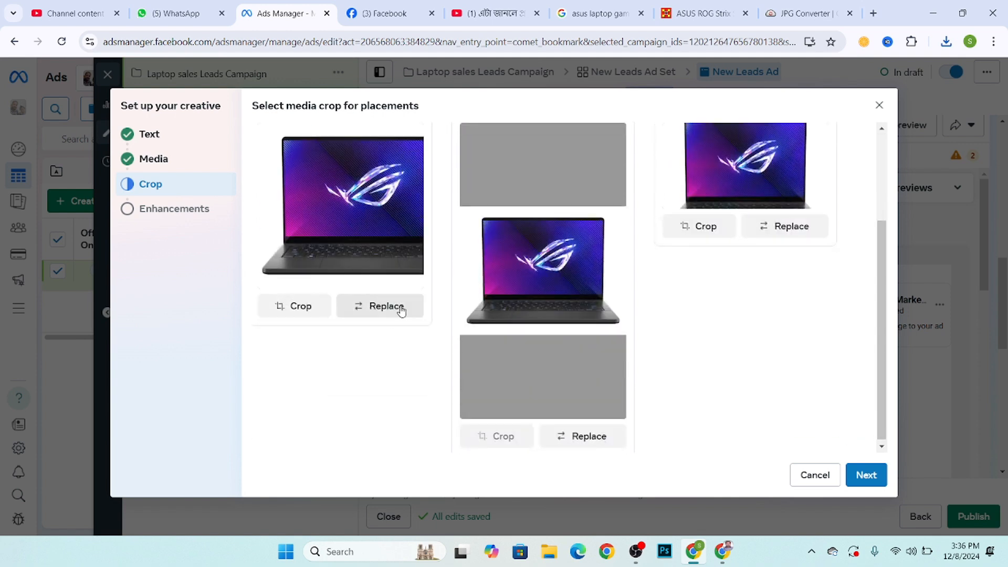
left_click_drag(370, 247, 339, 245)
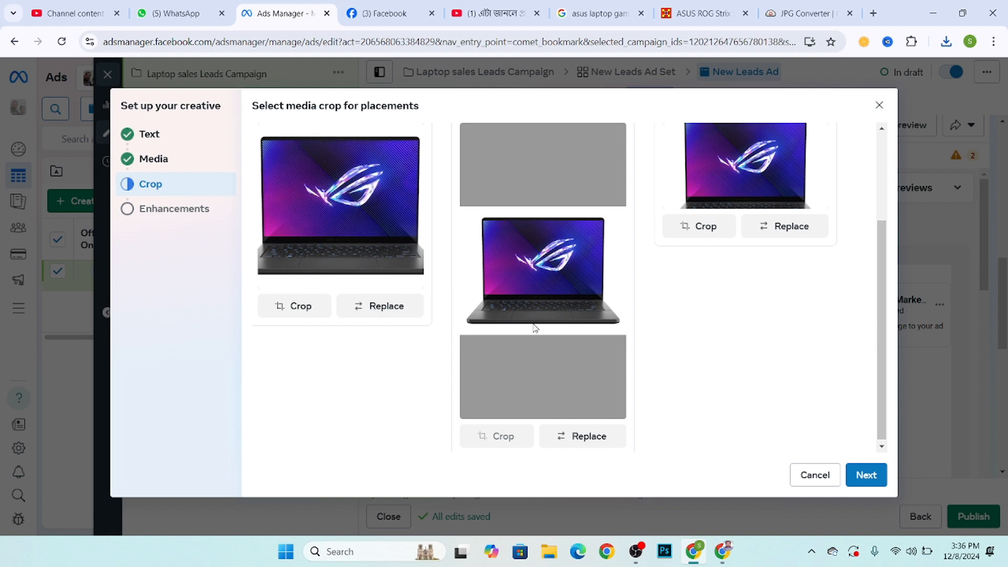
Step: Try the Original ratio for the Horizontal placement and return it to 1.91:1 (recommended)
scroll(534, 327, "up", 3)
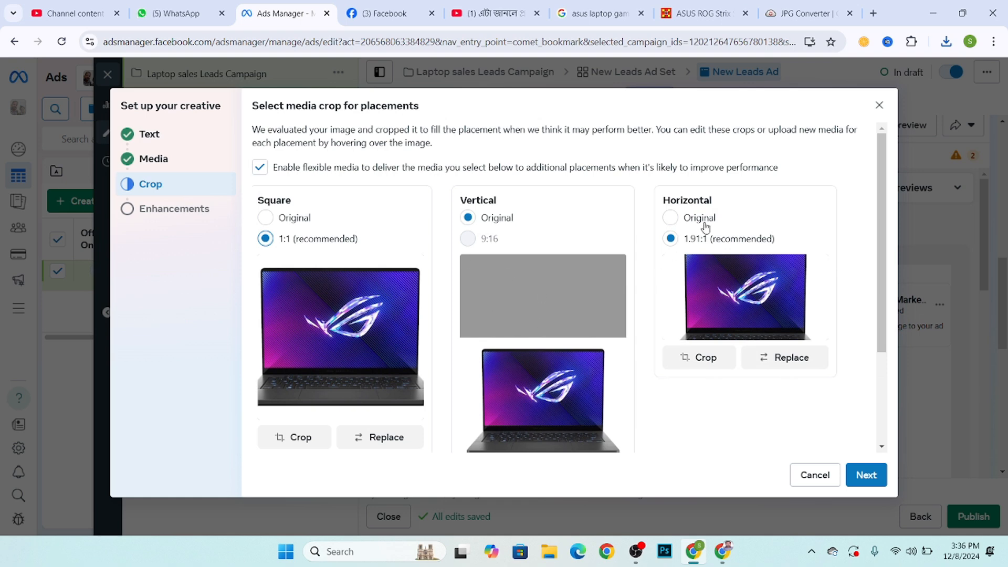
left_click(683, 219)
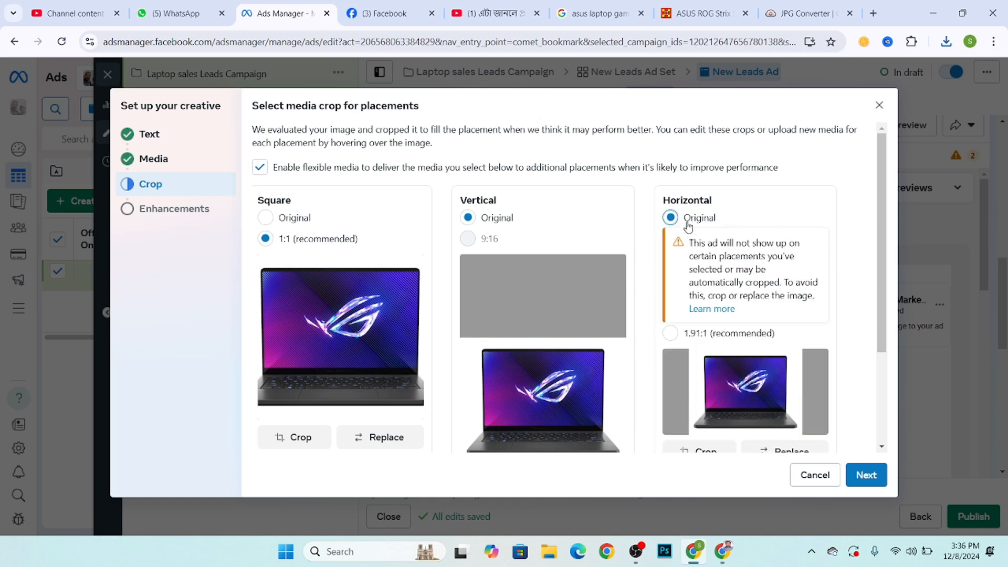
left_click(671, 334)
scroll(744, 270, "down", 1)
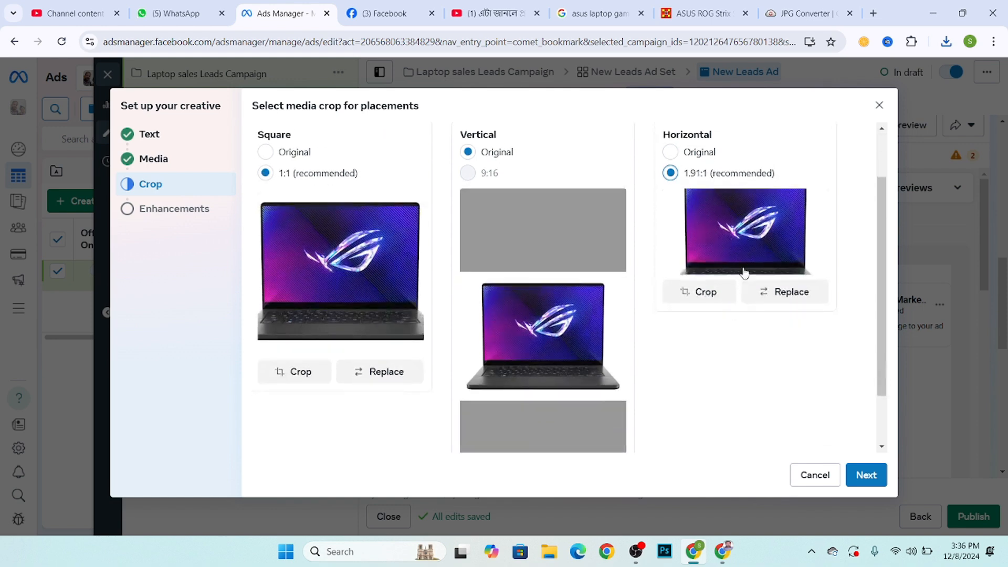
scroll(722, 231, "down", 1)
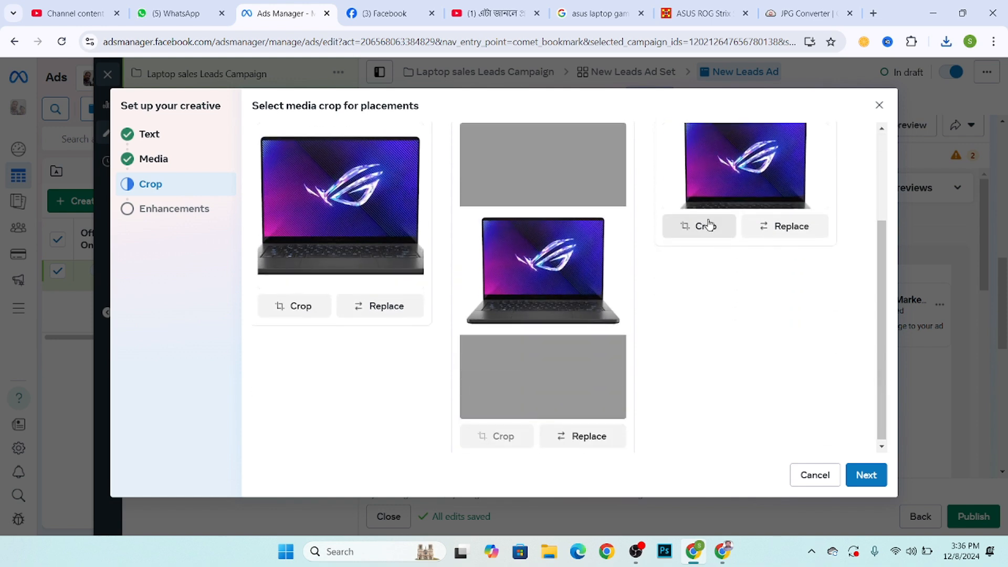
scroll(706, 218, "up", 1)
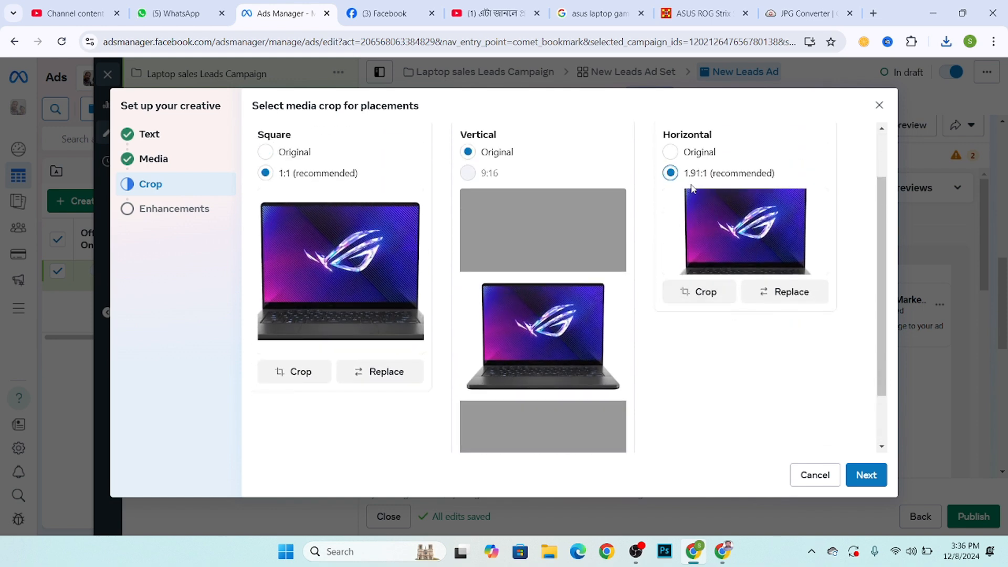
Step: Accept the placement crops and the default Advantage+ enhancements to complete the creative setup
scroll(748, 310, "down", 1)
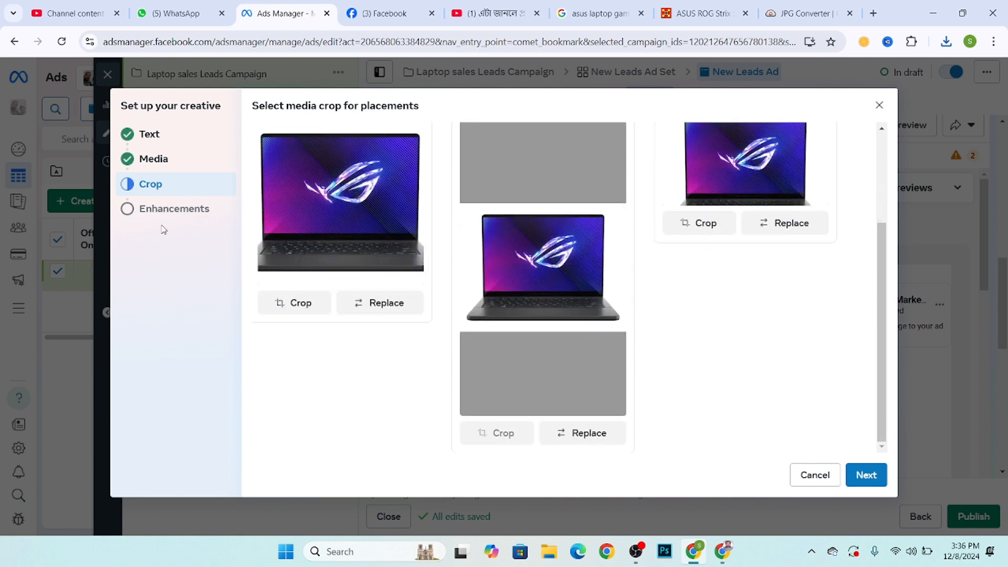
left_click(866, 474)
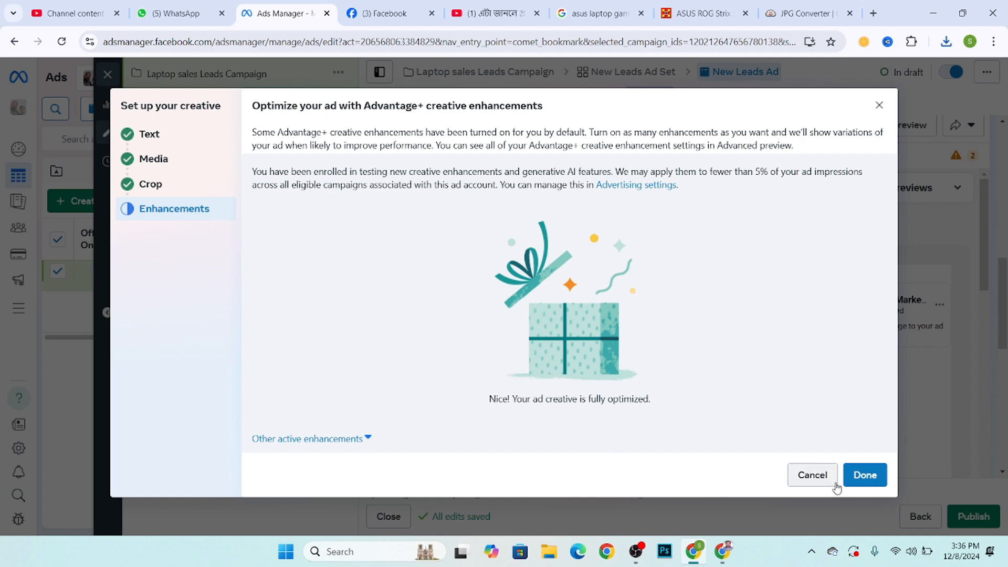
left_click(864, 475)
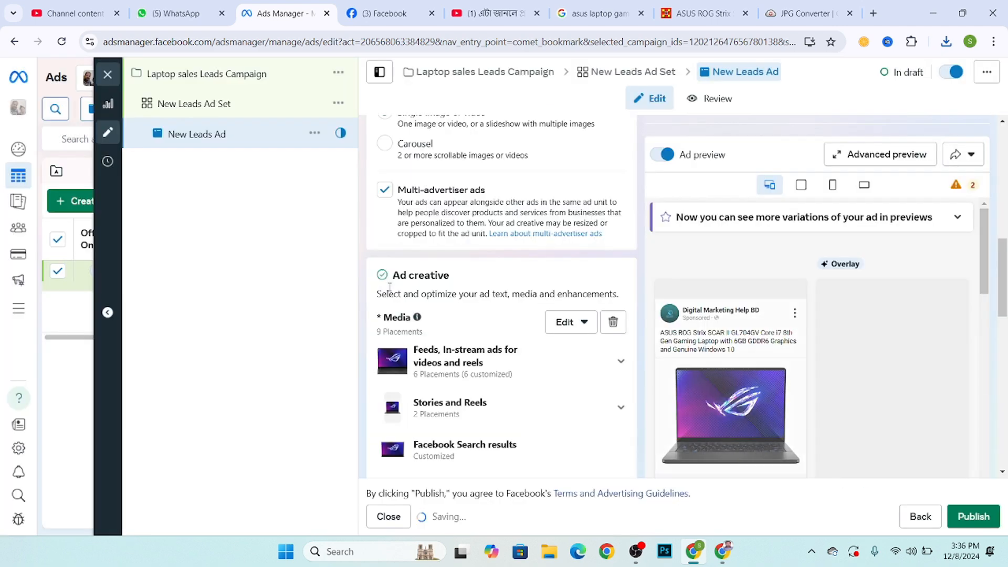
Step: Review the ad creative's placements, primary text and Advantage+ generated text variations
scroll(634, 307, "down", 1)
scroll(634, 307, "down", 3)
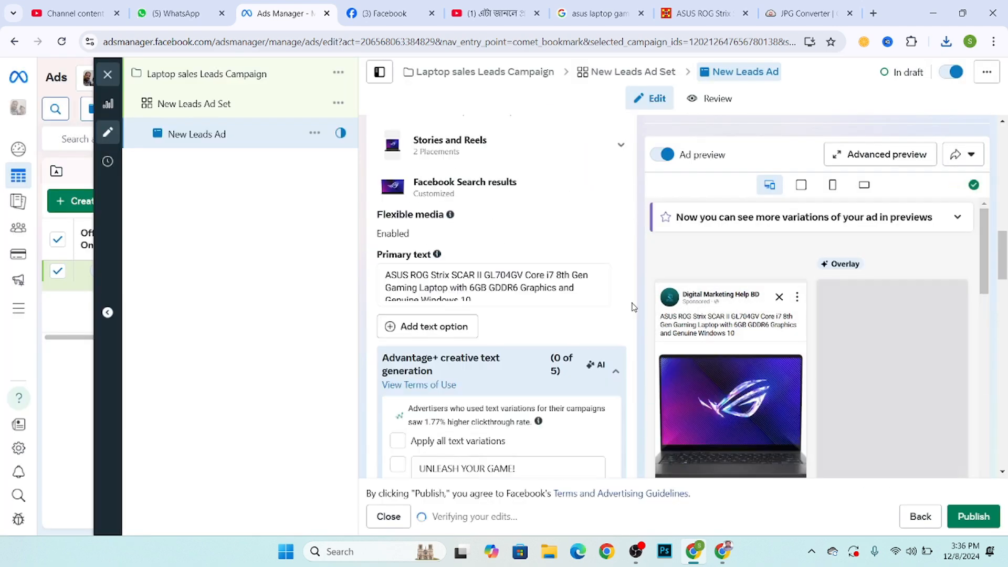
scroll(393, 270, "down", 1)
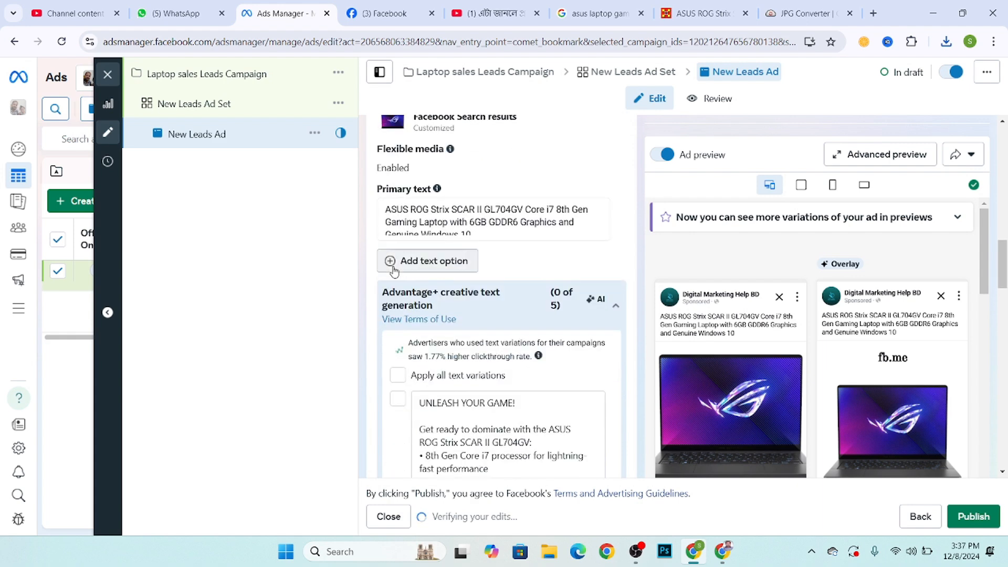
left_click(451, 218)
scroll(451, 217, "down", 2)
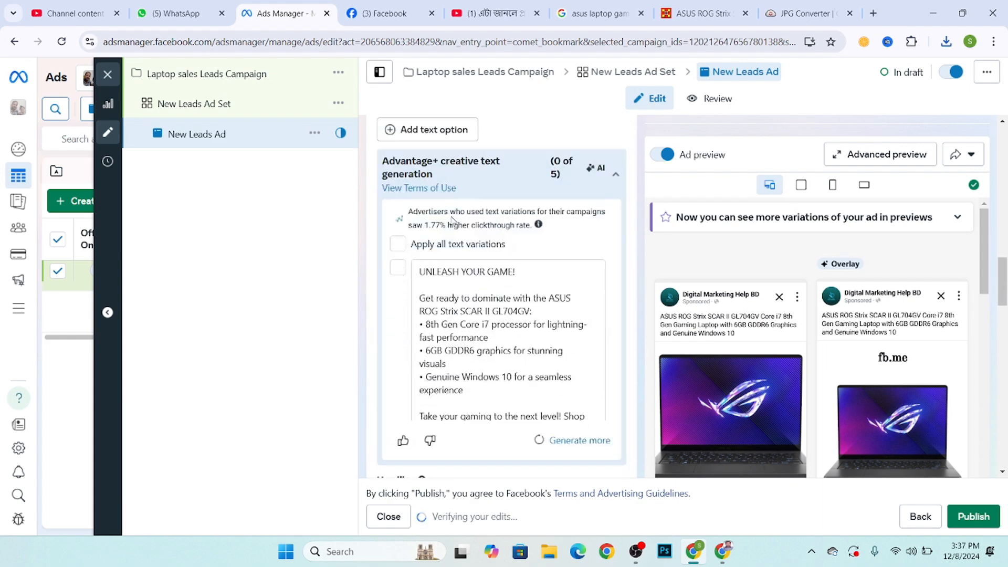
scroll(438, 240, "up", 1)
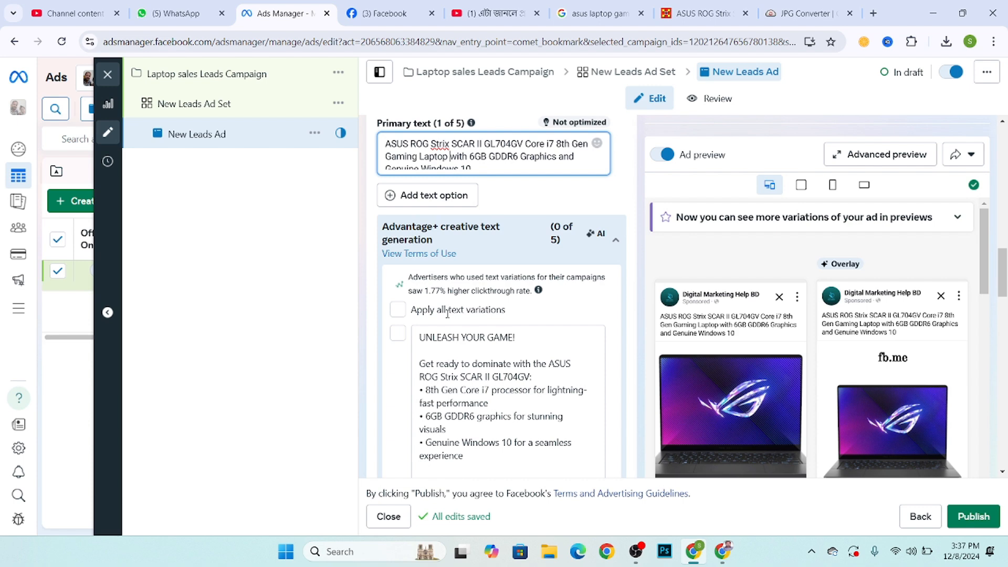
scroll(447, 313, "down", 5)
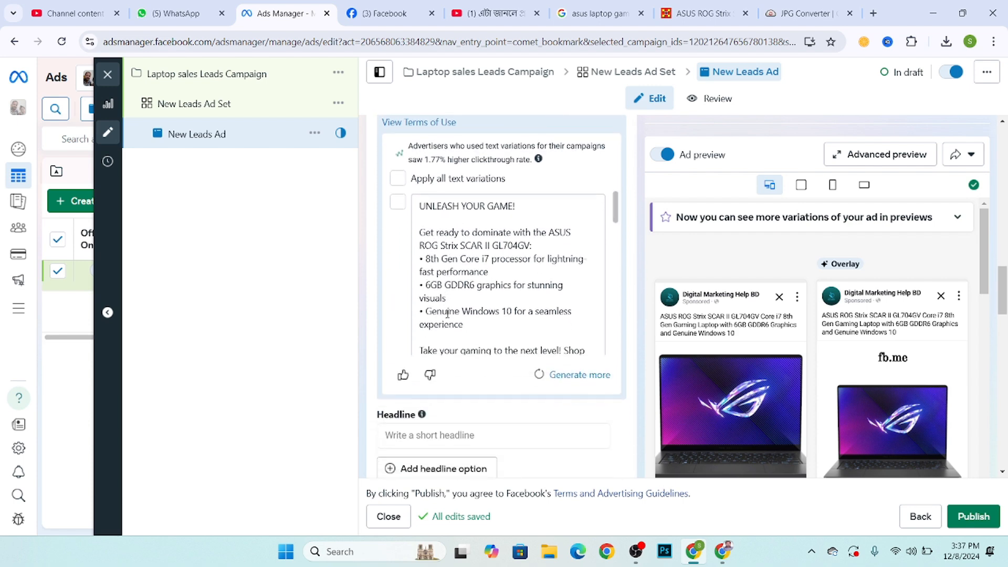
Step: Open the empty ad Headline for entry and copy "ASUS ROG Strix SCAR" from the title on the Cell Computers product page
left_click(427, 426)
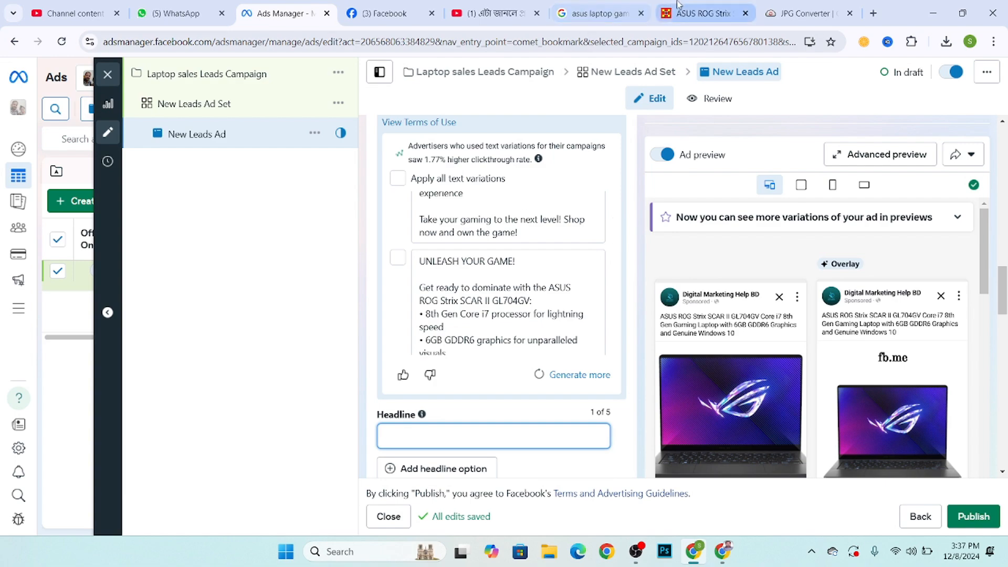
left_click(702, 13)
scroll(529, 394, "down", 3)
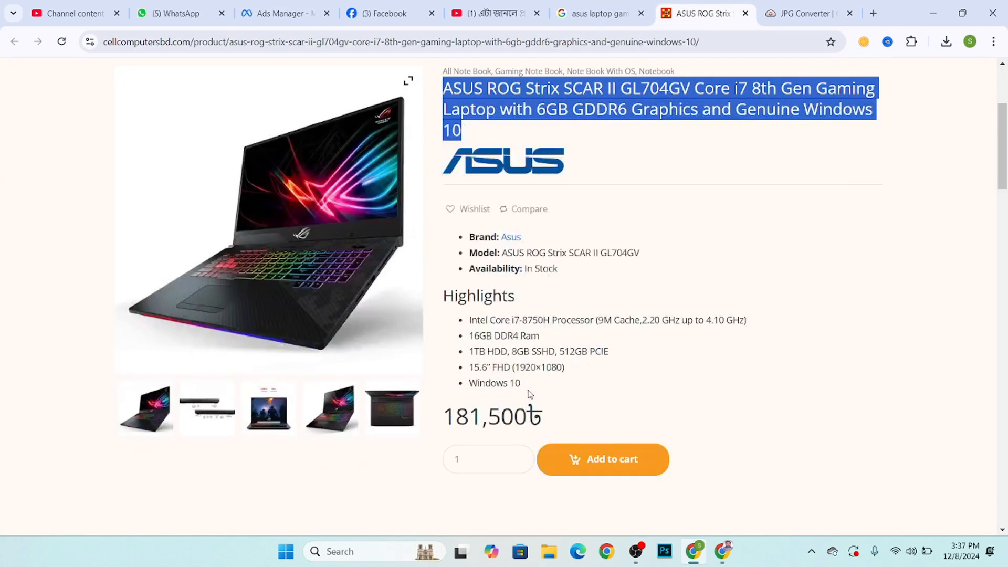
scroll(529, 394, "up", 3)
left_click(451, 281)
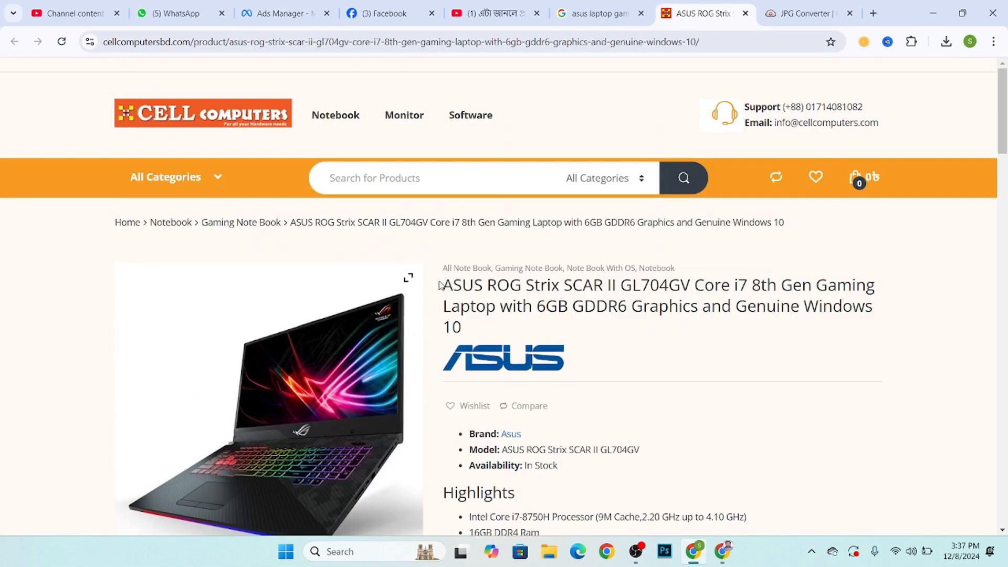
left_click_drag(441, 285, 603, 286)
key("ctrl+c")
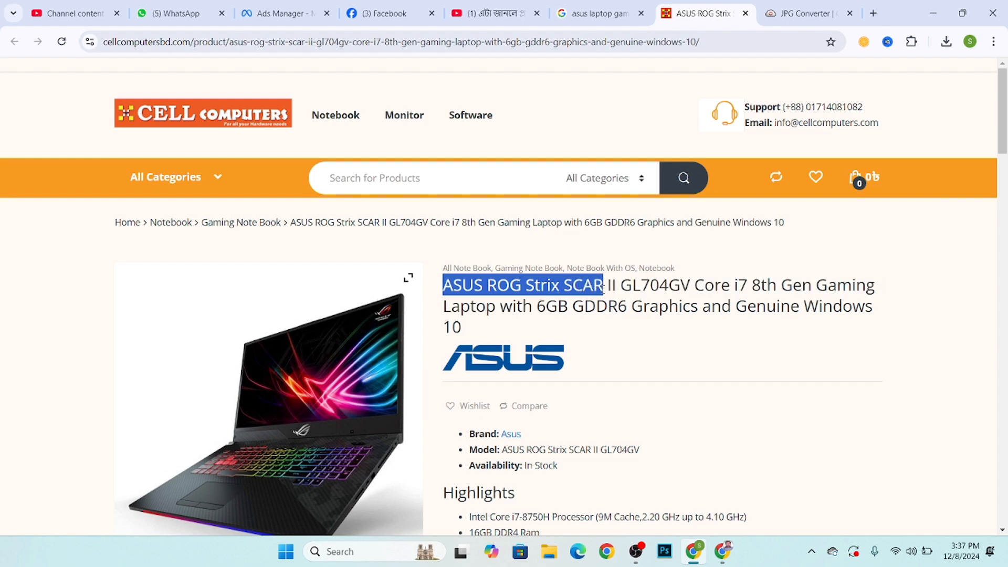
Step: Paste "ASUS ROG Strix SCAR" from the product page into the ad Headline and check it in the ad preview
left_click(598, 13)
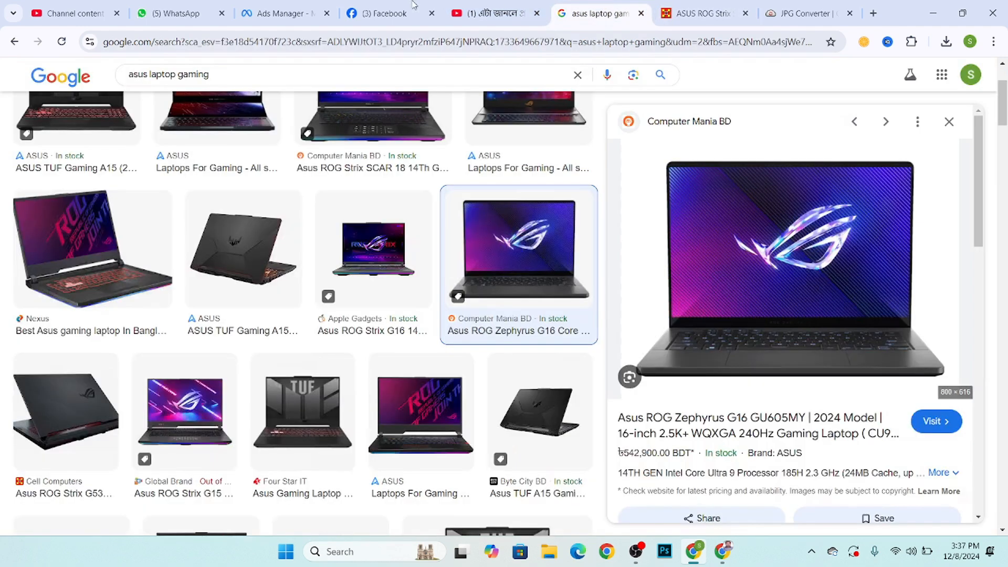
left_click(283, 14)
key("ctrl+v")
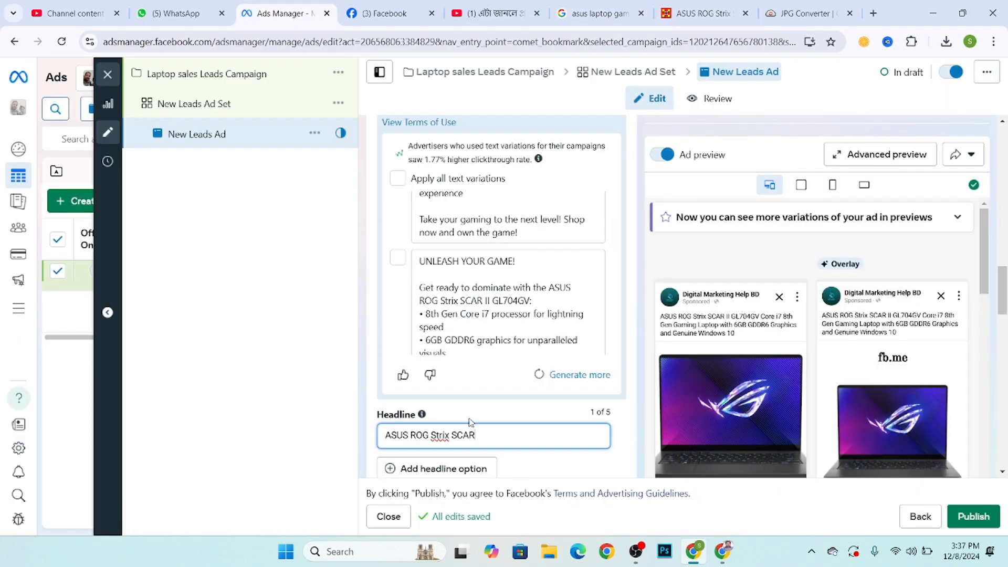
scroll(544, 414, "down", 3)
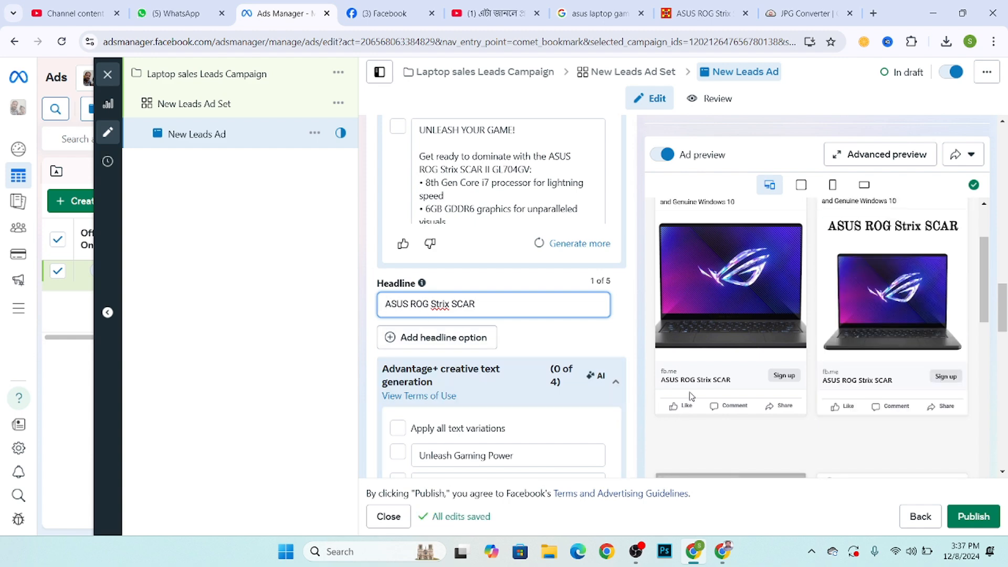
scroll(691, 334, "up", 1)
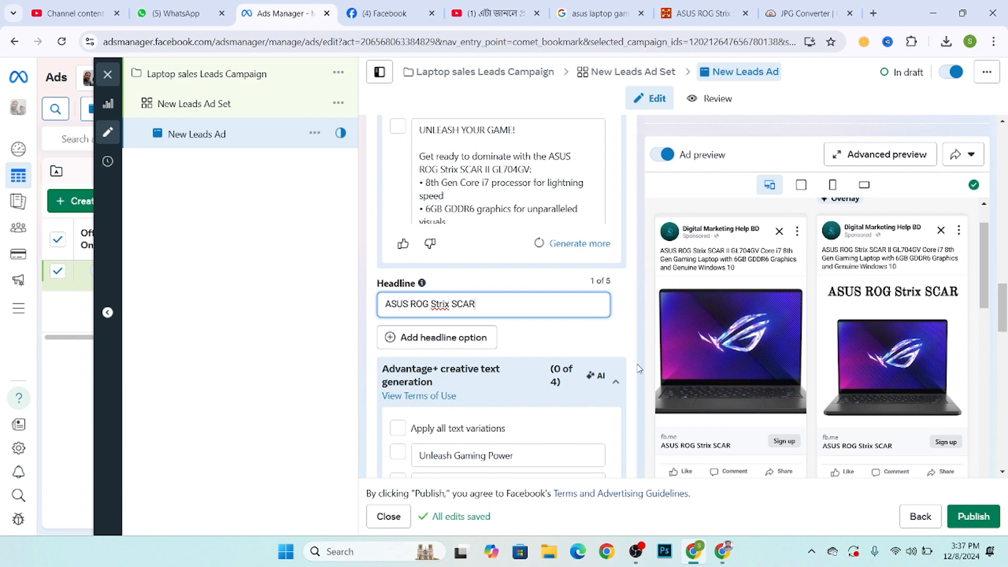
scroll(673, 406, "down", 1)
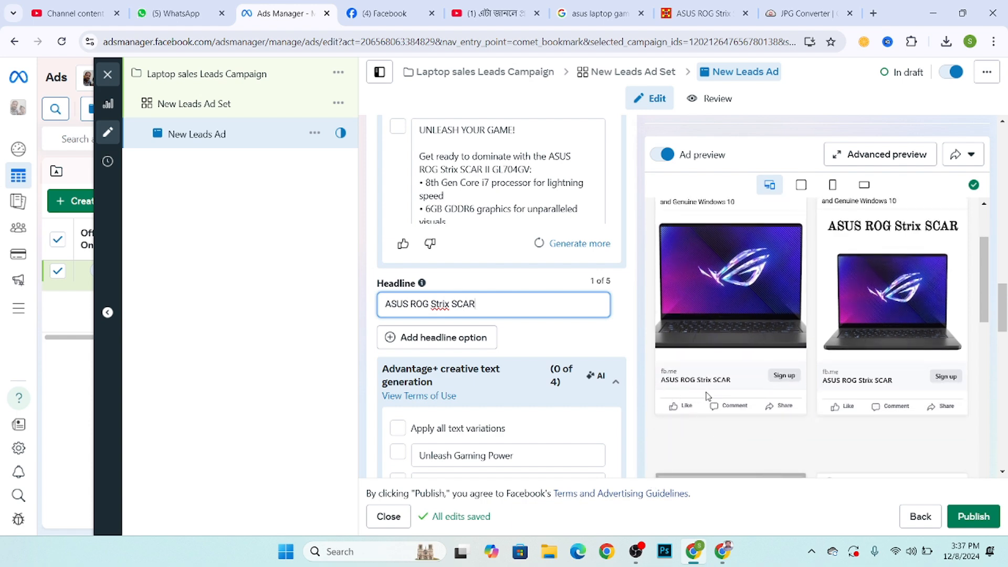
Step: Try the placeholder text "dsaddas" as the ad Description, check the ad preview and clear the text again
scroll(448, 396, "down", 5)
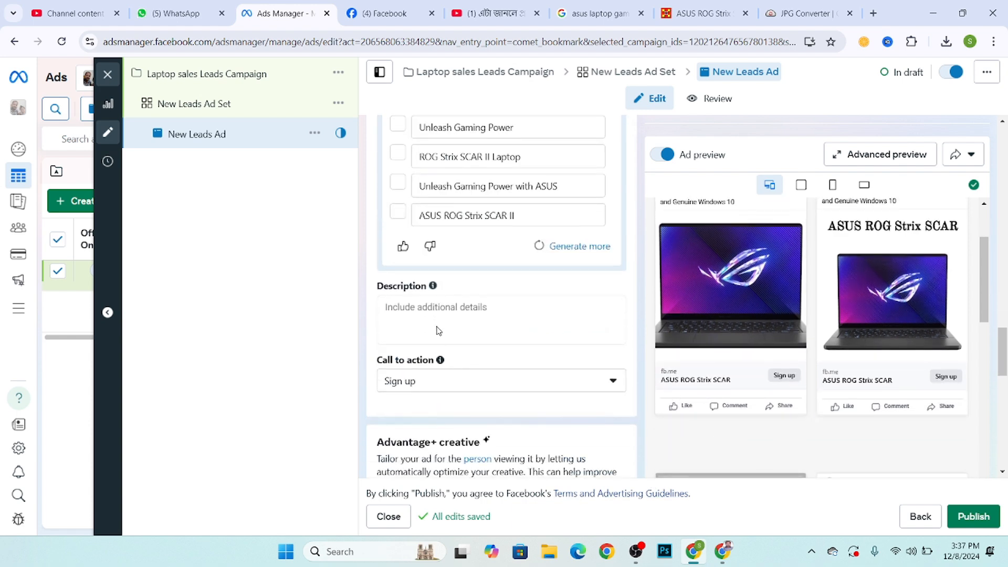
left_click(435, 310)
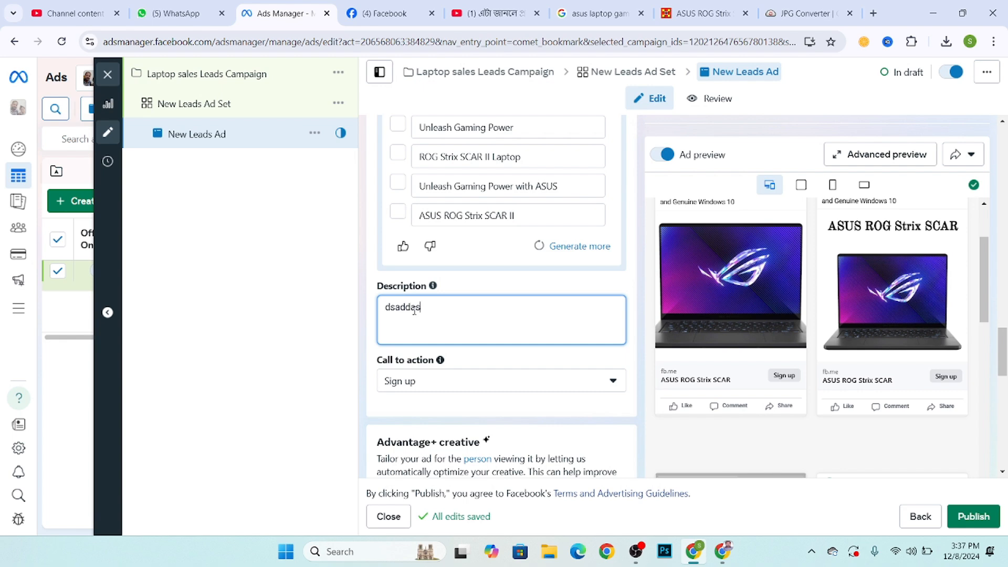
left_click(256, 336)
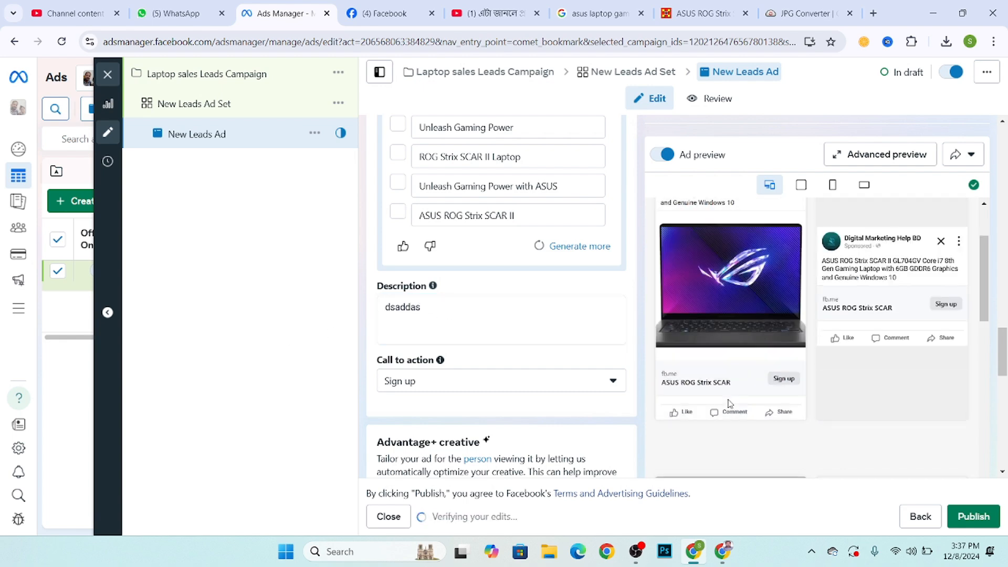
left_click(449, 306)
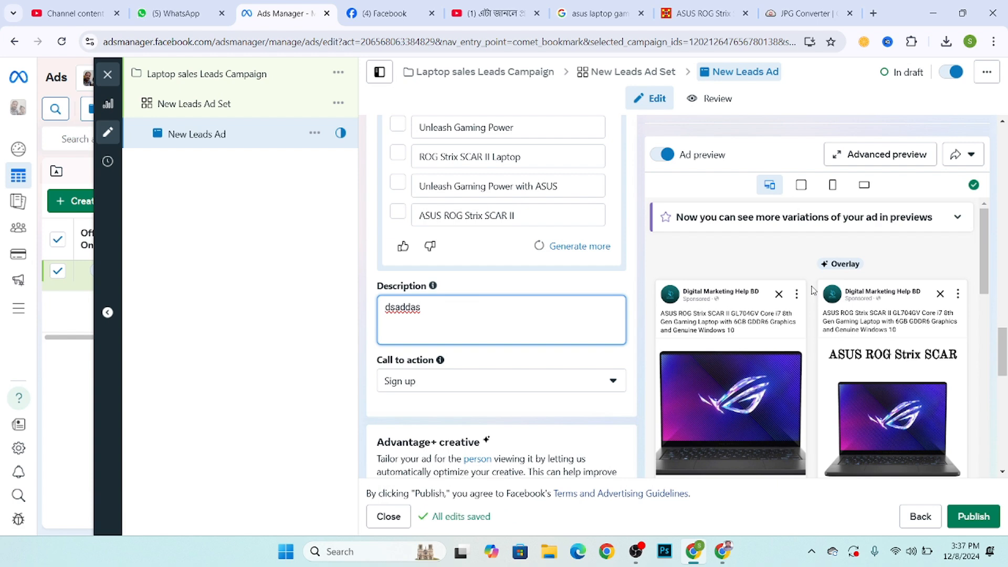
scroll(813, 292, "down", 3)
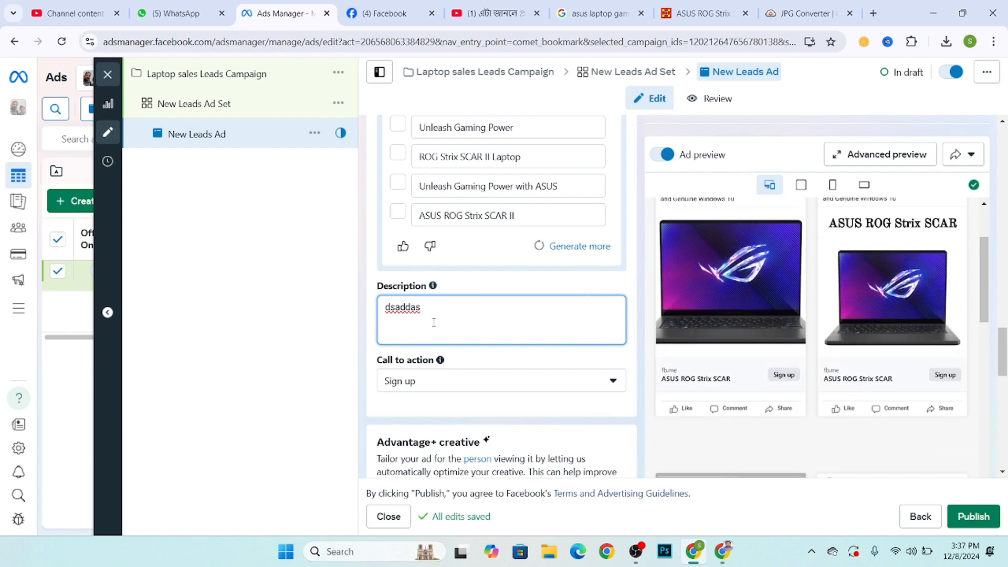
key("ctrl+a")
key("BackSpace")
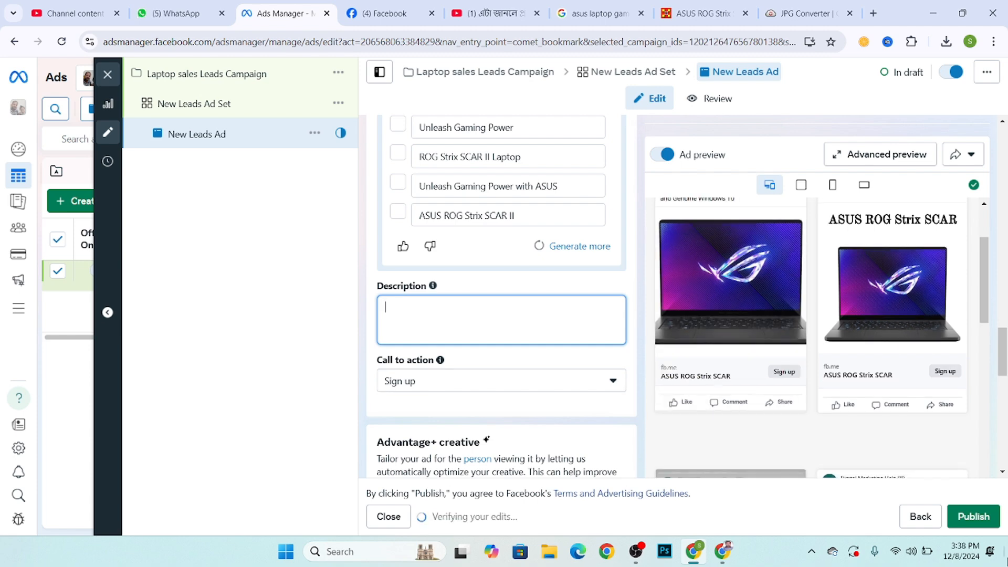
Step: Enter "20%" as the ad Description
key("Page_Down")
type("0")
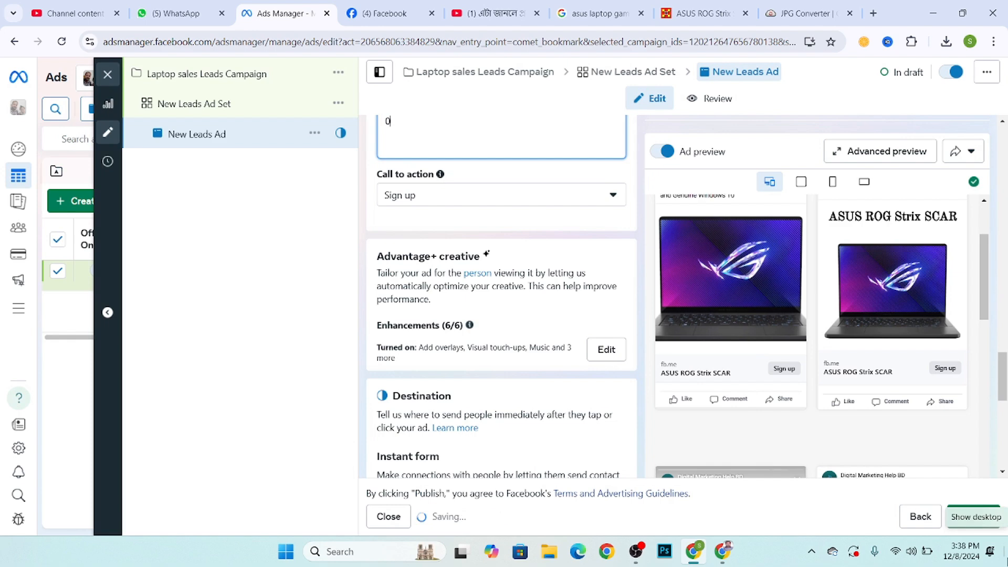
key("BackSpace")
key("Num_Lock")
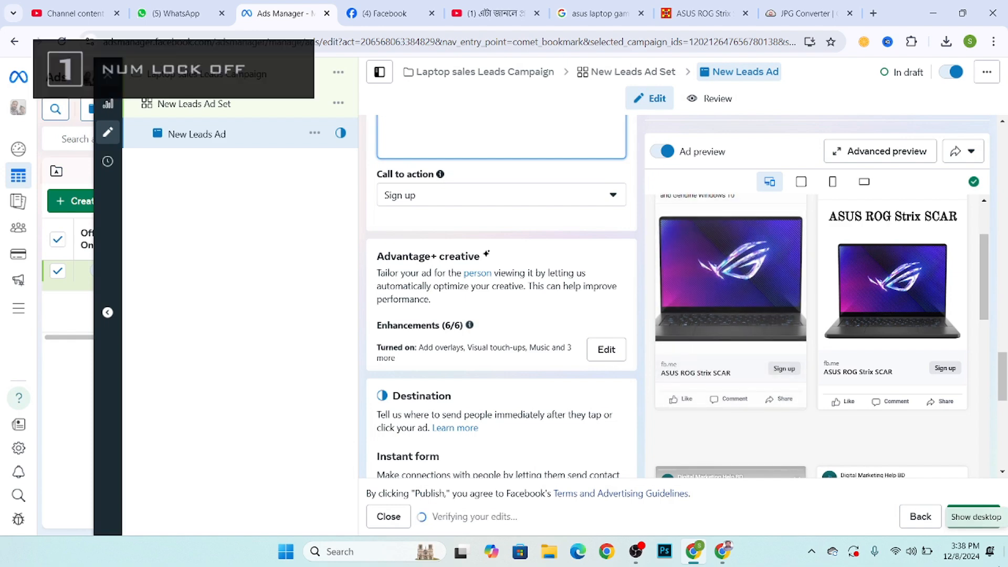
scroll(540, 356, "up", 3)
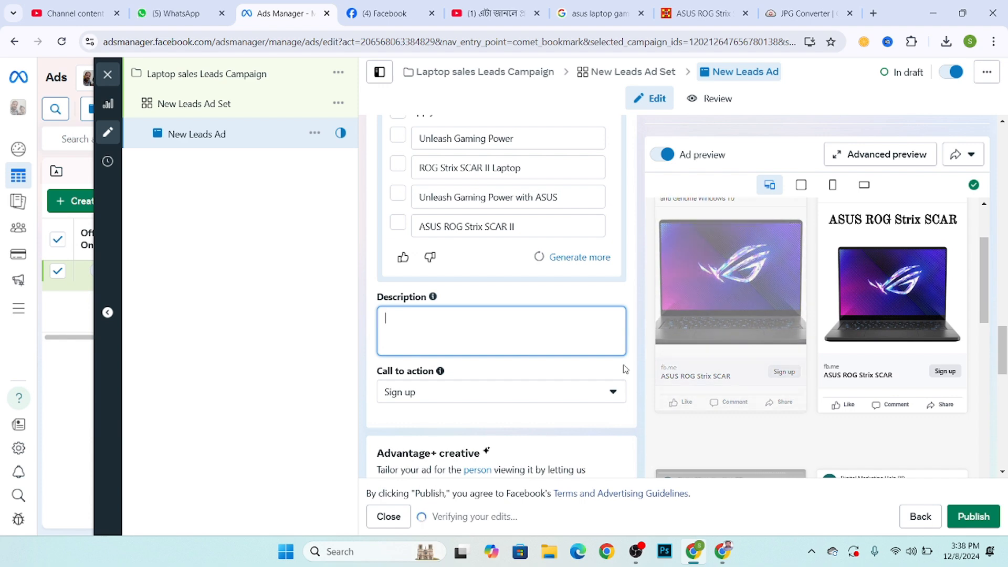
key("Num_Lock")
type("20")
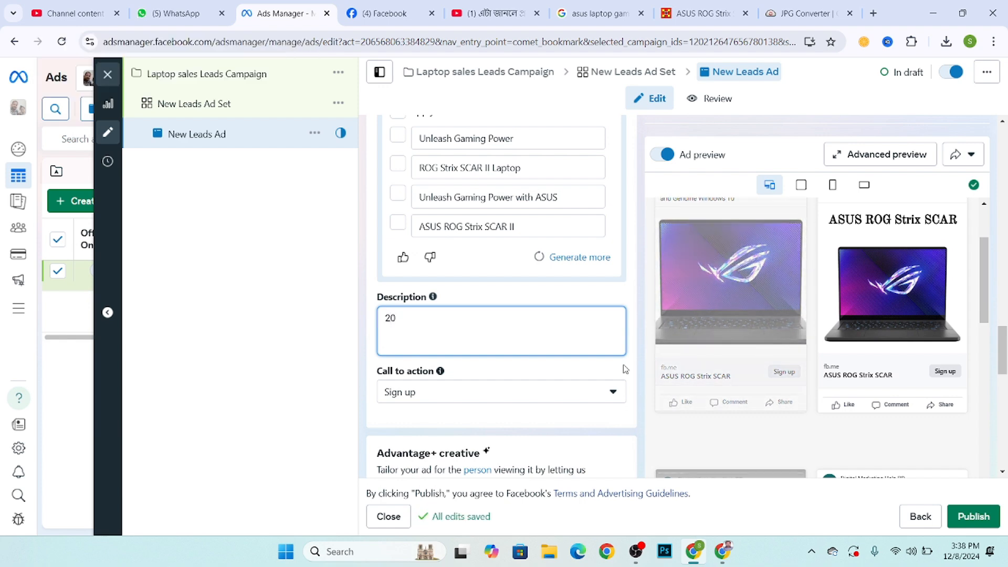
type("%")
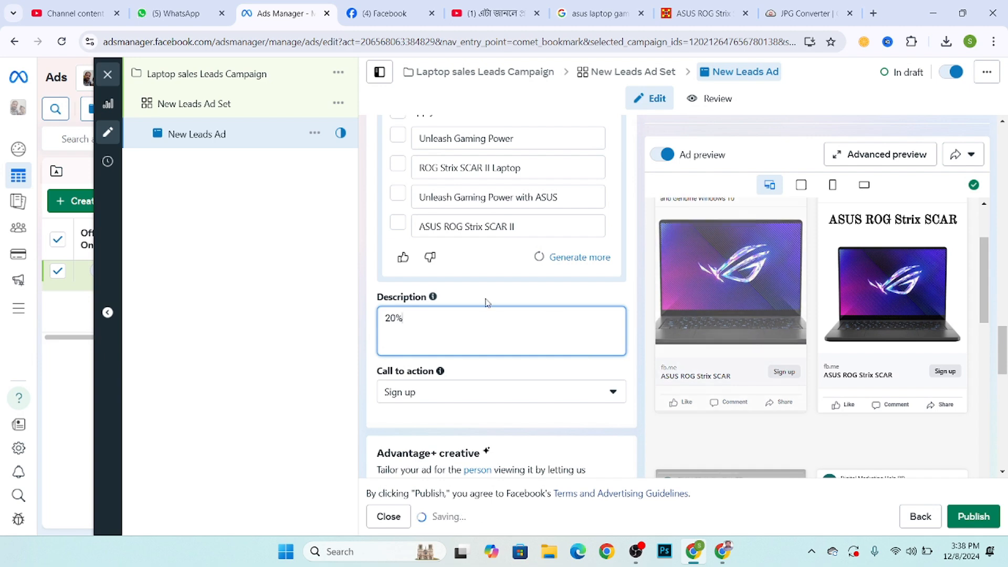
left_click(484, 299)
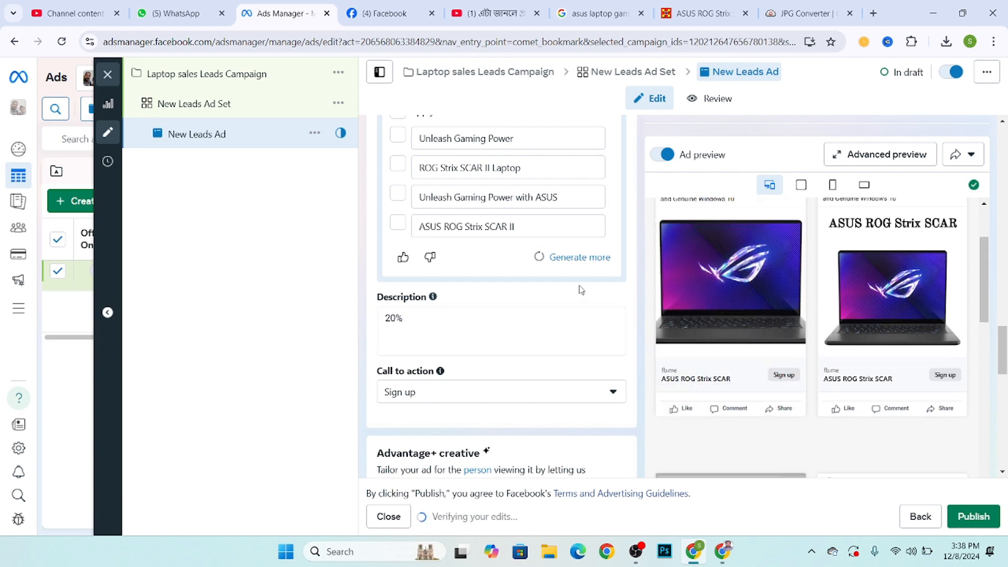
Step: Check the Description in the placement previews and extend it to "20% off Limited time"
scroll(852, 307, "up", 1)
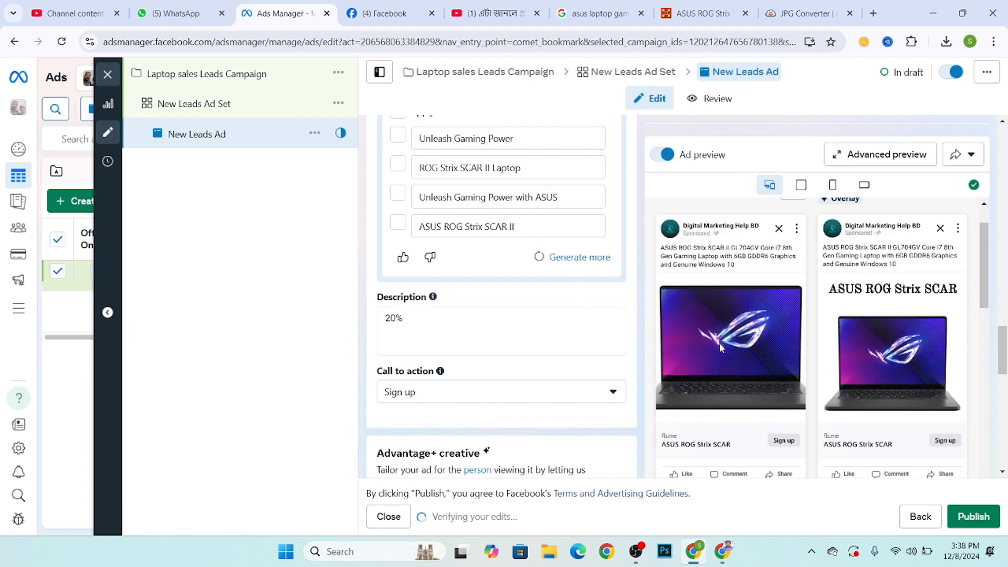
scroll(852, 312, "down", 2)
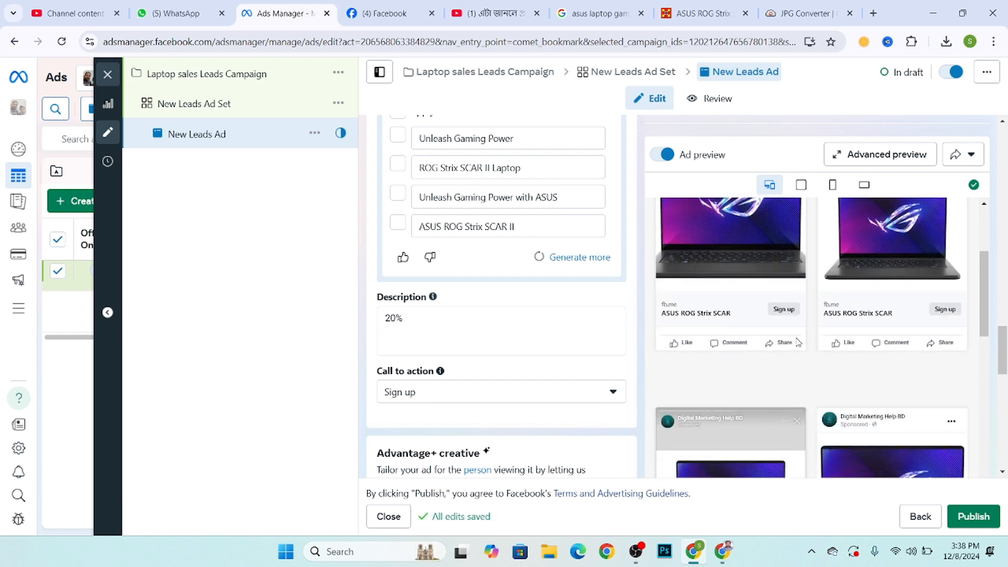
scroll(793, 357, "down", 3)
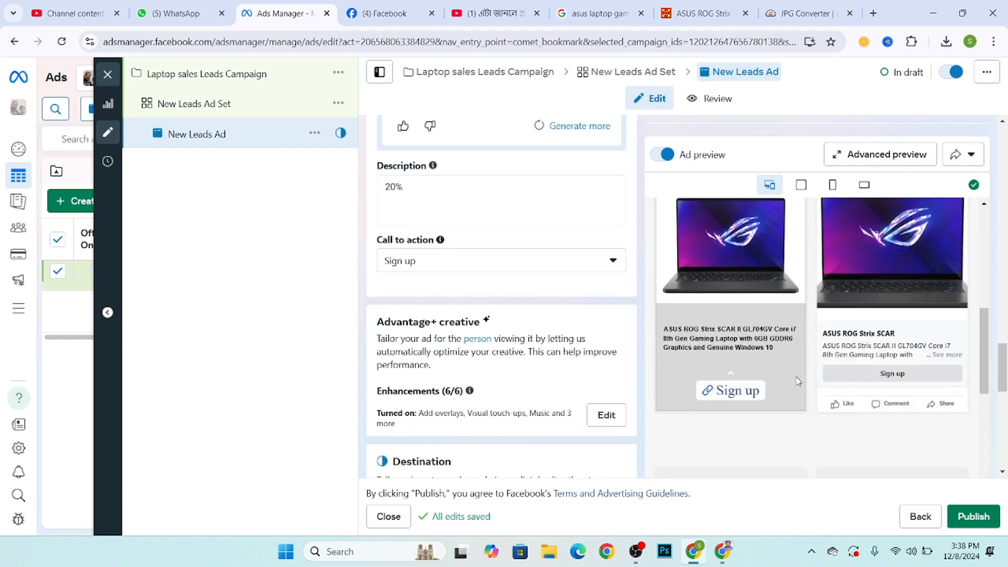
scroll(835, 359, "down", 4)
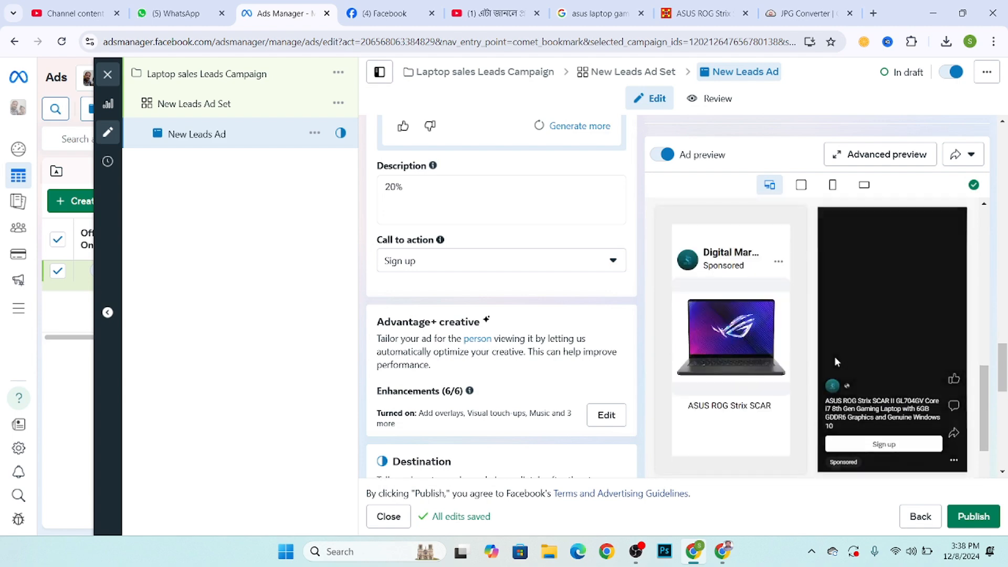
scroll(836, 361, "down", 5)
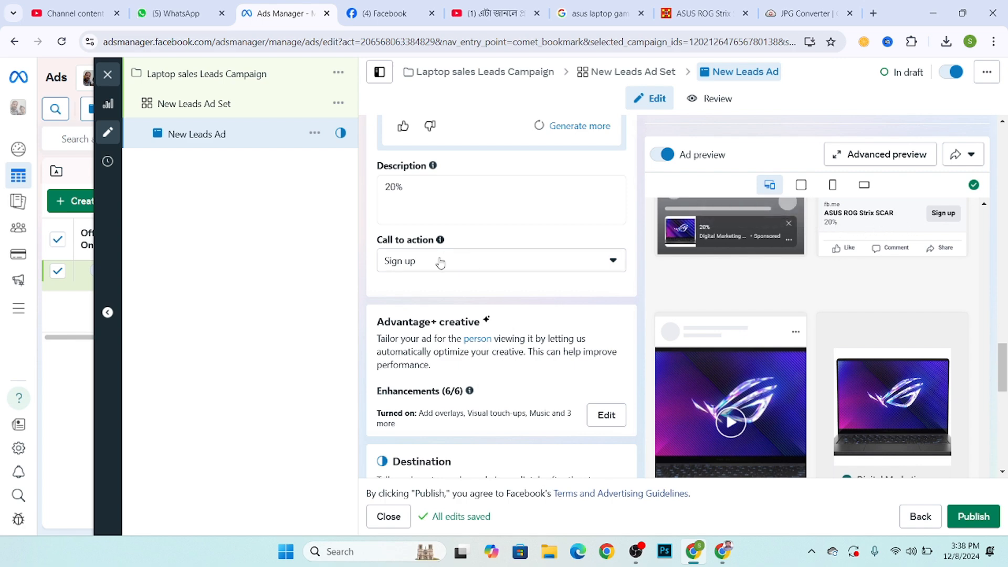
left_click(436, 190)
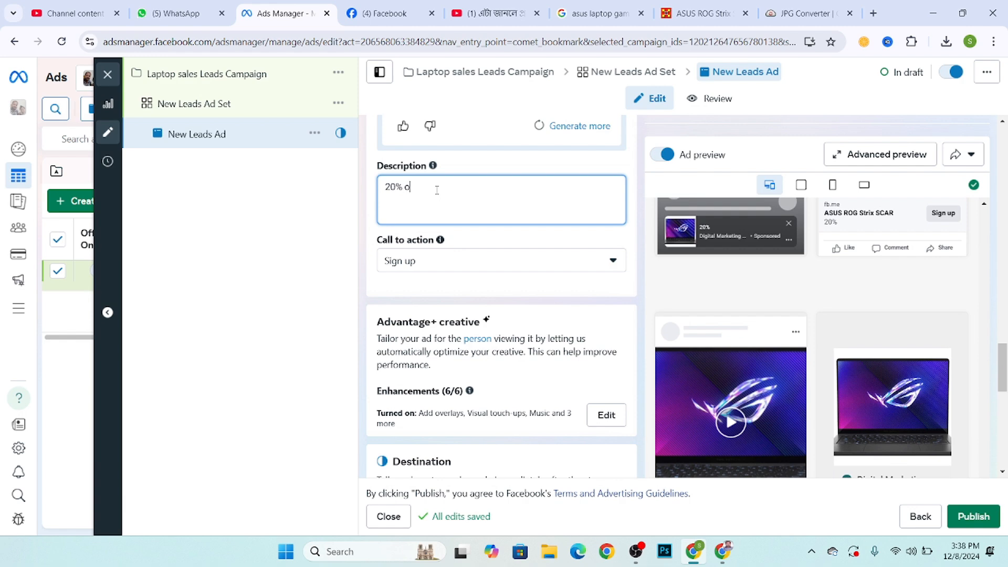
left_click(289, 213)
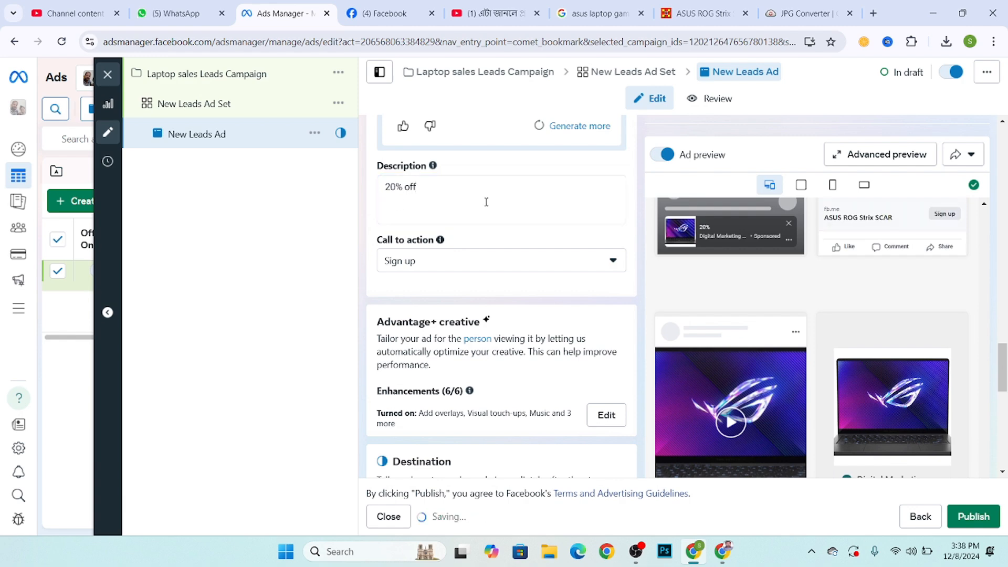
left_click(476, 194)
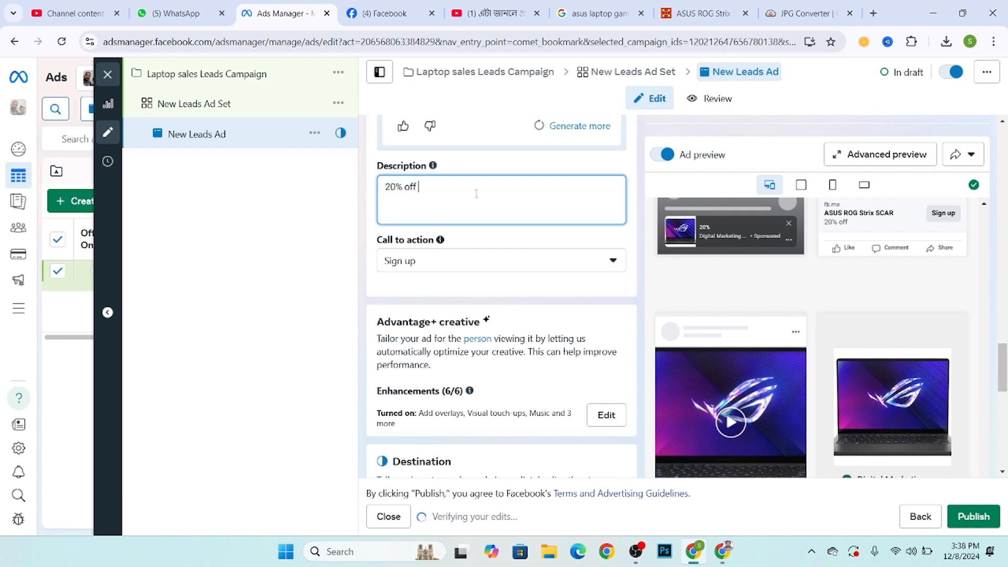
type("Limited time")
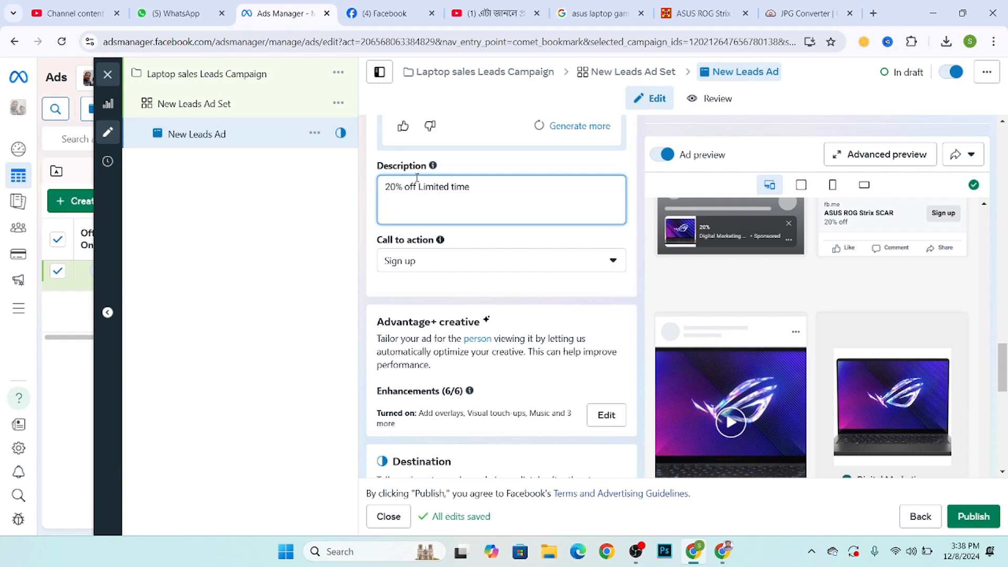
left_click(485, 243)
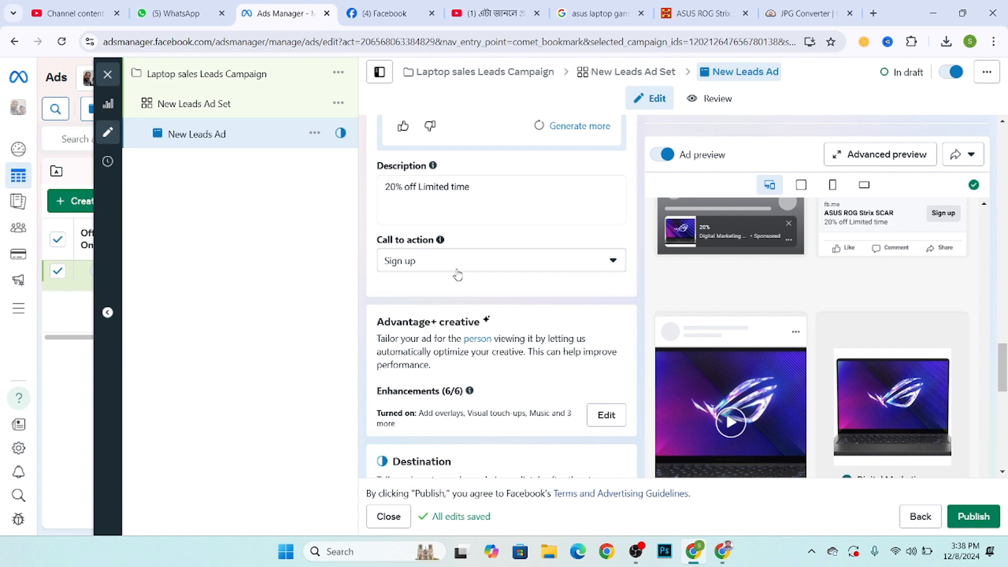
Step: Look through the available Call to action options and set the ad's Call to action to Book now
left_click(458, 261)
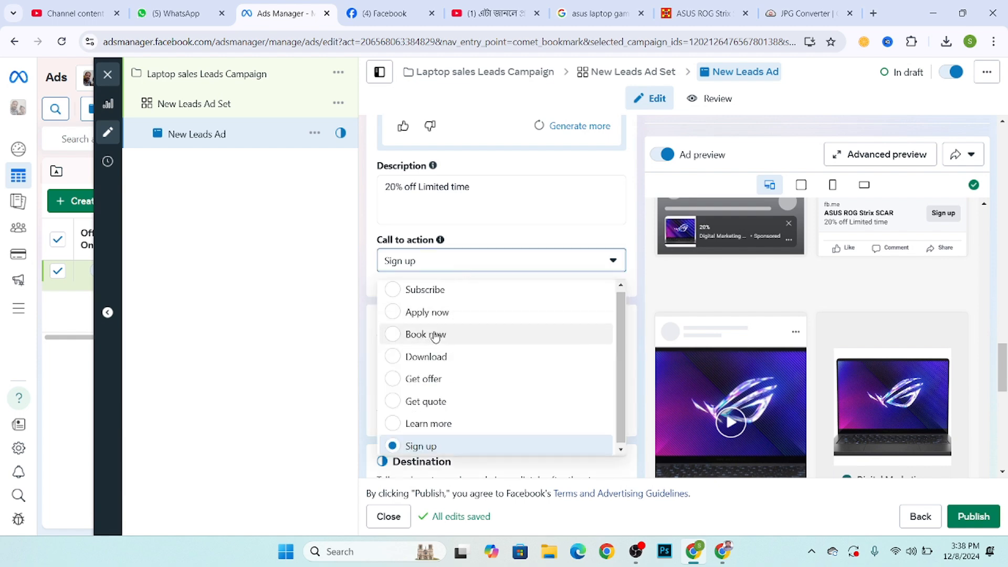
scroll(435, 336, "down", 1)
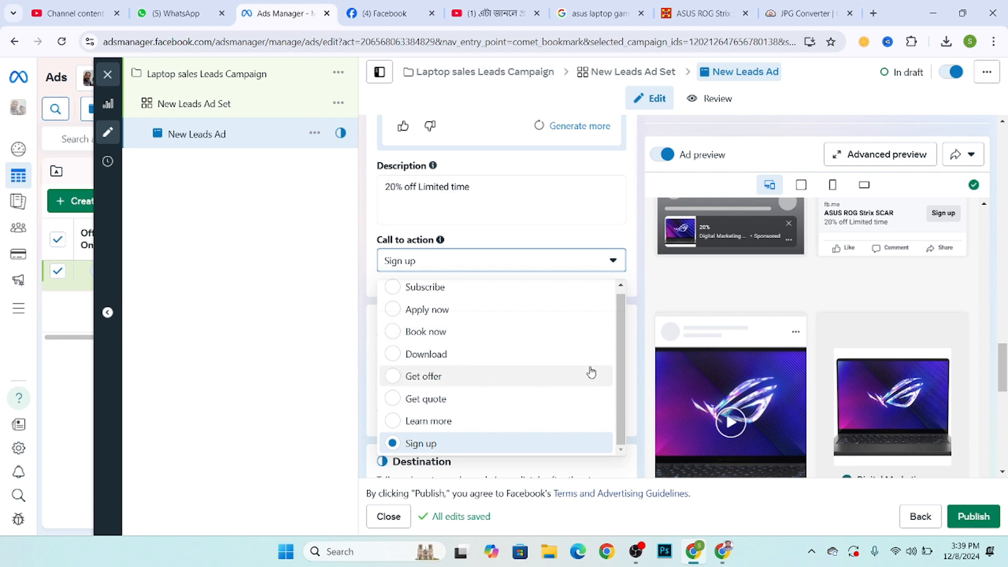
scroll(473, 360, "up", 1)
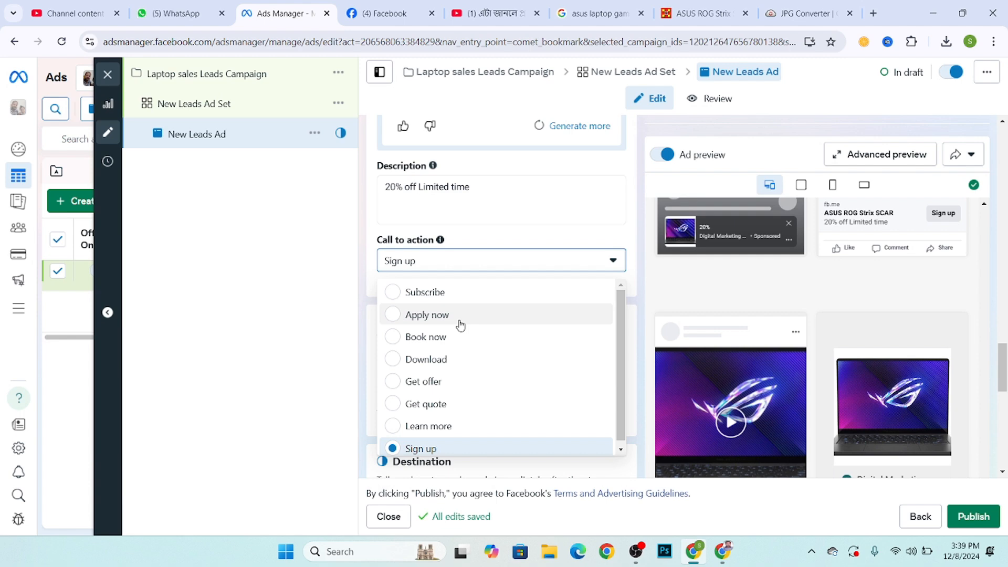
scroll(461, 324, "down", 1)
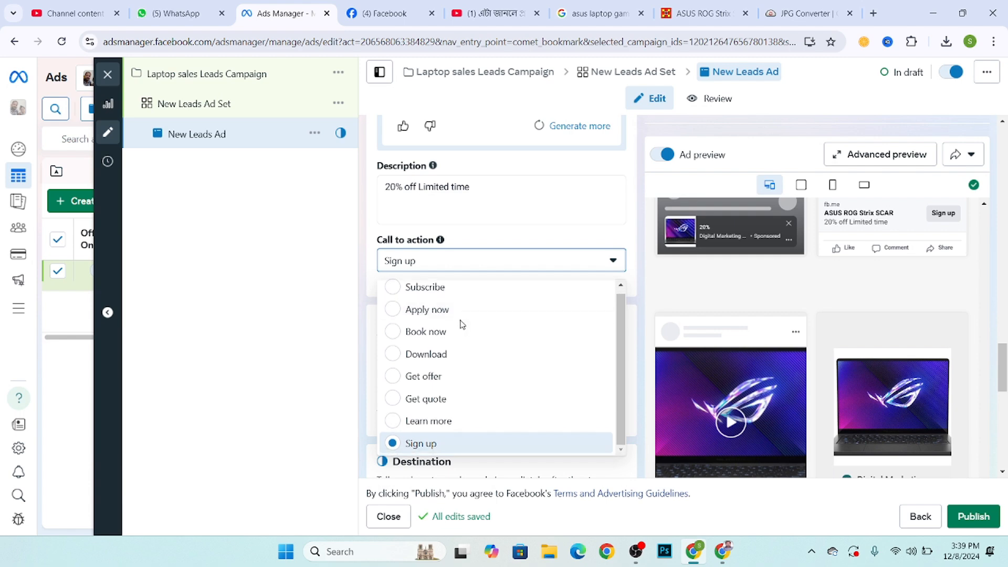
left_click(395, 334)
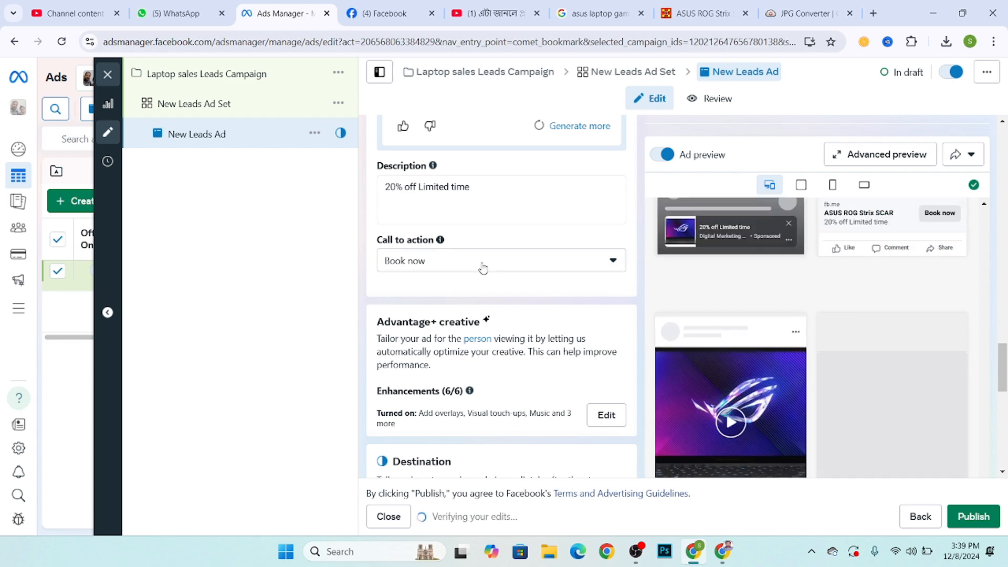
Step: Start a new instant form in the ad's Destination section and clear its auto-generated content
scroll(483, 269, "down", 3)
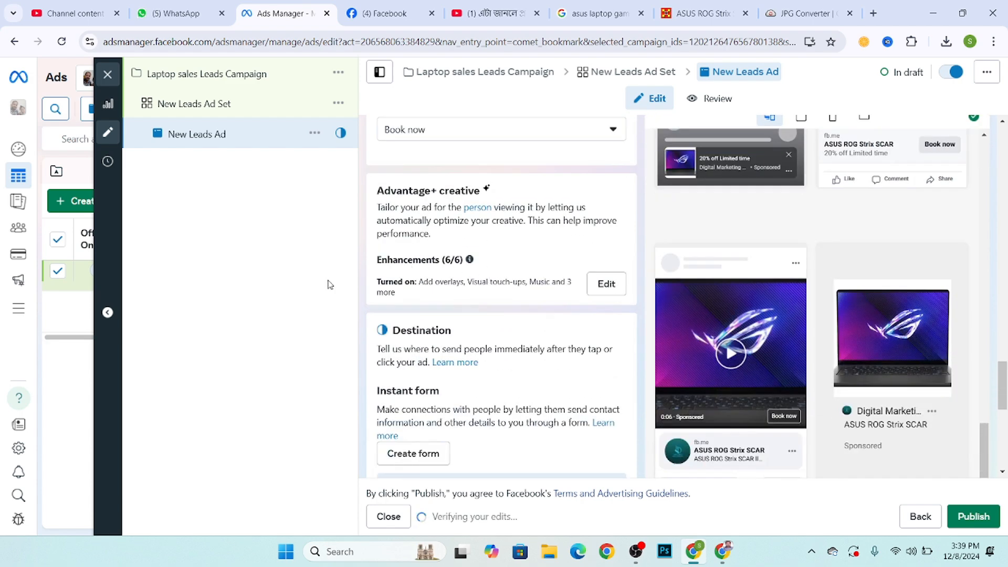
scroll(372, 229, "down", 4)
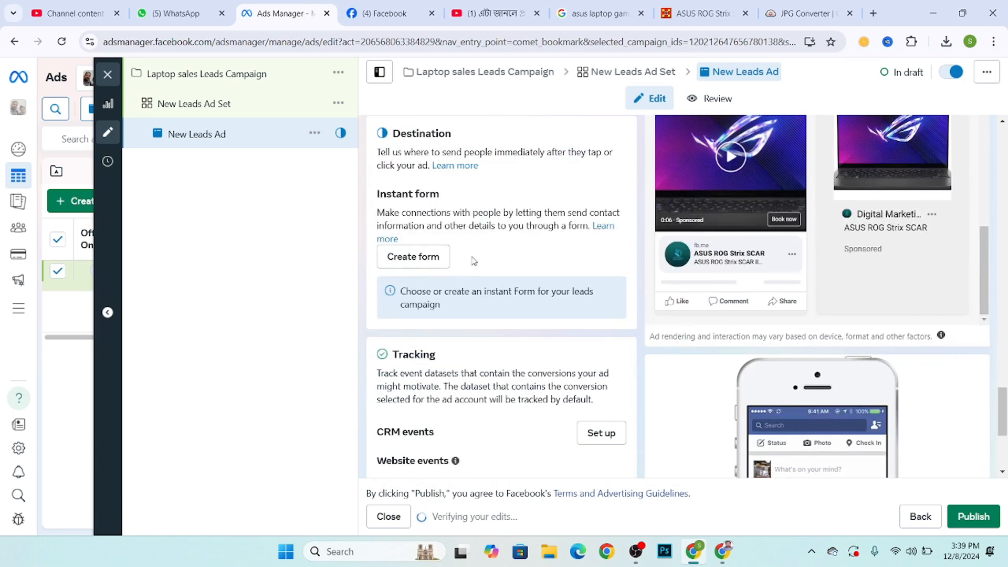
scroll(475, 210, "up", 2)
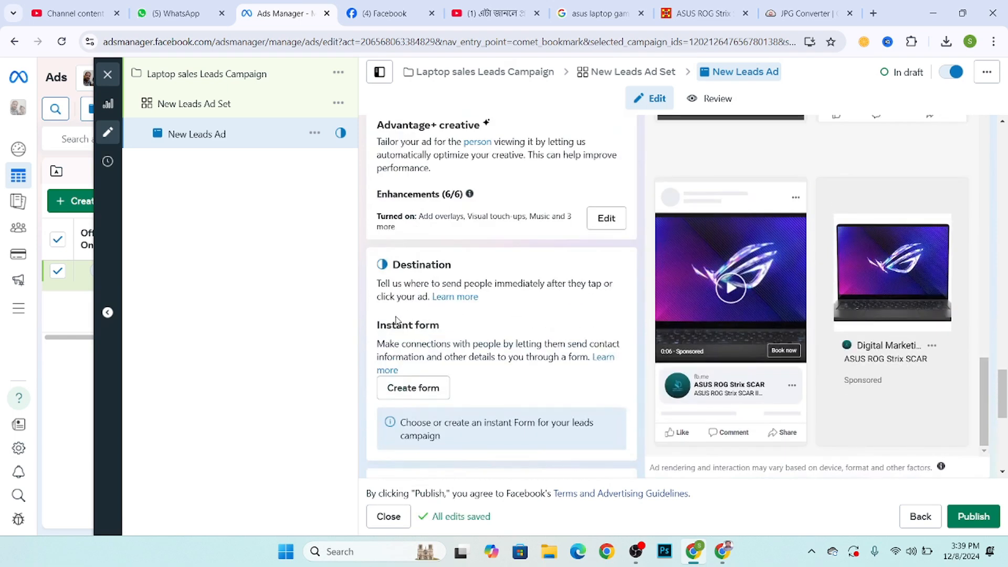
scroll(474, 334, "down", 1)
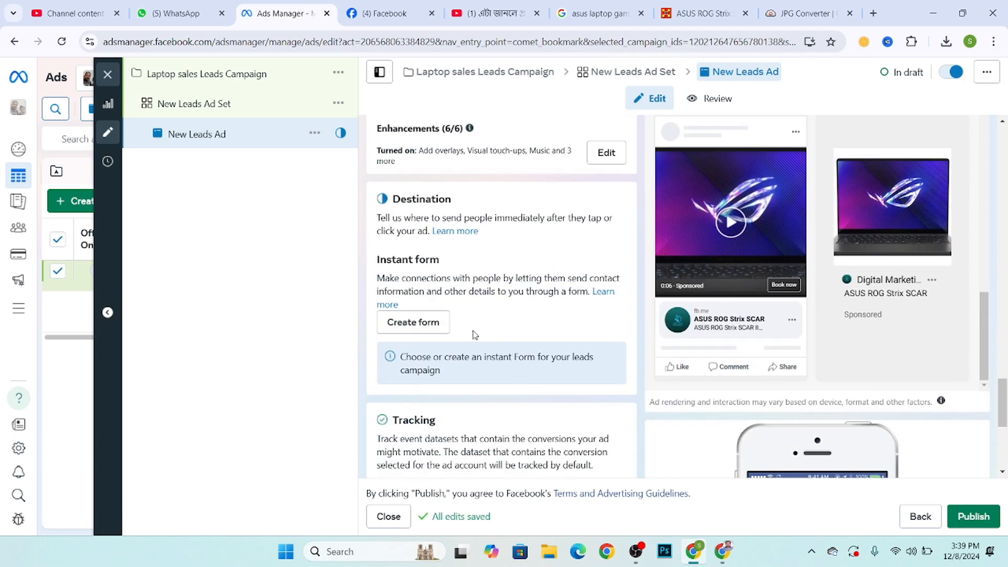
scroll(475, 334, "down", 1)
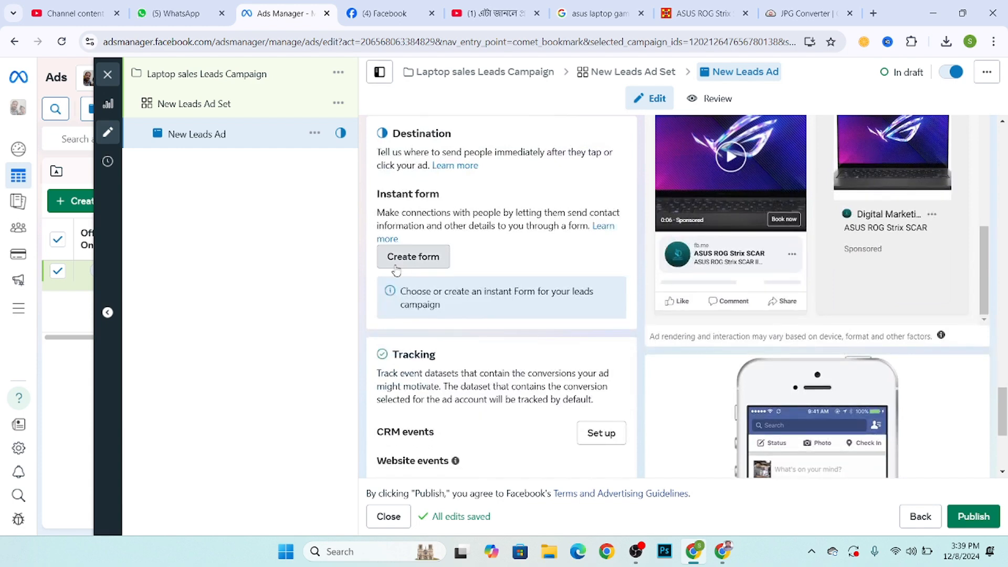
left_click(396, 270)
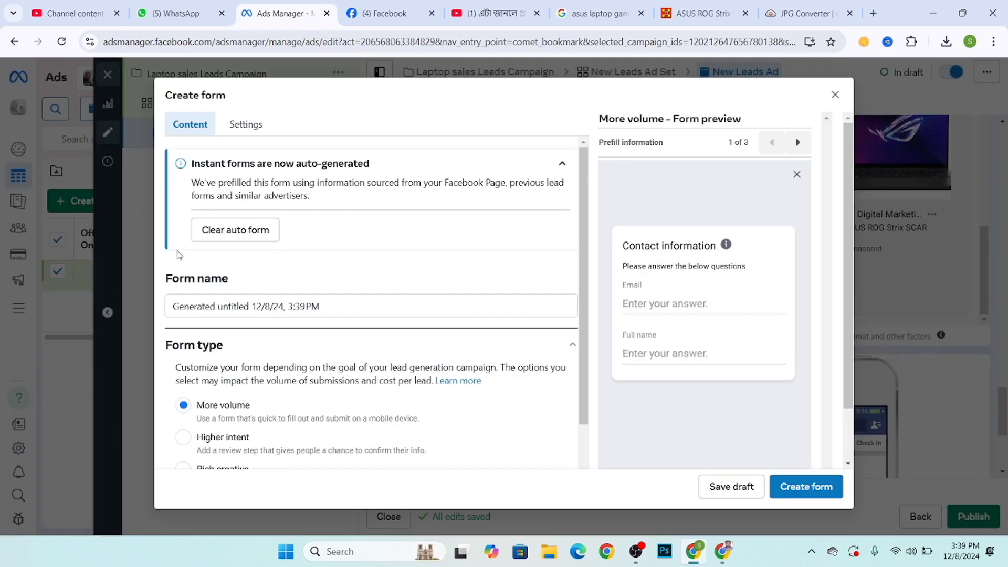
left_click(231, 233)
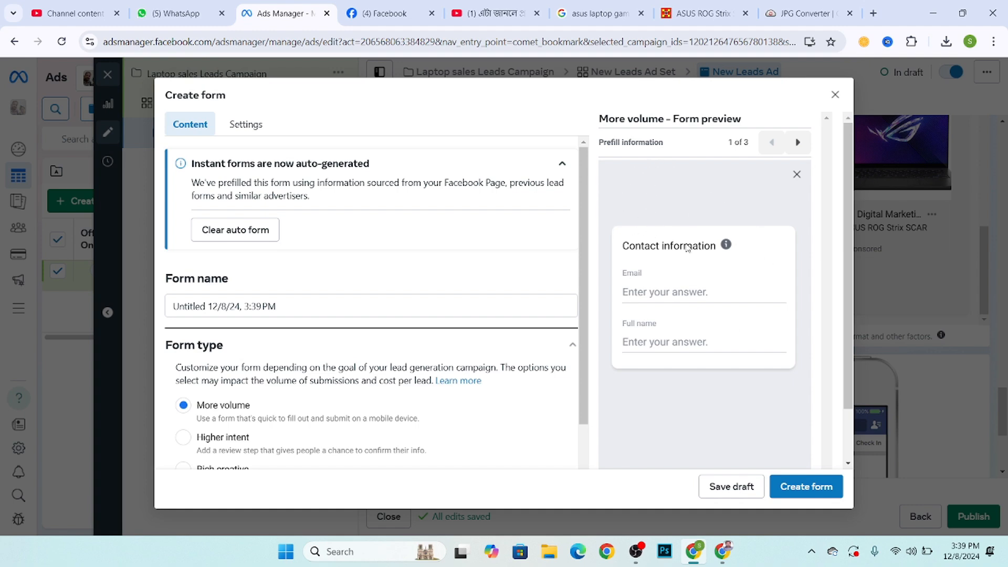
Step: Review the form types, then turn on the optional Background Image and Greeting in the form's Intro section
scroll(228, 339, "down", 2)
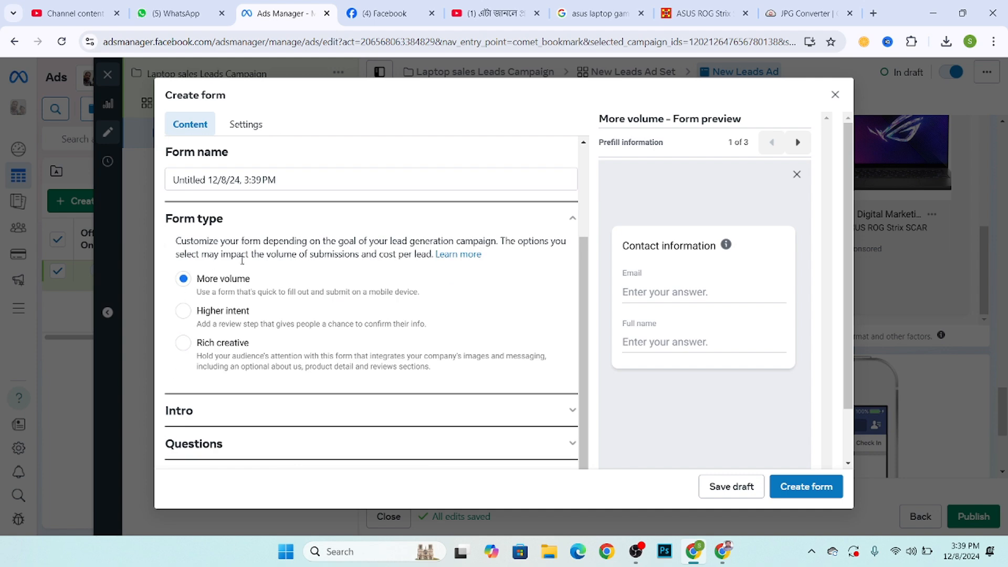
triple_click(166, 221)
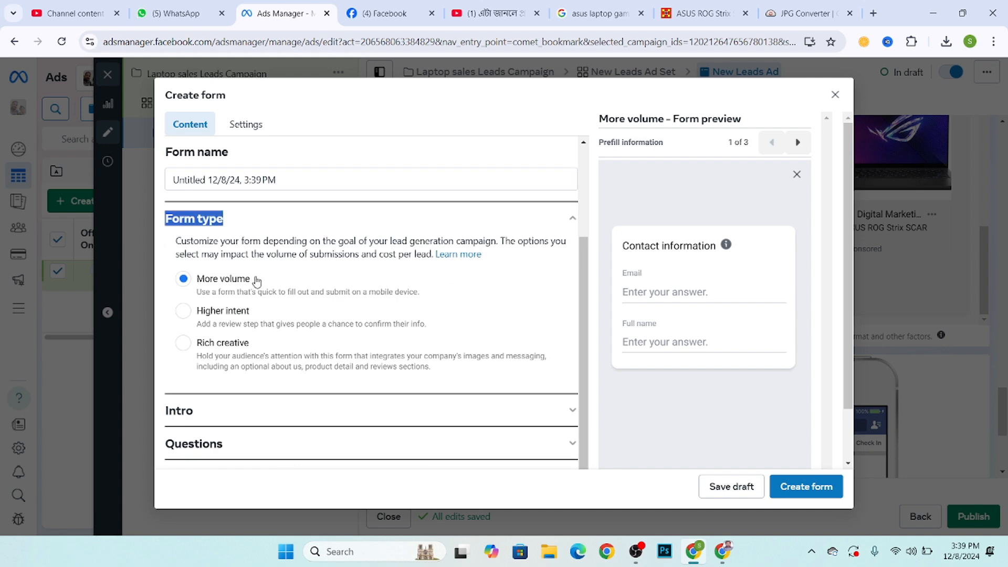
scroll(225, 286, "down", 1)
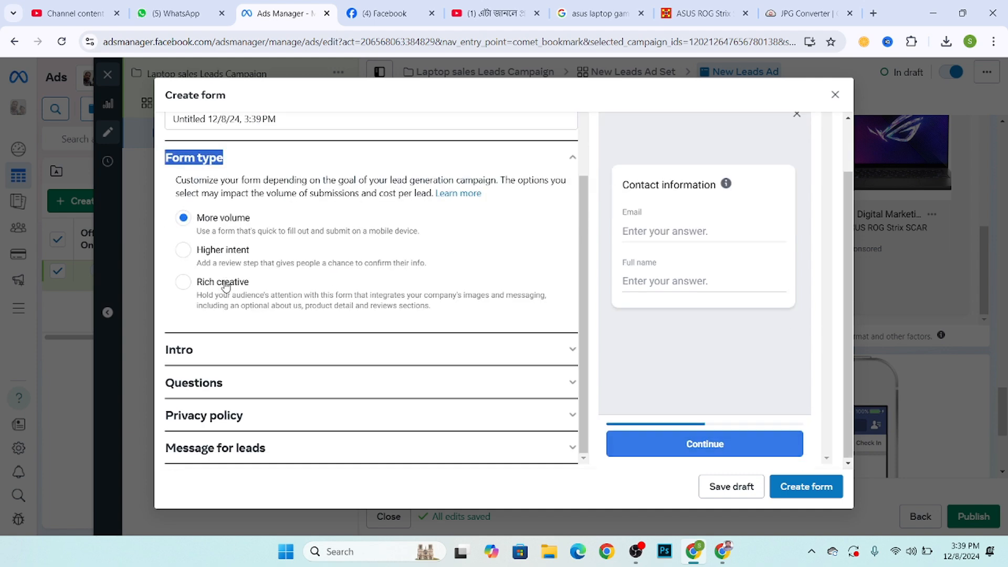
left_click(181, 348)
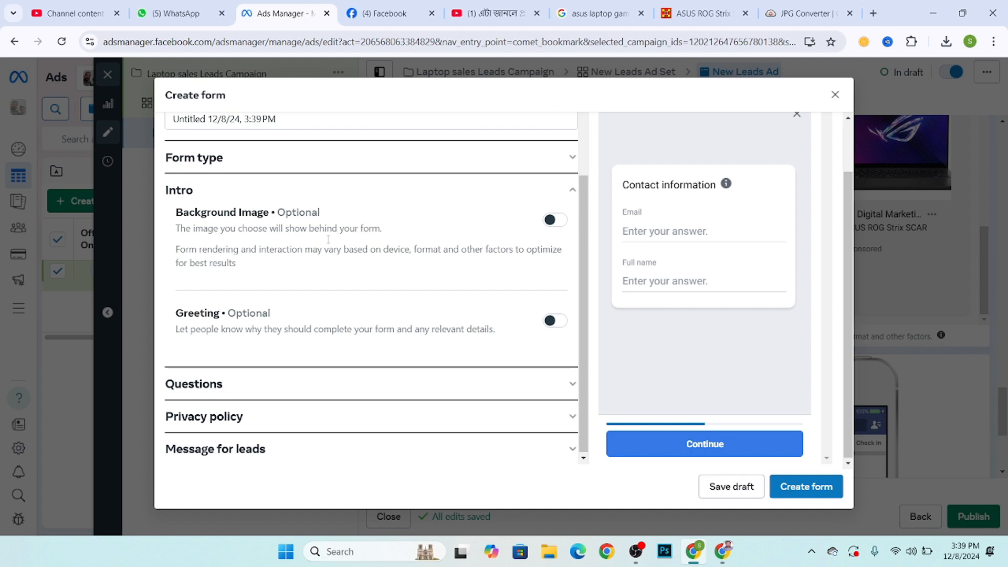
left_click(561, 222)
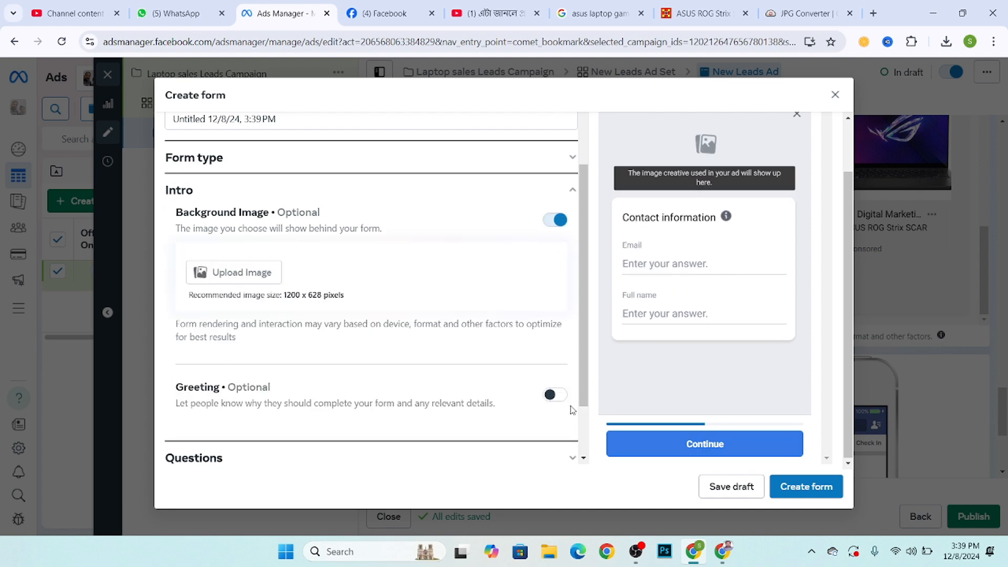
left_click(553, 396)
scroll(286, 396, "down", 1)
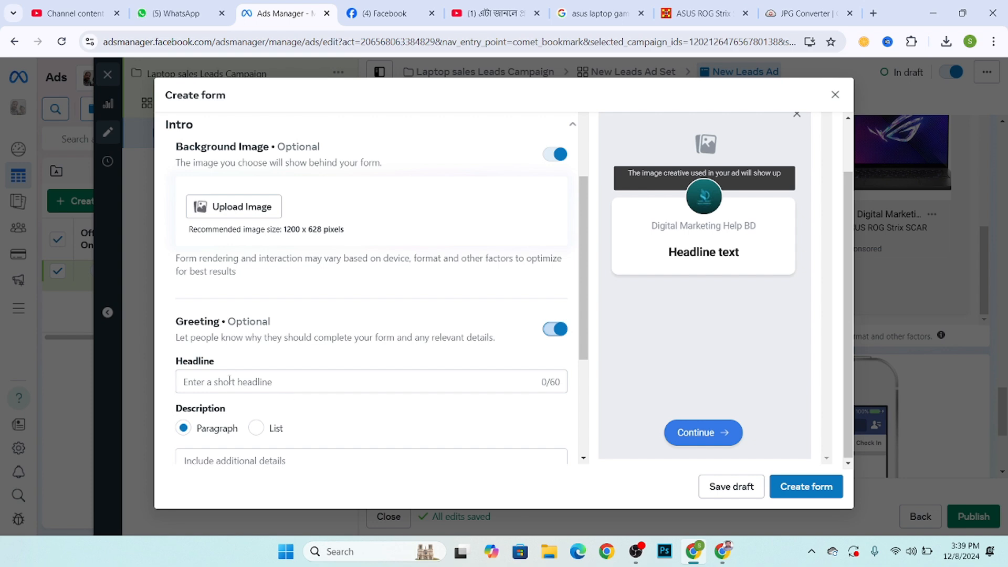
Step: Upload gl704gv-01-500x500 from the Downloads folder as the form's background image
scroll(213, 320, "up", 1)
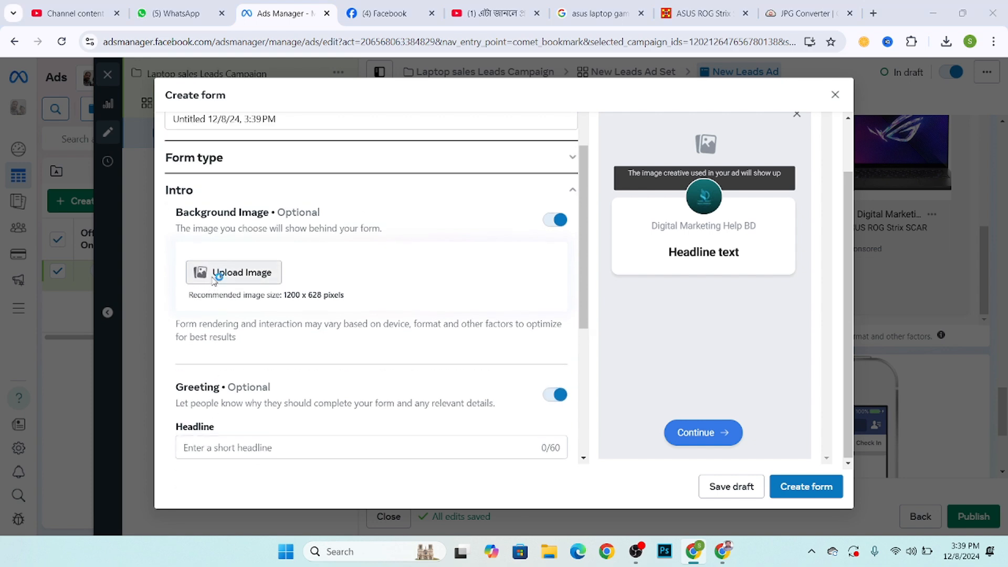
left_click(214, 279)
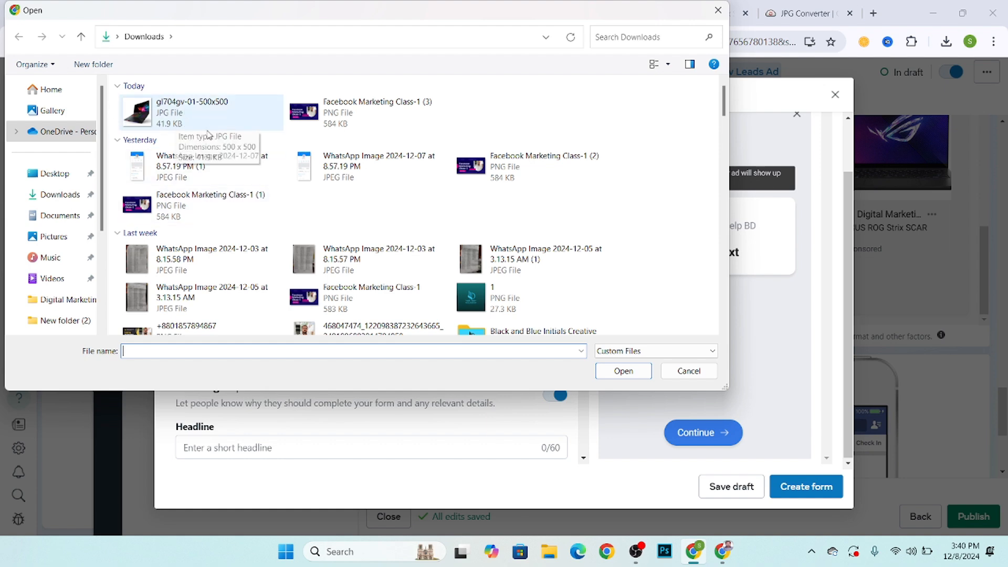
left_click(62, 193)
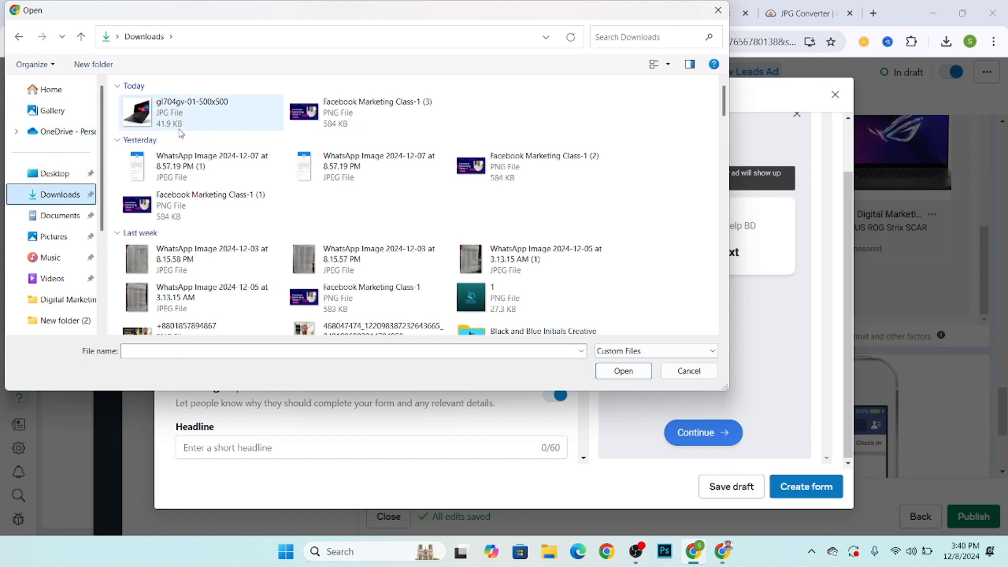
left_click(177, 124)
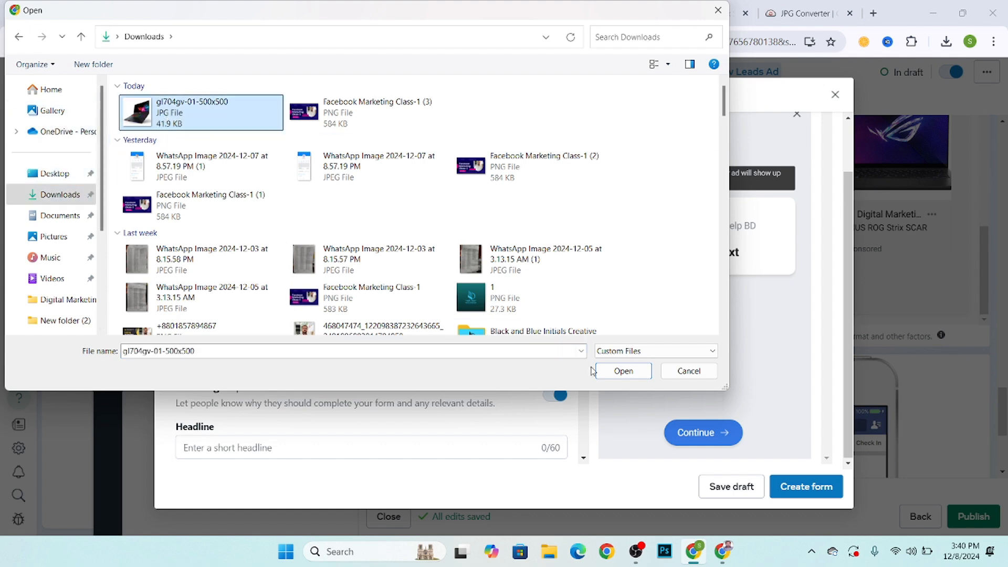
left_click(615, 372)
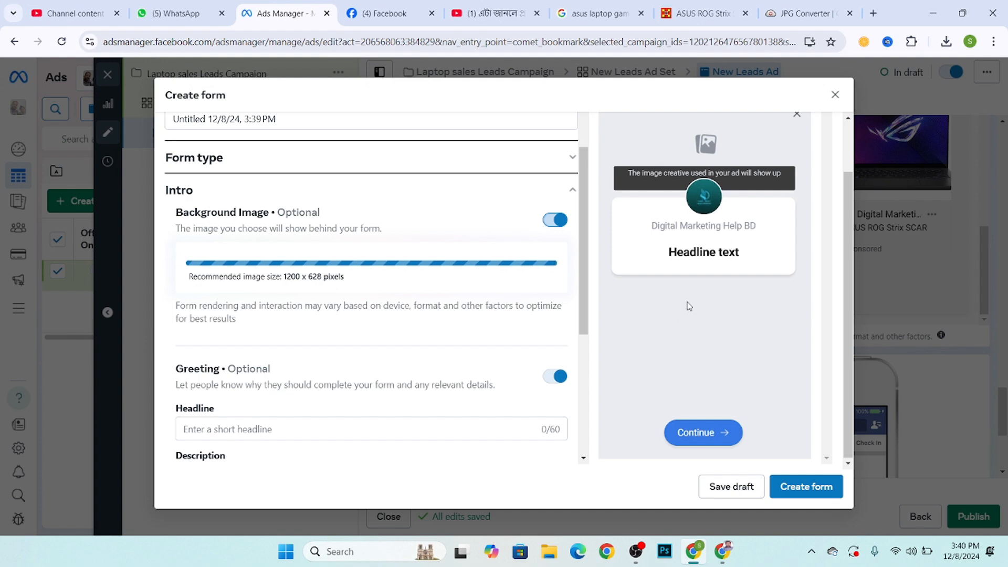
Step: Enter "Please give your informantions for get laptop" as the greeting Headline
scroll(713, 287, "down", 1)
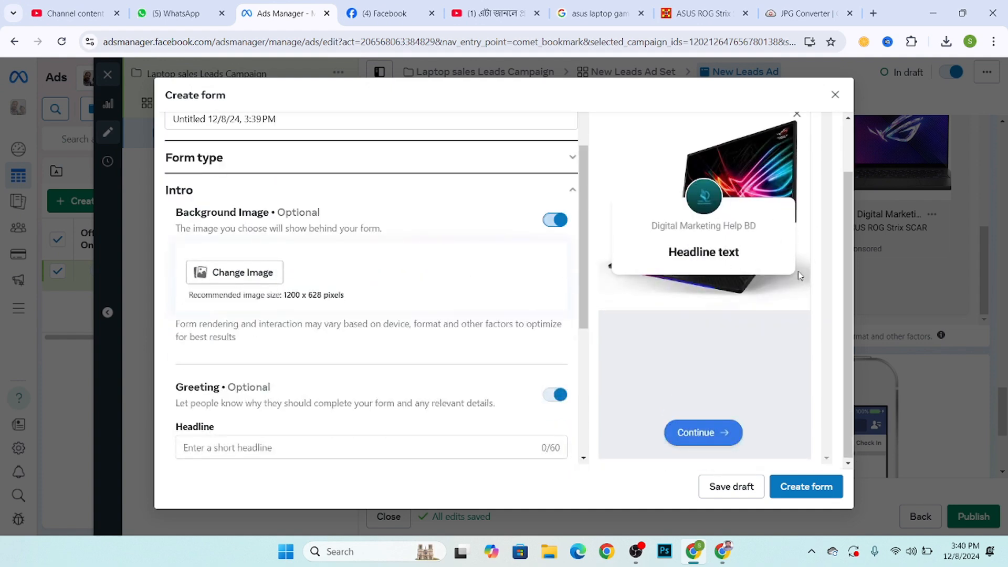
scroll(412, 314, "down", 1)
left_click(210, 380)
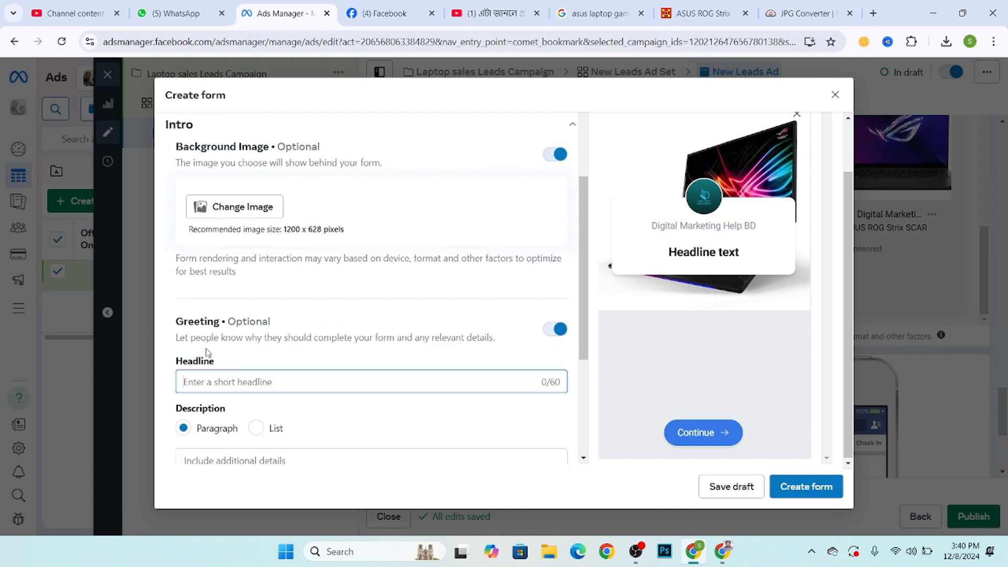
scroll(209, 353, "down", 1)
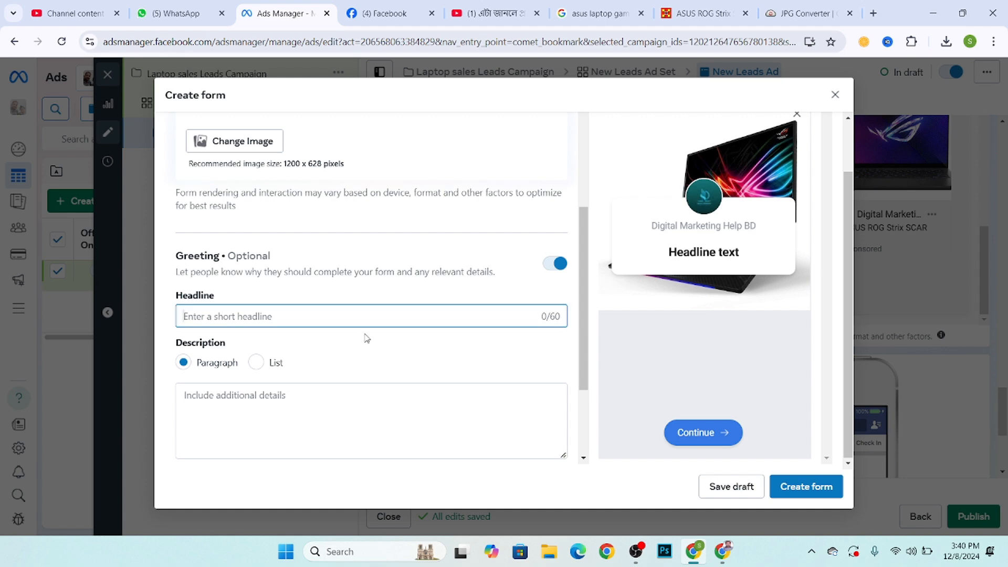
type("Ple")
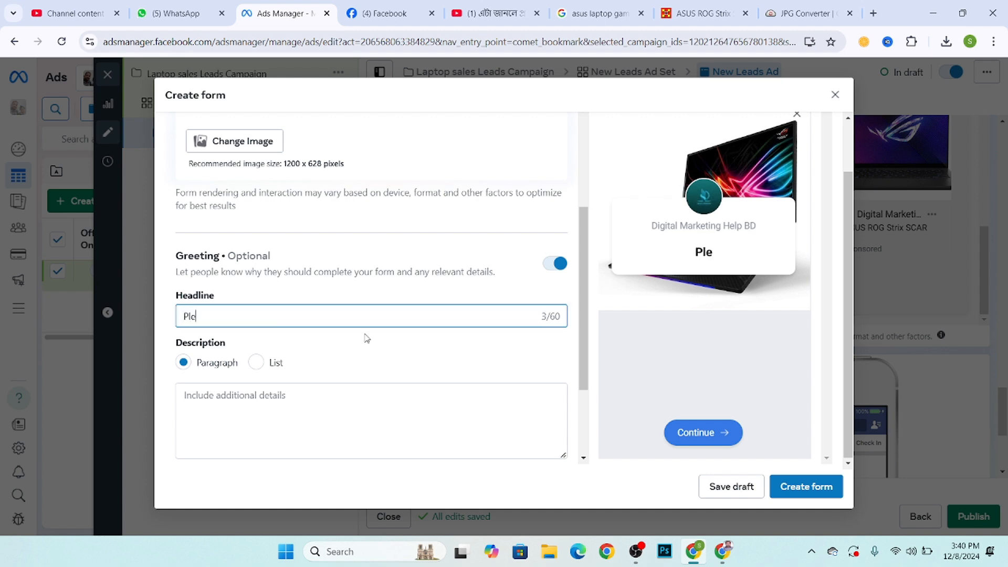
type("ase give you")
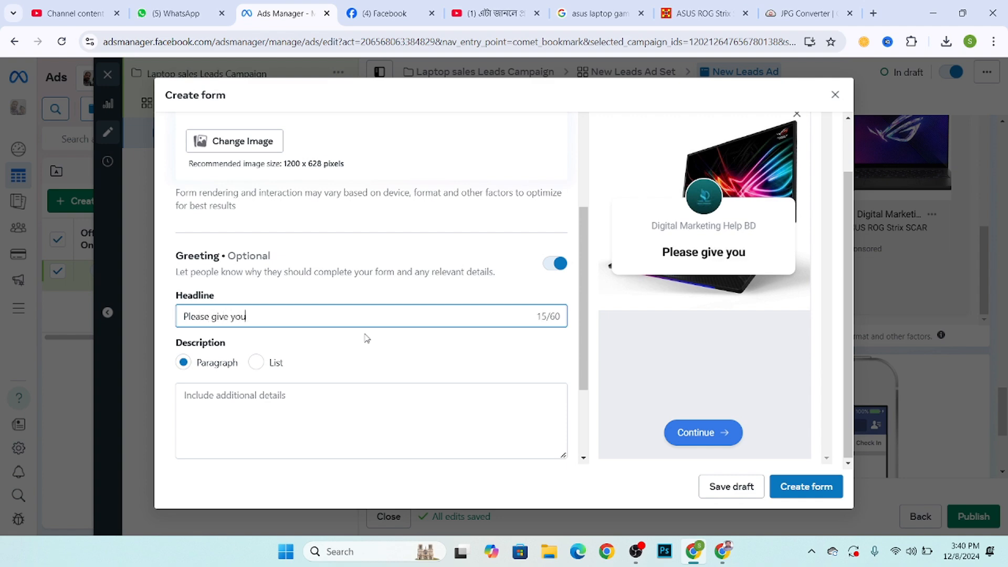
type("r informantion")
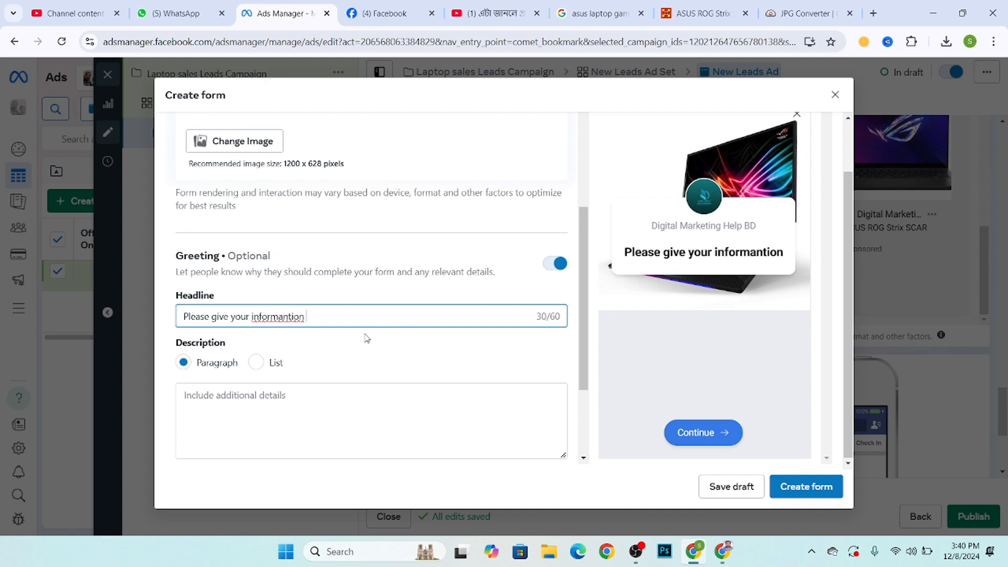
key("BackSpace")
type("s ")
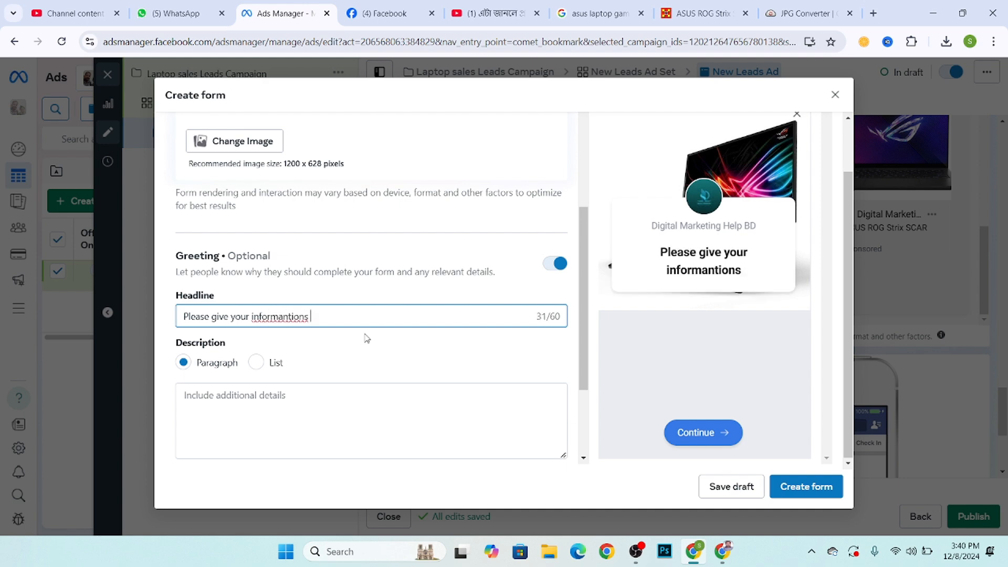
type("for")
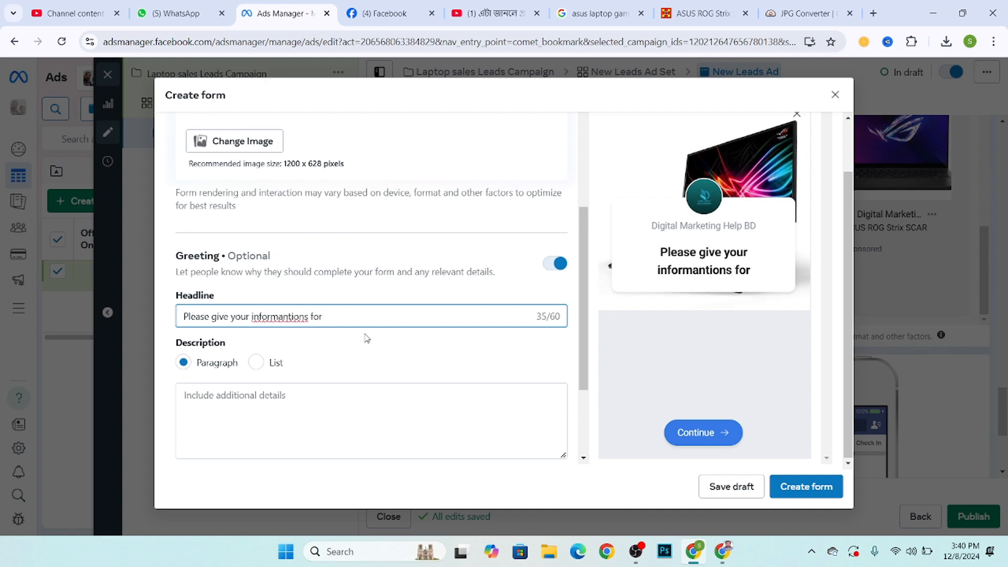
type(" get ")
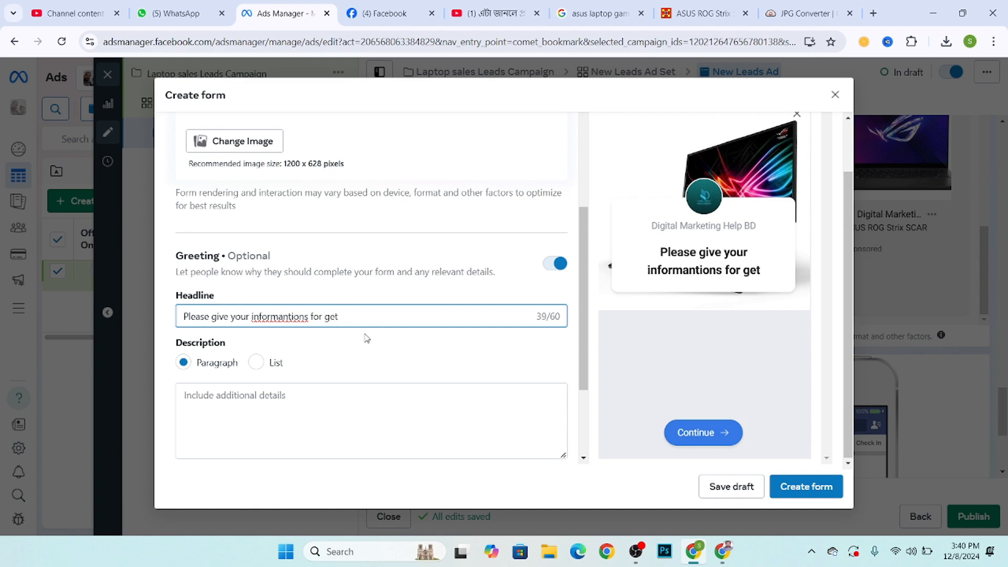
type("la")
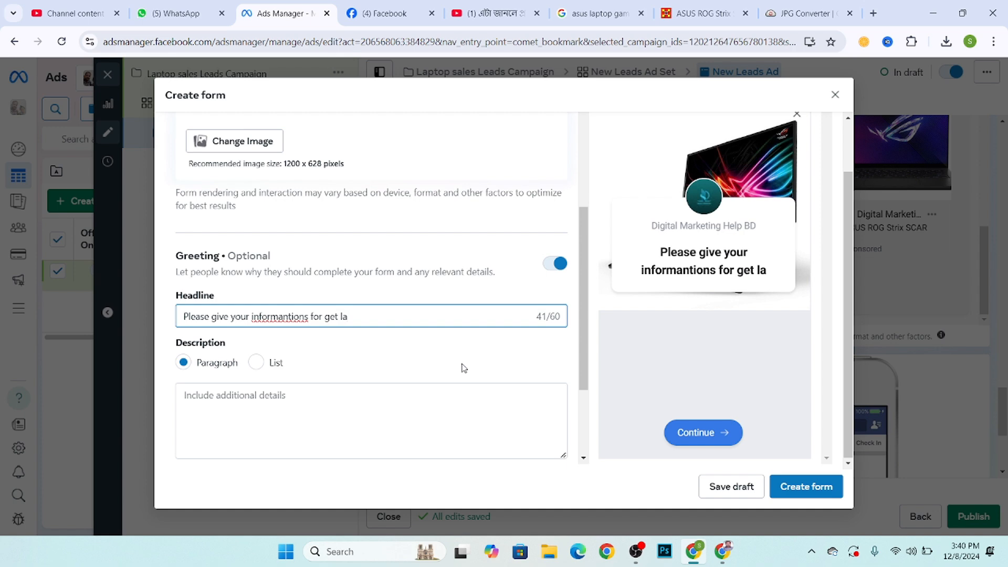
type("ptop")
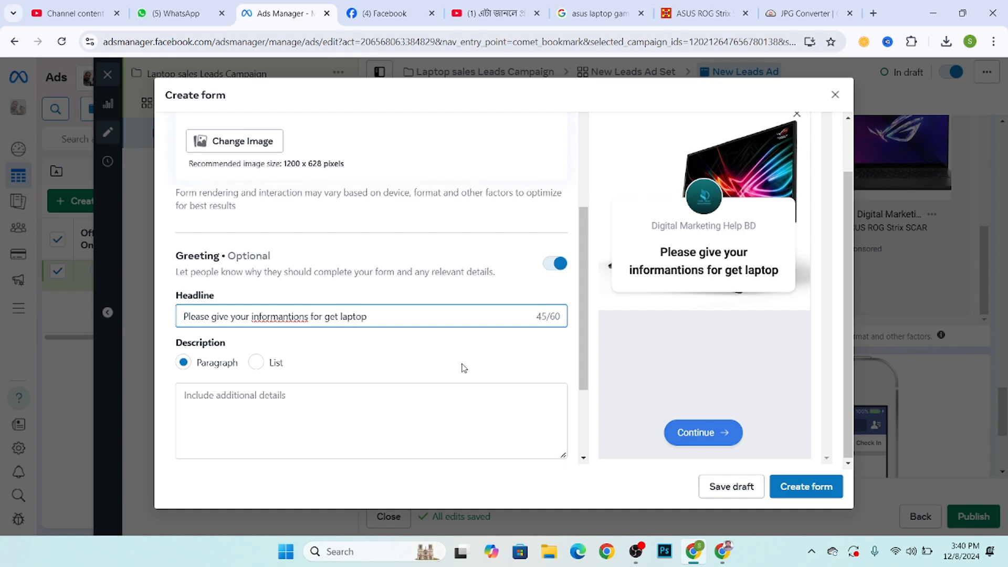
Step: Check the greeting Headline in the form preview and insert "below" before "for get laptop"
scroll(450, 360, "down", 1)
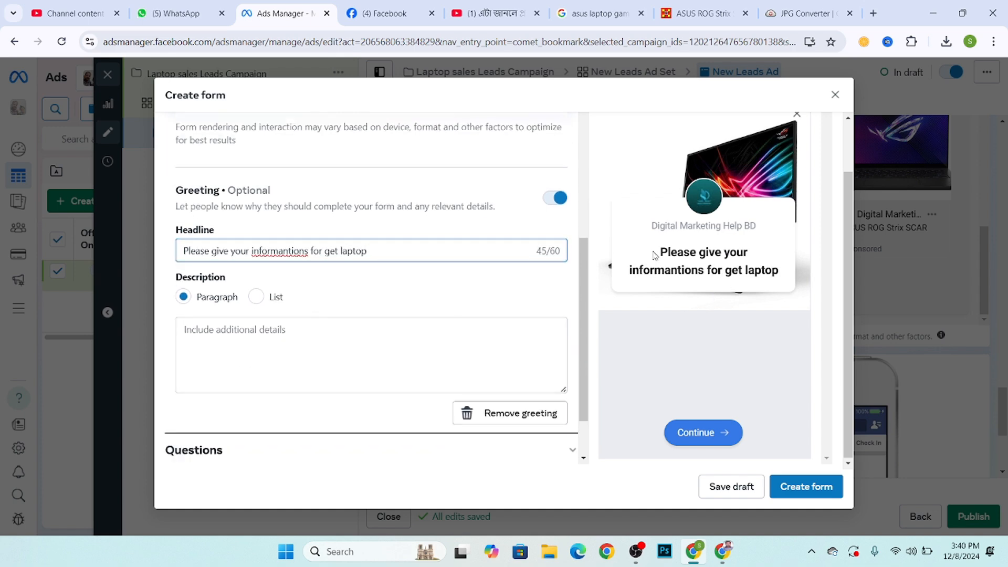
left_click_drag(655, 255, 772, 270)
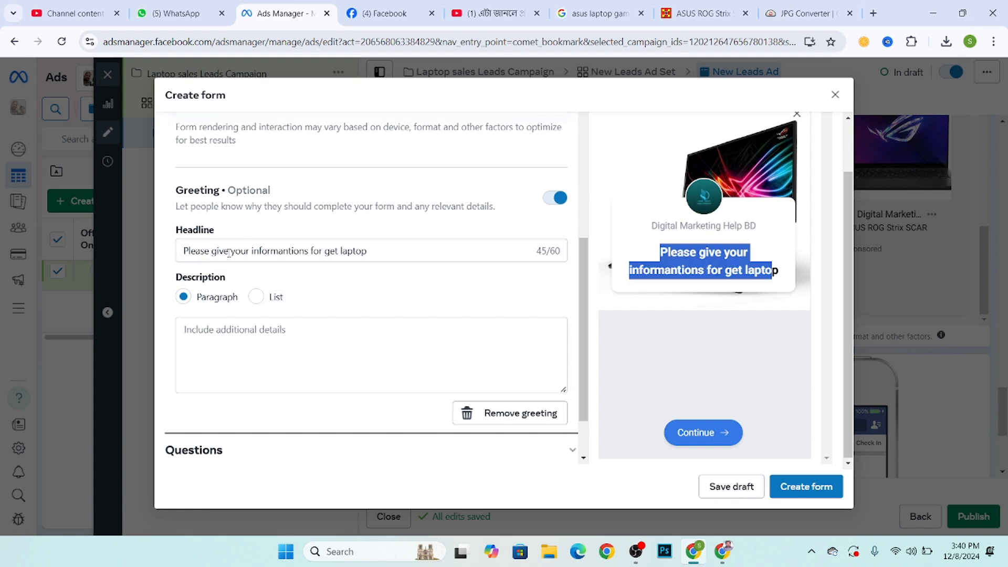
left_click(307, 251)
type("belo")
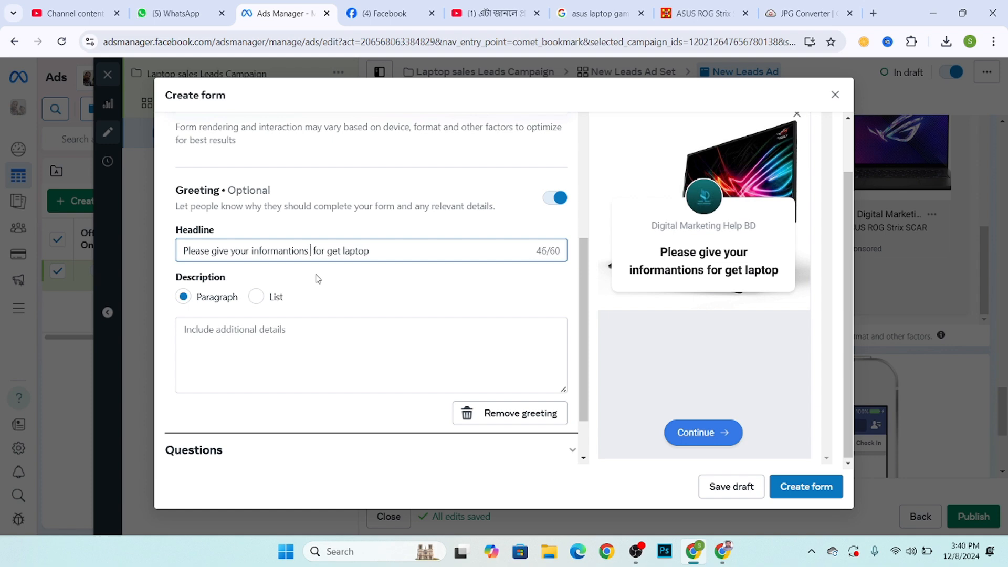
type("w")
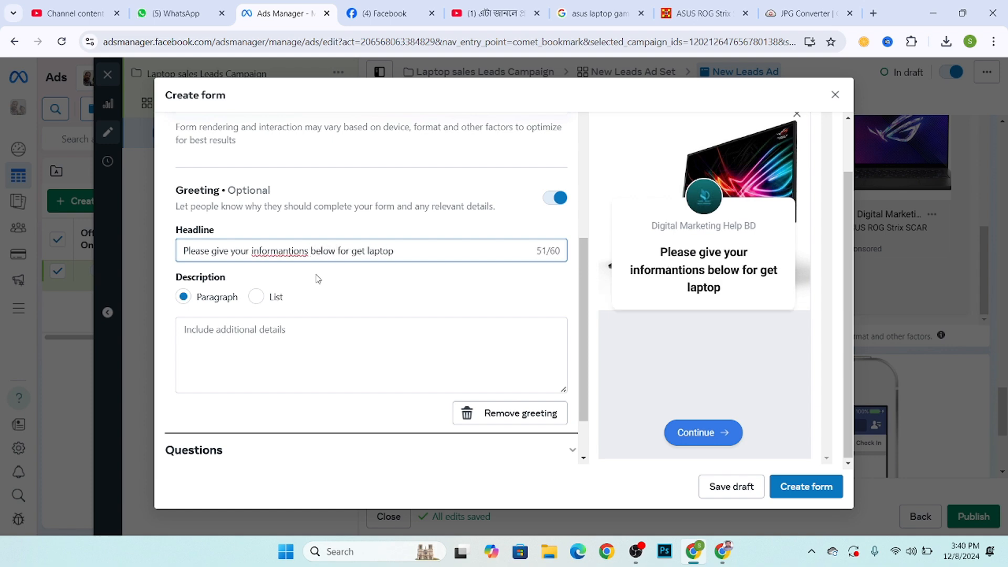
Step: Copy the ASUS ROG Strix SCAR II laptop's full title from the Cell Computers product page and paste it as the greeting Description
scroll(318, 279, "down", 1)
left_click_drag(176, 212, 240, 211)
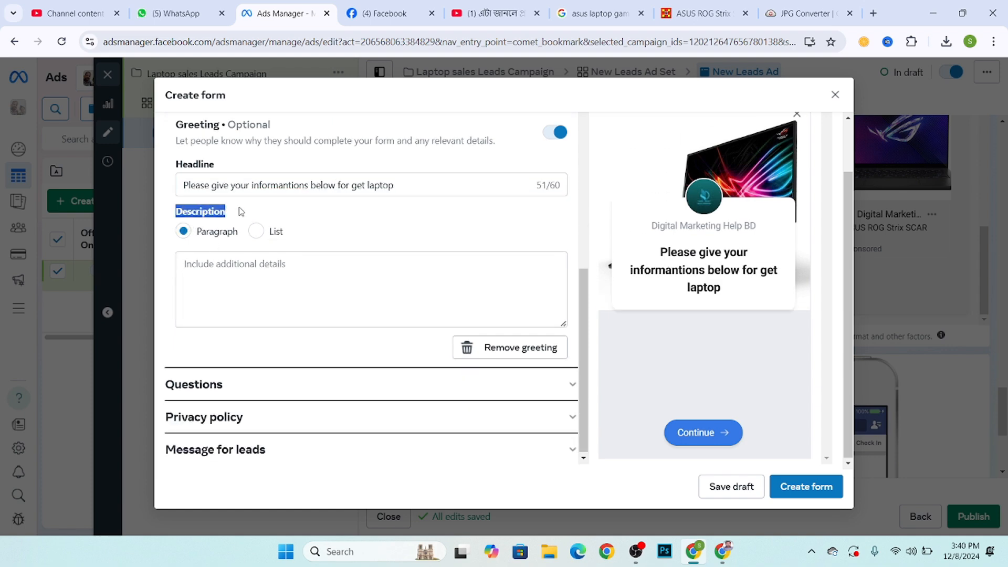
left_click(204, 297)
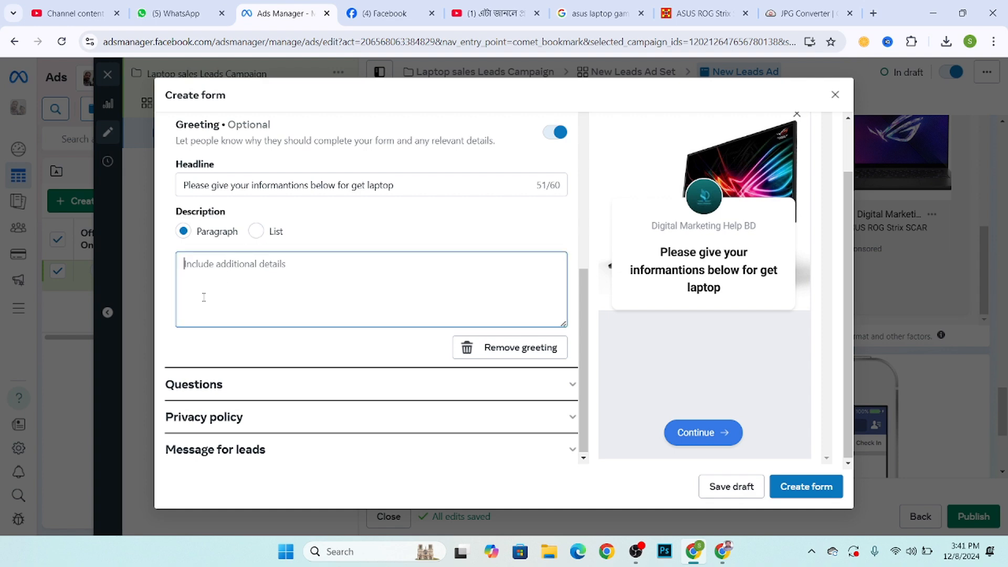
left_click(682, 13)
left_click_drag(469, 322, 446, 288)
key("ctrl+c")
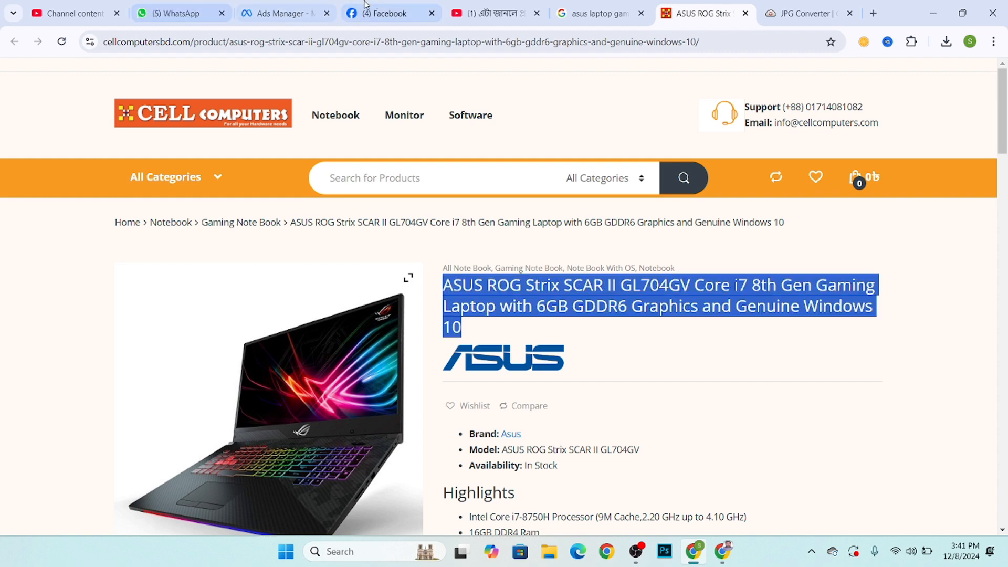
left_click(289, 5)
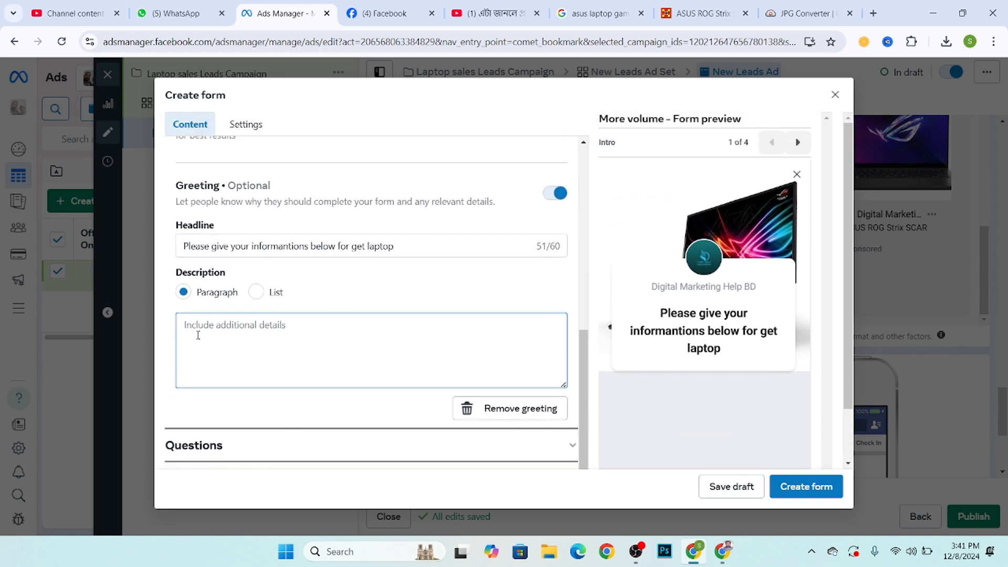
key("ctrl+v")
scroll(313, 345, "down", 1)
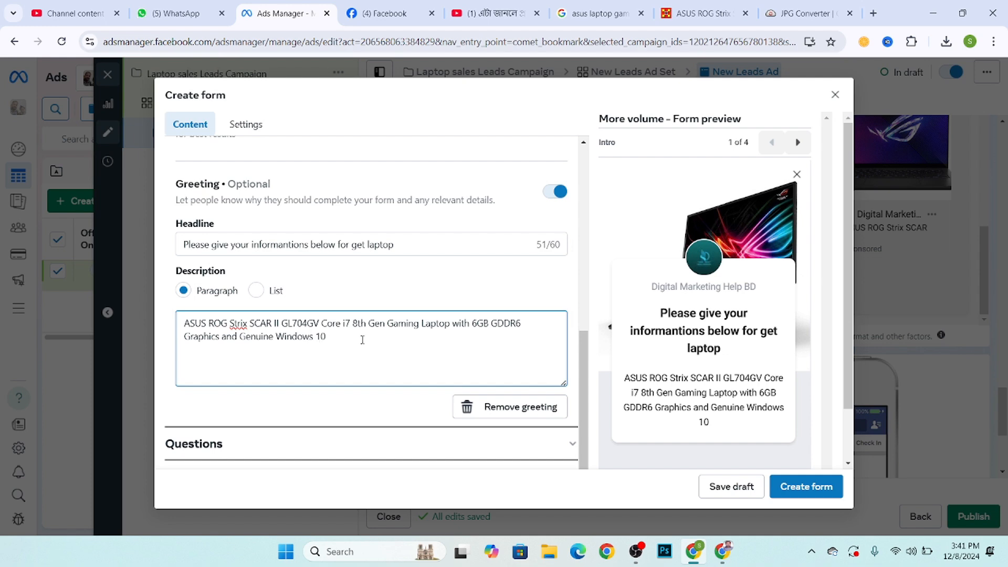
Step: Shorten the greeting Description to "ASUS ROG Strix SCAR II GL704GV" by deleting everything after the model number
left_click_drag(362, 340, 181, 311)
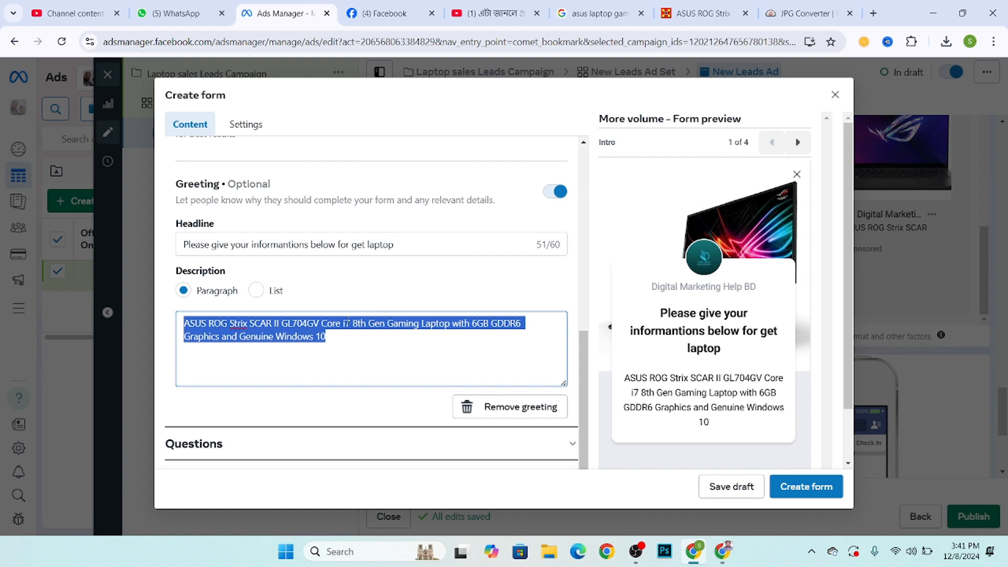
scroll(202, 376, "down", 2)
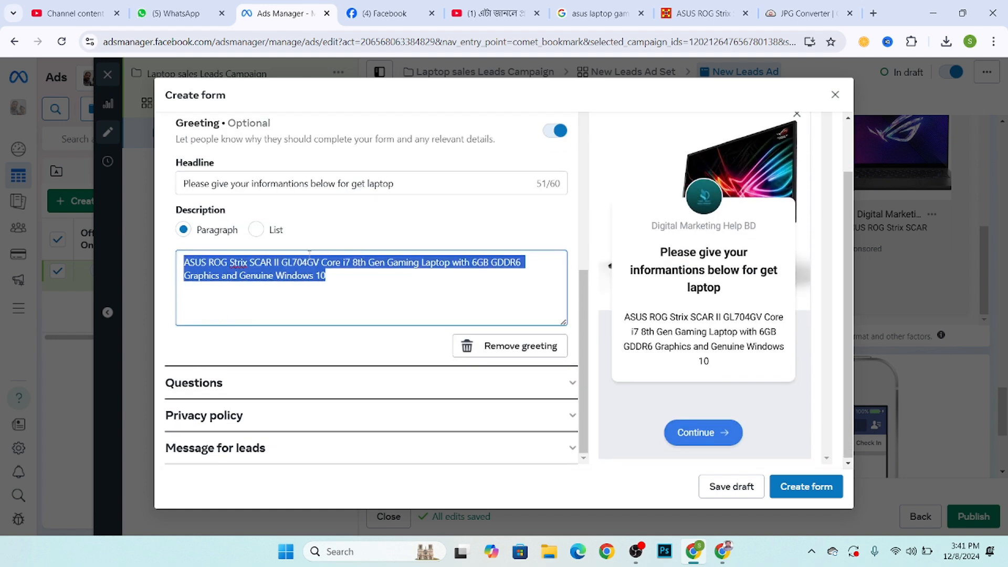
scroll(309, 257, "up", 3)
scroll(693, 294, "up", 1)
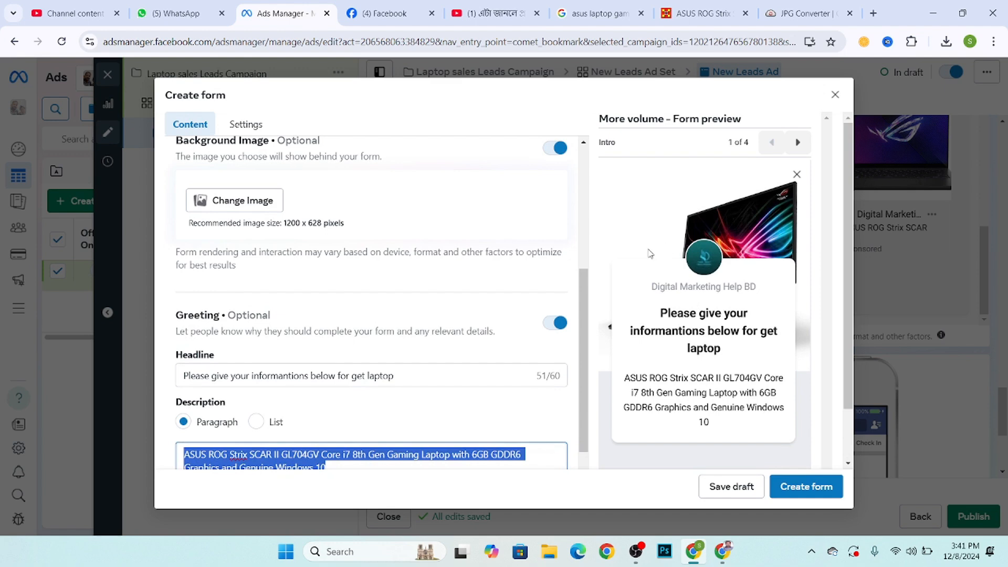
scroll(662, 336, "down", 1)
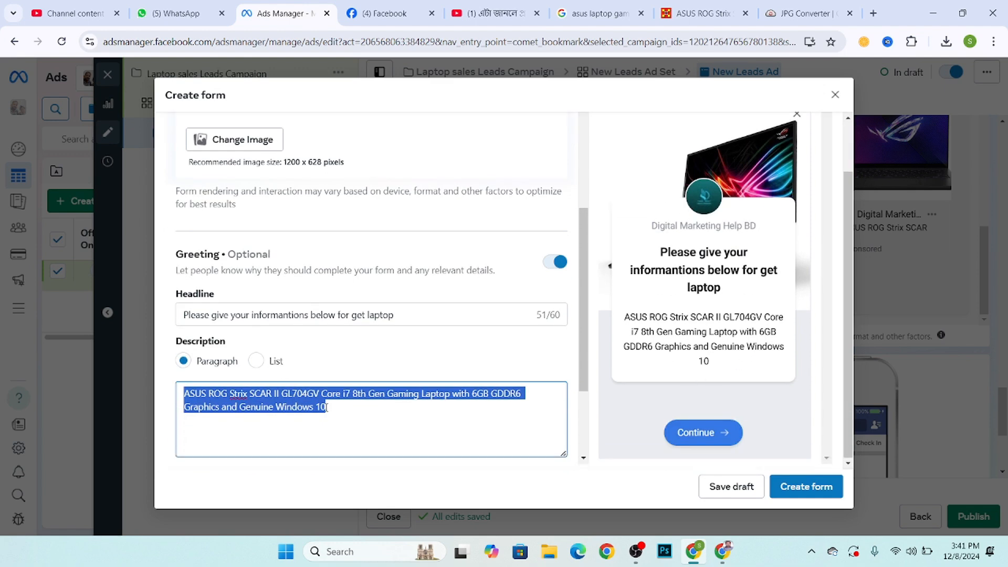
left_click_drag(326, 407, 320, 394)
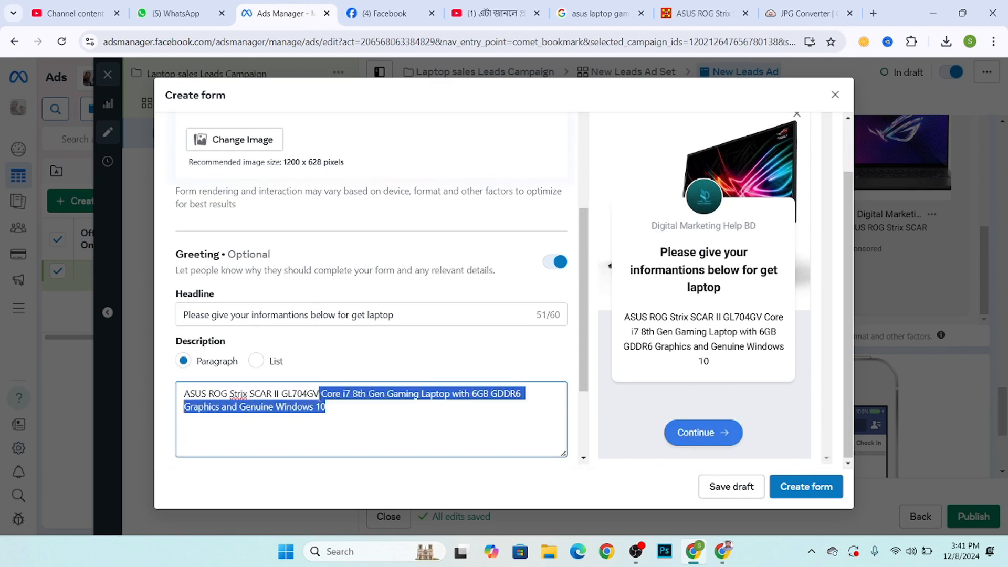
key("BackSpace")
scroll(239, 378, "down", 2)
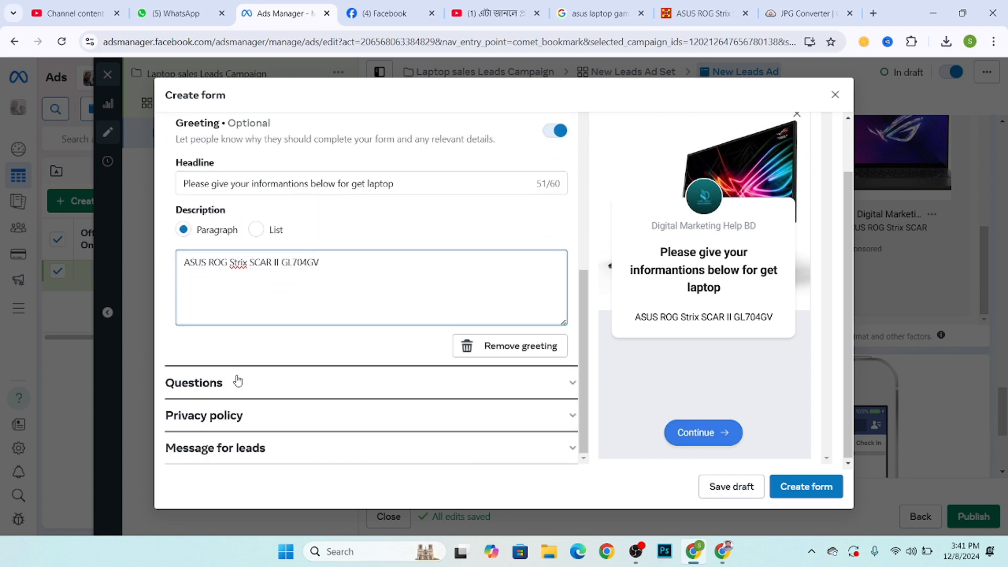
Step: Expand the form's Questions section and add City from the Contact fields category to the prefill questions
left_click(212, 386)
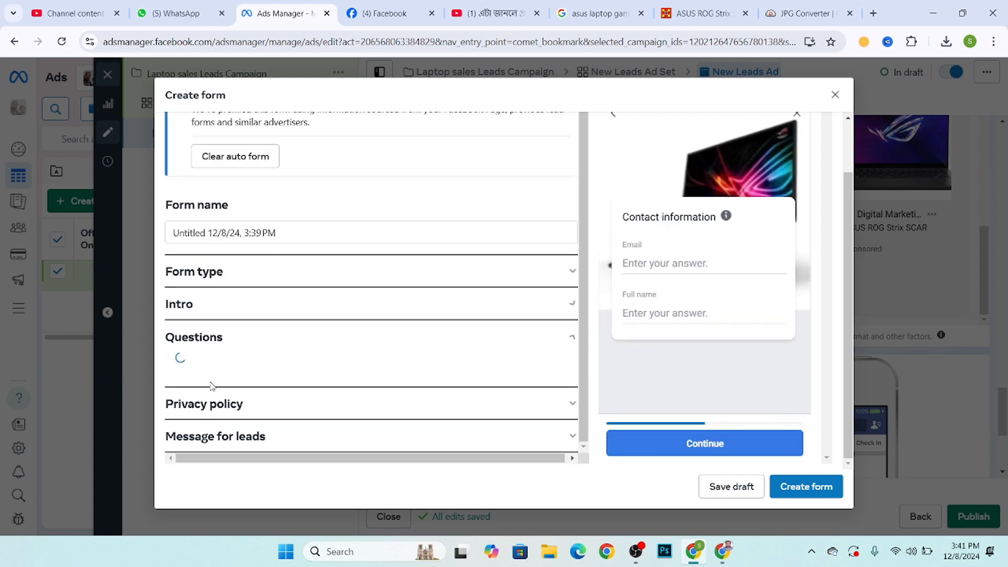
left_click(248, 284)
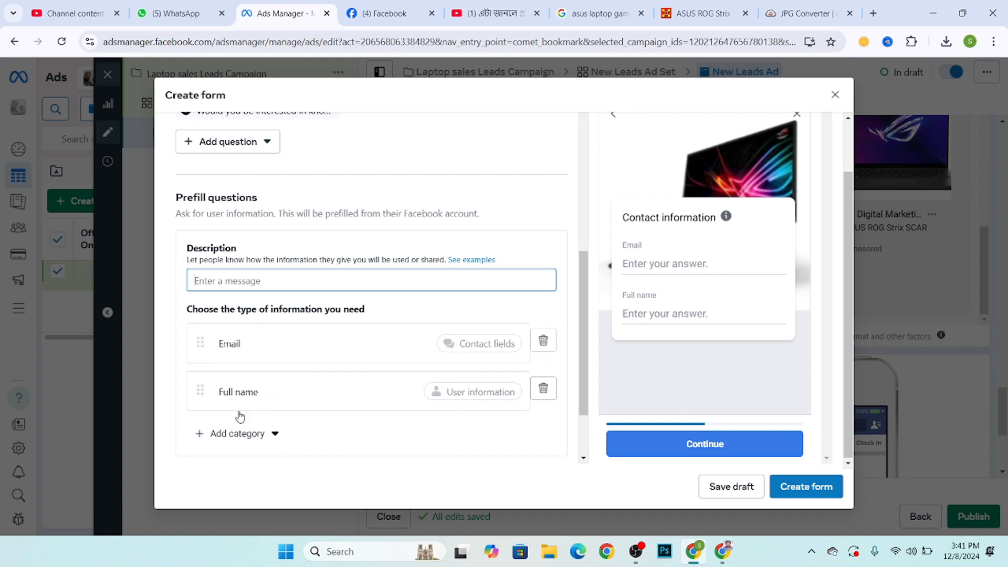
left_click(231, 440)
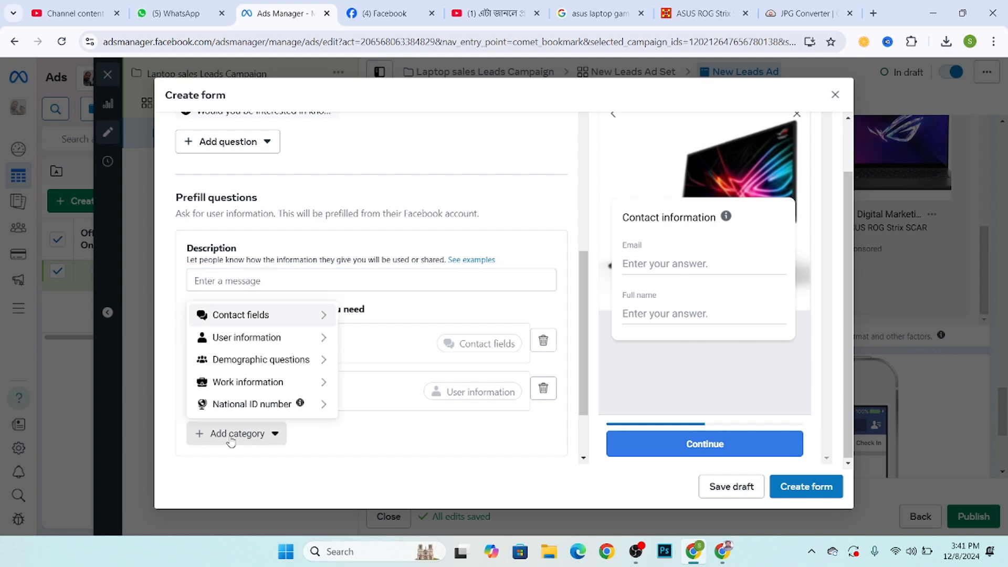
mouse_move(268, 321)
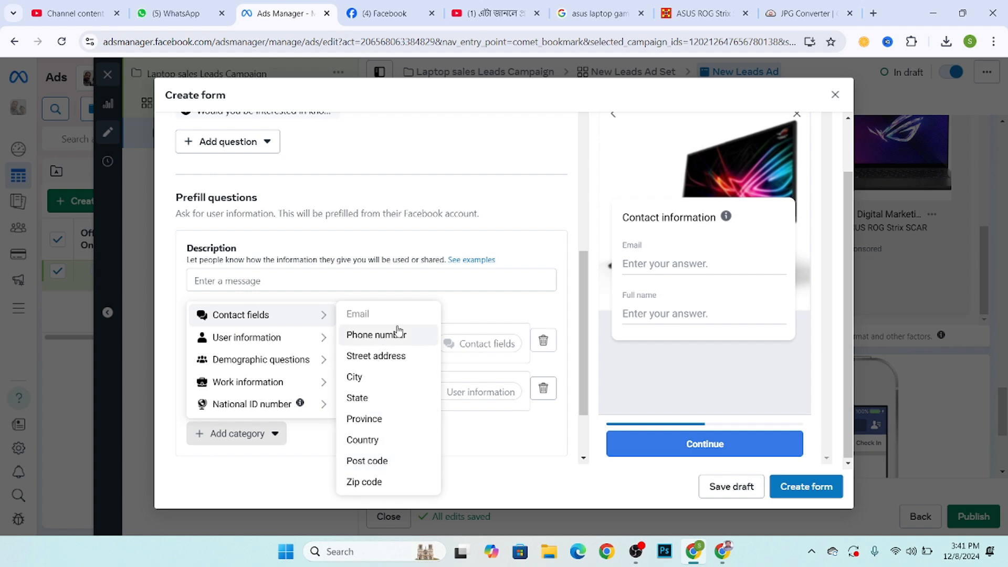
left_click(372, 378)
scroll(288, 364, "down", 3)
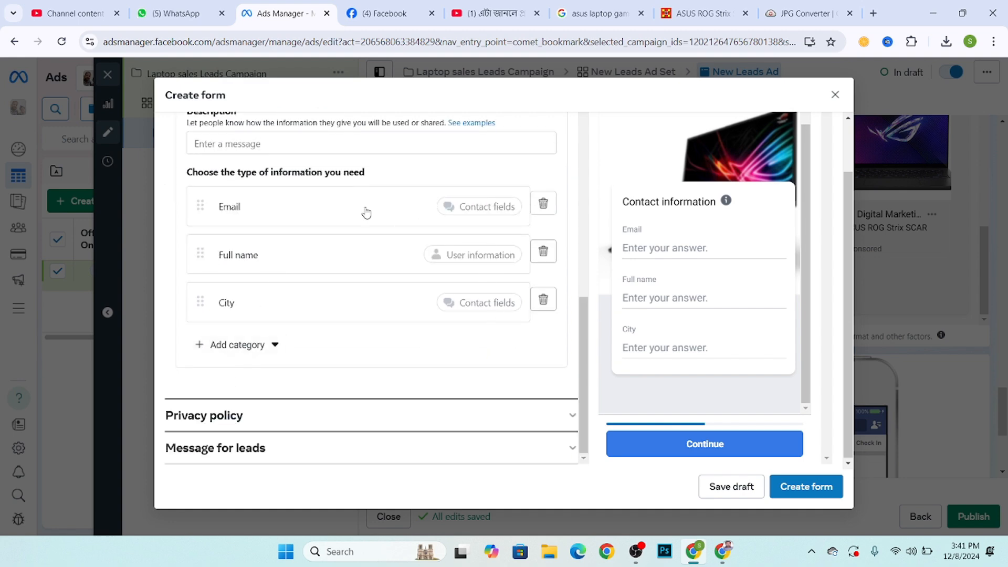
scroll(283, 277, "up", 3)
scroll(233, 419, "down", 3)
Step: Review the user and demographic information categories, then add Job title from Work information to the prefill questions
left_click(221, 346)
mouse_move(250, 399)
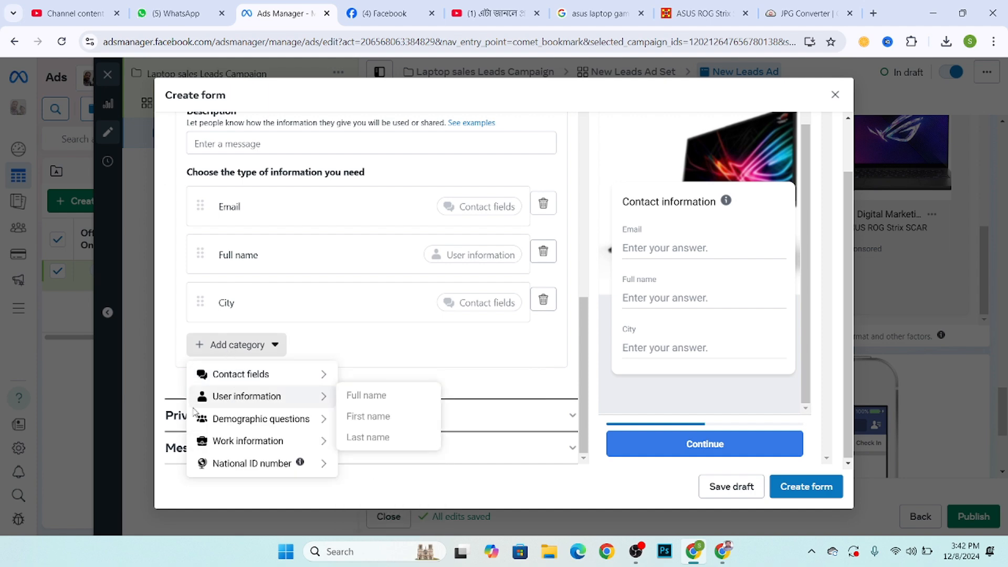
mouse_move(228, 423)
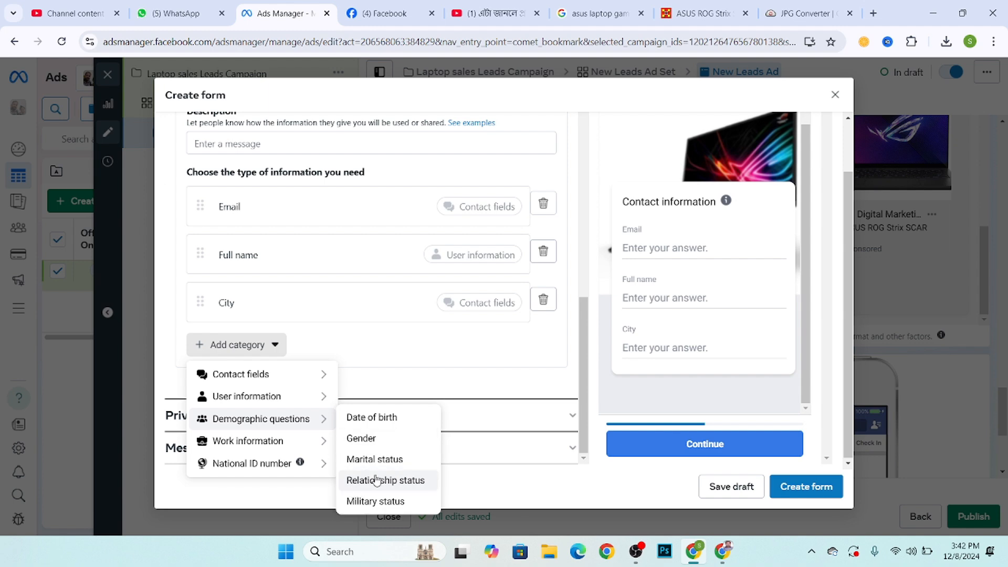
mouse_move(230, 447)
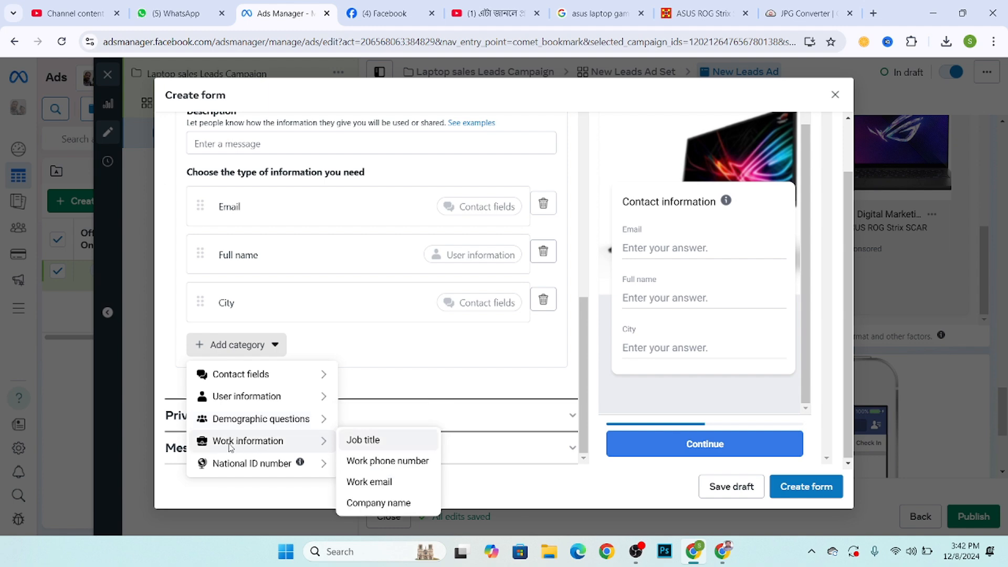
left_click(391, 444)
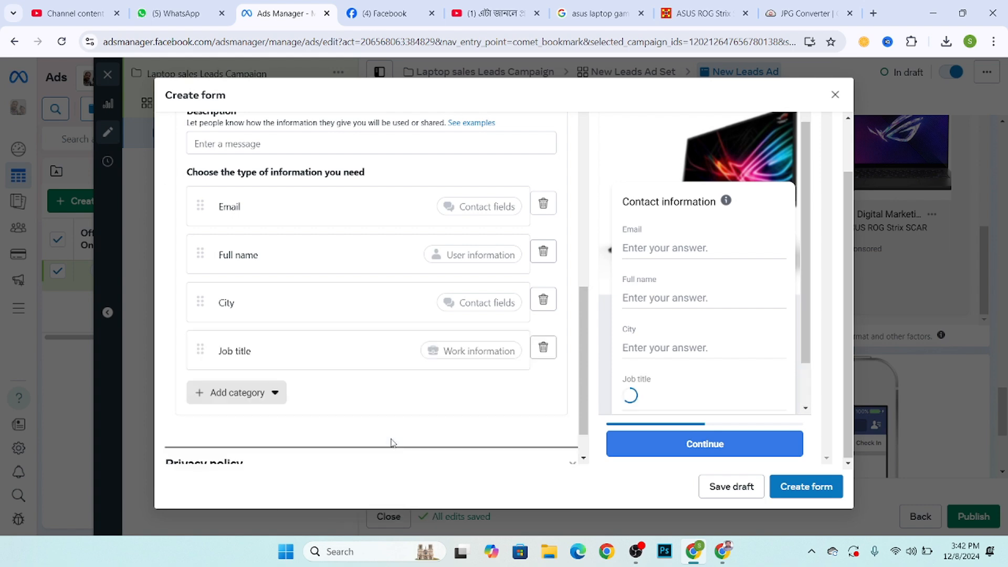
scroll(311, 410, "down", 1)
Step: Look through the National ID number options and the other categories offered for prefill questions
left_click(269, 347)
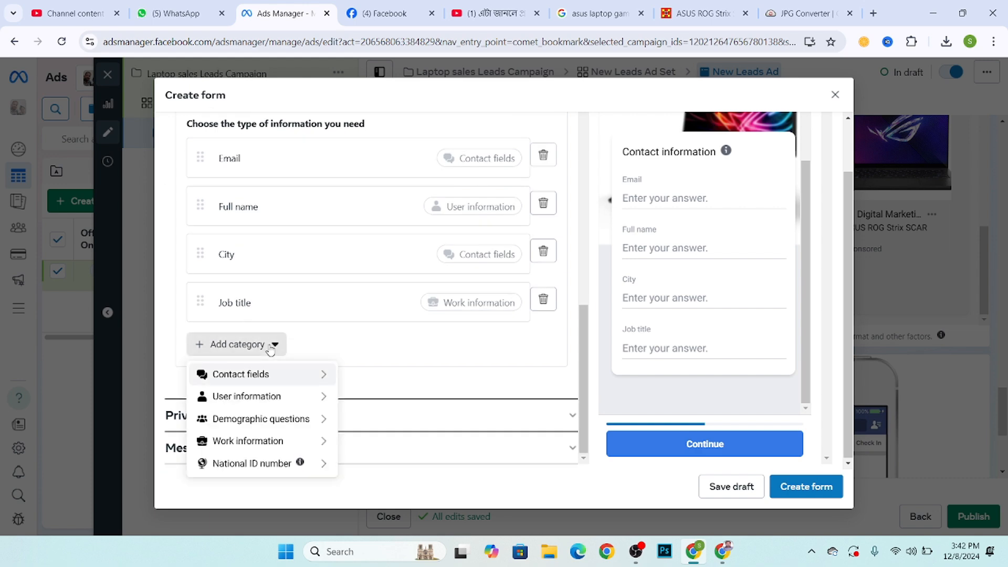
mouse_move(221, 474)
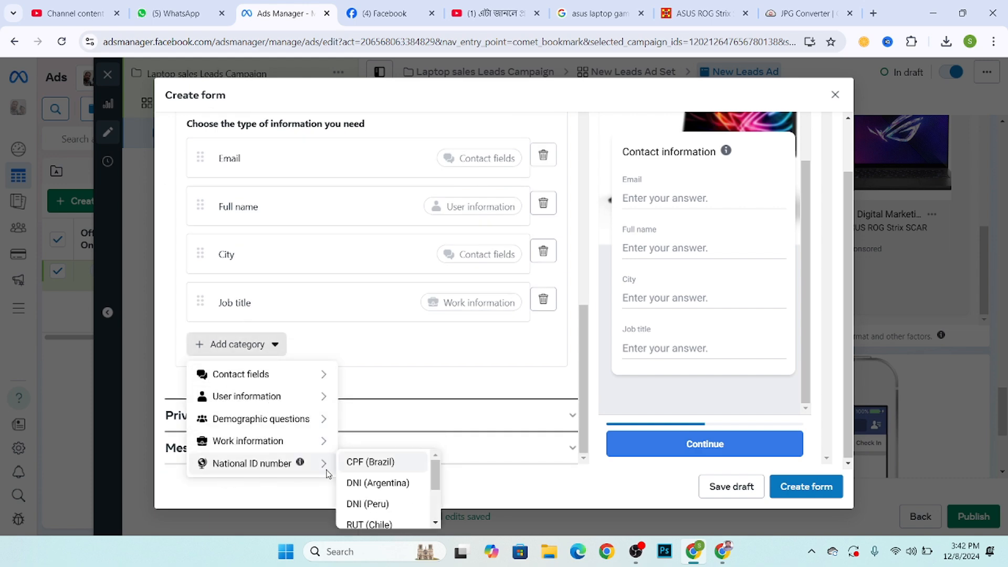
scroll(384, 467, "down", 2)
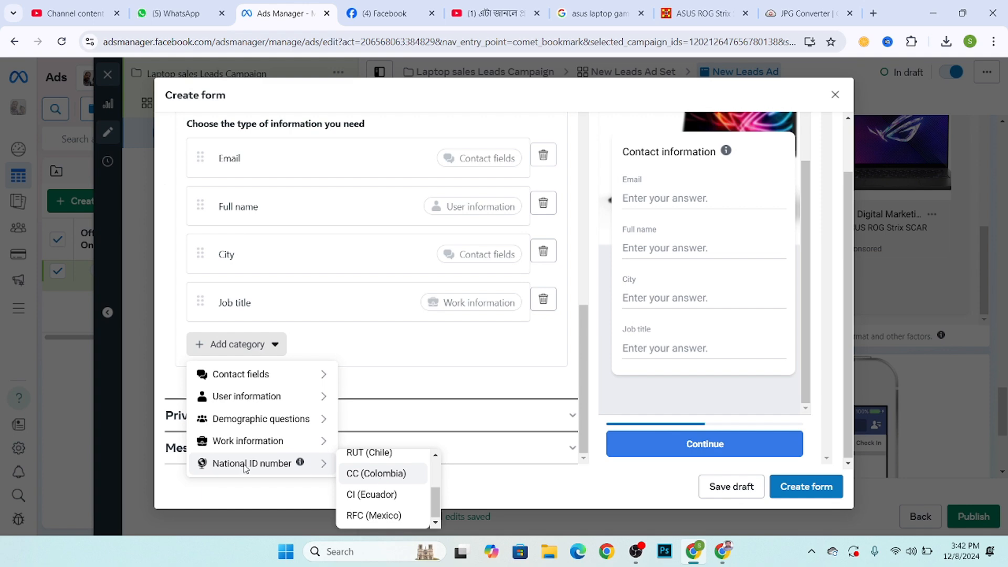
mouse_move(245, 440)
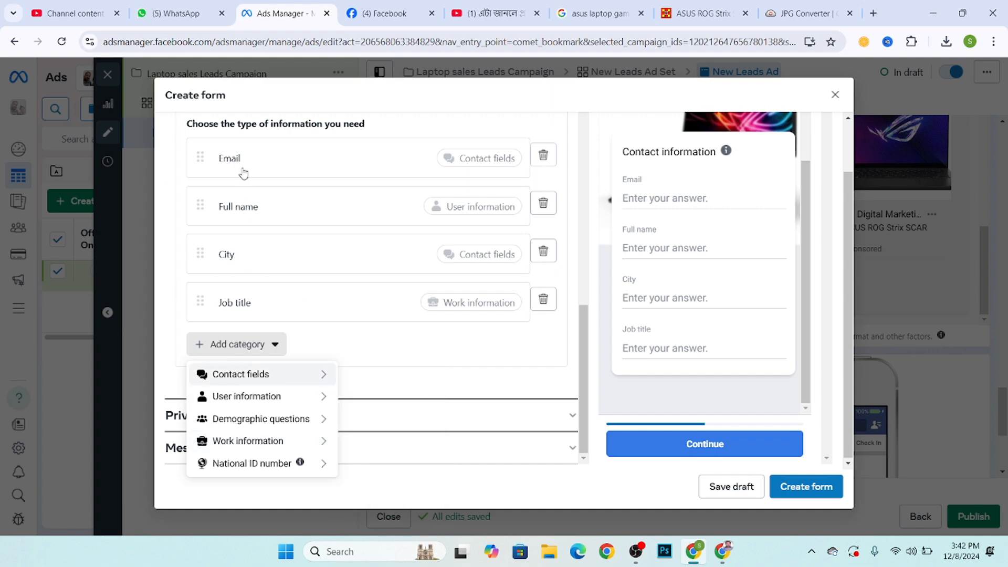
left_click(424, 370)
scroll(374, 285, "up", 3)
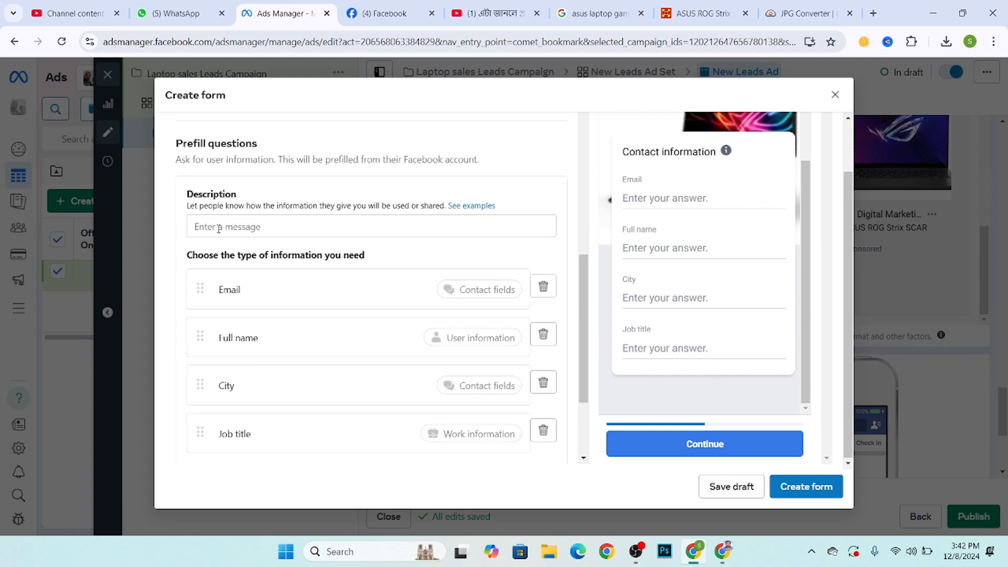
left_click(217, 228)
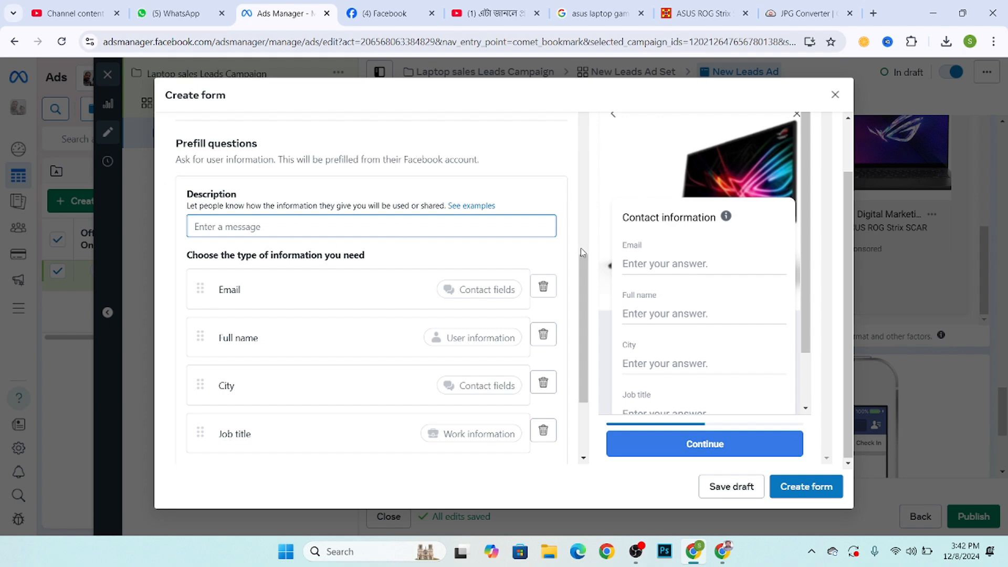
left_click(624, 229)
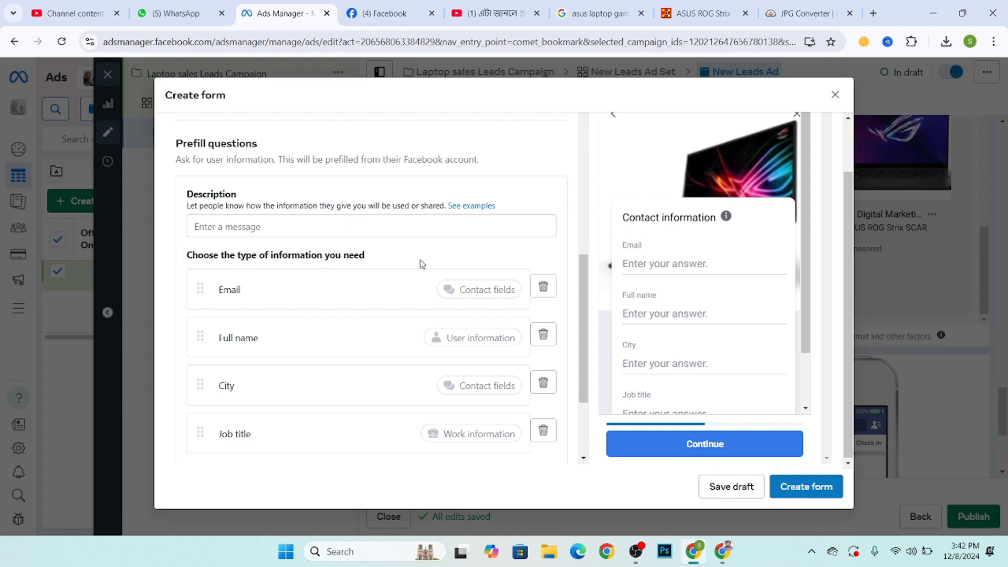
left_click(247, 220)
type("fdfd")
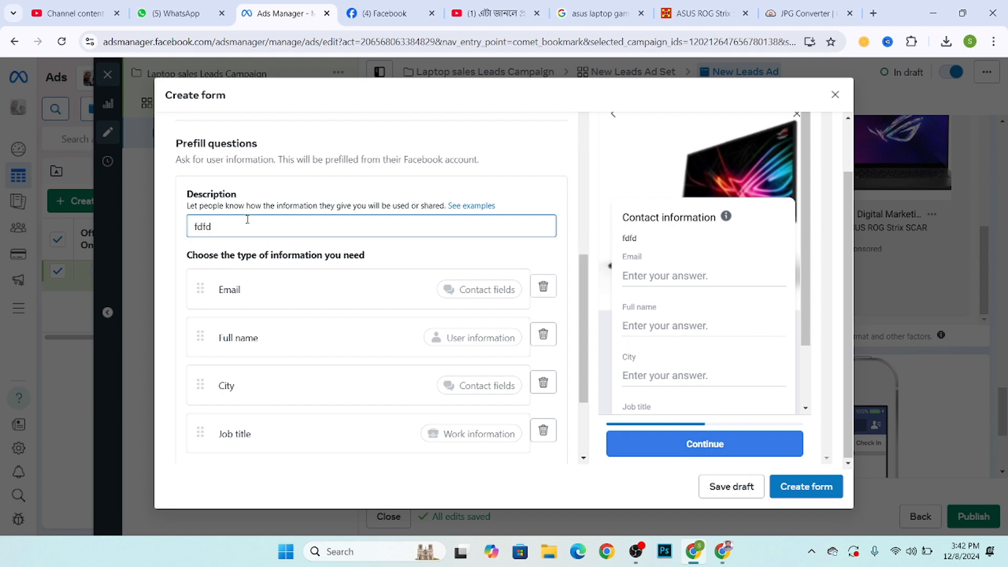
key("BackSpace")
key("BackSpace")
key("BackSpace")
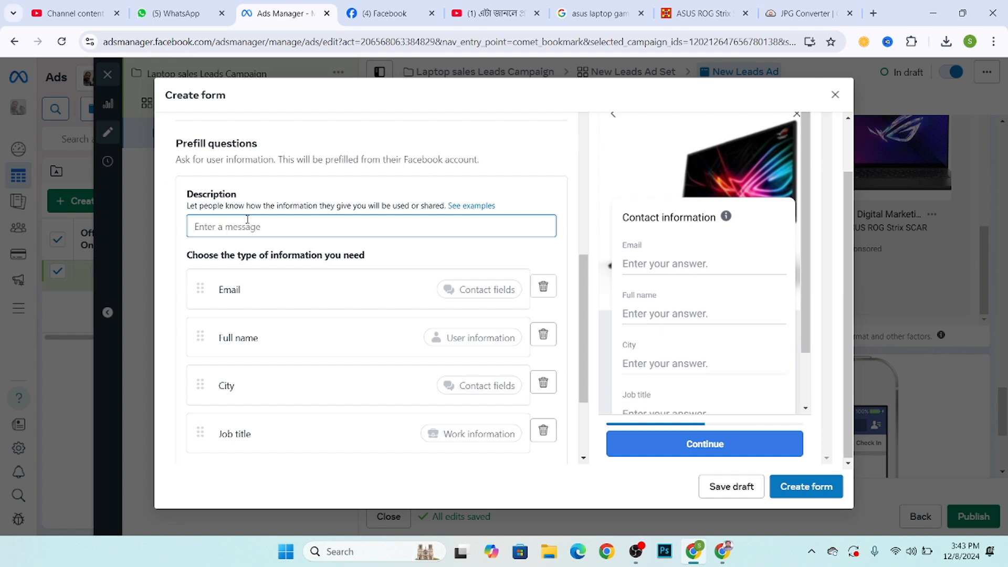
Step: Enter "Please fill up all informations" as the Description of the prefill questions
type("Ple")
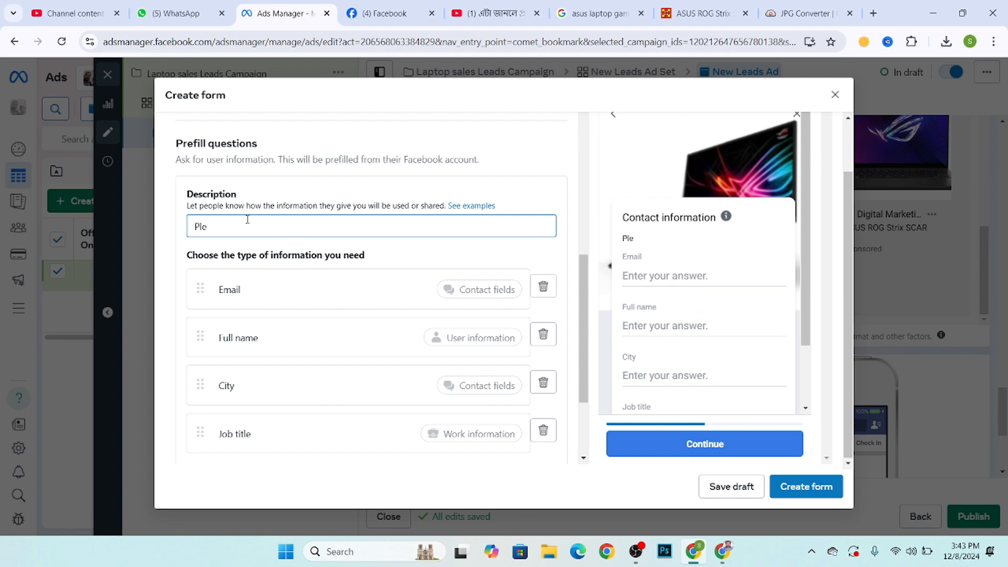
type("ase fill up all informations")
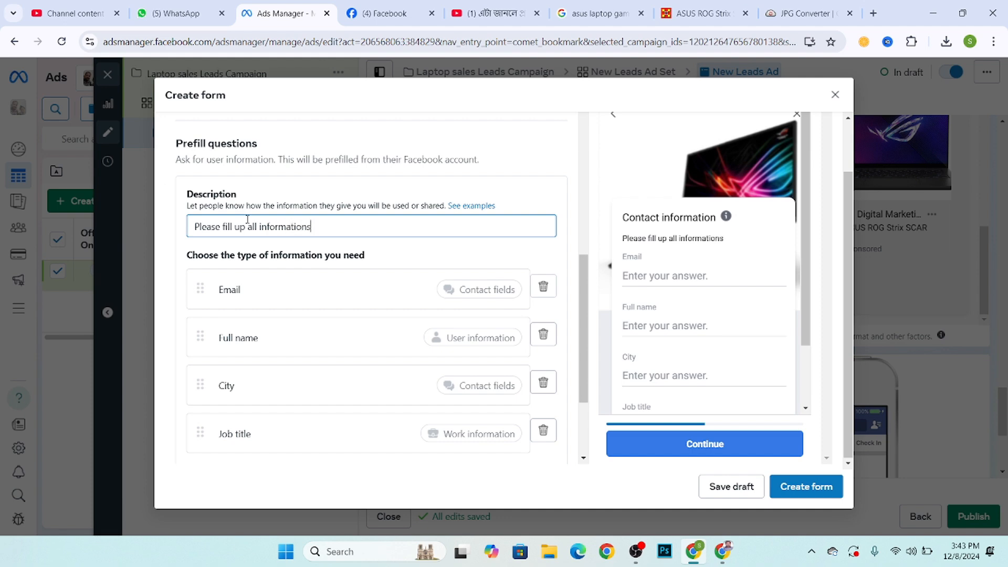
Step: Expand the form's Privacy policy section and activate its empty Link field
scroll(289, 230, "down", 2)
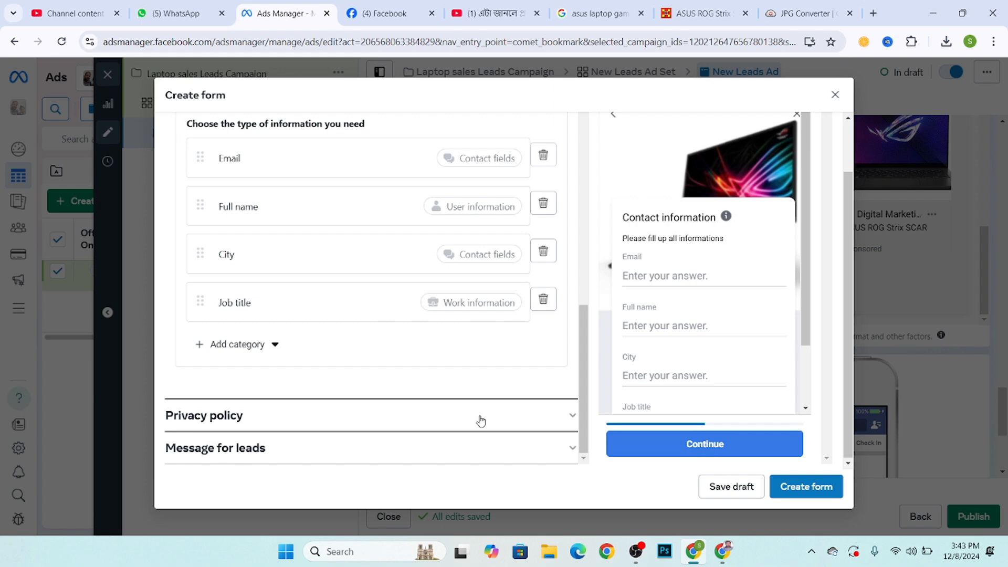
left_click(570, 415)
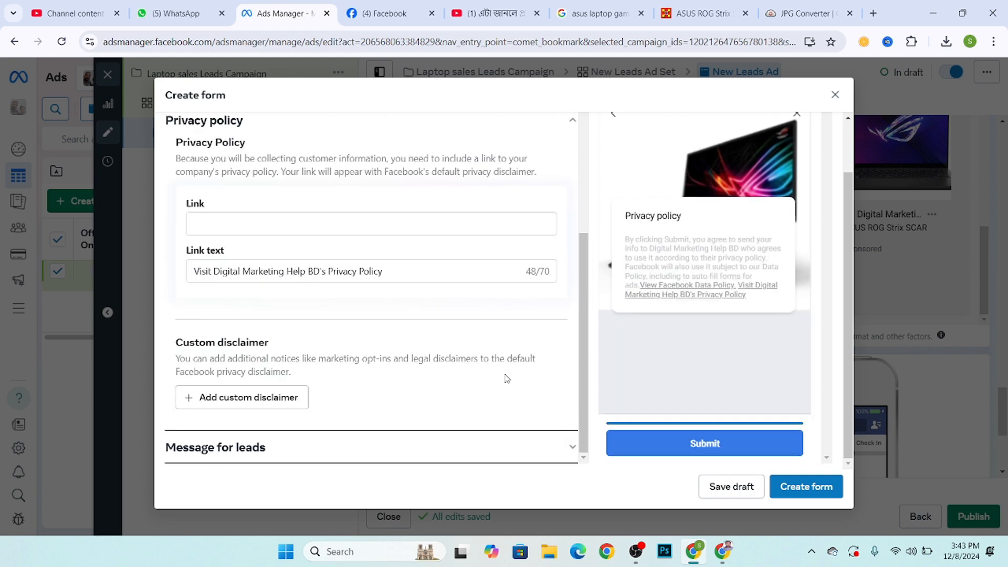
left_click(285, 217)
scroll(252, 215, "up", 2)
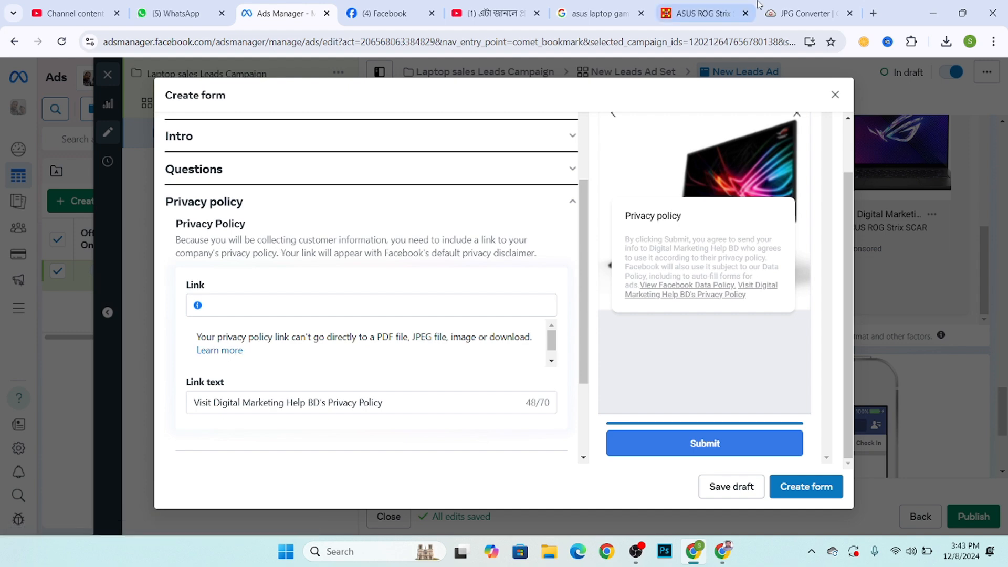
Step: Switch to the Cell Computers website, open its home page and look through the product menus and footer for a policy page
left_click(701, 13)
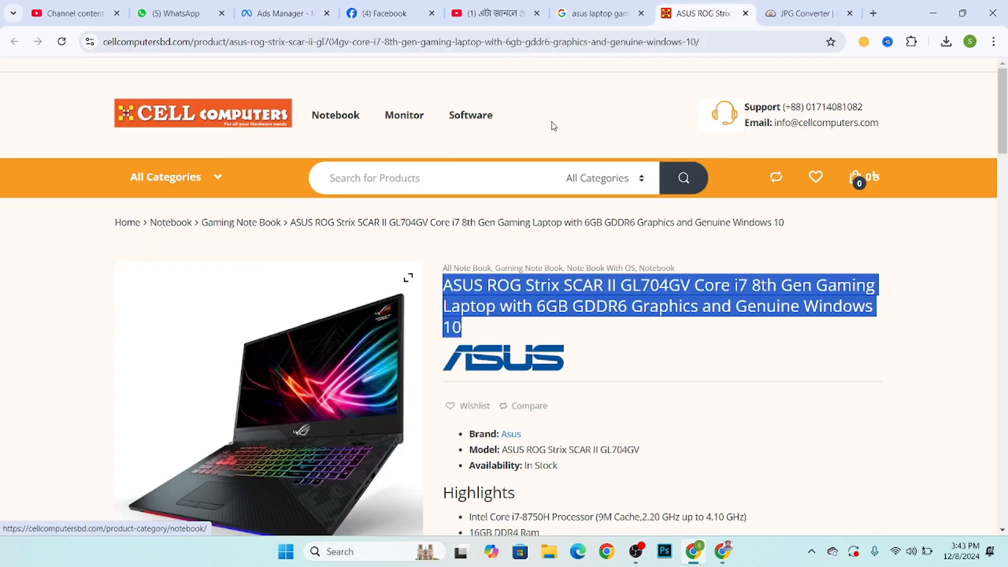
left_click(158, 110)
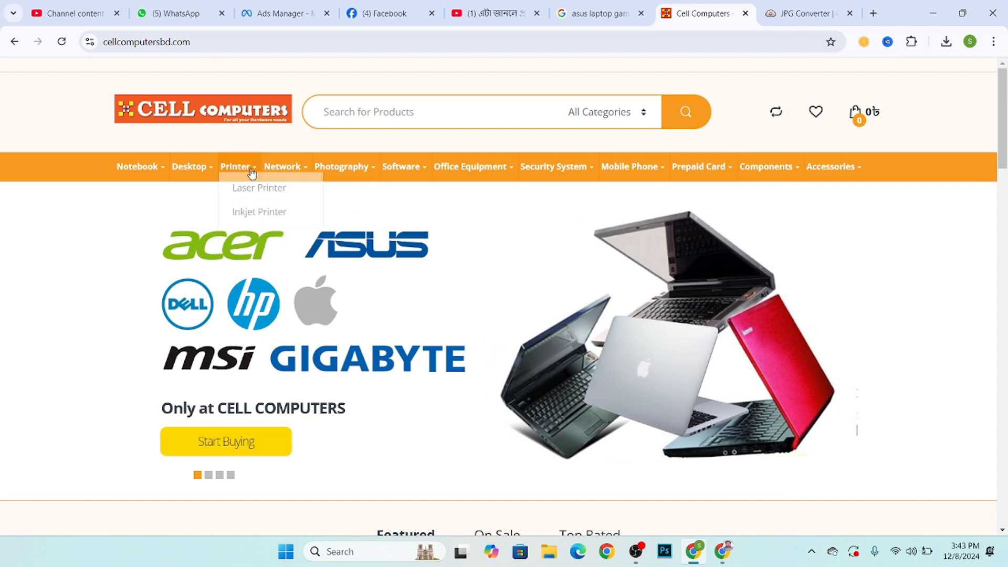
mouse_move(832, 176)
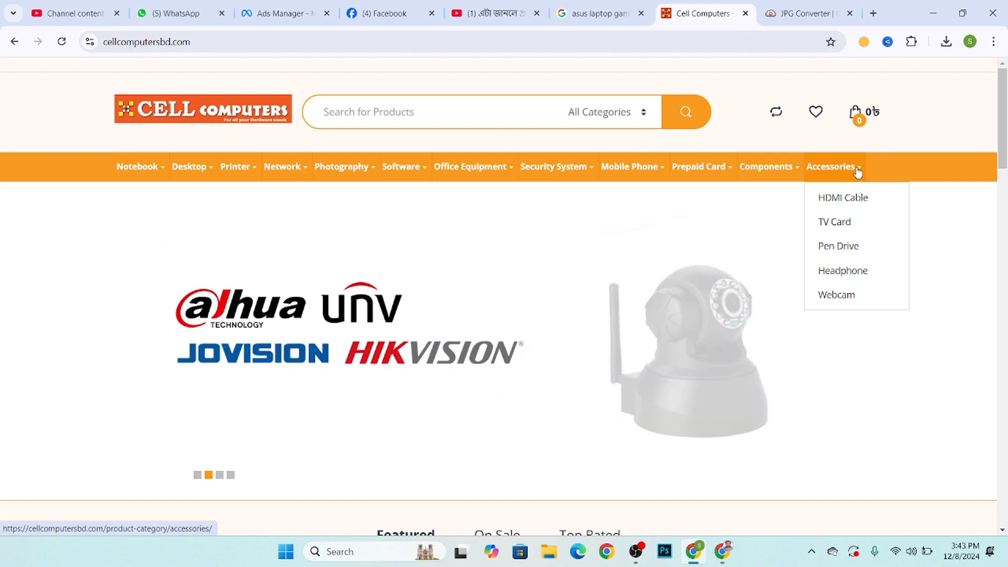
scroll(310, 250, "down", 5)
scroll(313, 251, "down", 8)
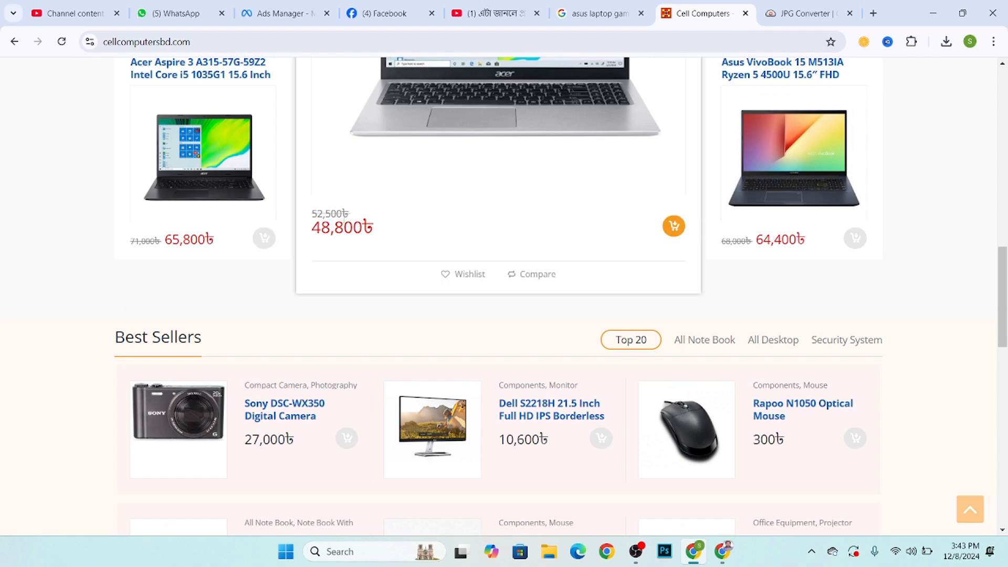
scroll(367, 226, "up", 10)
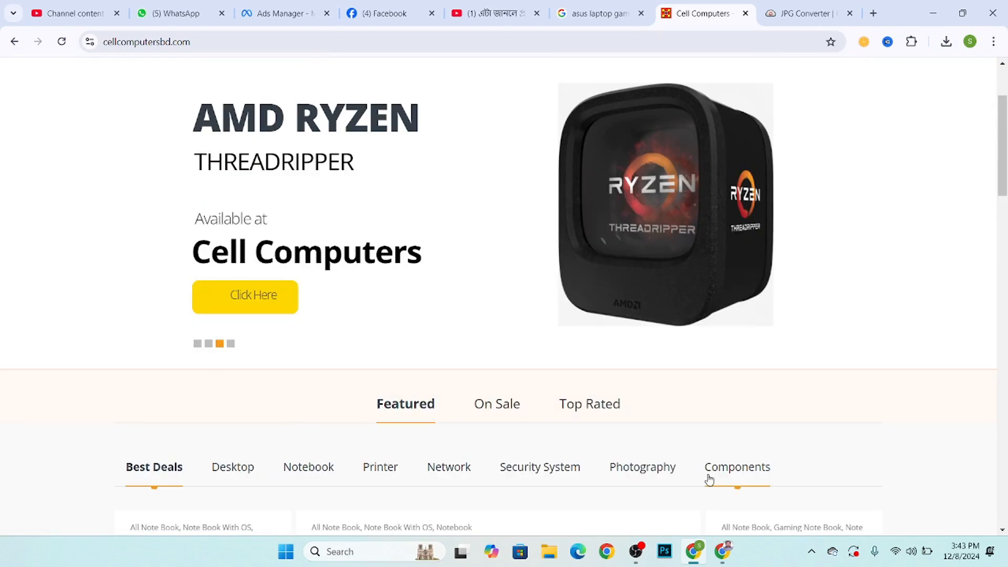
scroll(274, 299, "up", 3)
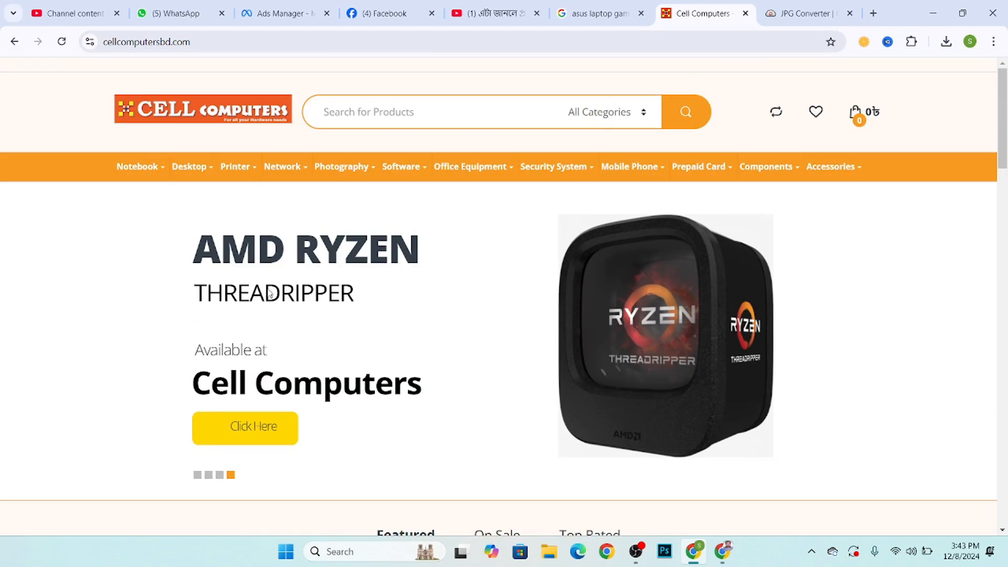
mouse_move(225, 171)
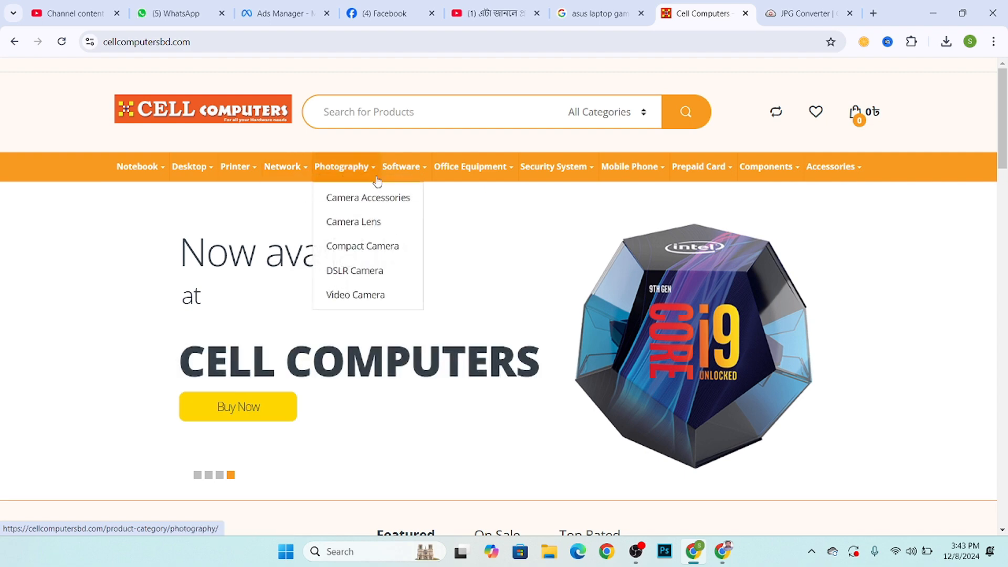
mouse_move(553, 169)
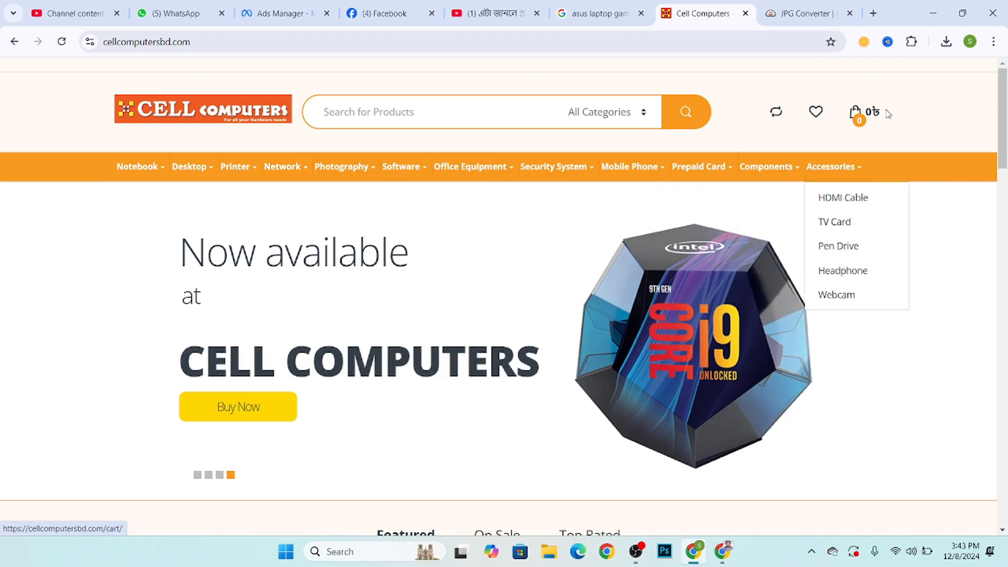
scroll(610, 114, "down", 20)
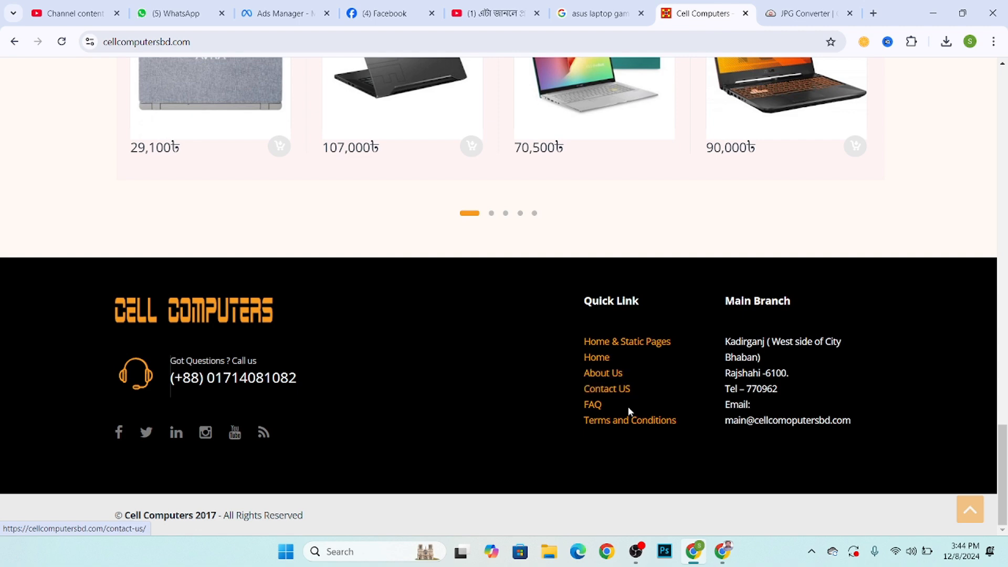
Step: Open the Terms and Conditions page from the Cell Computers footer and copy its web address
left_click(602, 419)
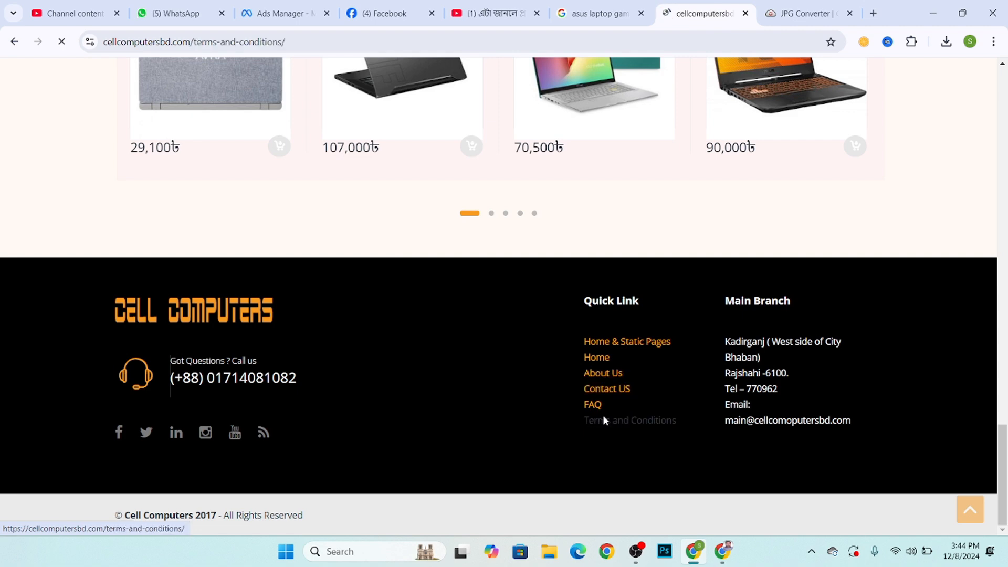
scroll(215, 269, "down", 13)
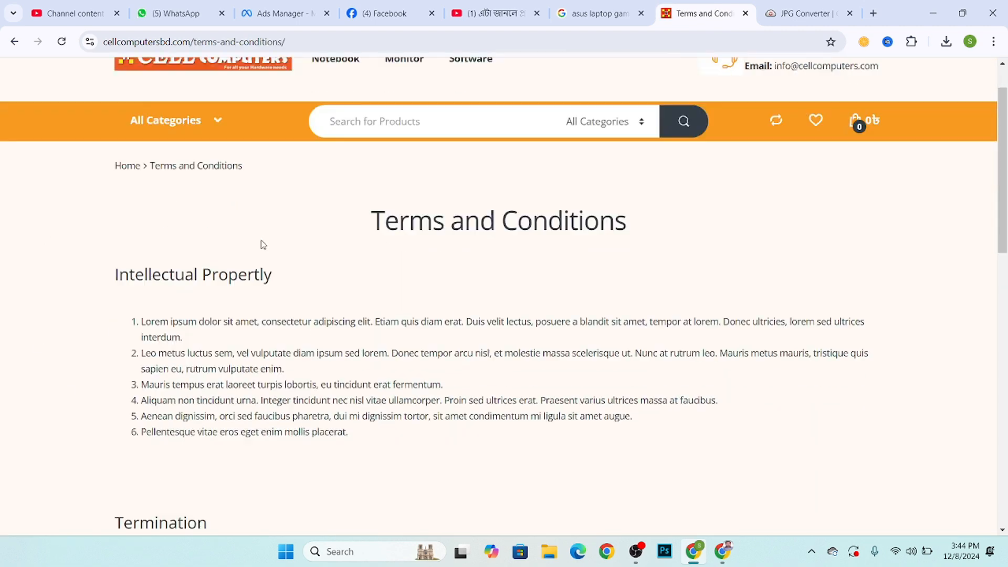
scroll(216, 269, "up", 13)
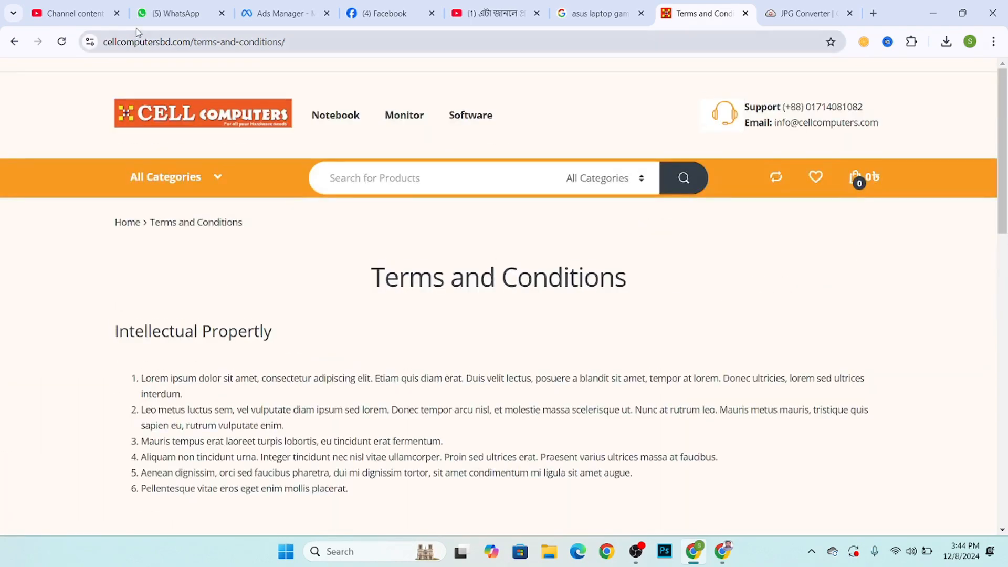
left_click(137, 42)
right_click(136, 43)
left_click(176, 163)
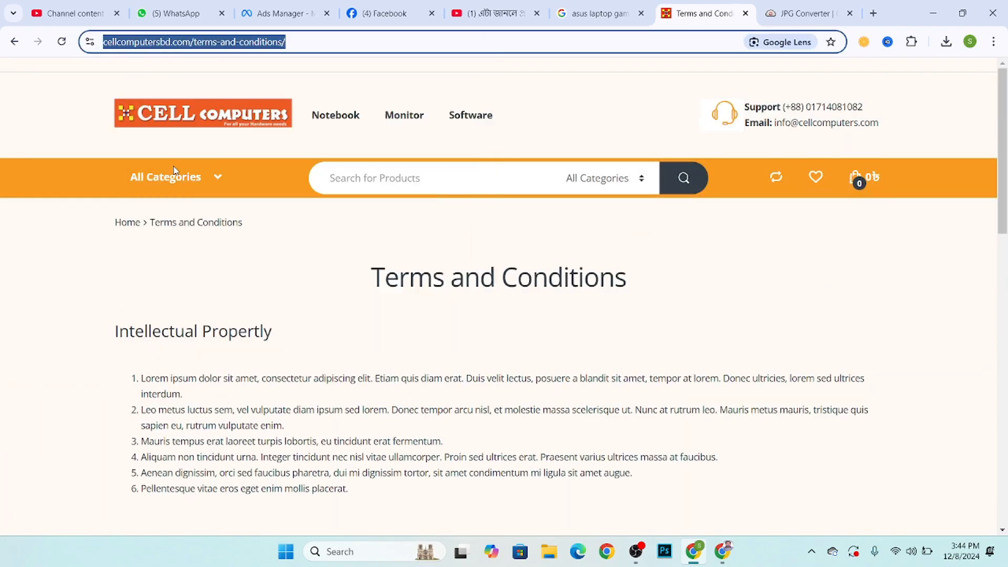
left_click(294, 6)
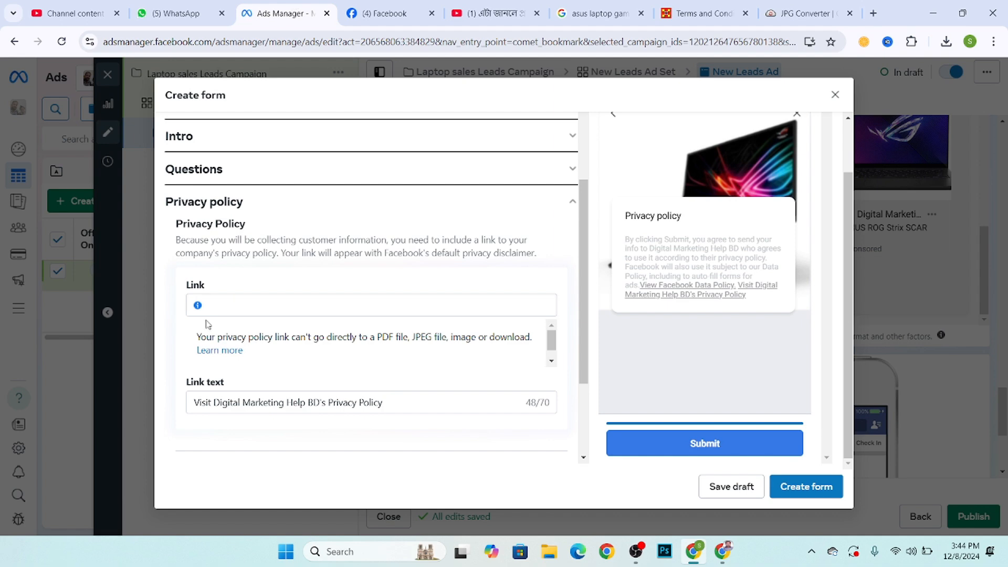
left_click(221, 303)
right_click(220, 303)
left_click(249, 132)
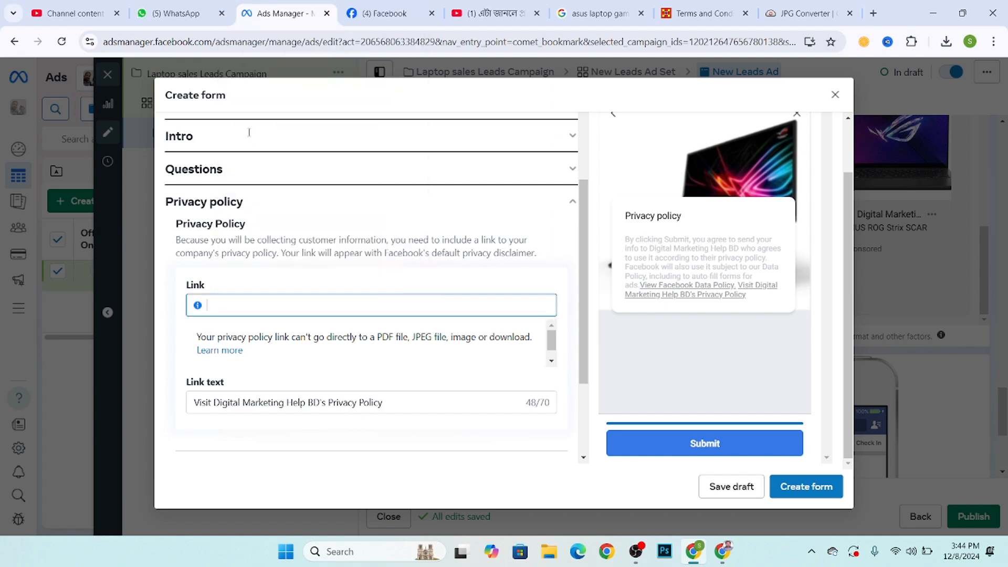
left_click(231, 414)
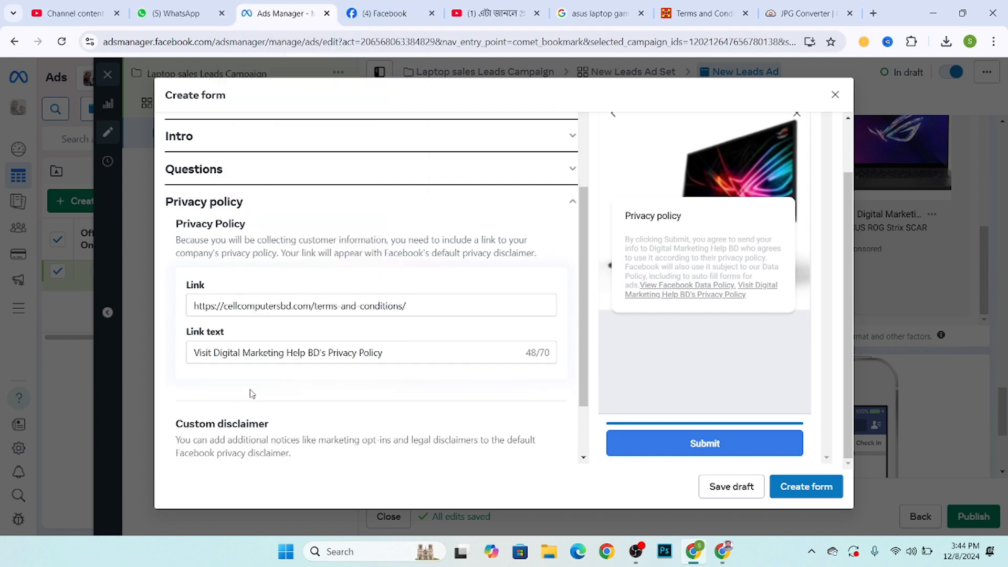
Step: Select "Digital Marketing Help BD's" in the privacy policy Link text and check the shop's name on the Cell Computers website
left_click(232, 352)
left_click_drag(402, 350, 157, 348)
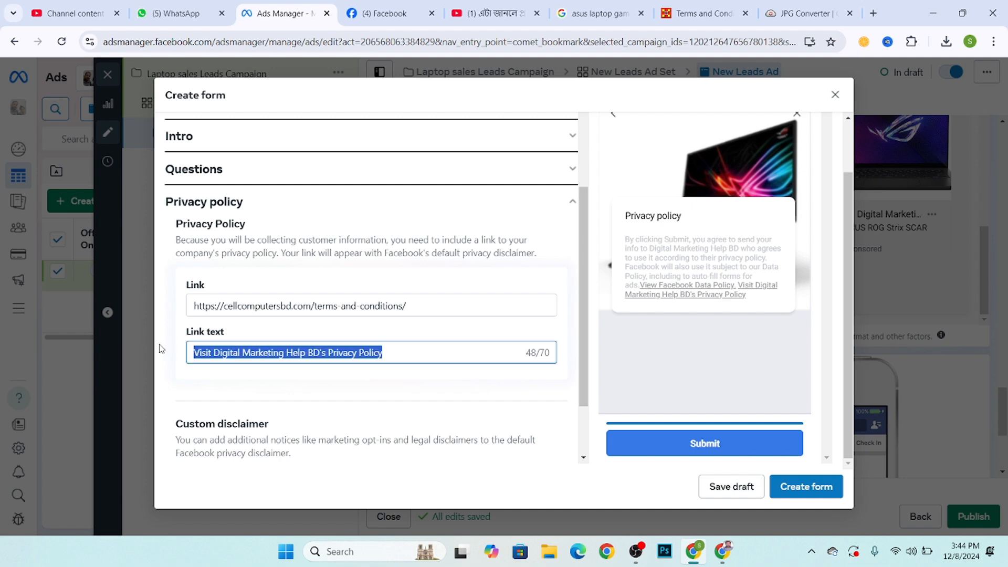
left_click(288, 351)
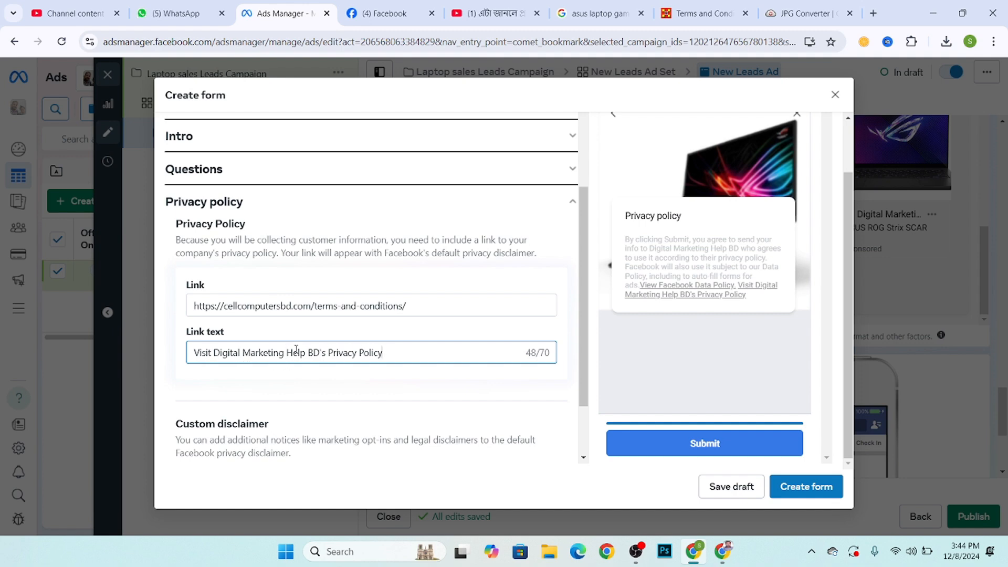
left_click_drag(329, 353, 214, 355)
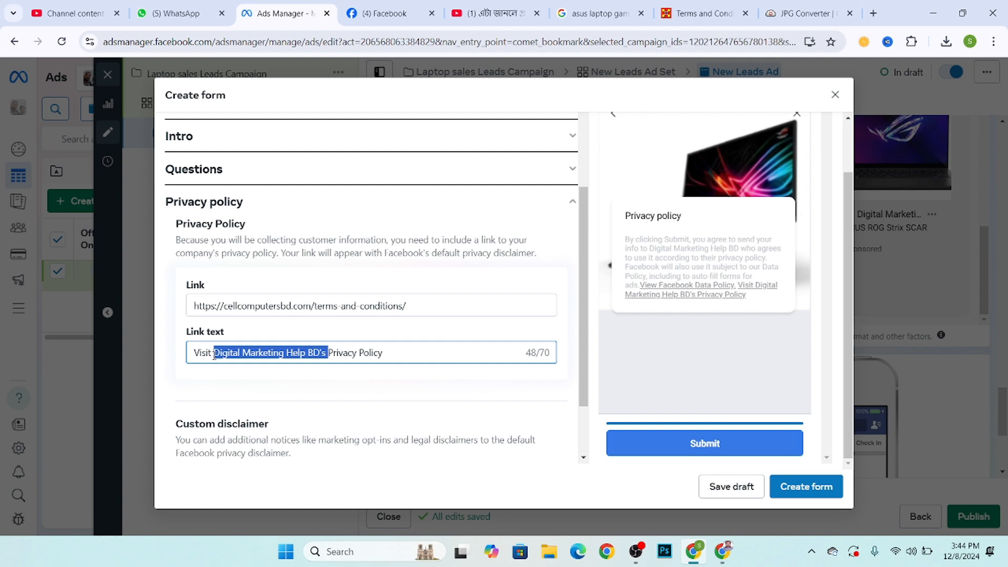
left_click(691, 9)
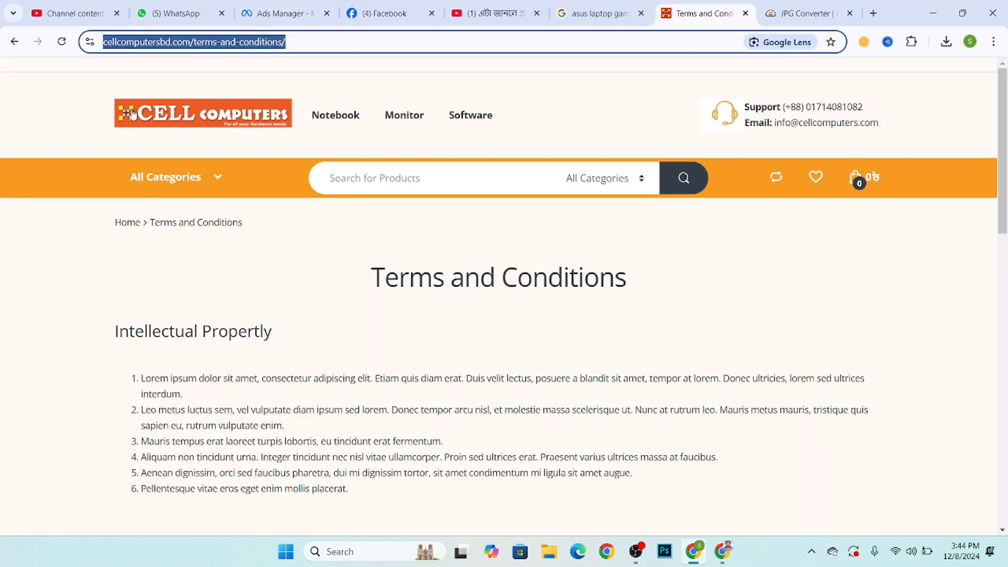
left_click_drag(131, 112, 237, 123)
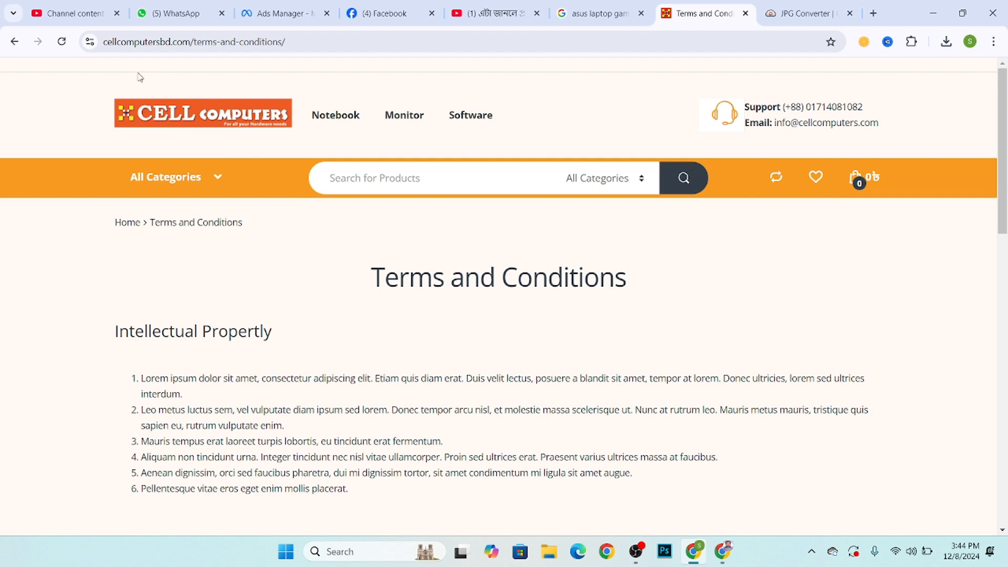
left_click_drag(160, 102, 243, 113)
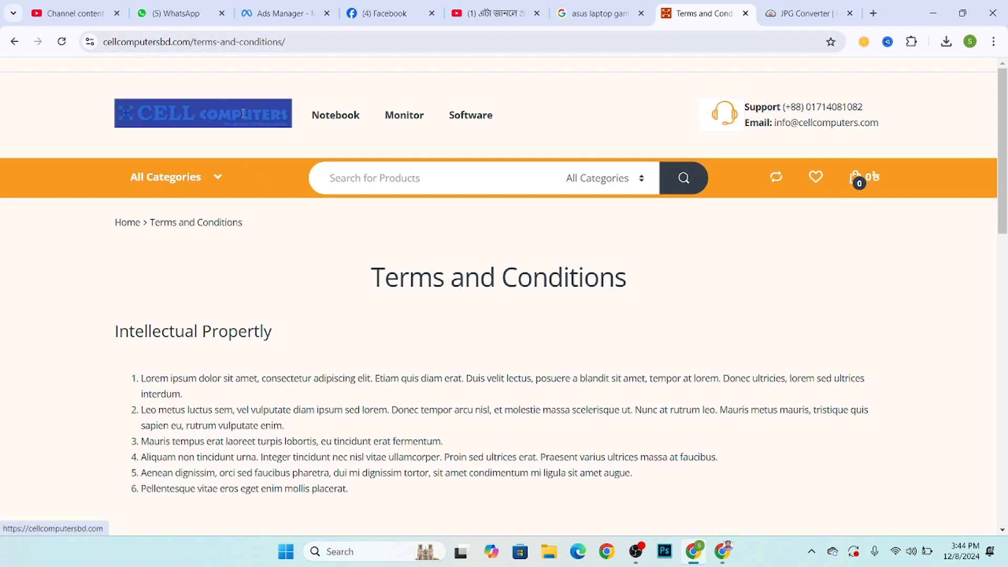
left_click(595, 13)
left_click(496, 11)
left_click(412, 5)
left_click(281, 13)
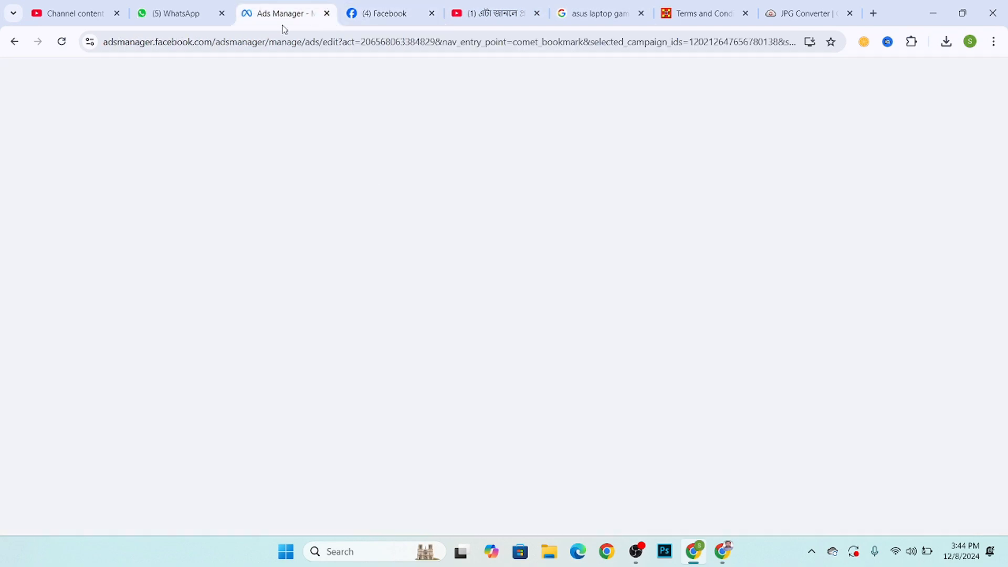
Step: Replace the selected company name so the Link text reads "Visit Cell computer bd shop Privacy Policy"
type("C")
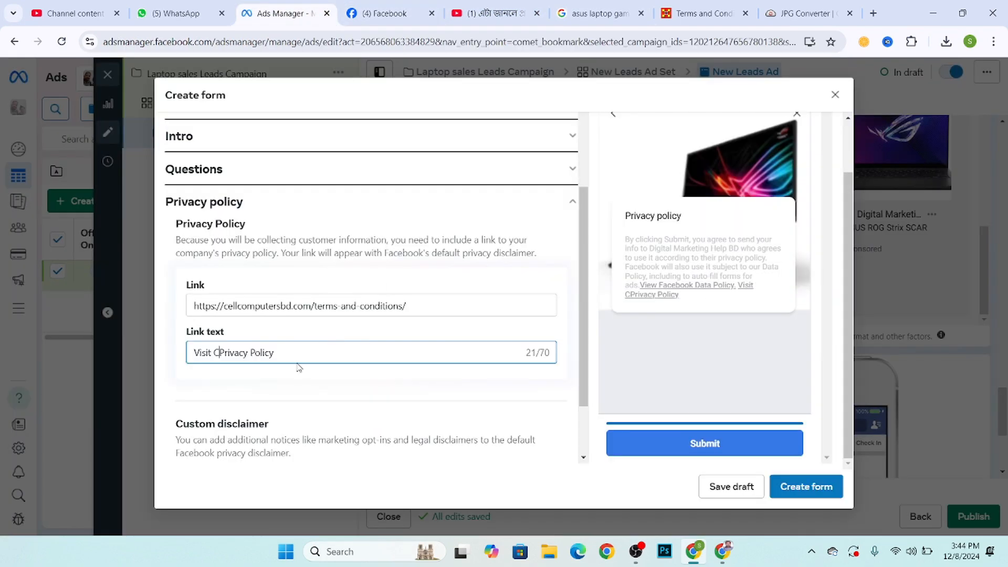
type("ell cp")
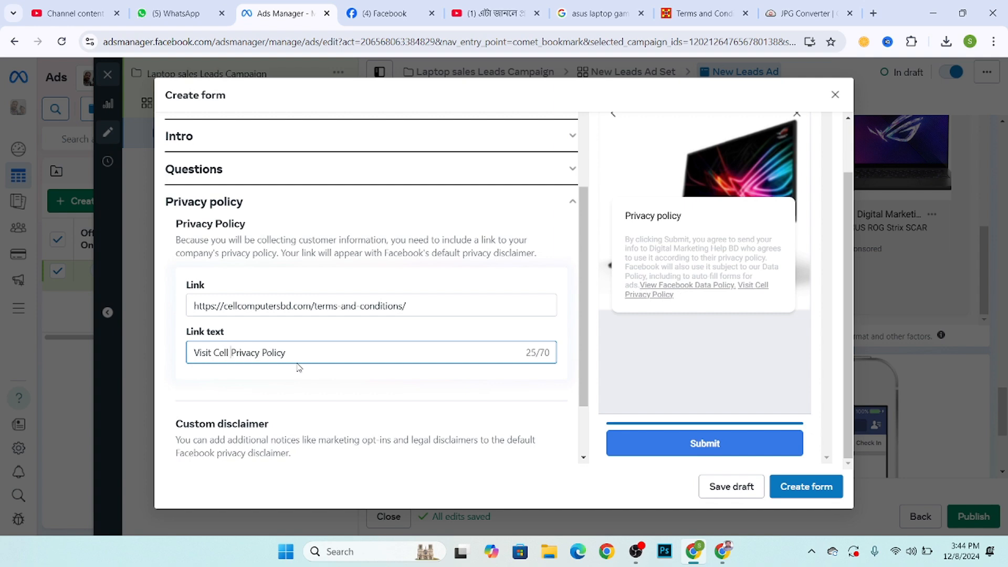
key("BackSpace")
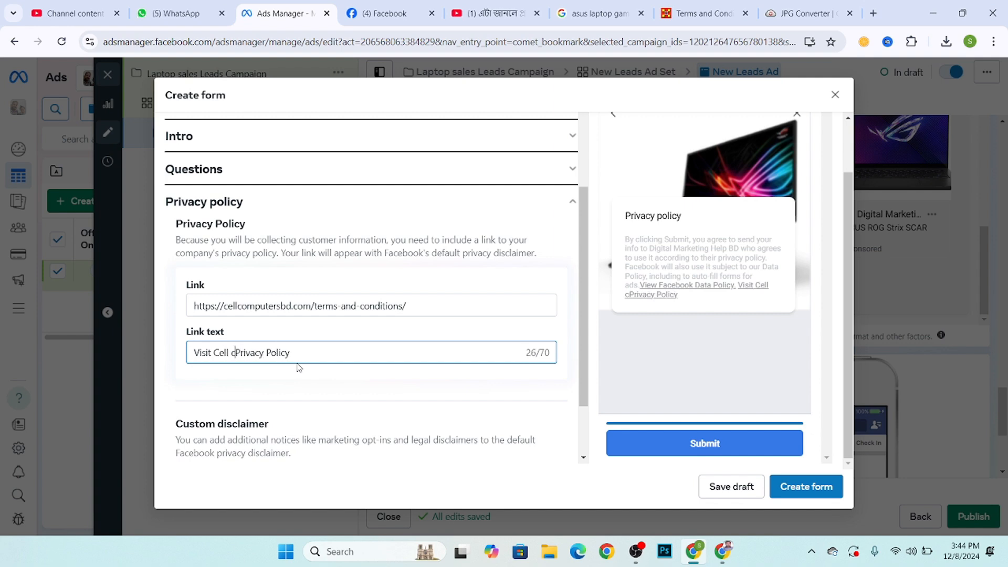
type("ompu")
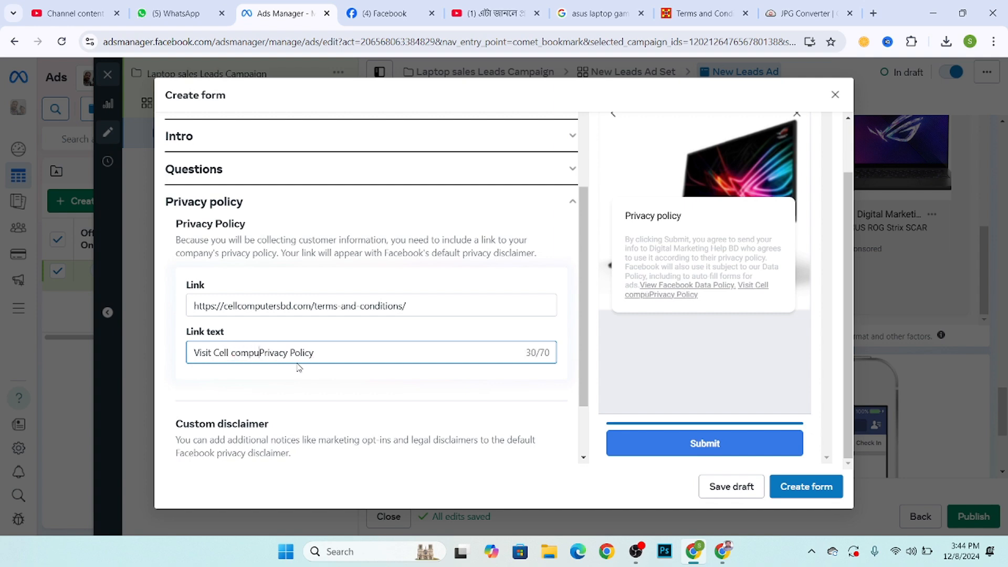
type("ter bd sho")
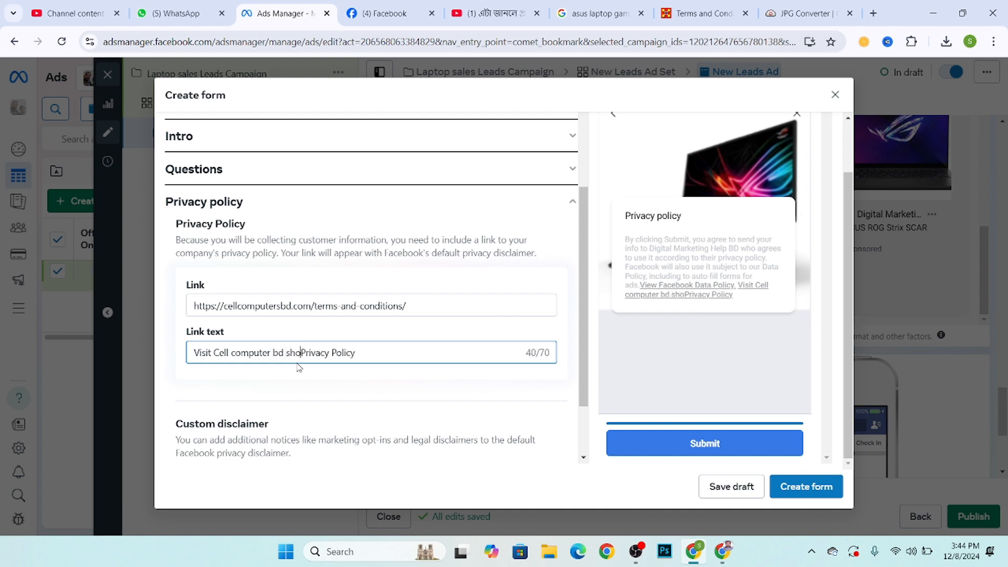
type("p")
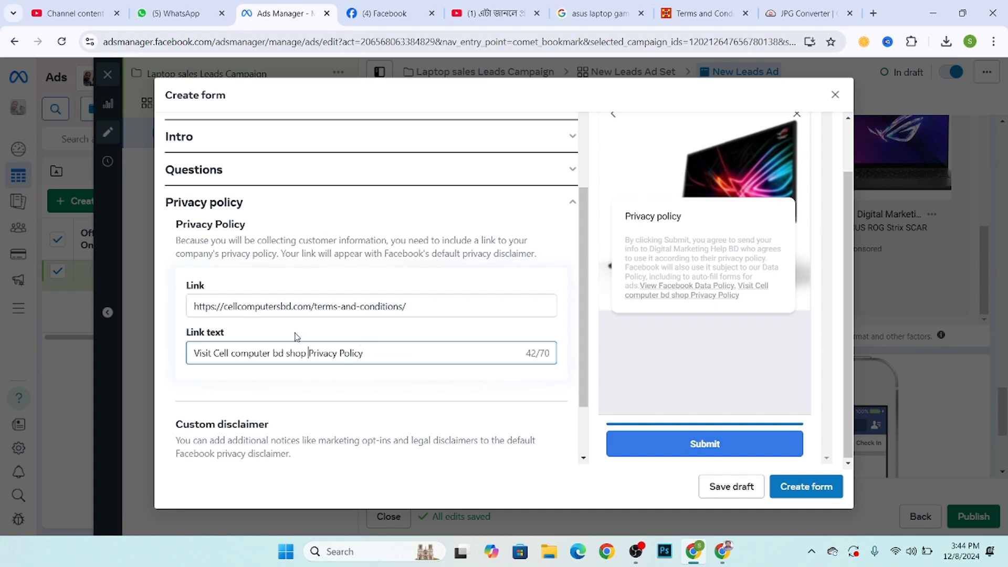
left_click(243, 331)
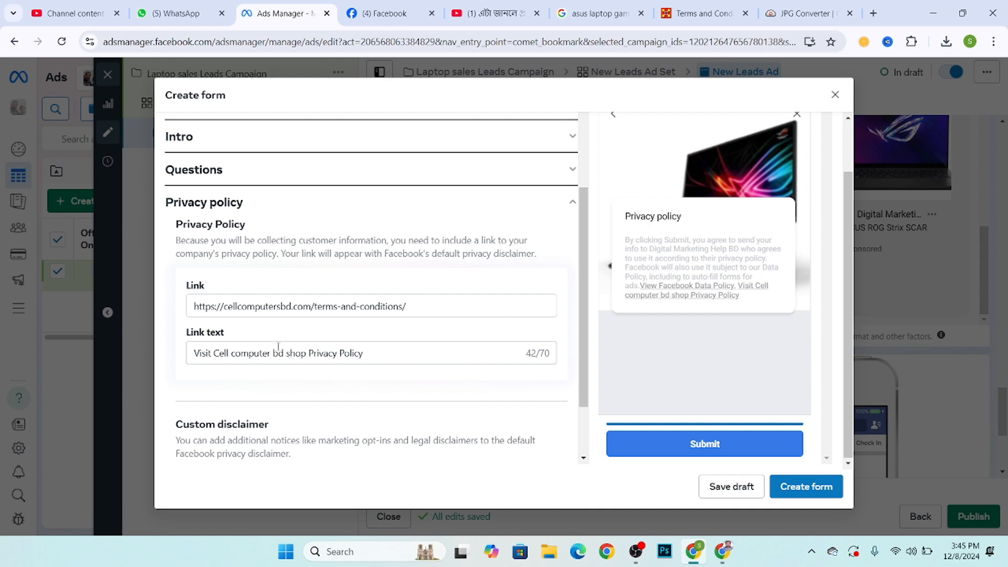
Step: Review the privacy policy Link text and the Custom disclaimer section below it
scroll(278, 349, "down", 1)
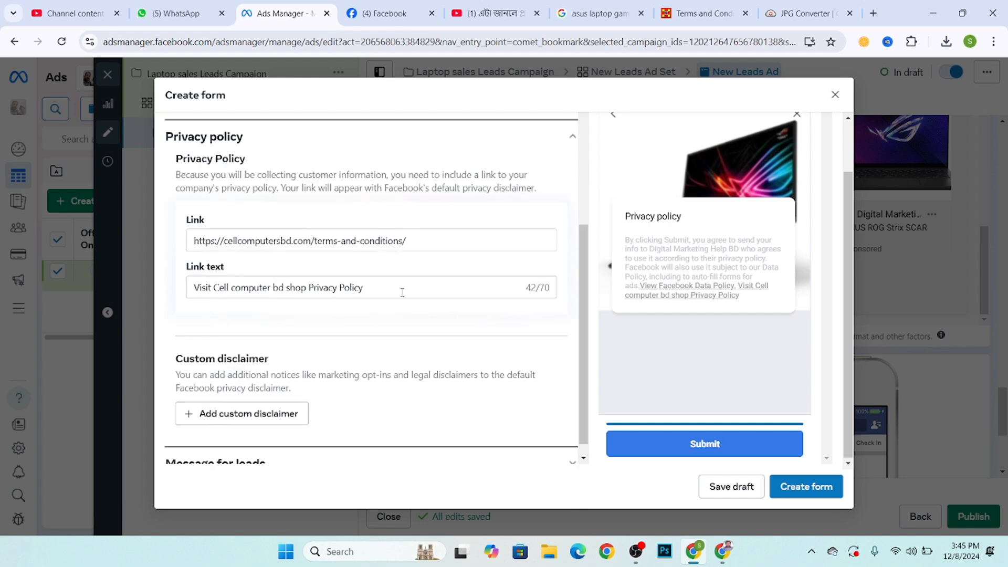
left_click_drag(402, 292, 180, 293)
left_click(223, 339)
scroll(247, 297, "down", 1)
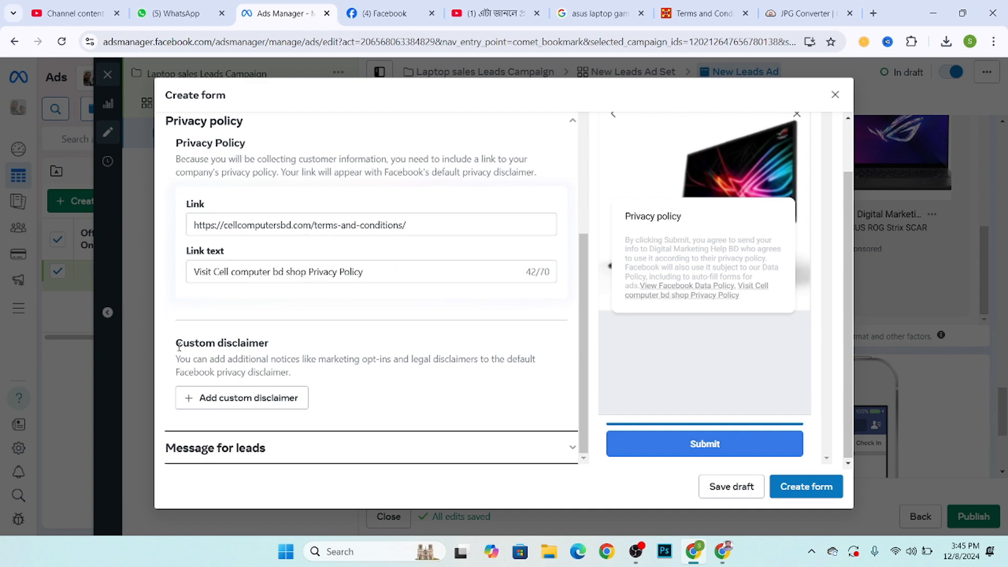
Step: Add a custom disclaimer below the privacy policy and try a test entry "f" in its Title, clearing it again
left_click_drag(177, 346, 366, 334)
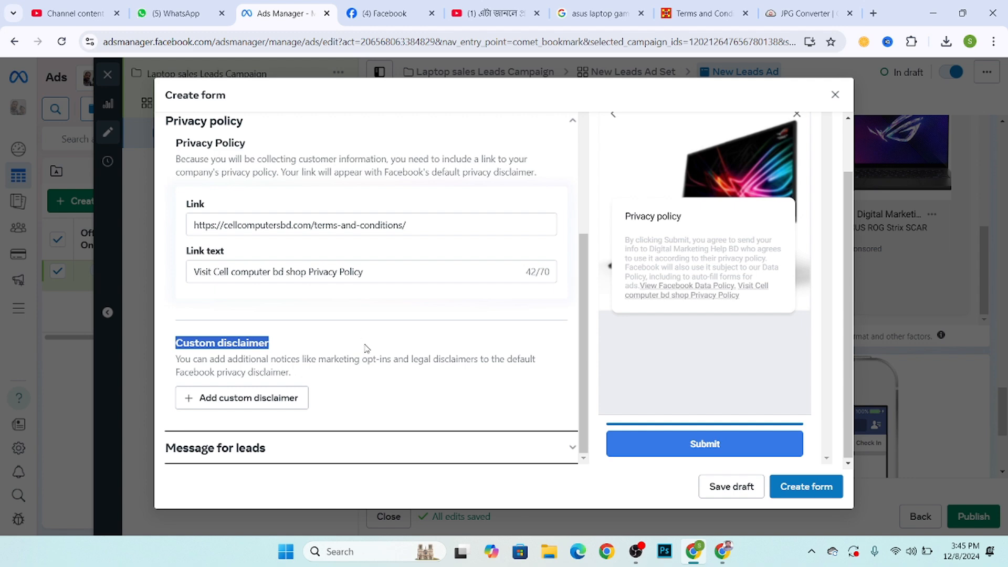
left_click(226, 399)
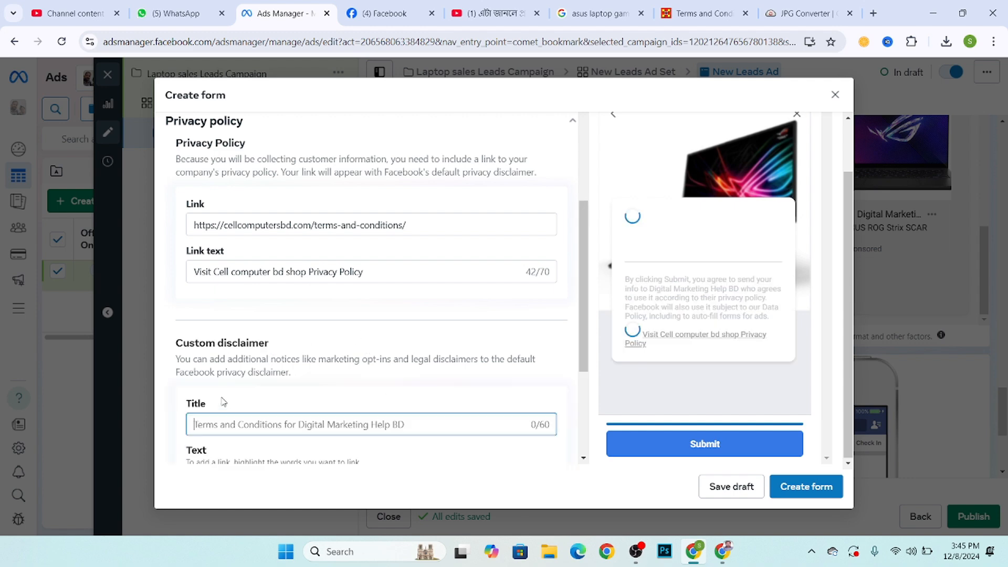
scroll(289, 346, "down", 3)
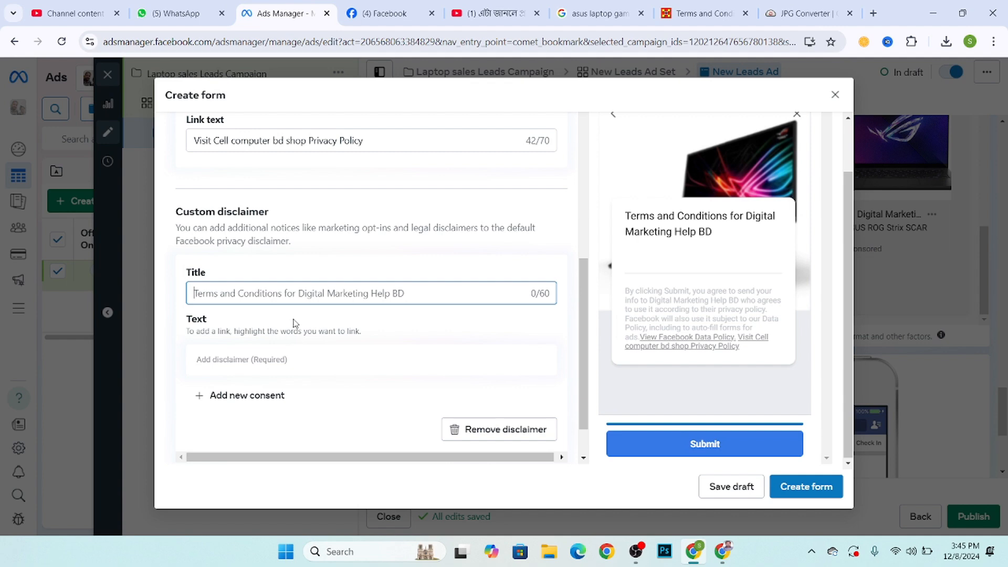
left_click_drag(173, 229, 556, 232)
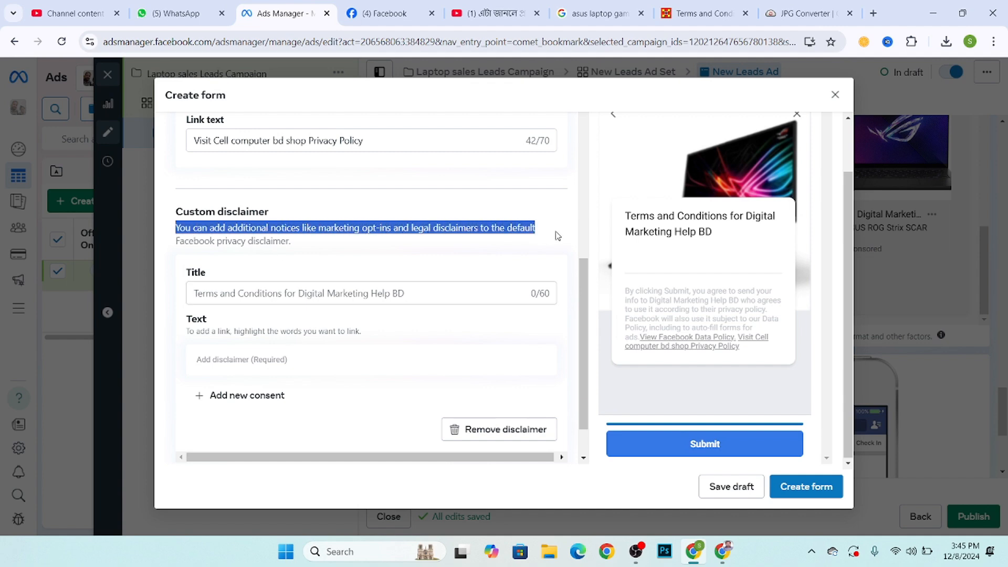
left_click(258, 276)
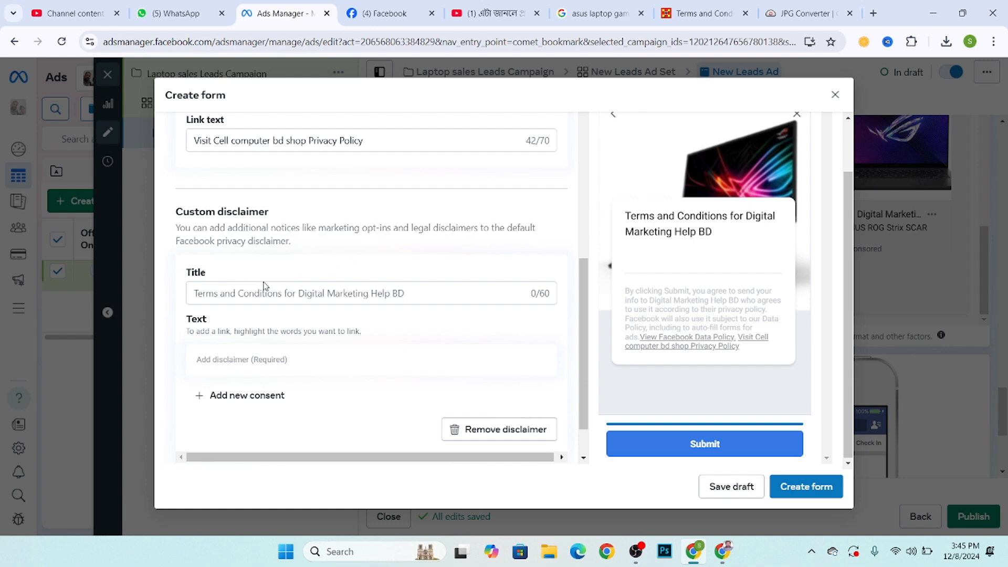
left_click(240, 294)
type("f")
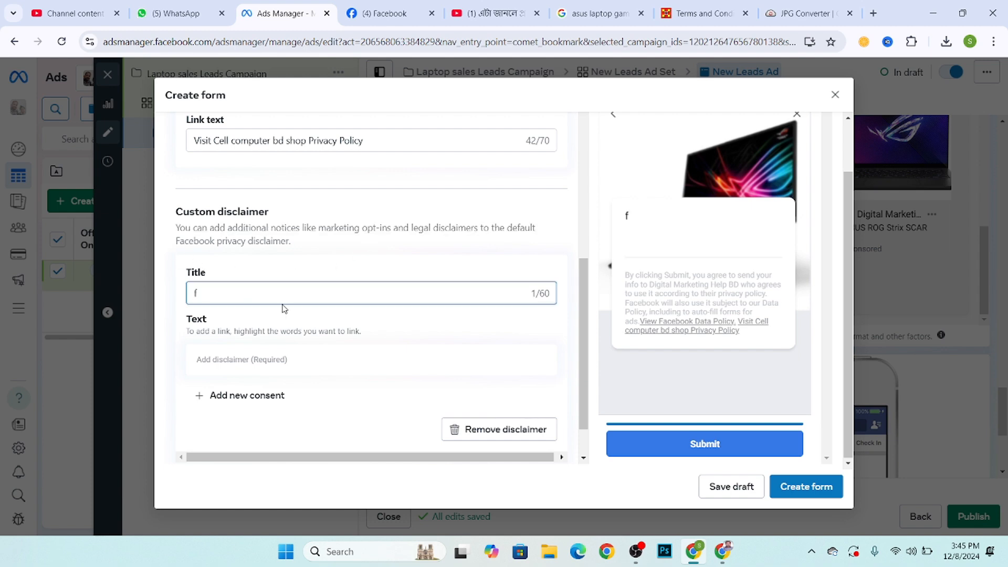
key("ctrl+a")
type("Terms and Conditions for Digital Marketing Help BD")
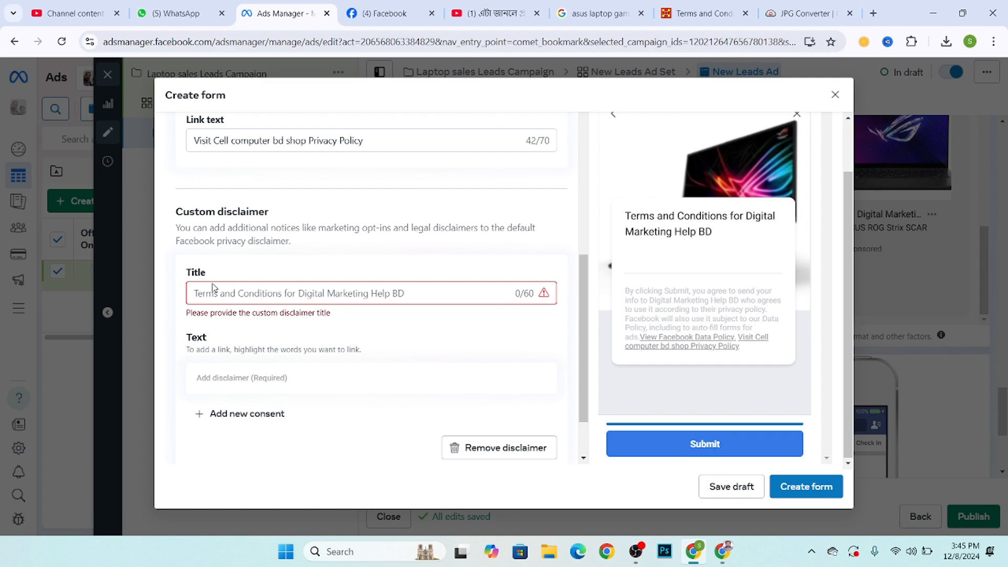
Step: Look over the custom disclaimer's Title and Text fields and remove the disclaimer from the form
scroll(213, 288, "down", 1)
left_click(213, 313)
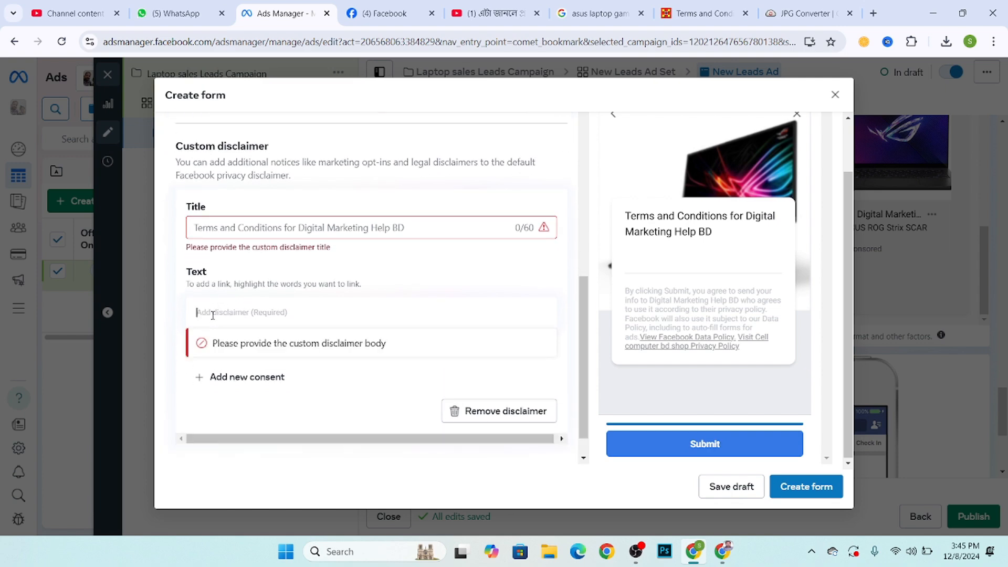
scroll(210, 236, "up", 1)
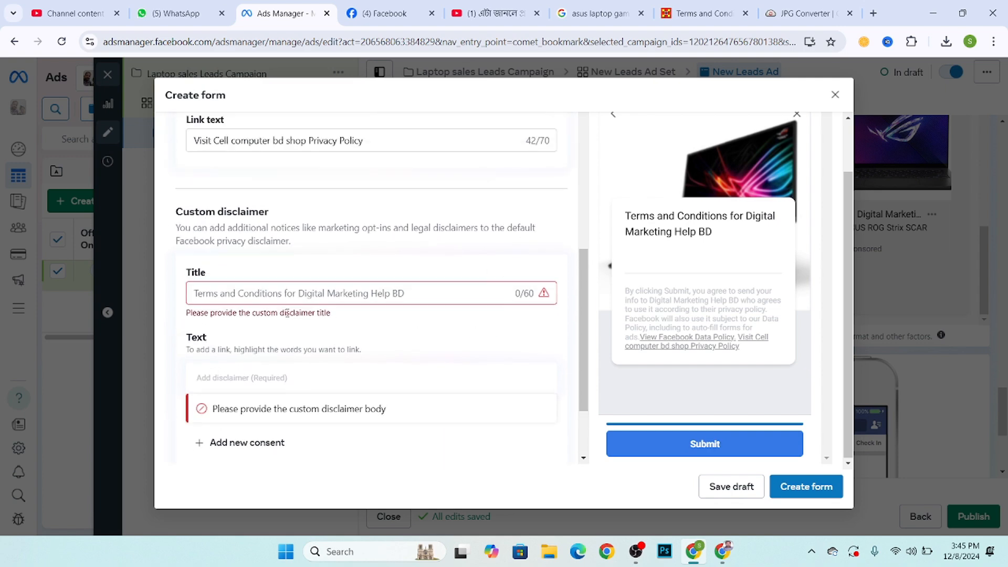
left_click(276, 293)
left_click(199, 294)
scroll(224, 307, "down", 1)
left_click(224, 311)
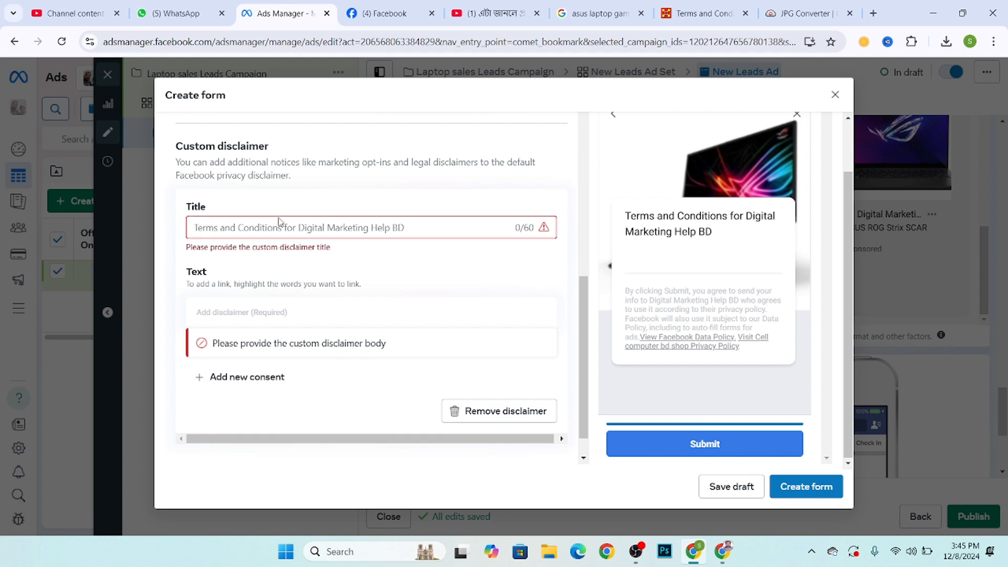
left_click(475, 411)
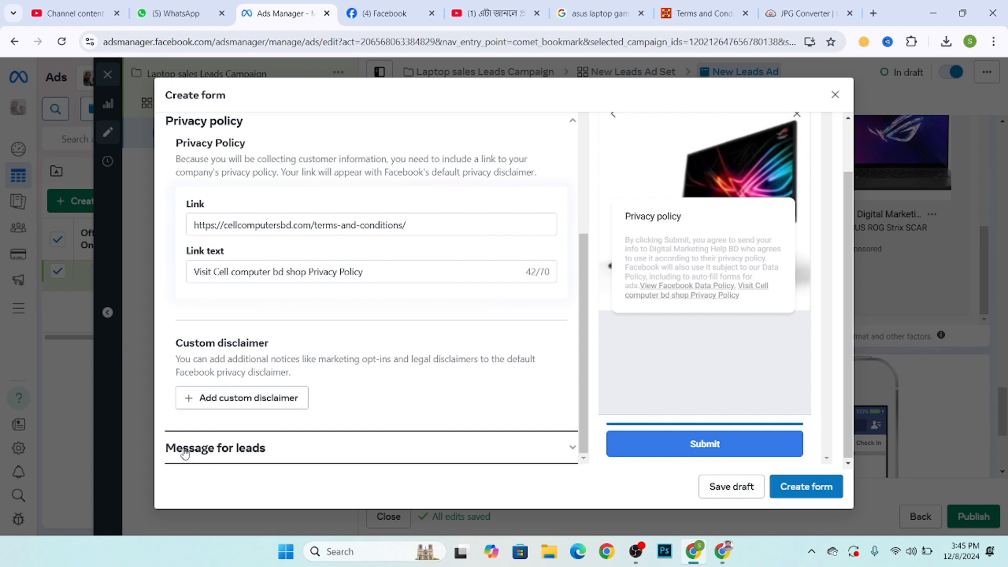
Step: Open the Message for leads section and review its Headline and Description texts
left_click(344, 451)
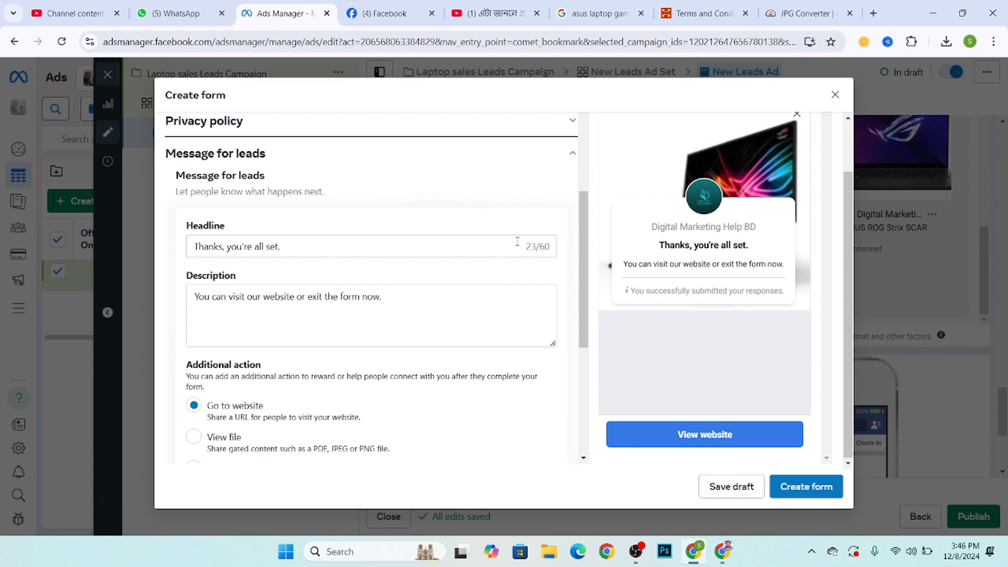
left_click(194, 247)
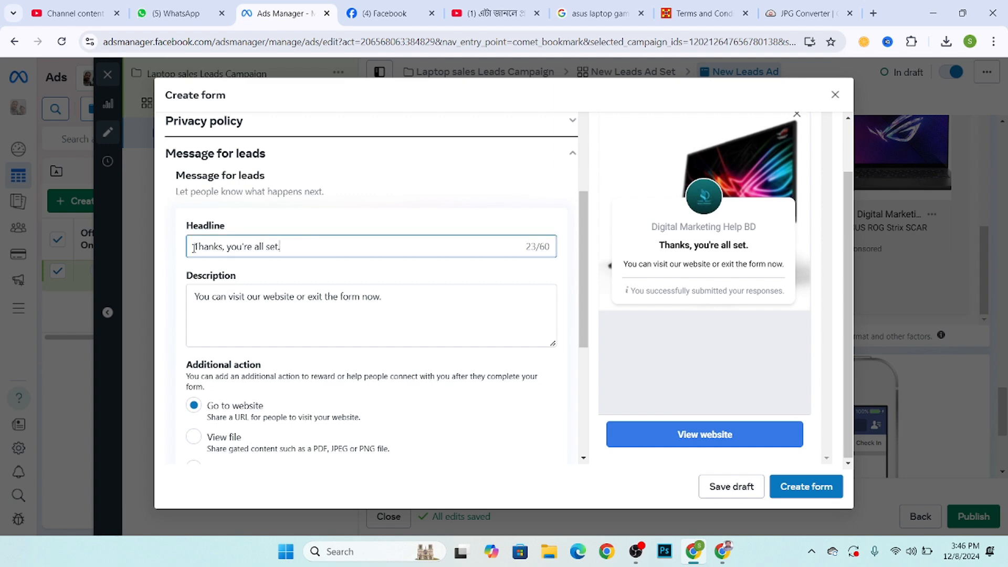
left_click_drag(292, 246, 191, 245)
left_click(305, 246)
left_click_drag(304, 246, 254, 246)
left_click(305, 241)
left_click(249, 297)
left_click_drag(188, 297, 434, 297)
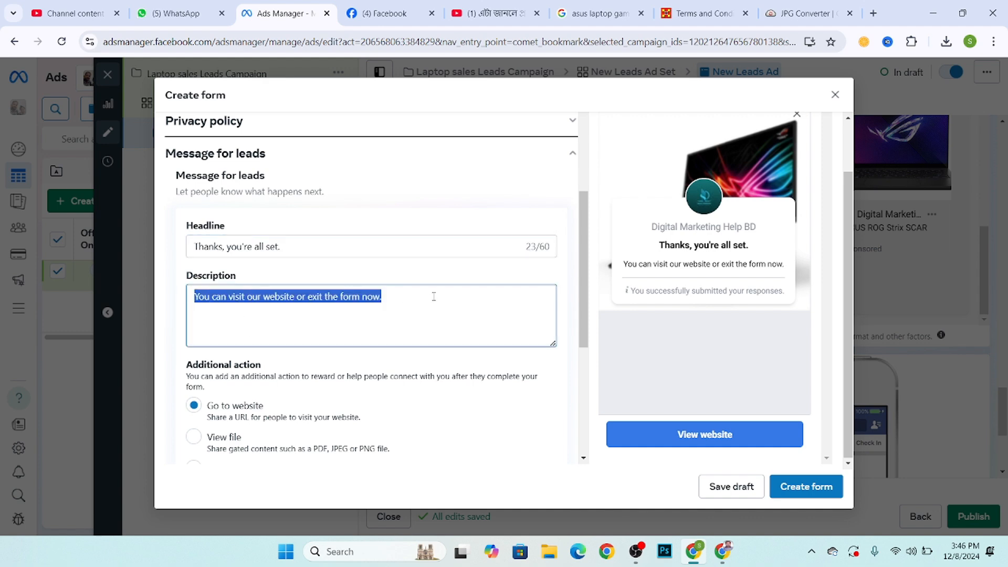
Step: Review the Additional action choices and the Link field of the Go to website option
scroll(367, 309, "down", 1)
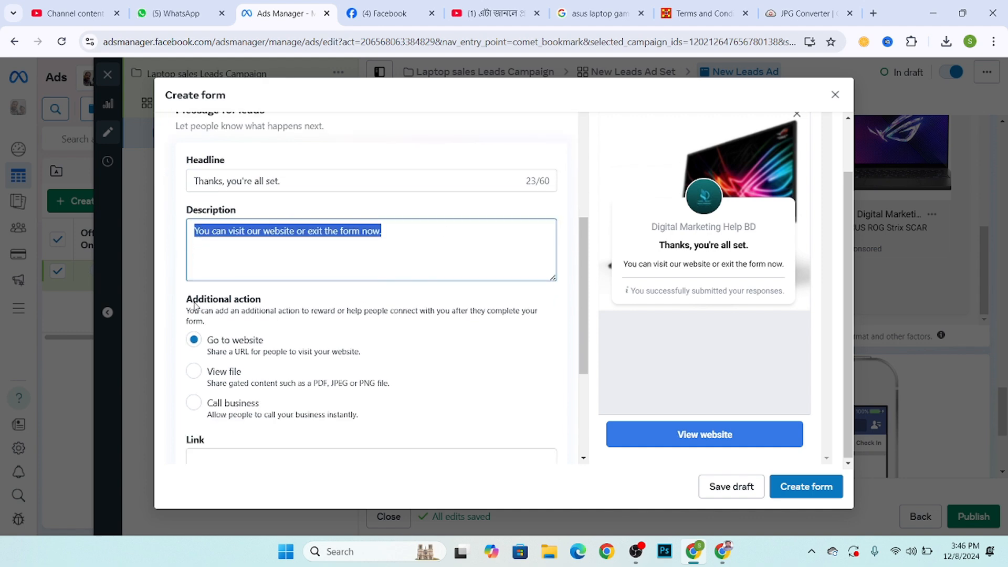
left_click_drag(176, 297, 362, 299)
scroll(262, 338, "down", 1)
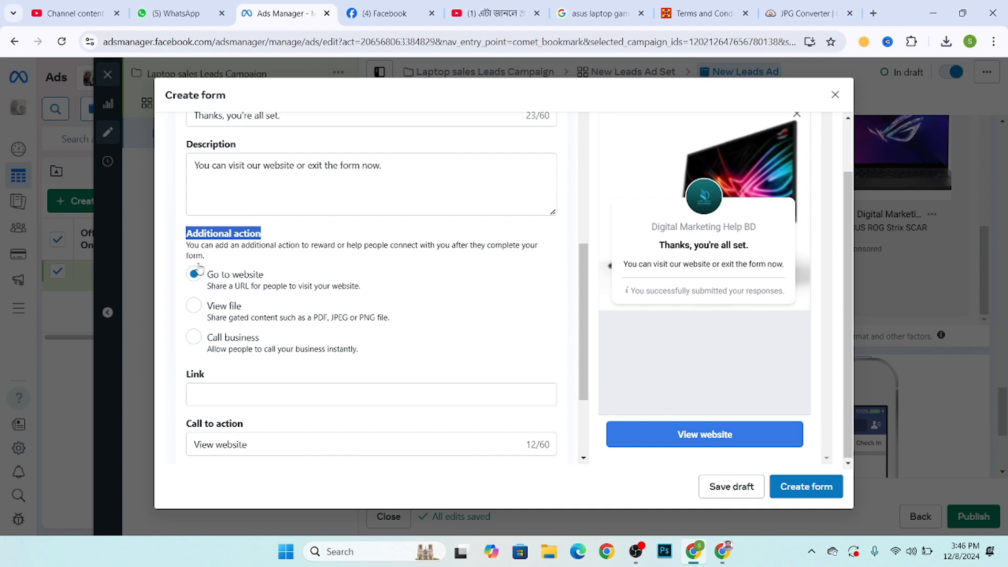
scroll(231, 331, "down", 1)
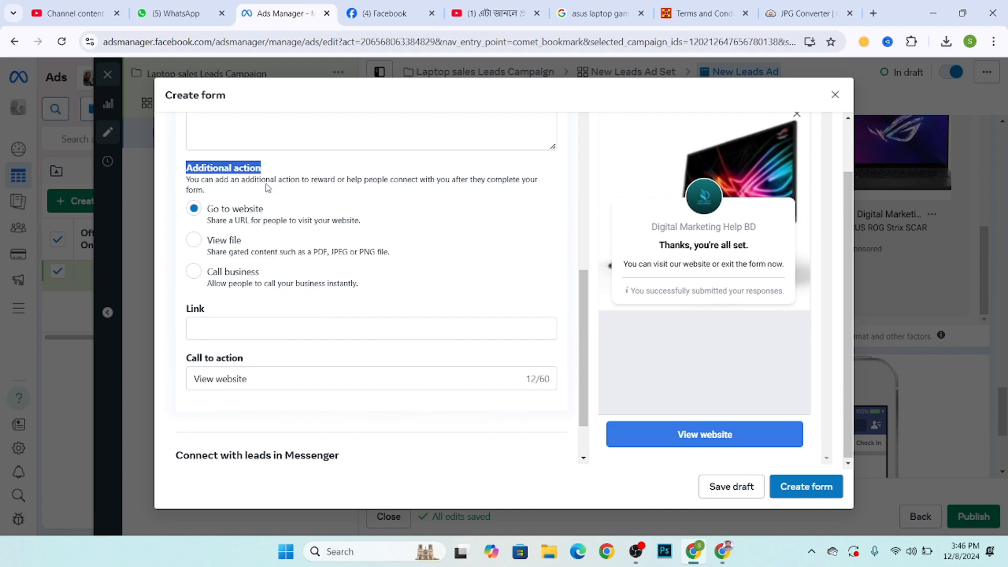
left_click(226, 178)
triple_click(219, 168)
left_click(256, 200)
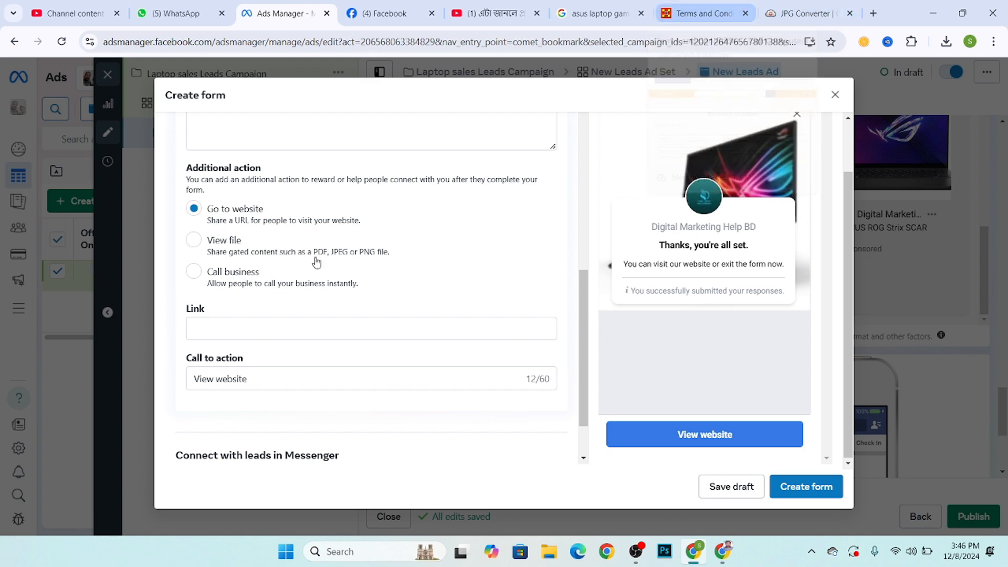
left_click(233, 329)
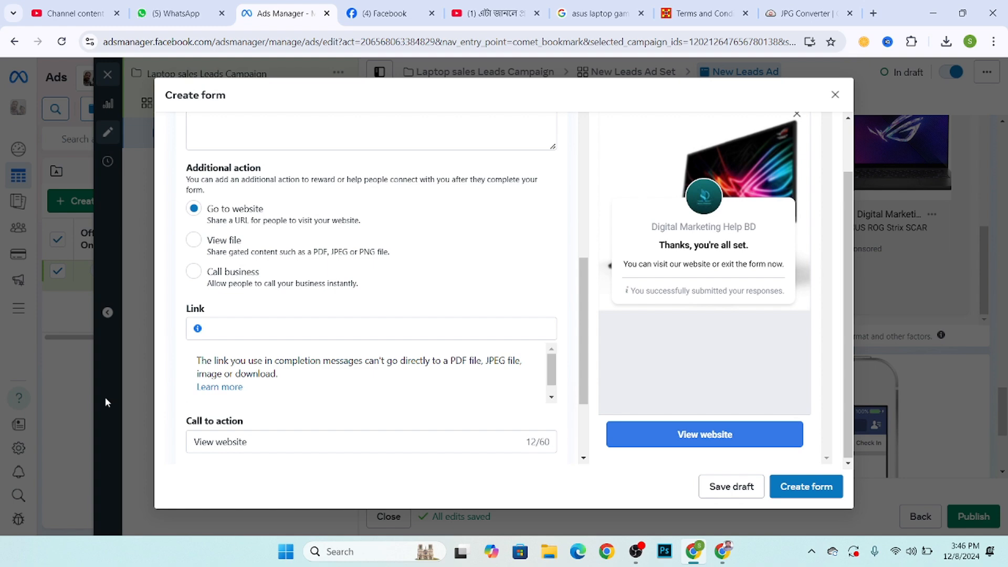
left_click(220, 240)
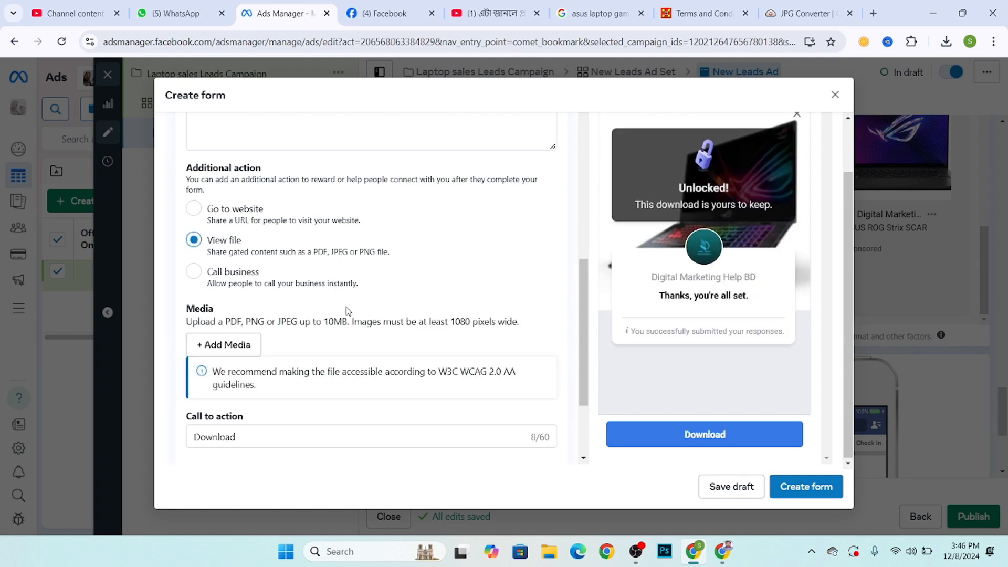
scroll(346, 310, "down", 1)
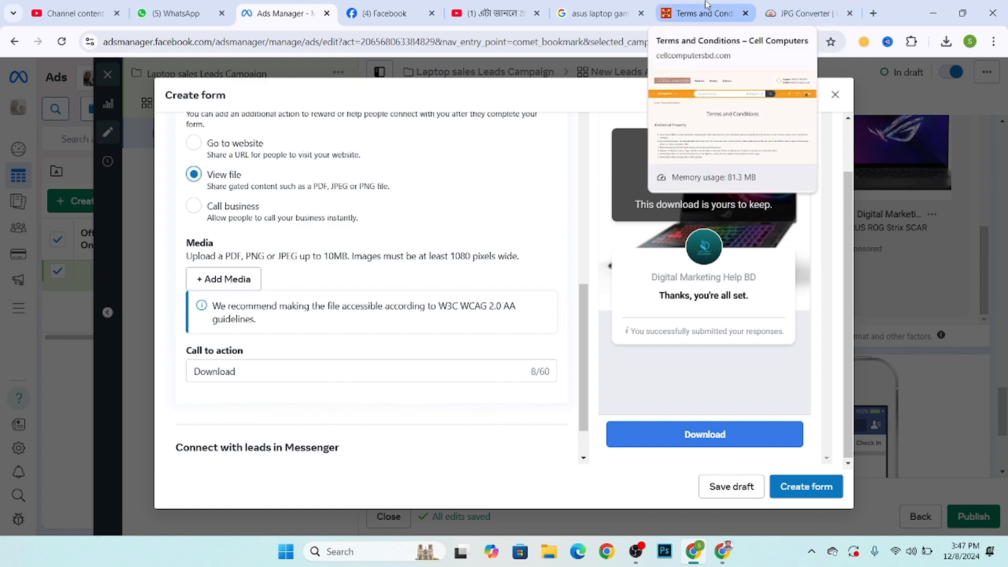
left_click(228, 282)
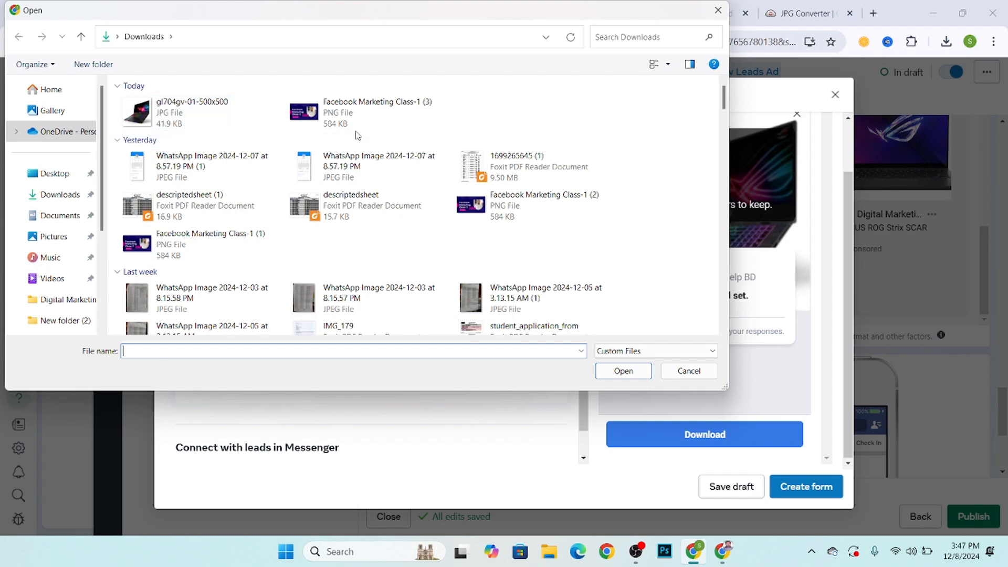
left_click(538, 165)
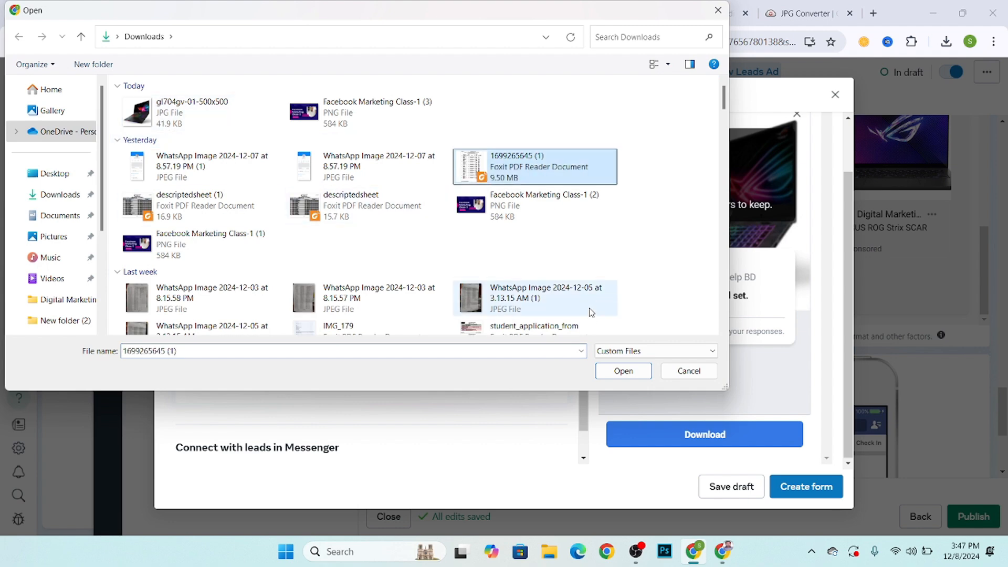
left_click(616, 371)
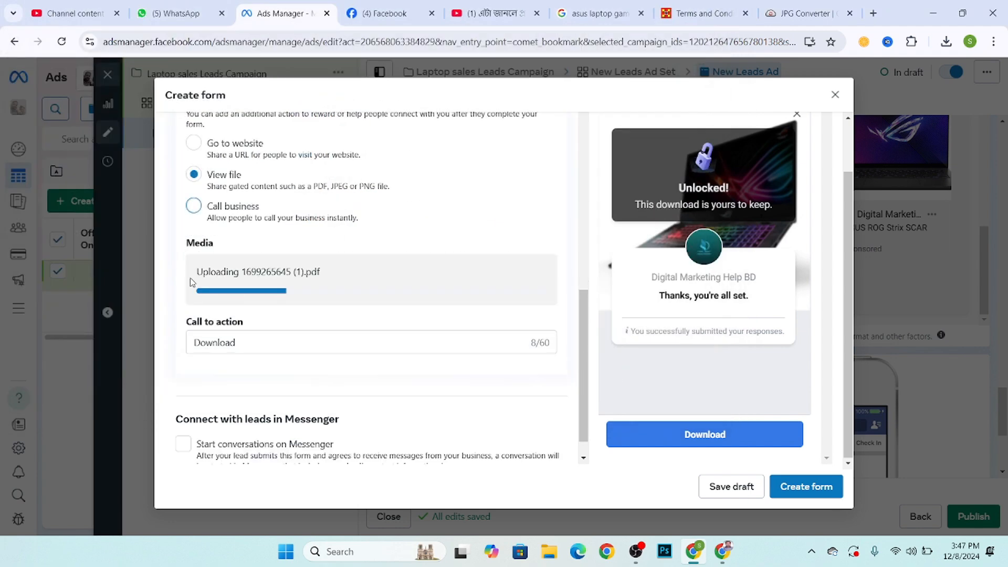
scroll(381, 284, "down", 1)
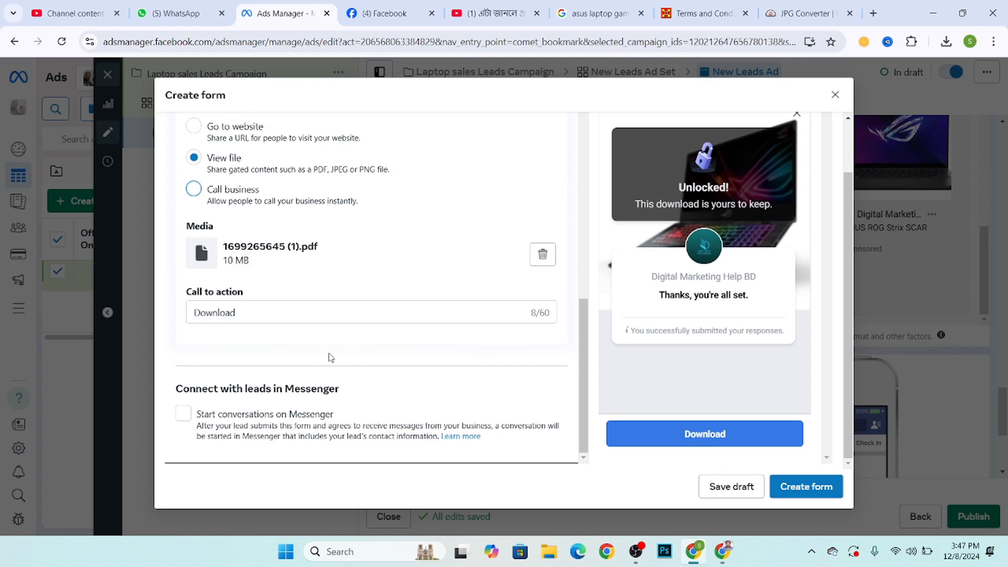
Step: Change the Call to action text of the View file option to "Visit our website"
left_click(234, 312)
double_click(241, 312)
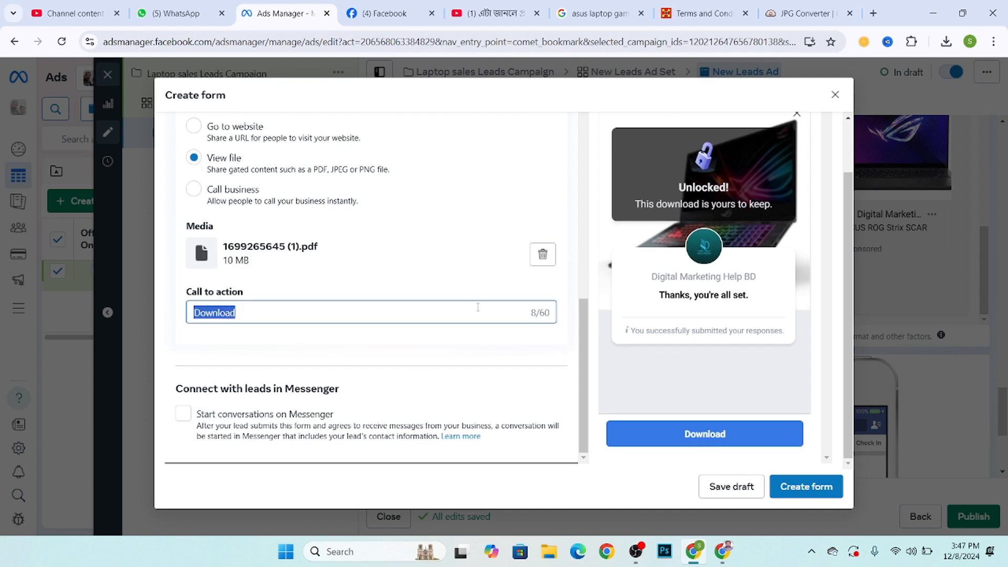
type("Vi")
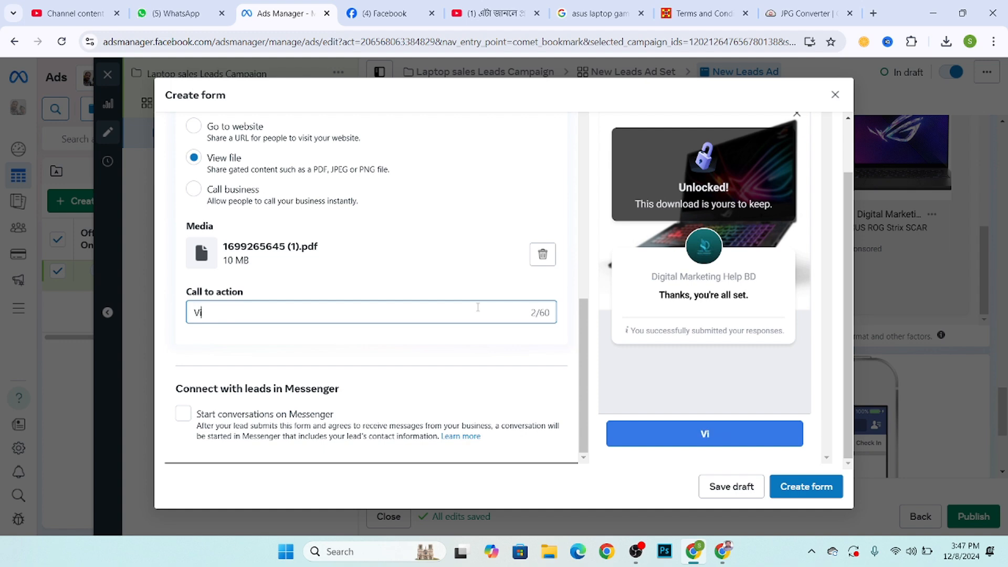
type("sit our websi")
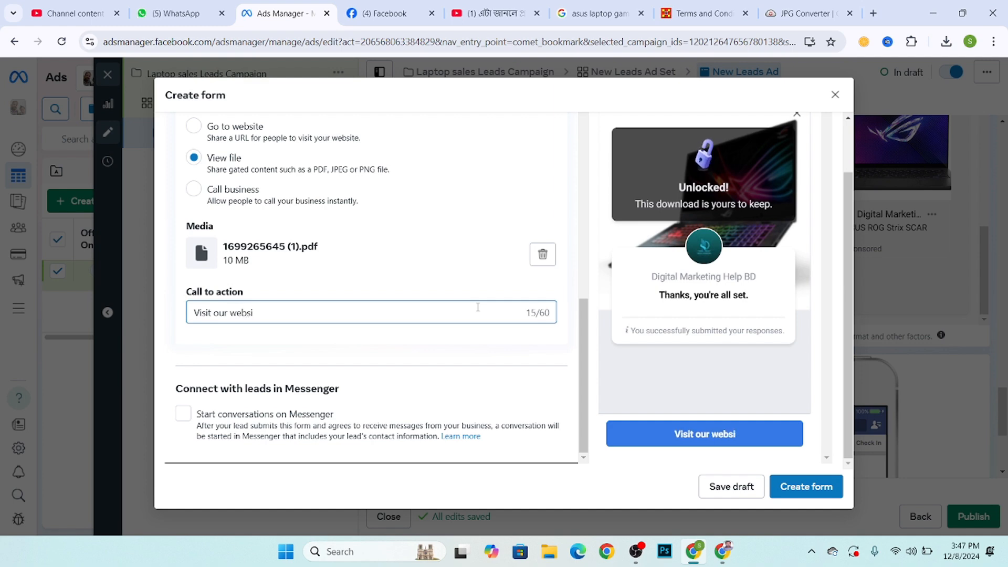
type("te")
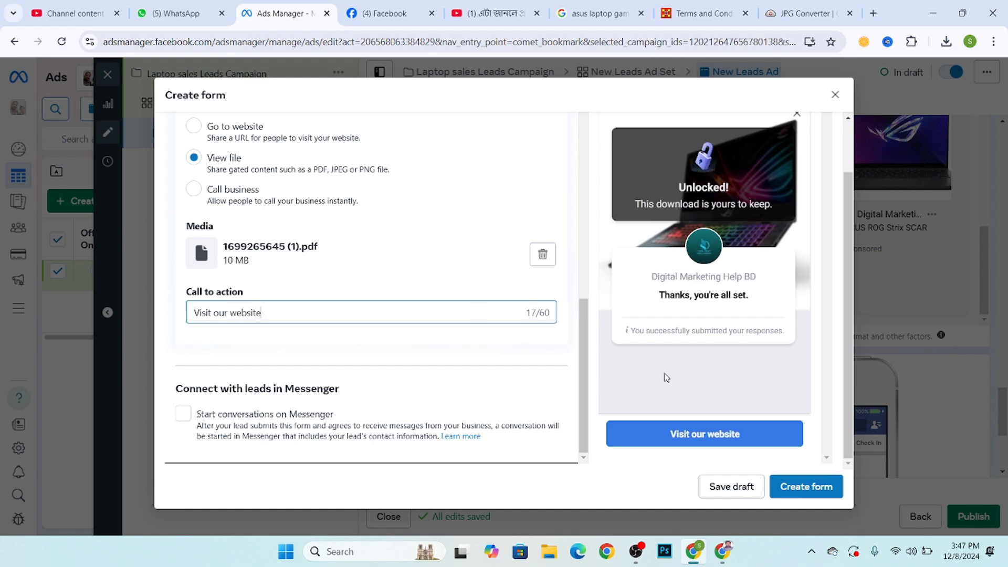
Step: Replace the View file option's Call to action text with "Download"
scroll(299, 265, "up", 3)
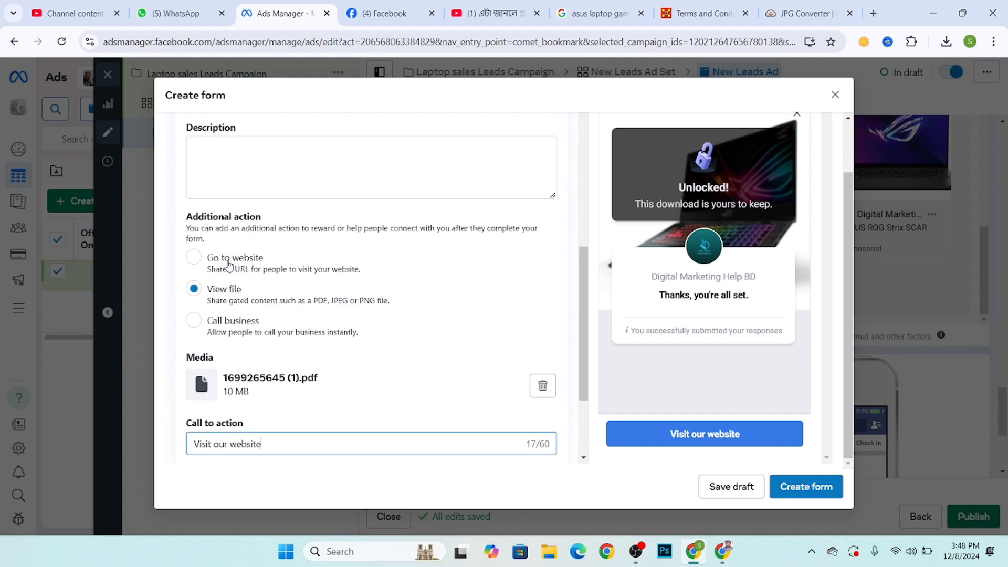
scroll(267, 315, "down", 2)
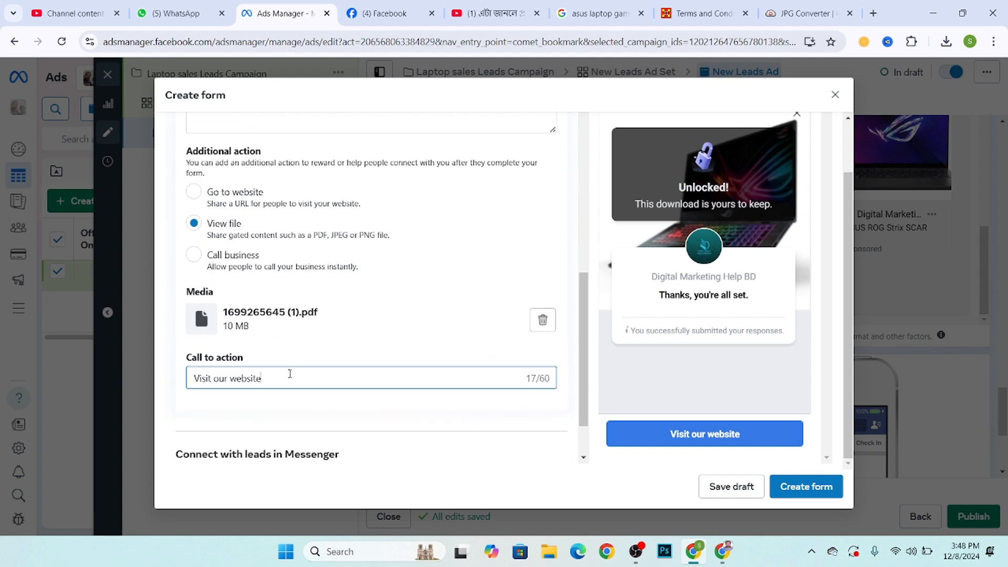
left_click_drag(275, 378, 154, 374)
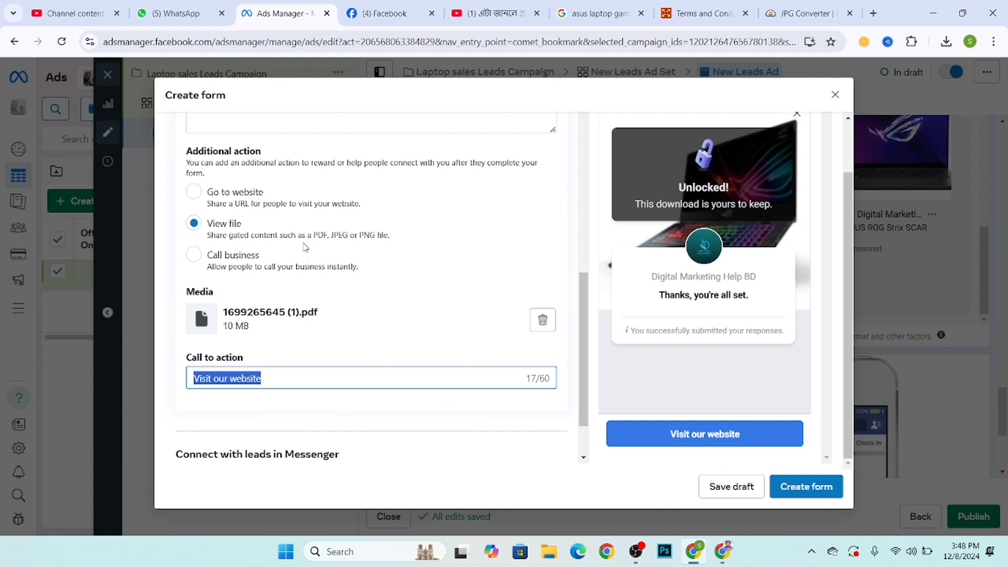
type("DO")
key("BackSpace")
type("onw")
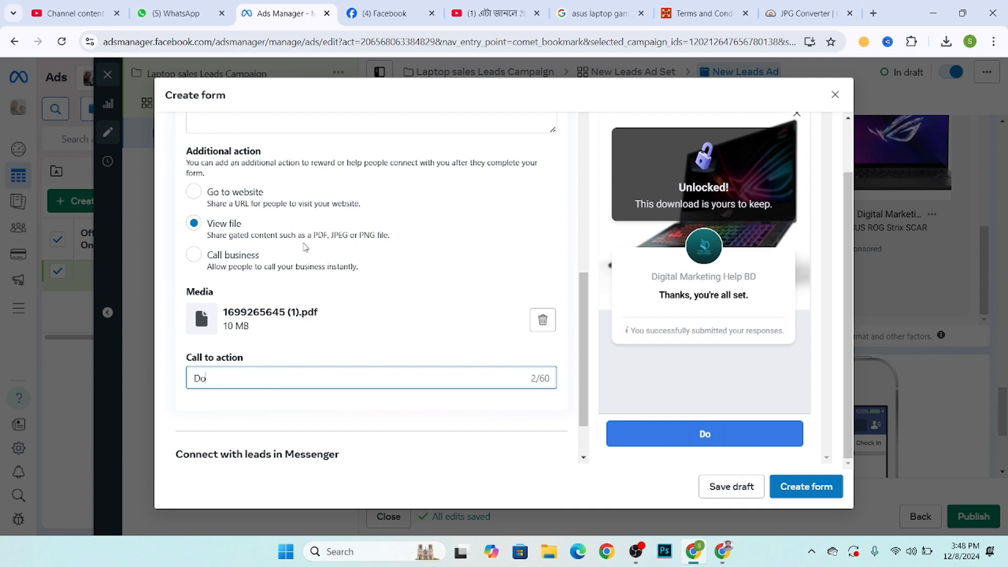
key("BackSpace")
key("BackSpace")
type("wnload")
Step: Switch the additional action to Call business and view its phone number and Call to action fields
left_click(255, 266)
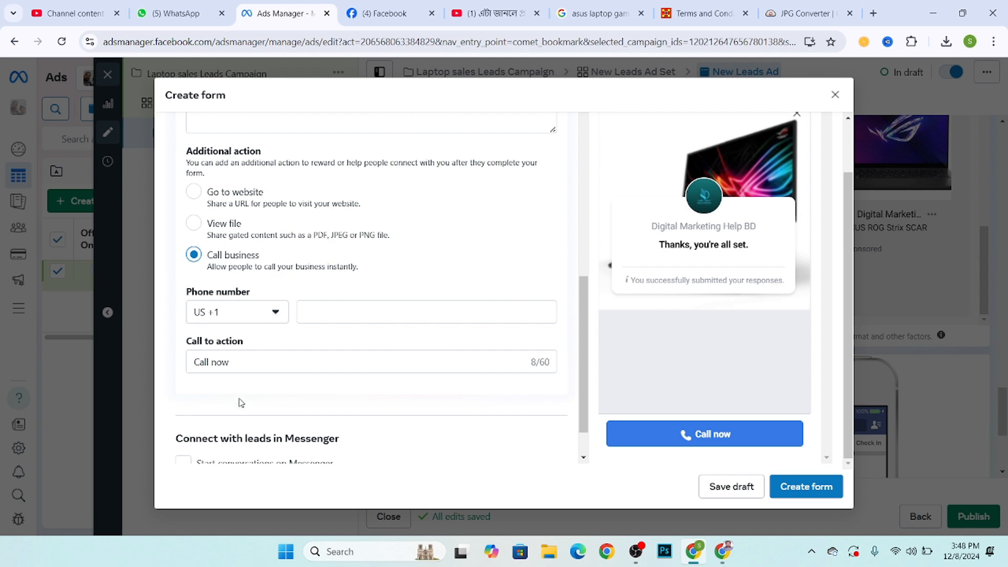
scroll(252, 378, "down", 1)
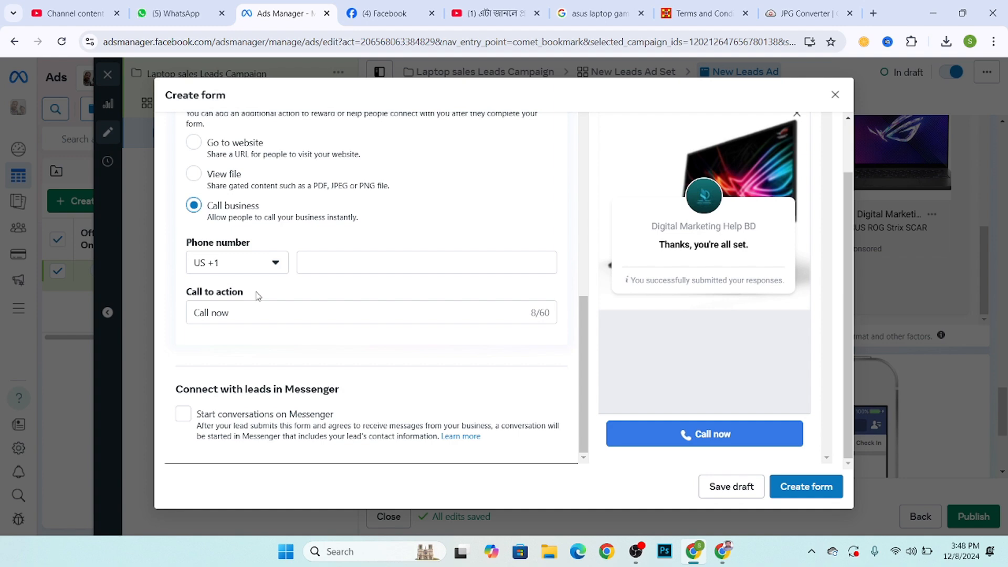
Step: Switch the form's additional action back to View file with its uploaded PDF and try to create the form
scroll(257, 295, "up", 3)
left_click(209, 313)
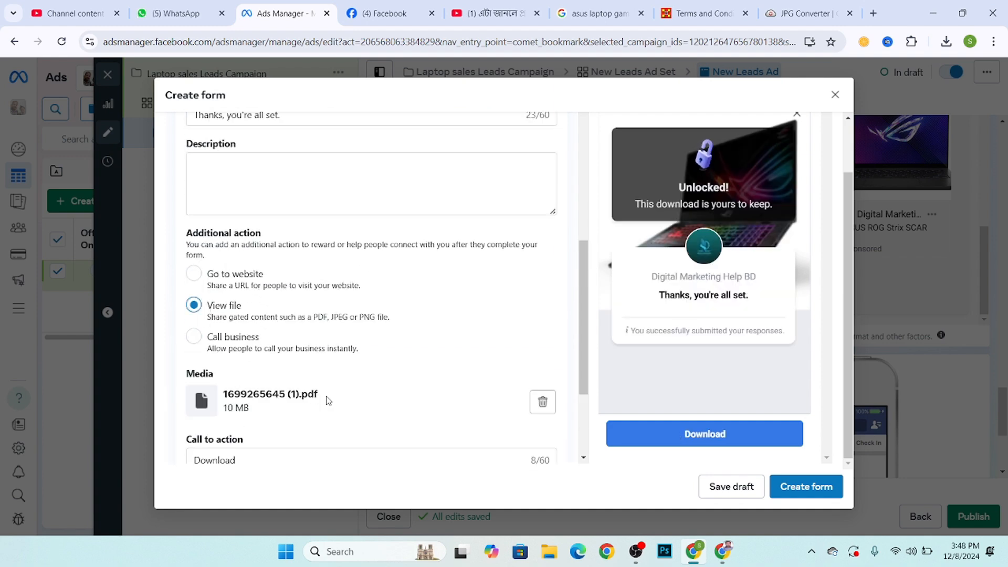
scroll(328, 400, "down", 3)
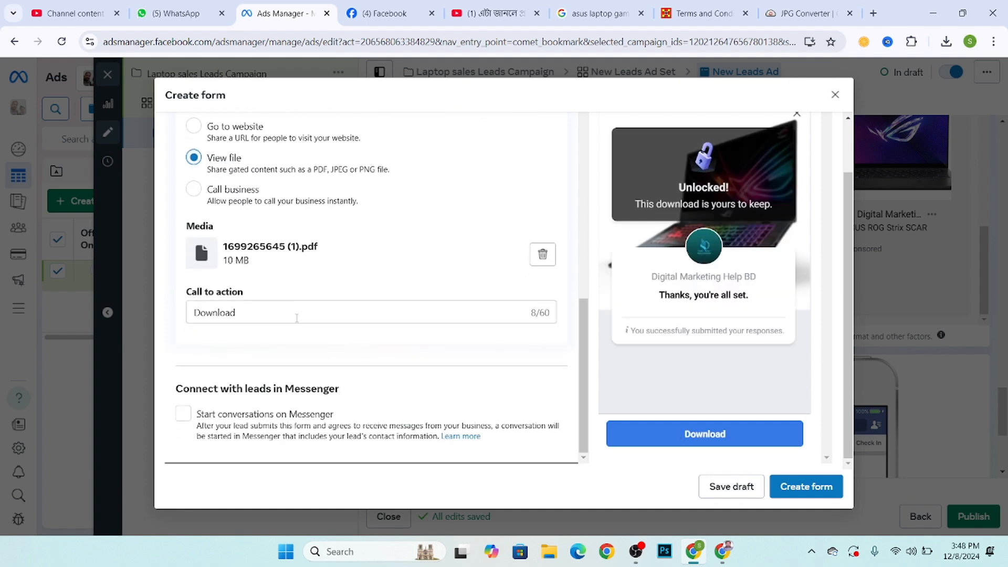
left_click(821, 487)
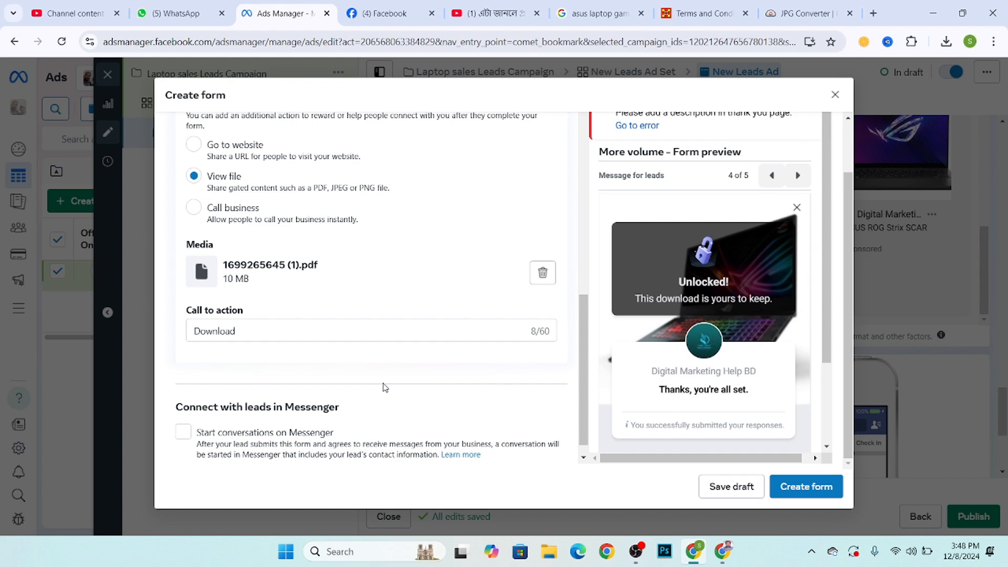
Step: Enter "fdfdf" as the description of the message for leads and create the instant form
left_click_drag(175, 409, 345, 408)
scroll(337, 362, "up", 6)
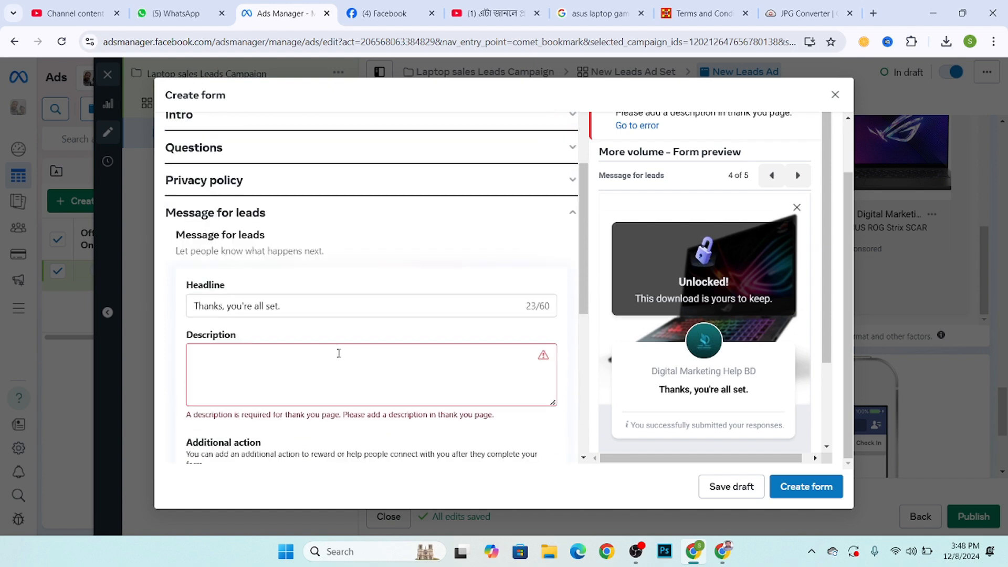
left_click(339, 353)
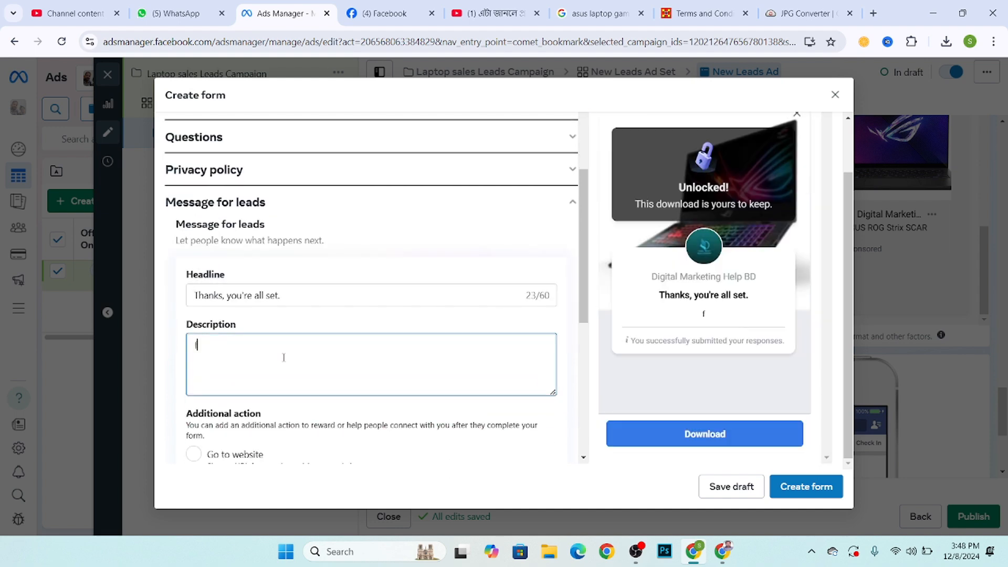
type("fdfdf")
scroll(287, 365, "down", 5)
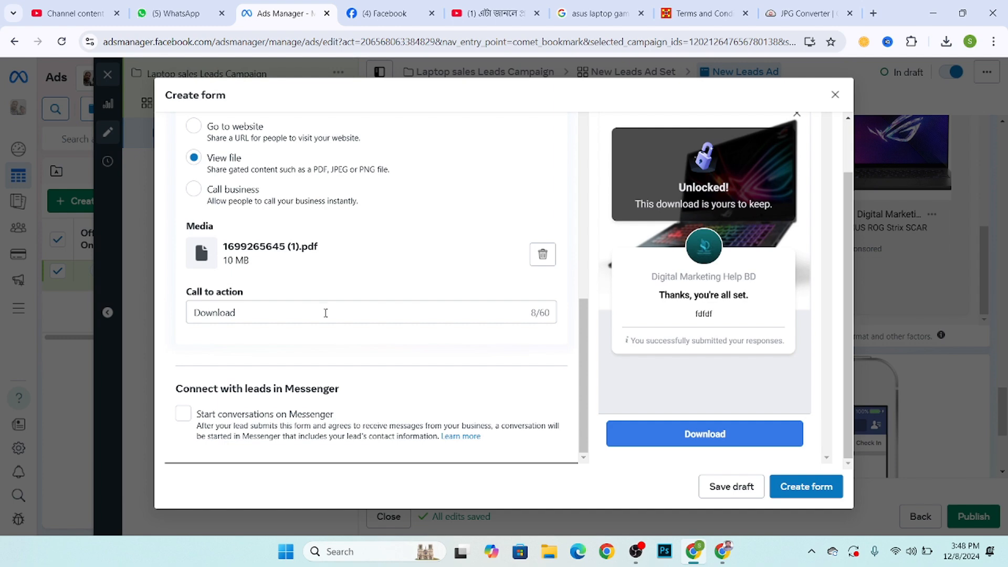
scroll(350, 326, "up", 5)
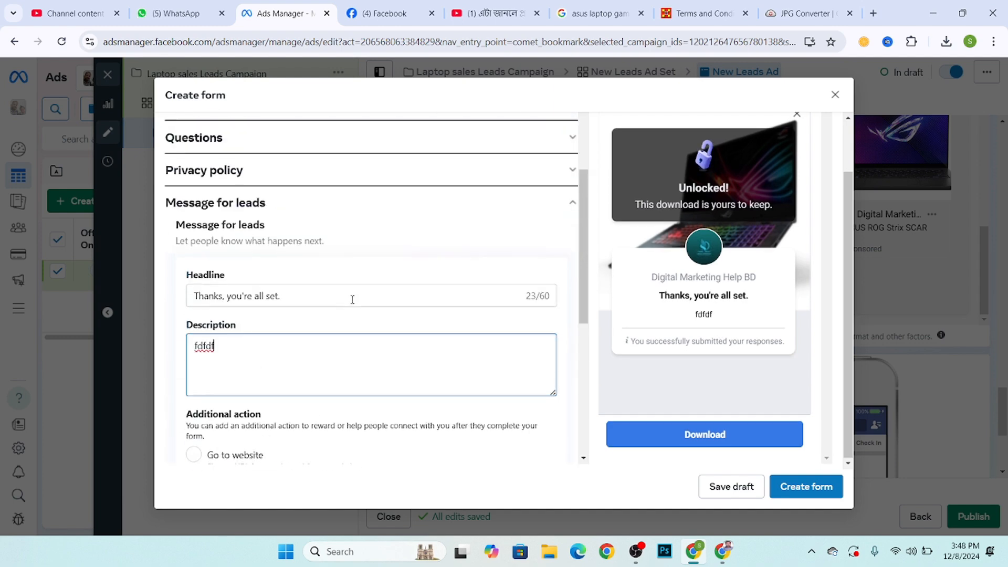
scroll(351, 300, "up", 3)
scroll(284, 297, "down", 7)
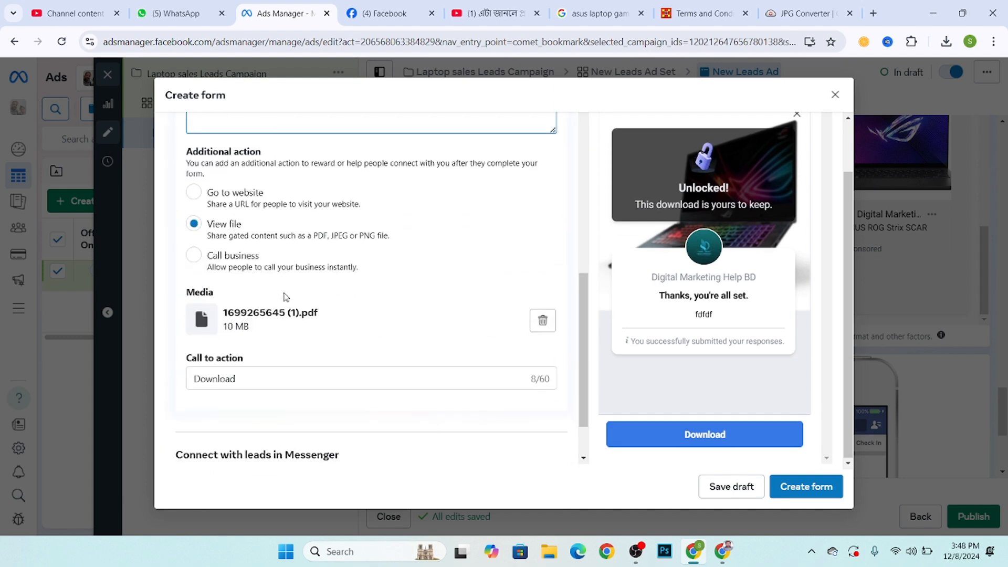
scroll(285, 297, "down", 1)
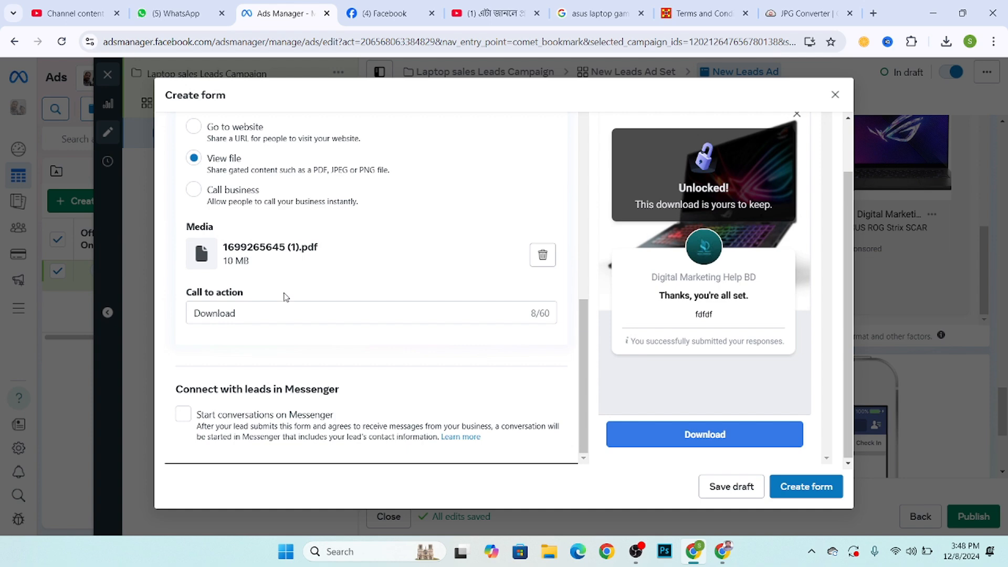
left_click(794, 489)
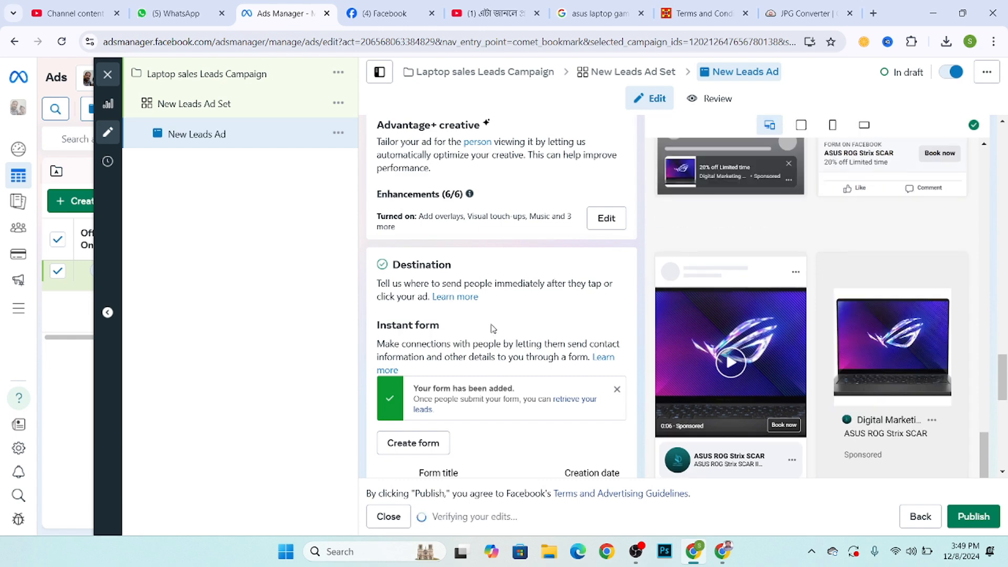
Step: Go through the new form's preview from the intro page to the final media page
scroll(493, 328, "down", 10)
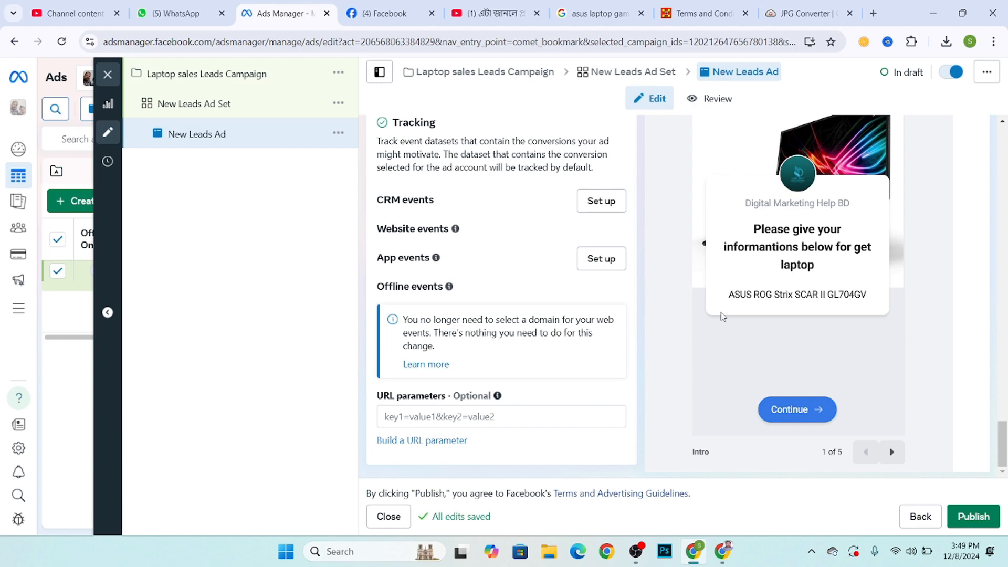
scroll(757, 242, "up", 4)
scroll(775, 308, "down", 4)
left_click(892, 454)
left_click(892, 454)
left_click(892, 454)
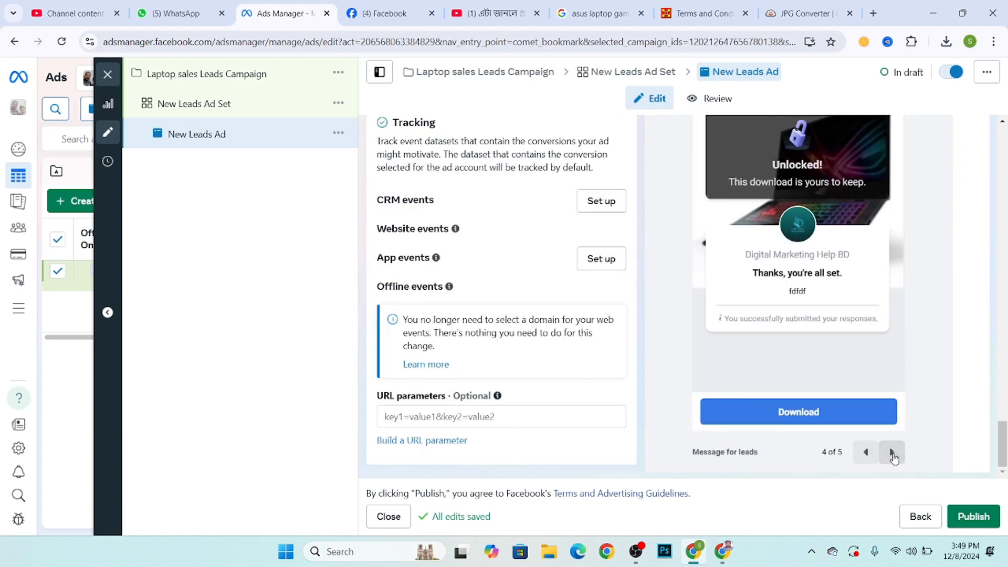
left_click(892, 453)
Step: Look through the PDF pages in the form preview, then go back to the Privacy review page
scroll(855, 436, "up", 5)
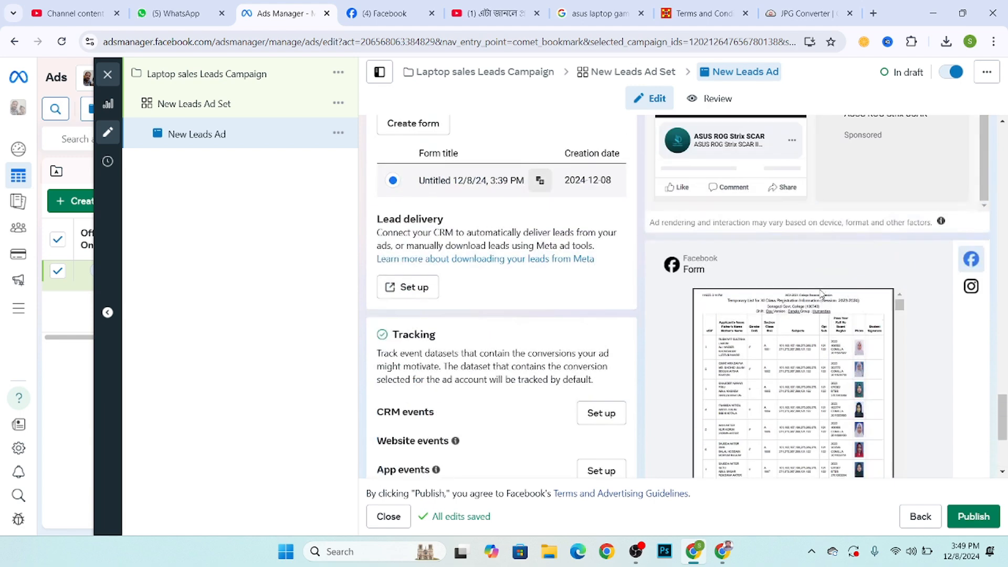
scroll(773, 252, "down", 4)
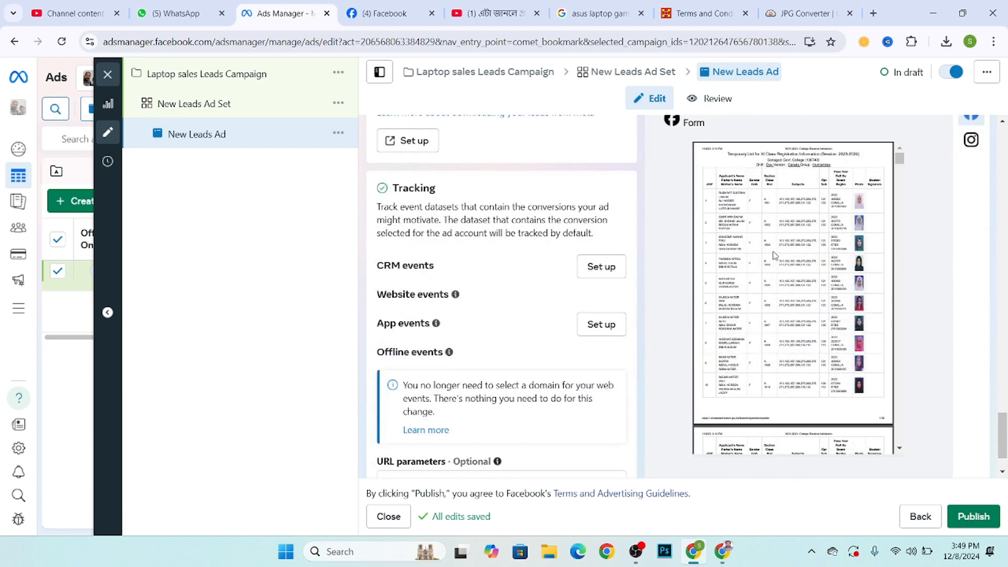
scroll(773, 256, "down", 1)
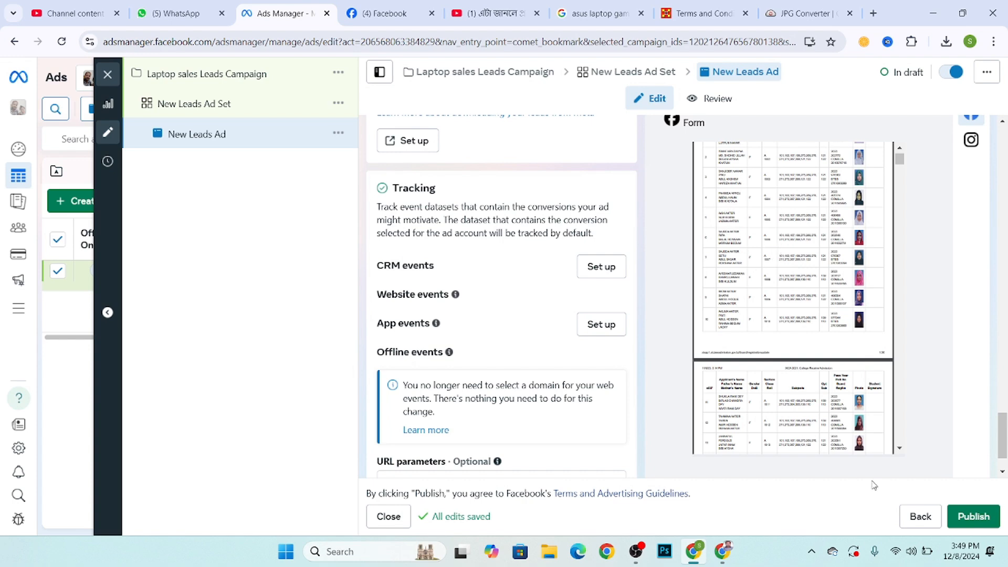
scroll(882, 416, "down", 6)
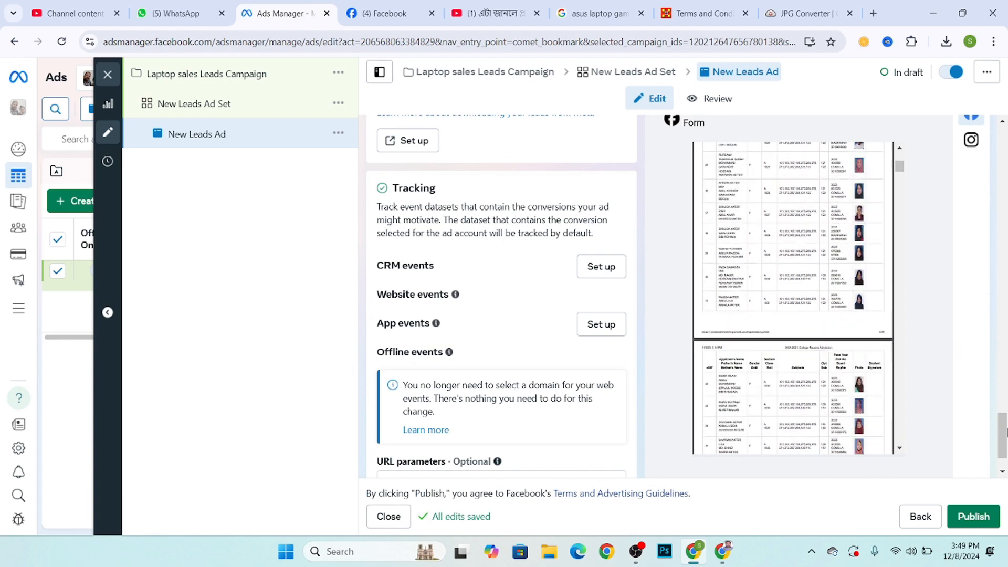
scroll(1000, 440, "down", 1)
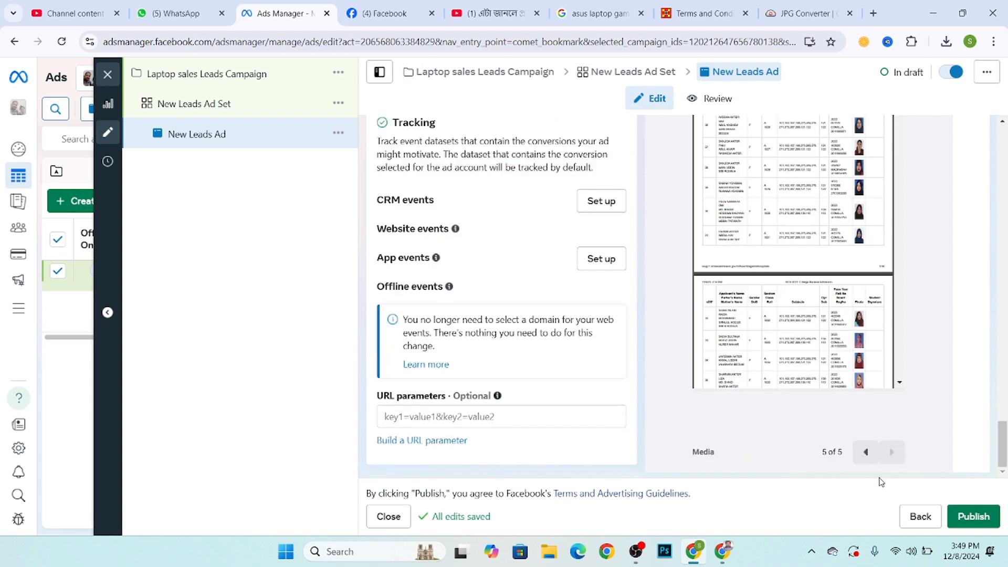
left_click(865, 452)
left_click(865, 452)
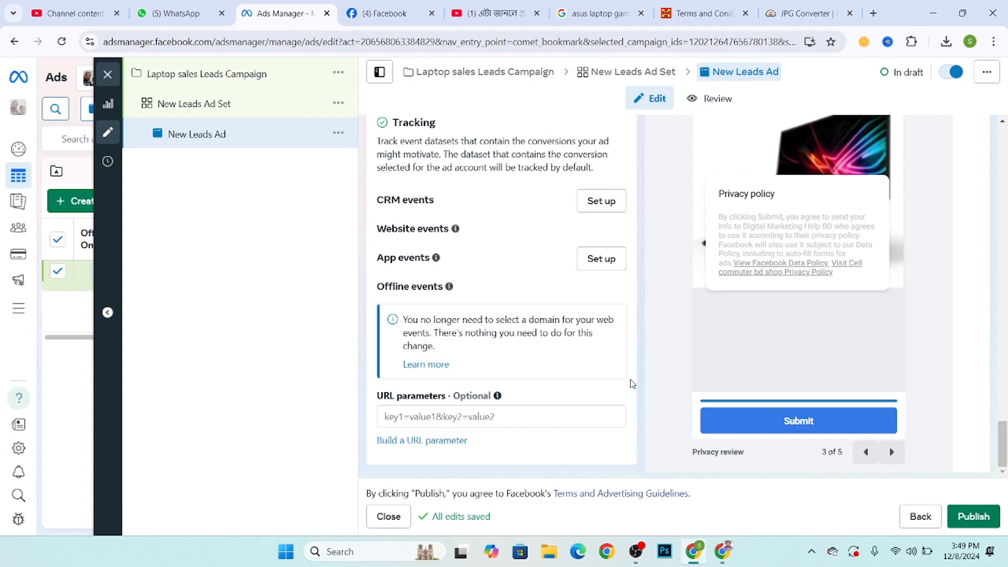
Step: Open New Leads Ad Set and review its conversion location options
scroll(632, 384, "up", 10)
scroll(632, 383, "up", 15)
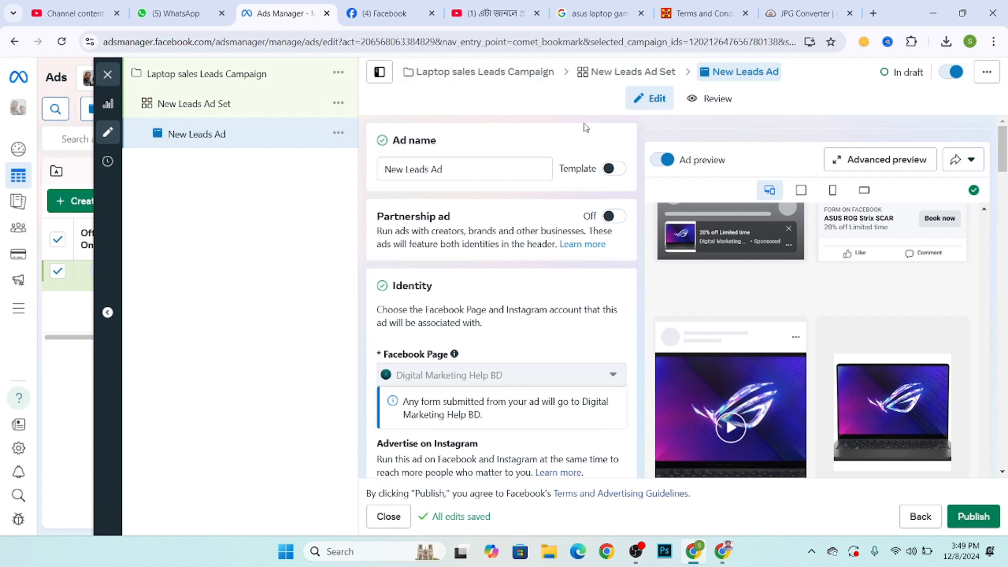
left_click(599, 73)
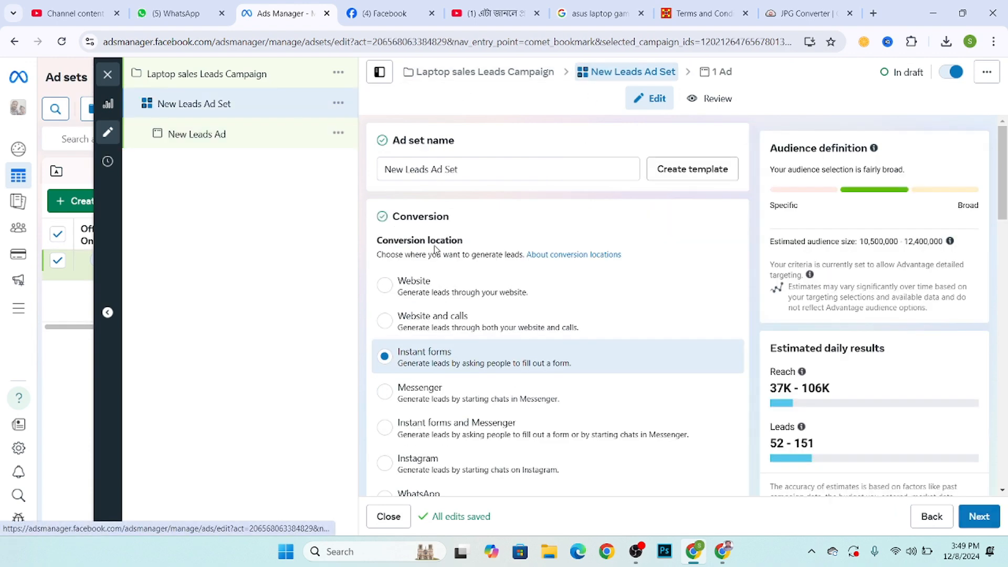
scroll(437, 288, "down", 2)
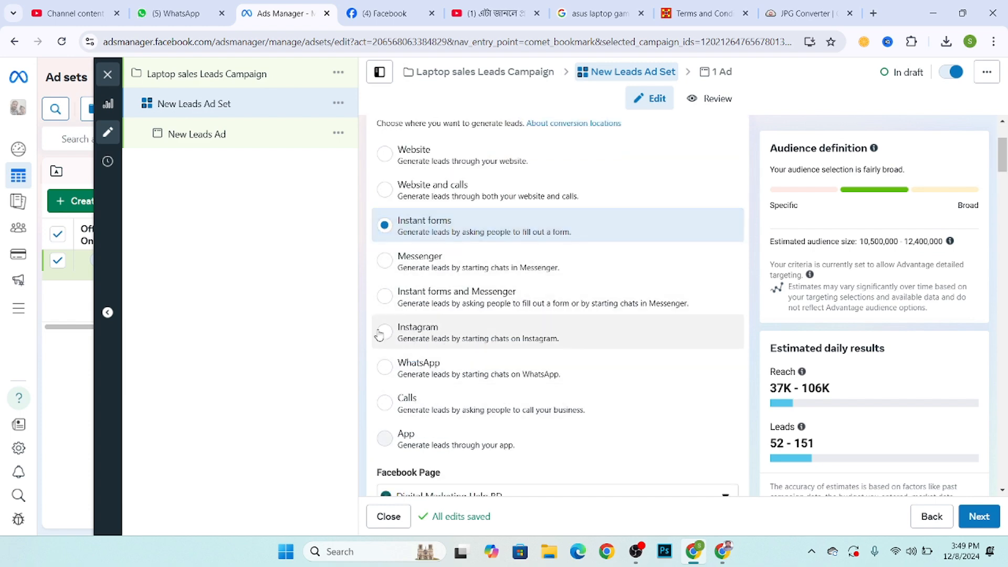
scroll(441, 294, "up", 2)
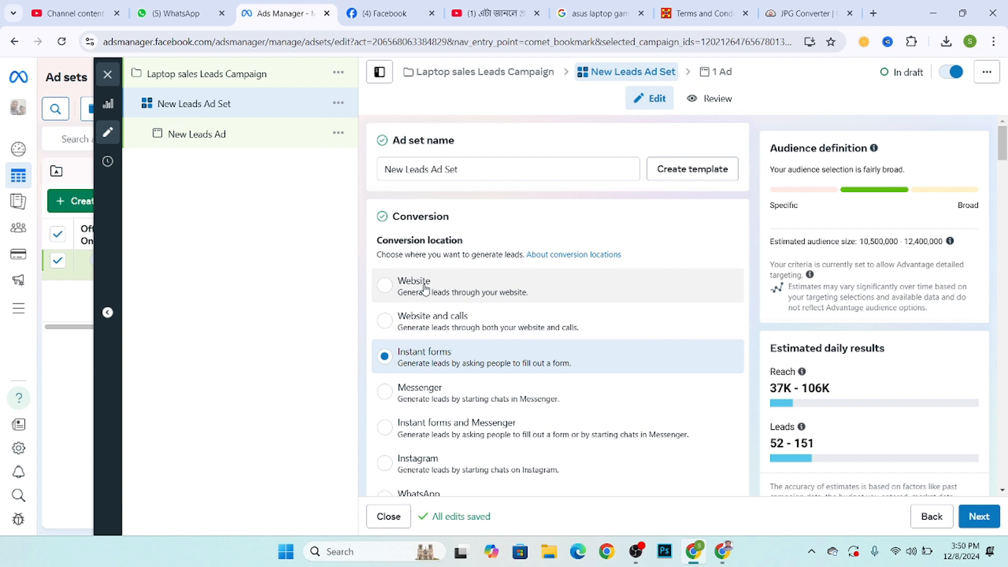
Step: Switch to the Cell Computers terms page in the browser, open the site's home page and select its web address
left_click(603, 11)
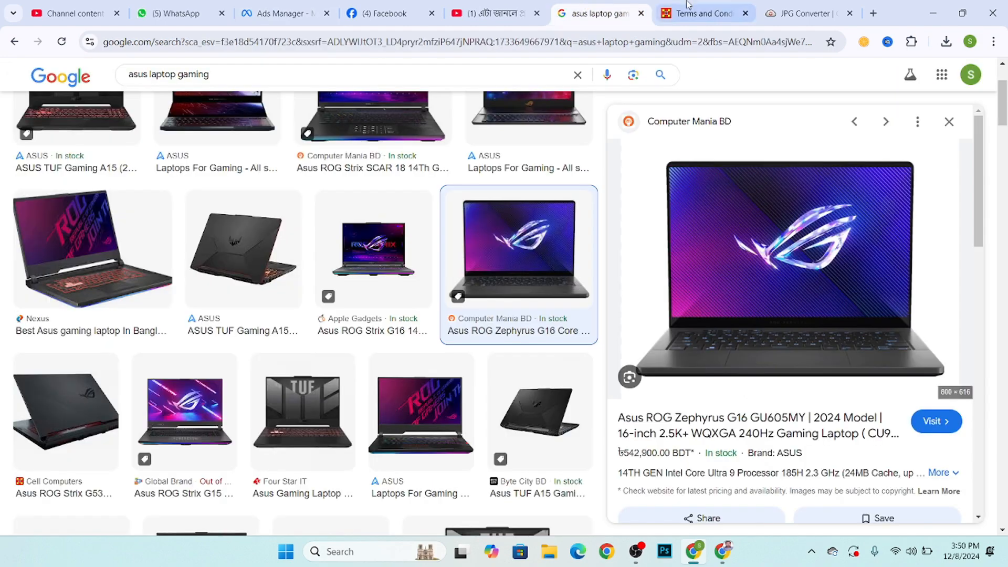
left_click(687, 6)
scroll(457, 291, "down", 10)
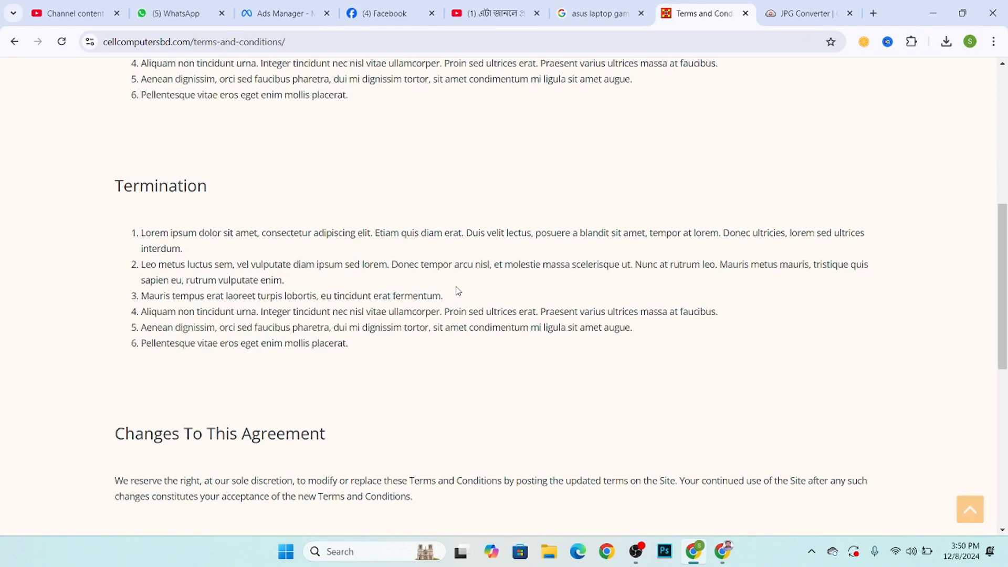
scroll(457, 290, "up", 7)
left_click(242, 116)
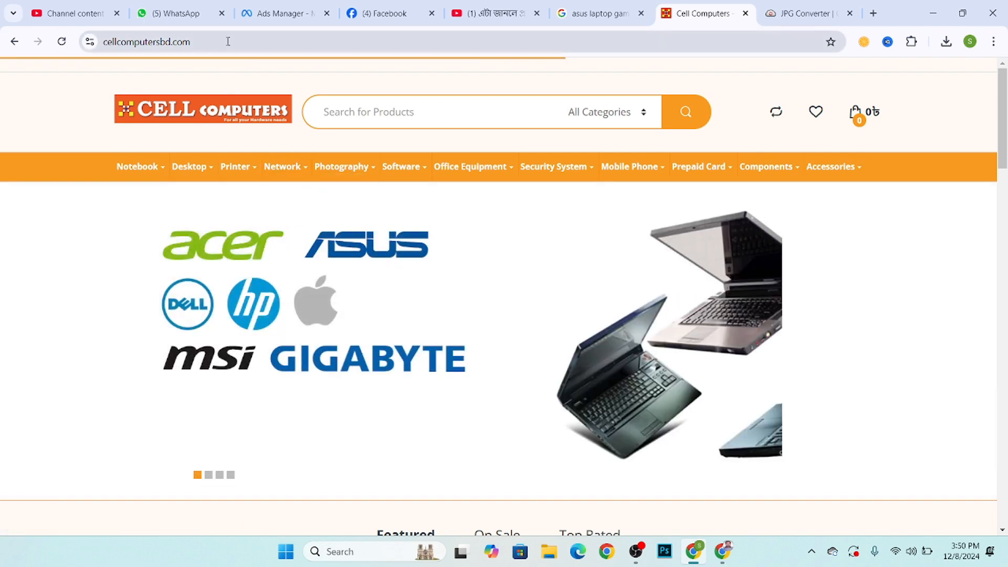
left_click(228, 42)
Step: Open the Acer Aspire 3 A315-56 product page from Best Deals and select its full web address
scroll(541, 361, "down", 10)
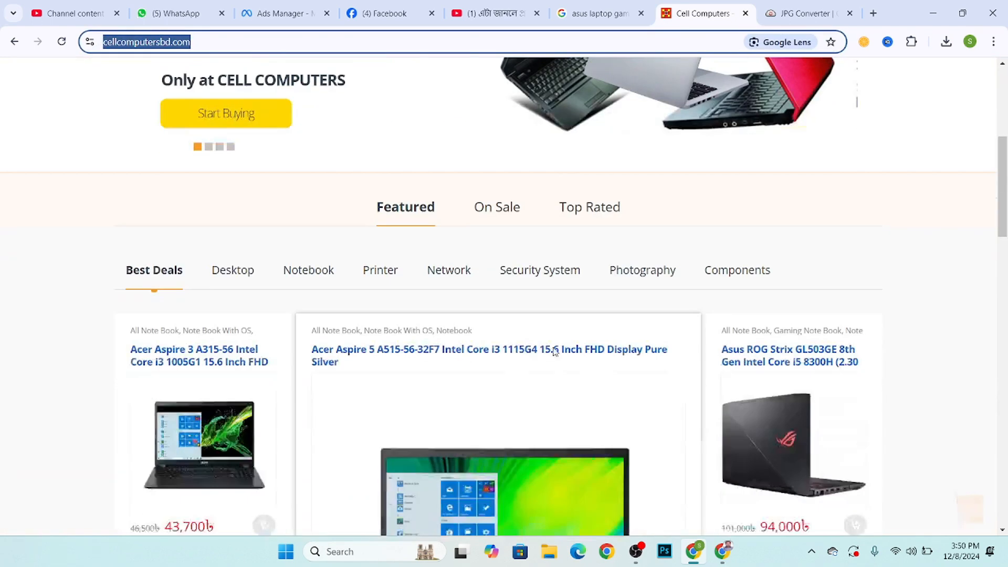
left_click(216, 288)
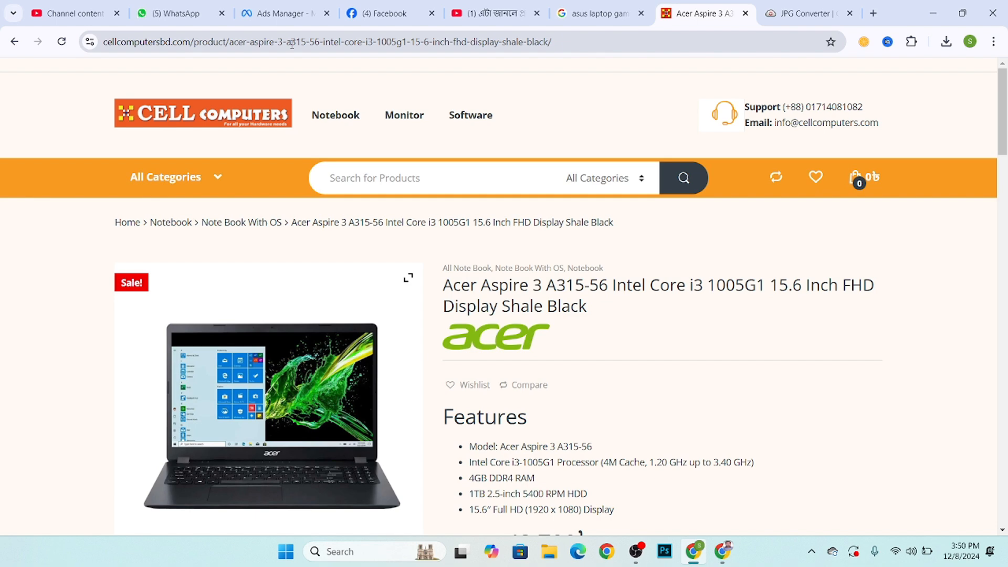
left_click(104, 42)
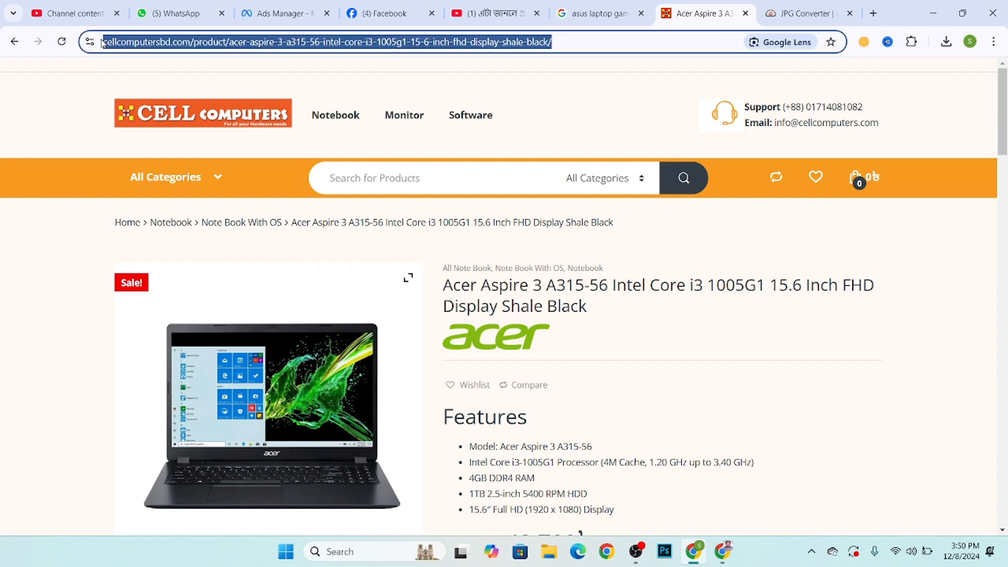
Step: Go back to the Cell Computers home page and inspect its full web address
left_click(14, 41)
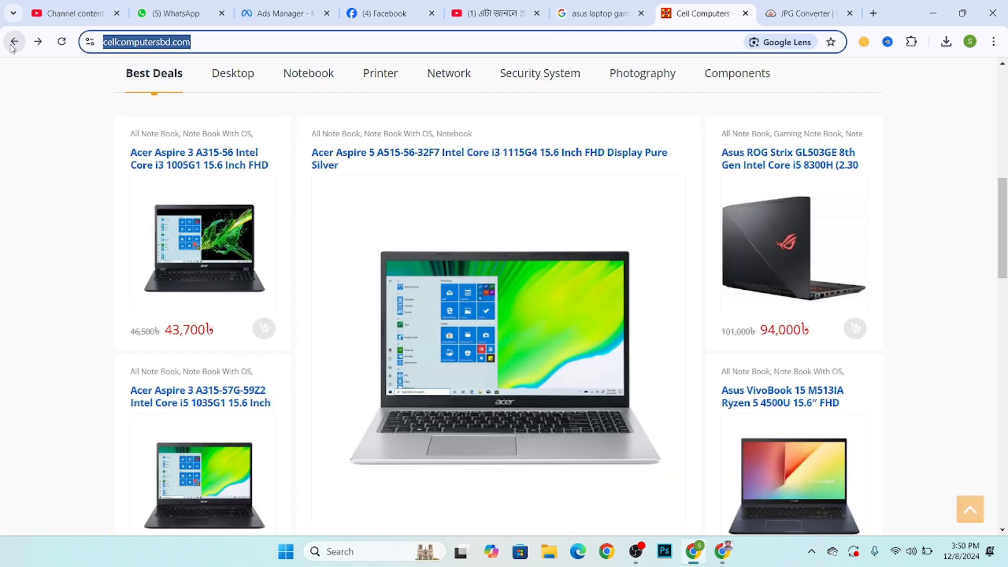
left_click(235, 42)
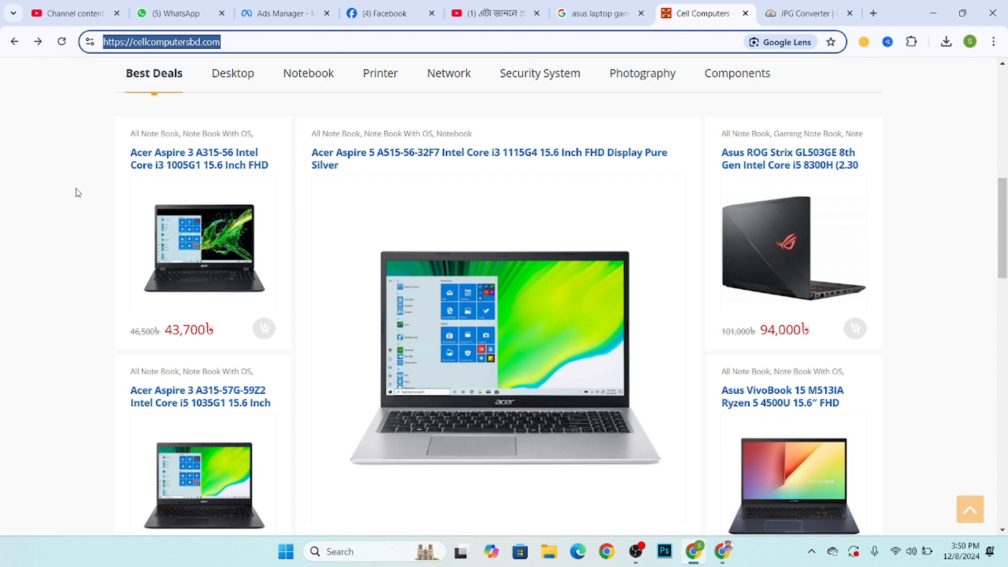
scroll(78, 192, "up", 10)
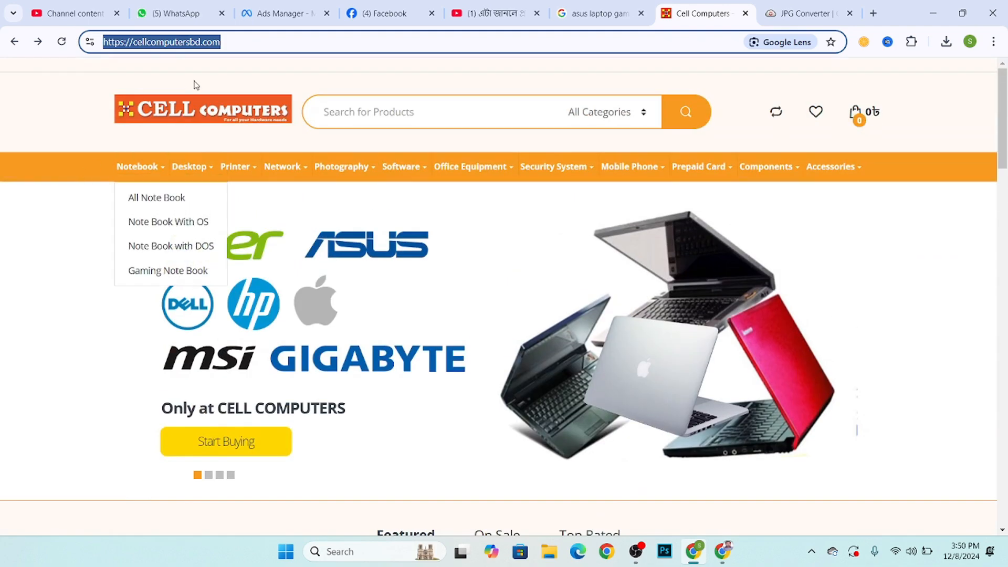
left_click(207, 42)
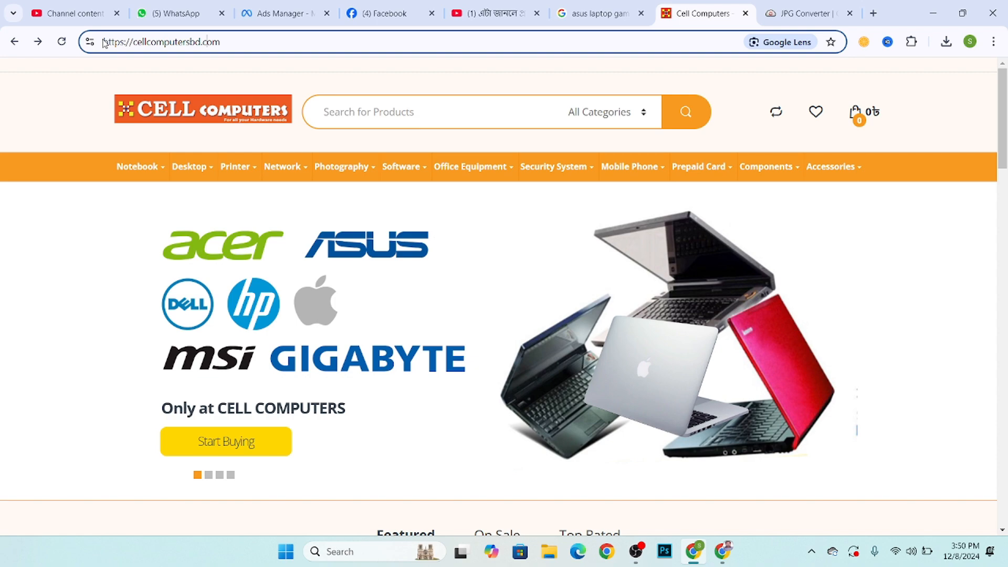
Step: Reopen the Acer Aspire 3 A315-56 product page, look over its details and copy its web address
scroll(166, 276, "down", 10)
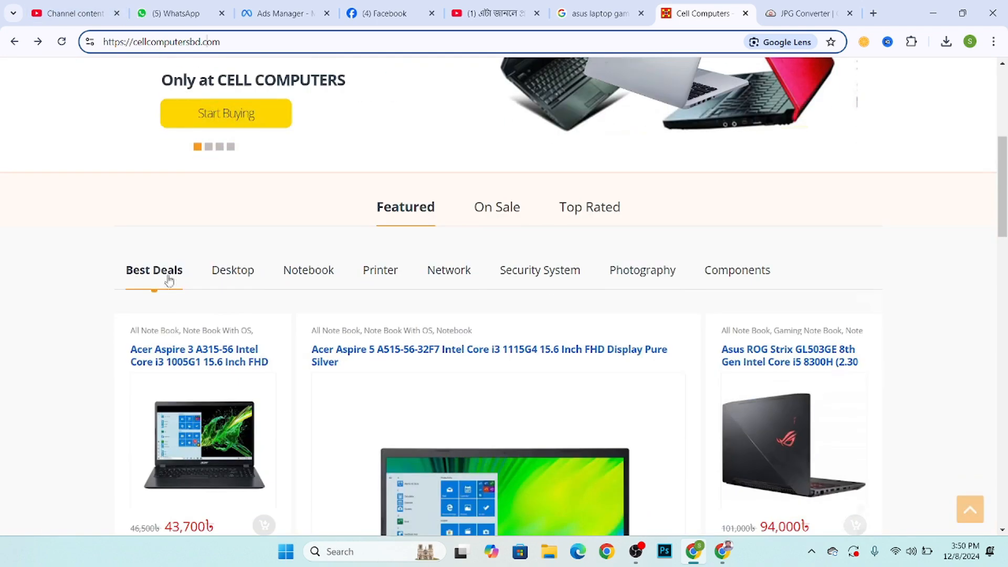
left_click(213, 172)
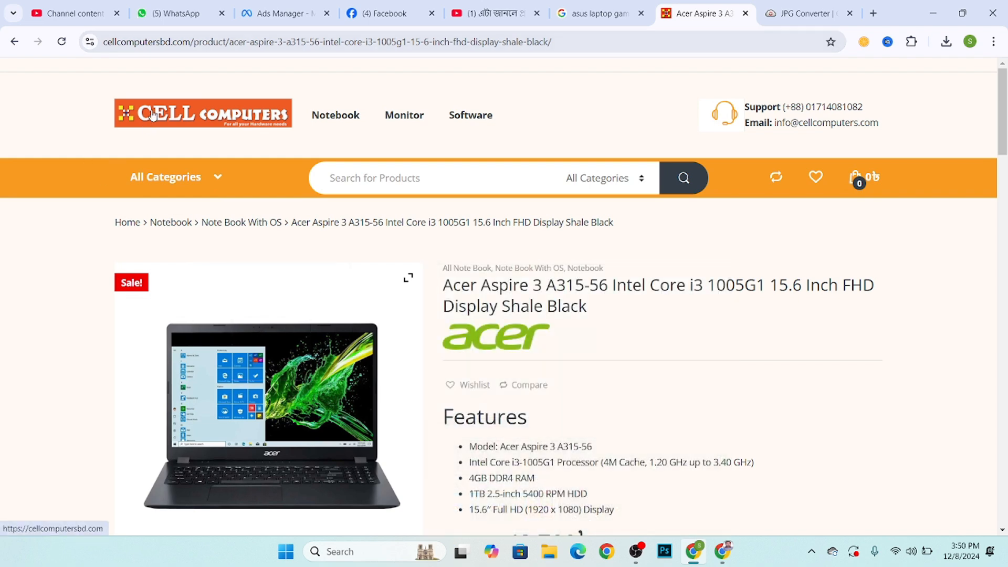
scroll(151, 114, "down", 5)
scroll(153, 114, "up", 5)
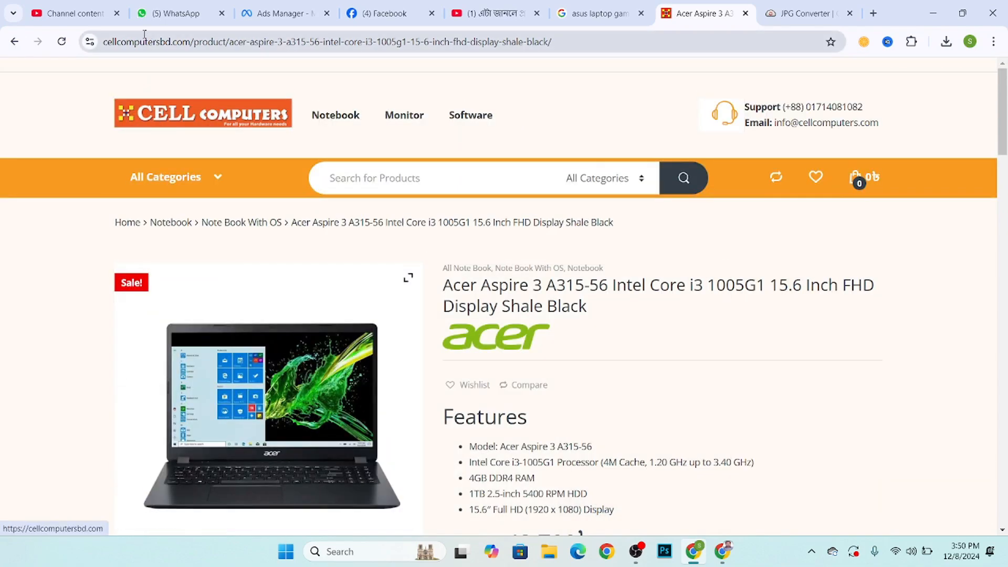
scroll(255, 301, "down", 5)
scroll(256, 301, "up", 5)
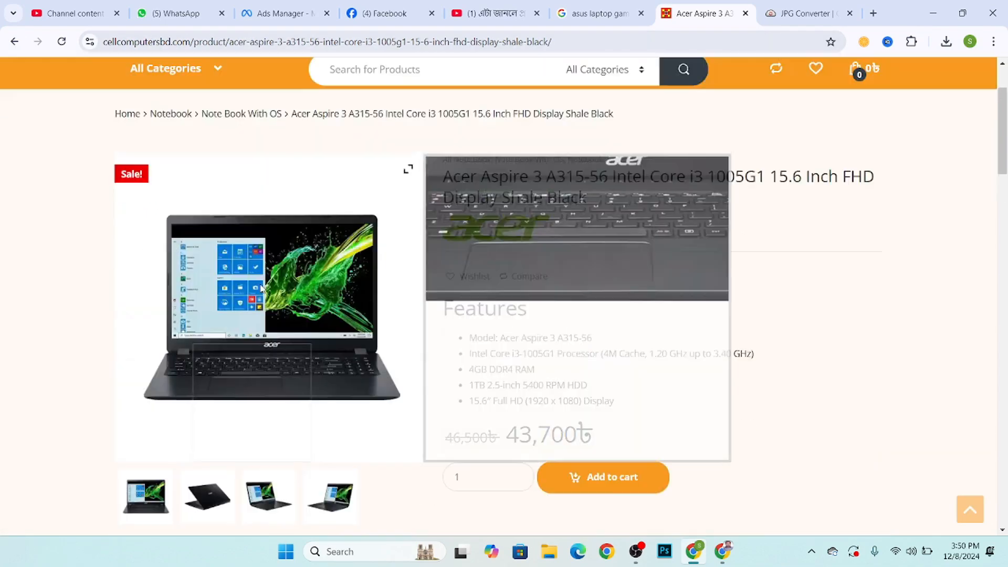
left_click(152, 41)
right_click(152, 42)
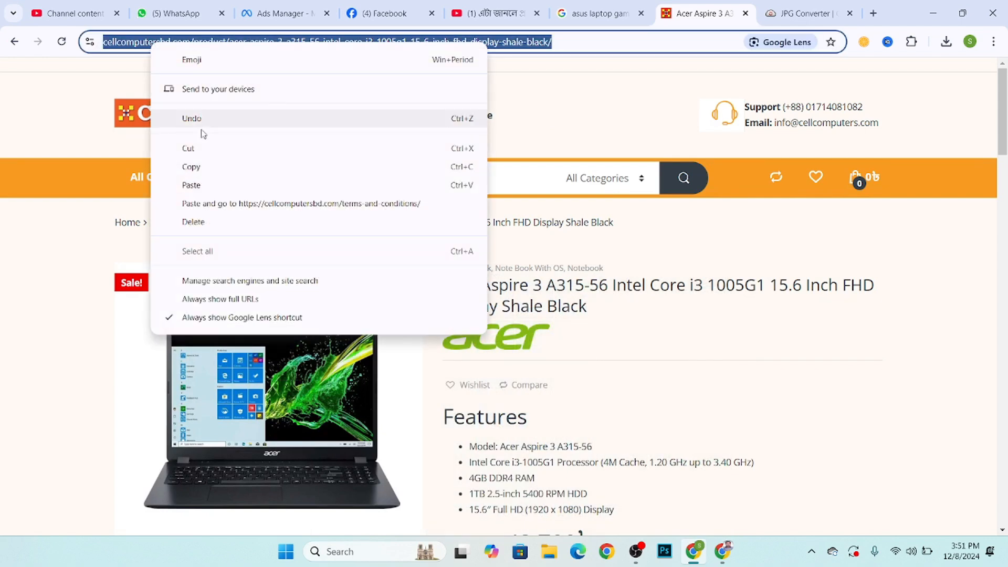
left_click(195, 170)
Step: Return to the Cell Computers home page from the product page and select its web address
left_click(172, 117)
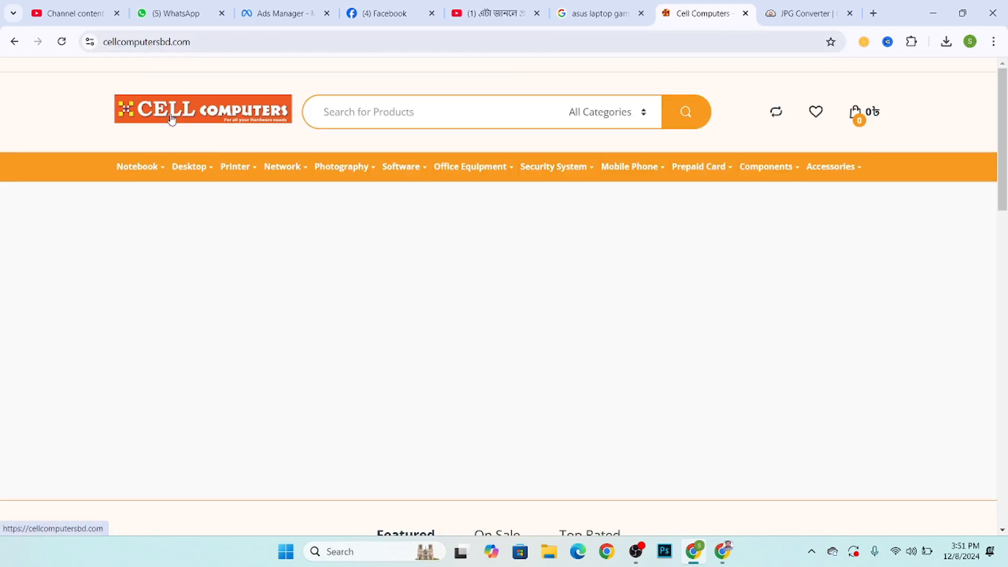
left_click(150, 42)
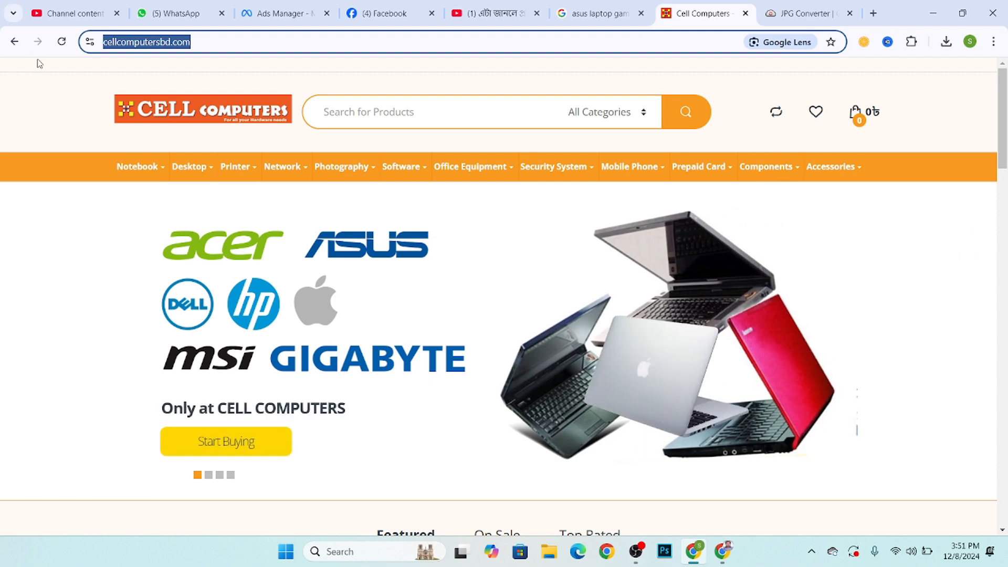
left_click(637, 554)
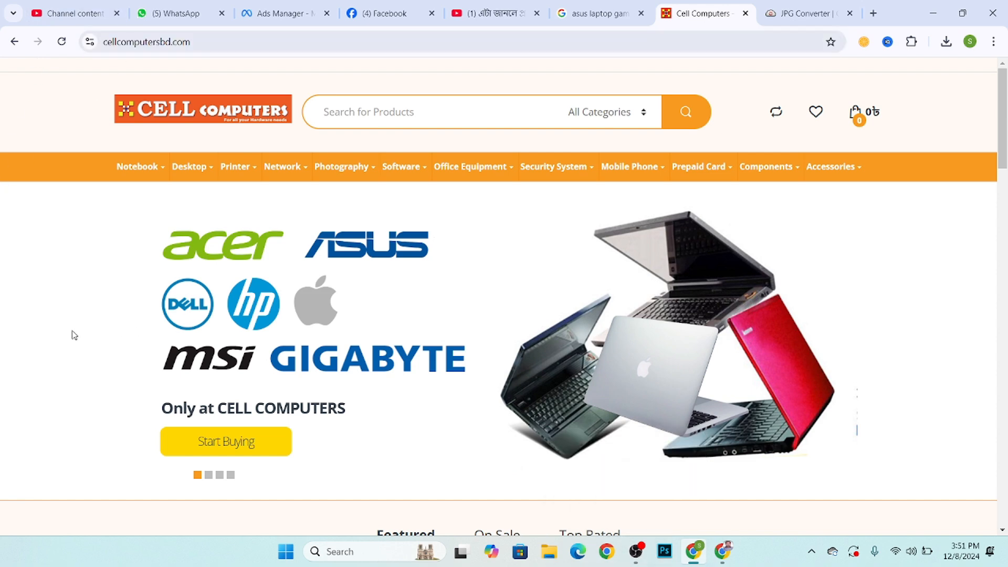